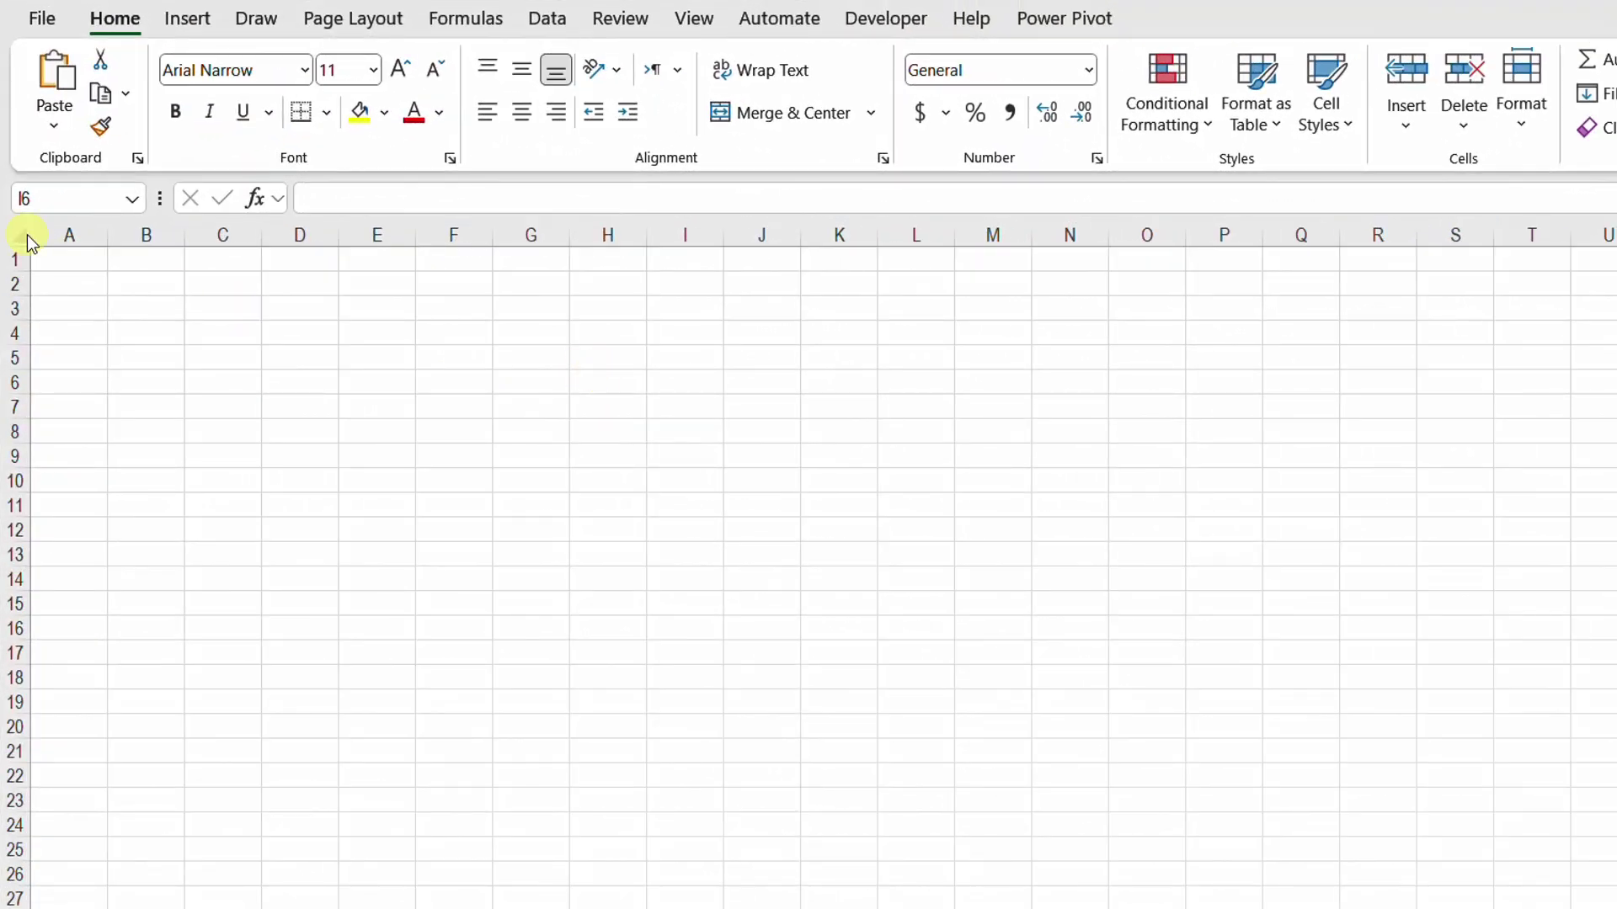
# Open the form for joining Microsoft 365 Insider from the Excel account information.
pyautogui.click(41, 18)
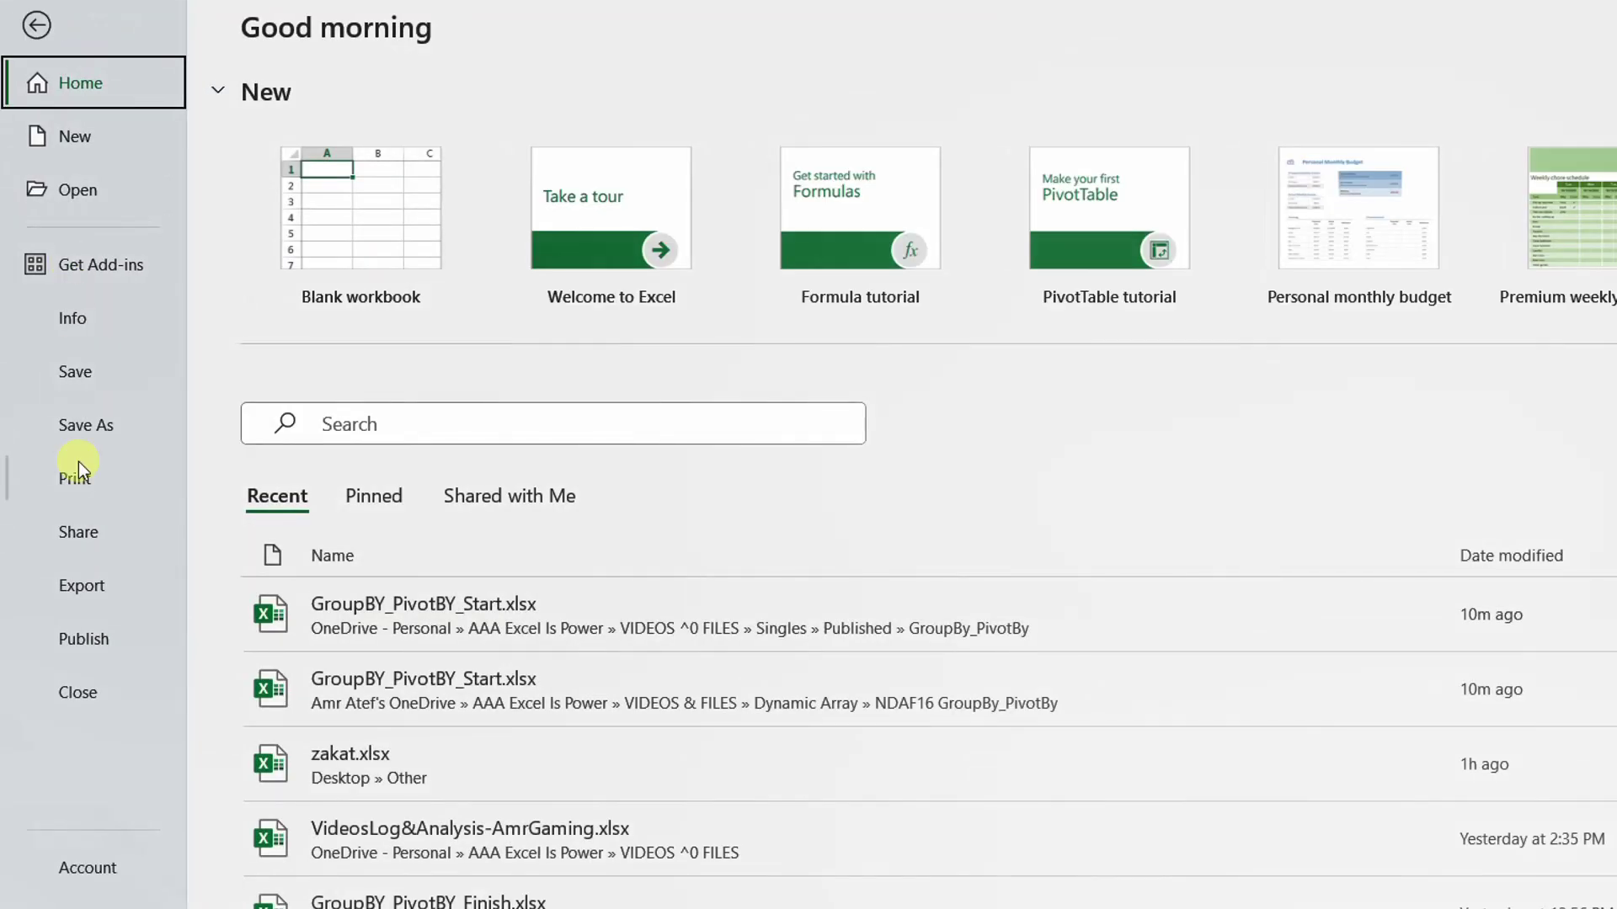
pyautogui.click(86, 865)
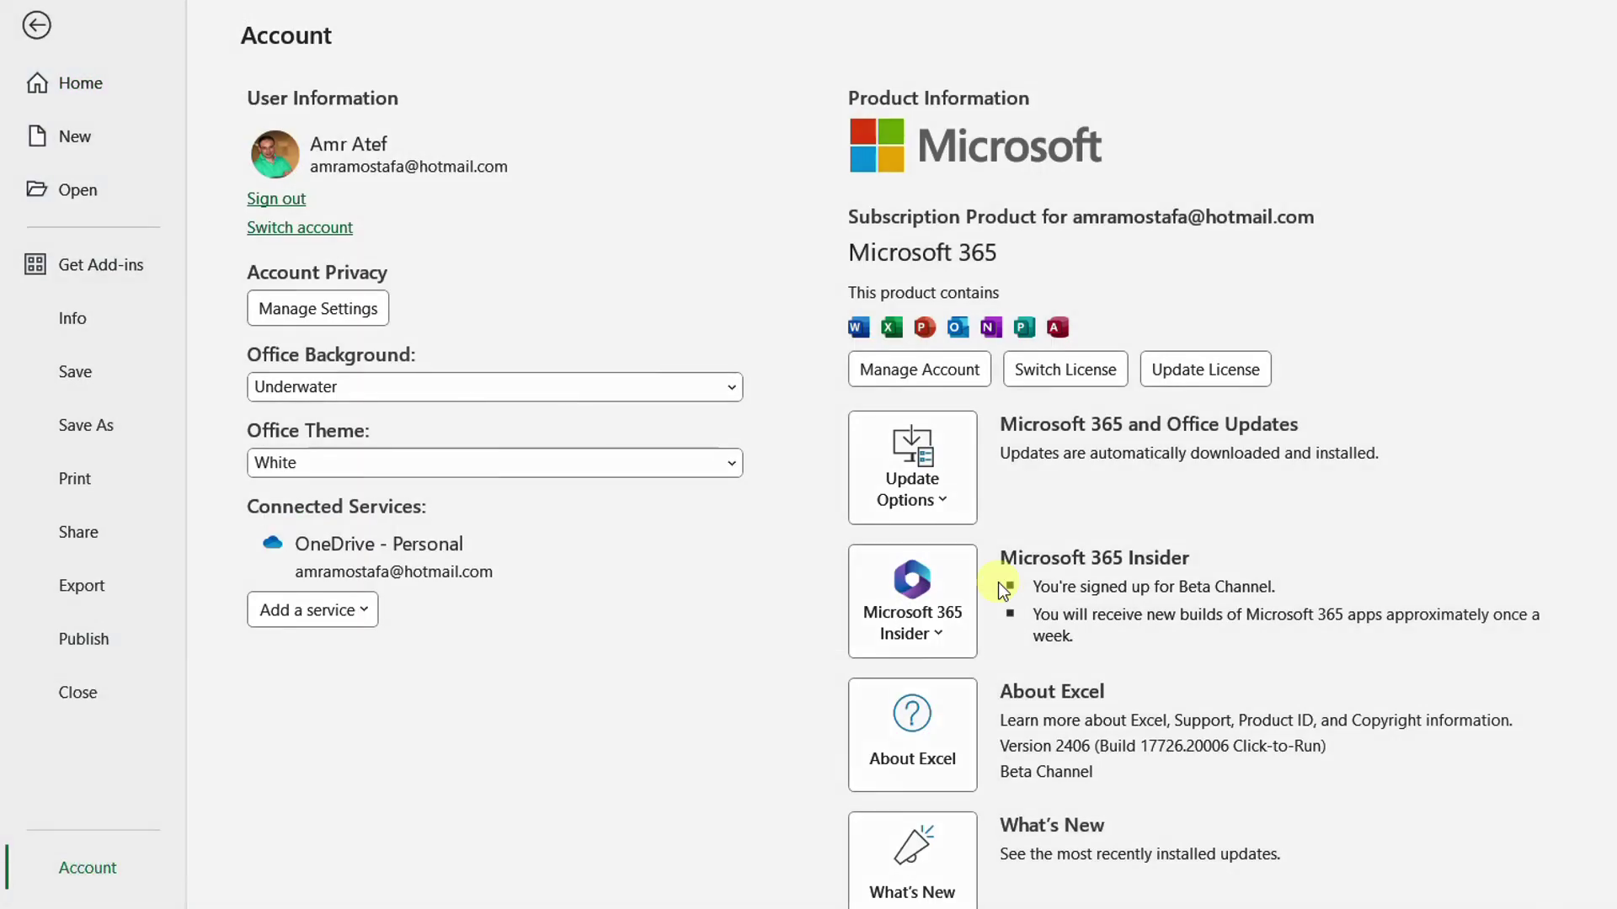
pyautogui.moveTo(779, 533)
pyautogui.mouseDown()
pyautogui.moveTo(897, 621)
pyautogui.moveTo(1211, 663)
pyautogui.moveTo(1565, 665)
pyautogui.mouseUp()
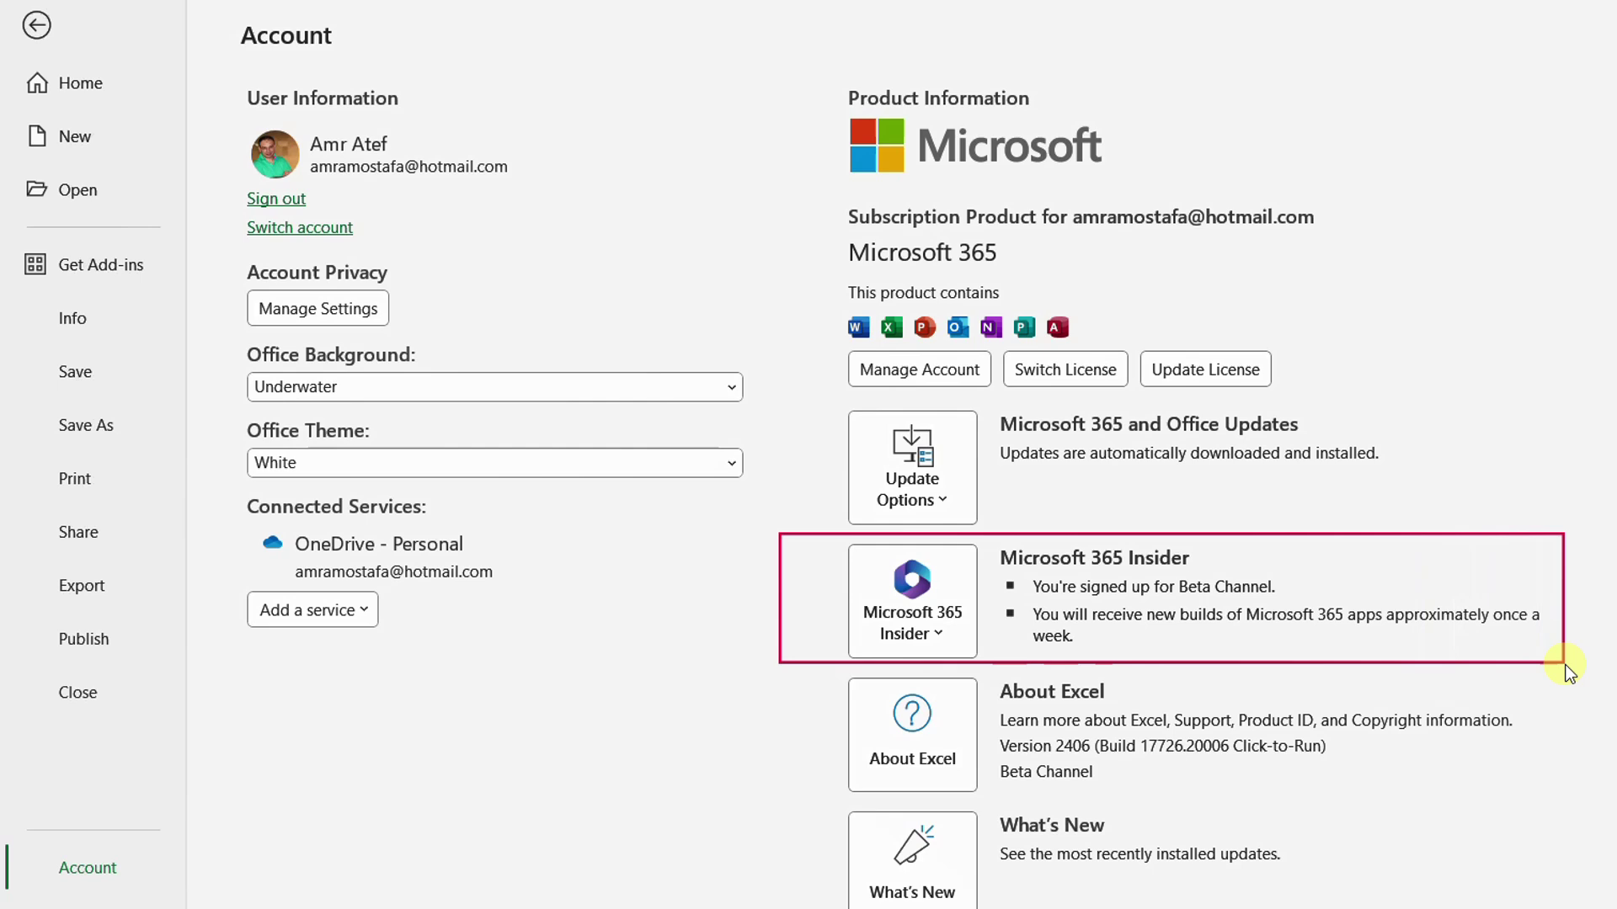
pyautogui.click(926, 634)
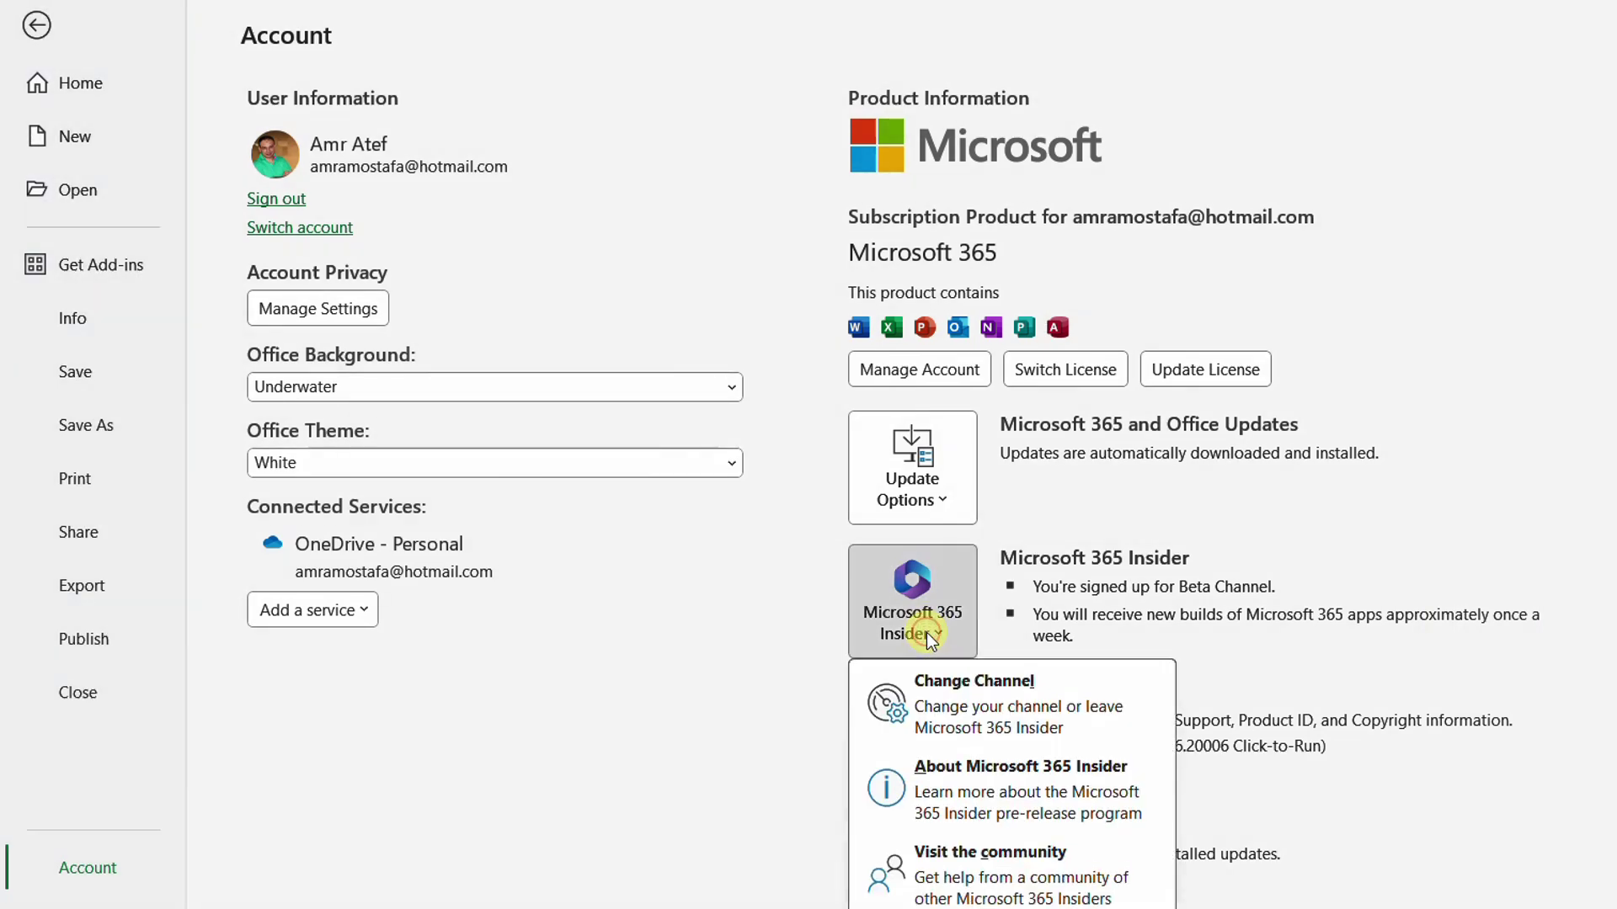
pyautogui.press('l')
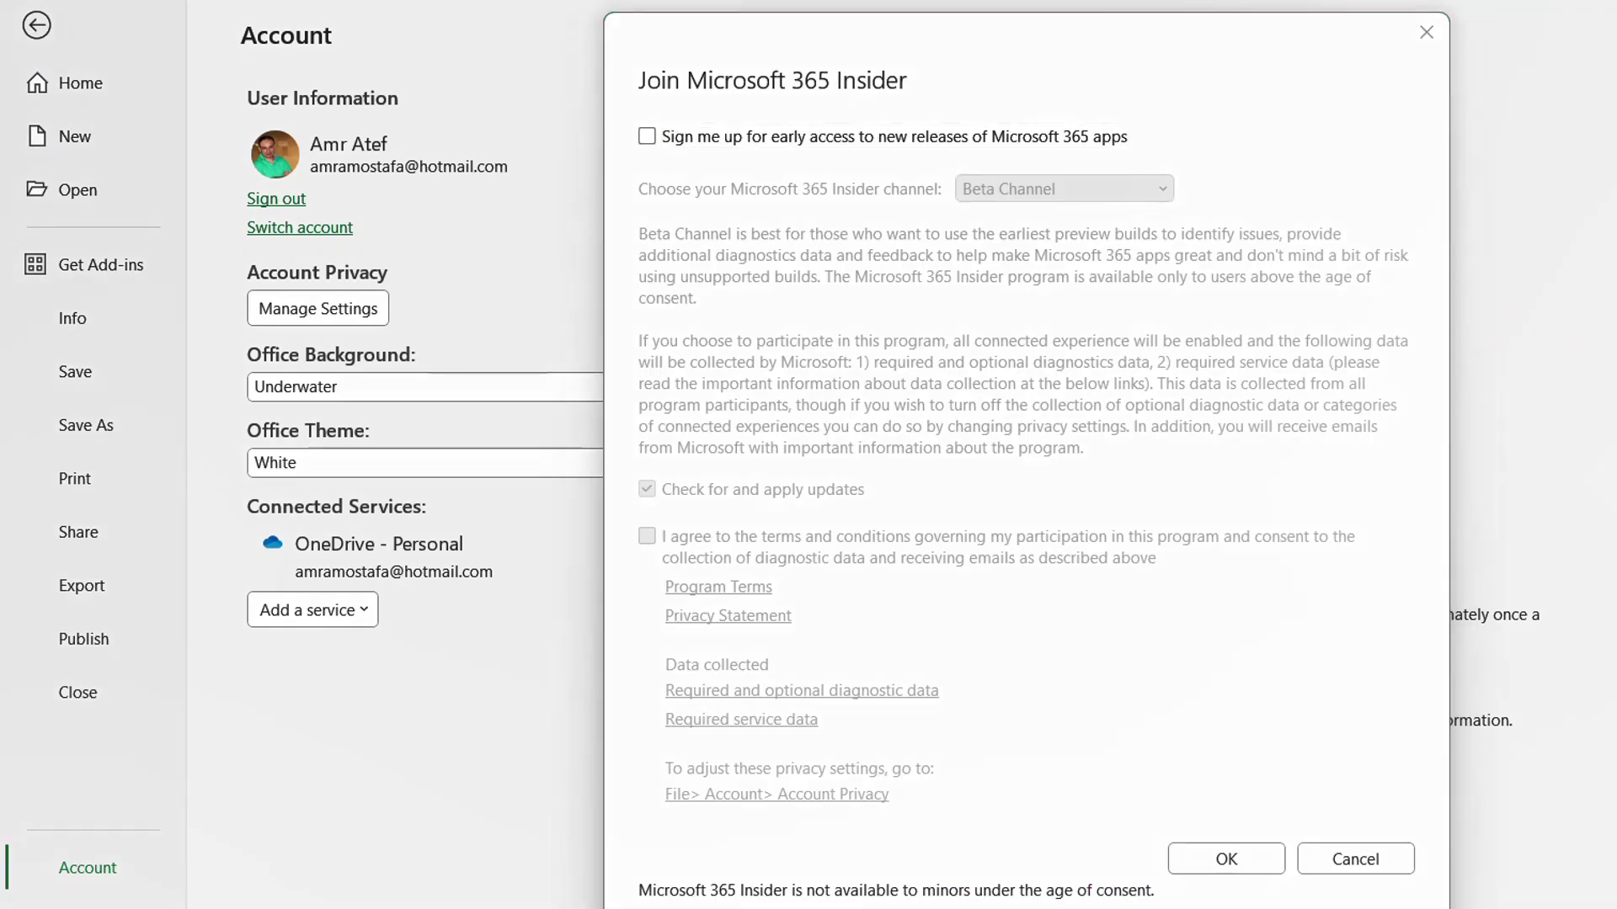
pyautogui.moveTo(620, 110)
pyautogui.mouseDown()
pyautogui.moveTo(1018, 160)
pyautogui.moveTo(1180, 155)
pyautogui.mouseUp()
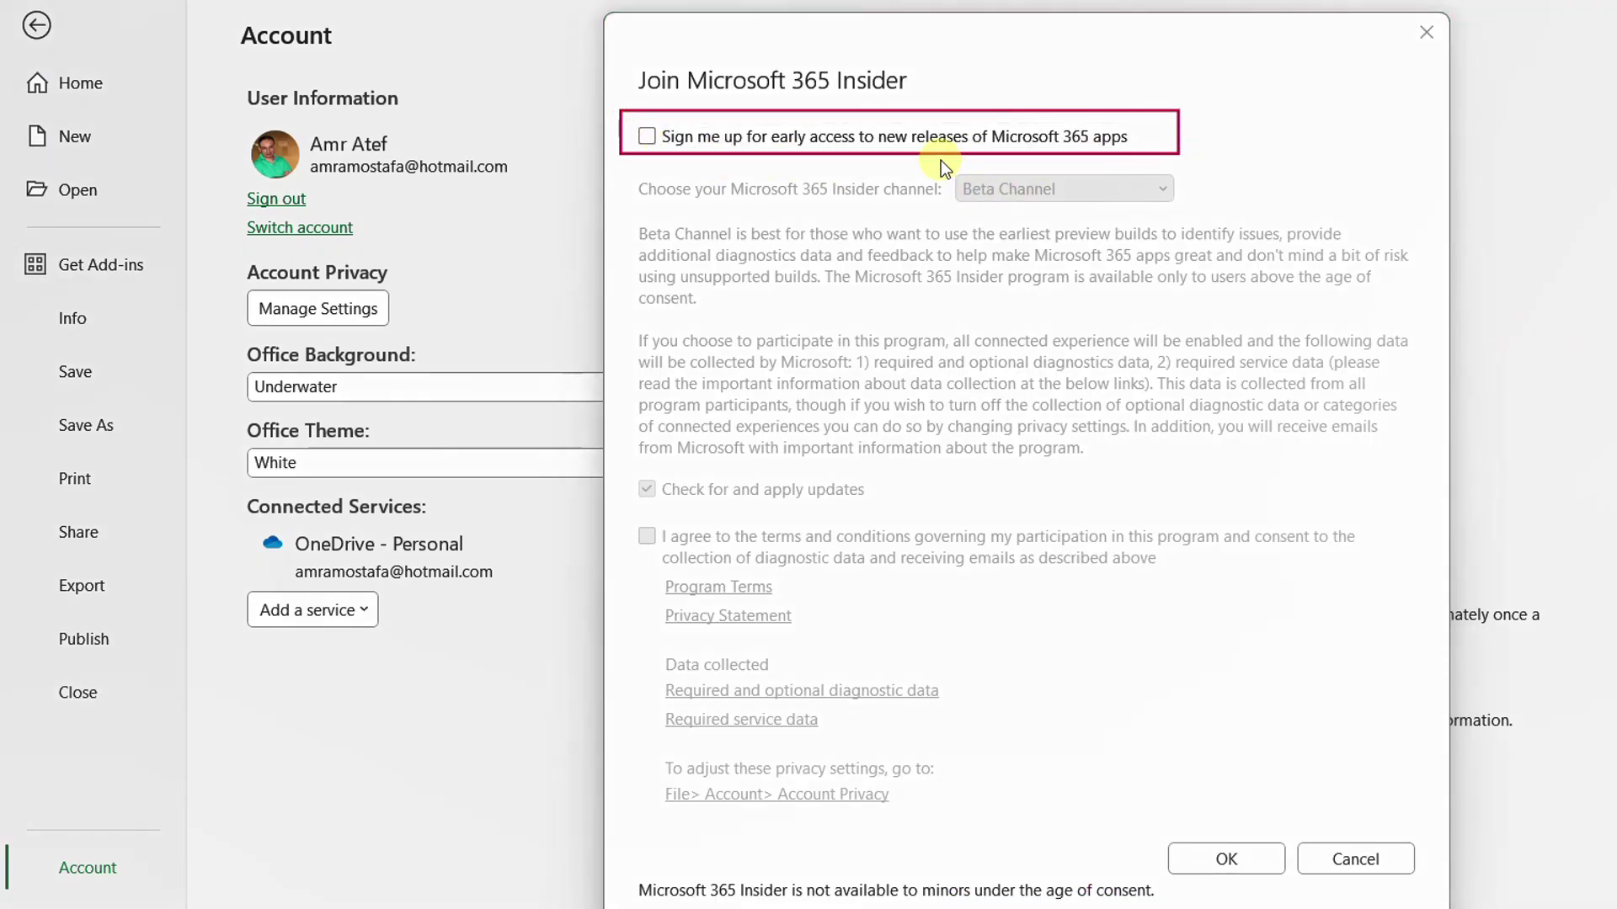
pyautogui.moveTo(1053, 200); pyautogui.dragTo(1204, 211)
pyautogui.press('Escape')
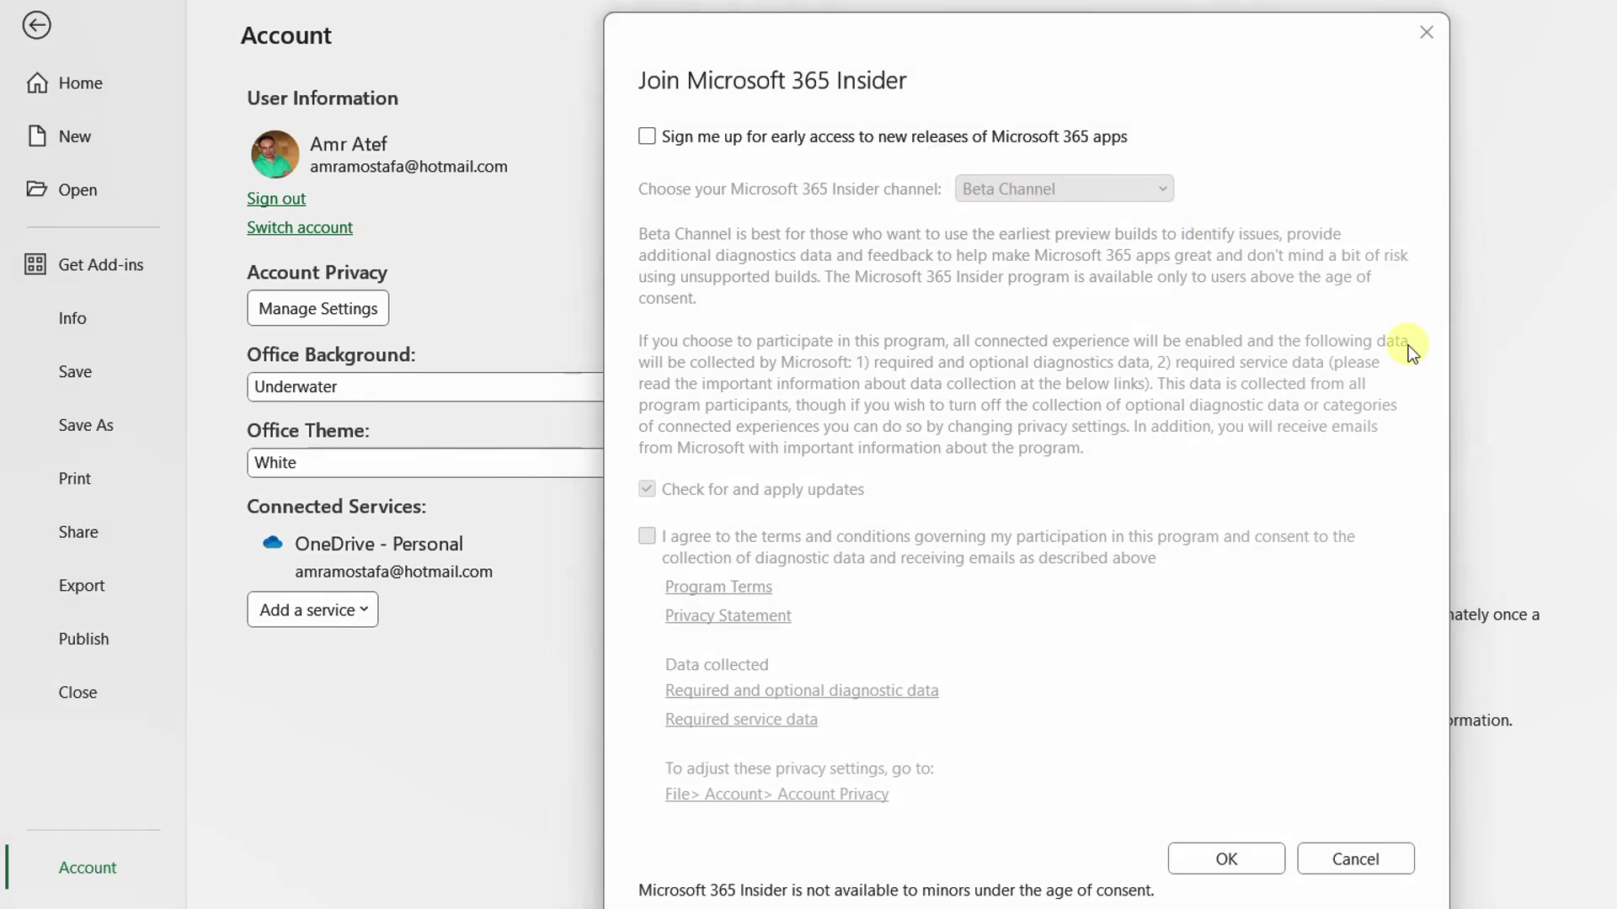
# Sign up for early access to new releases on the Beta Channel and agree to the program terms and conditions.
pyautogui.click(648, 135)
pyautogui.click(1162, 189)
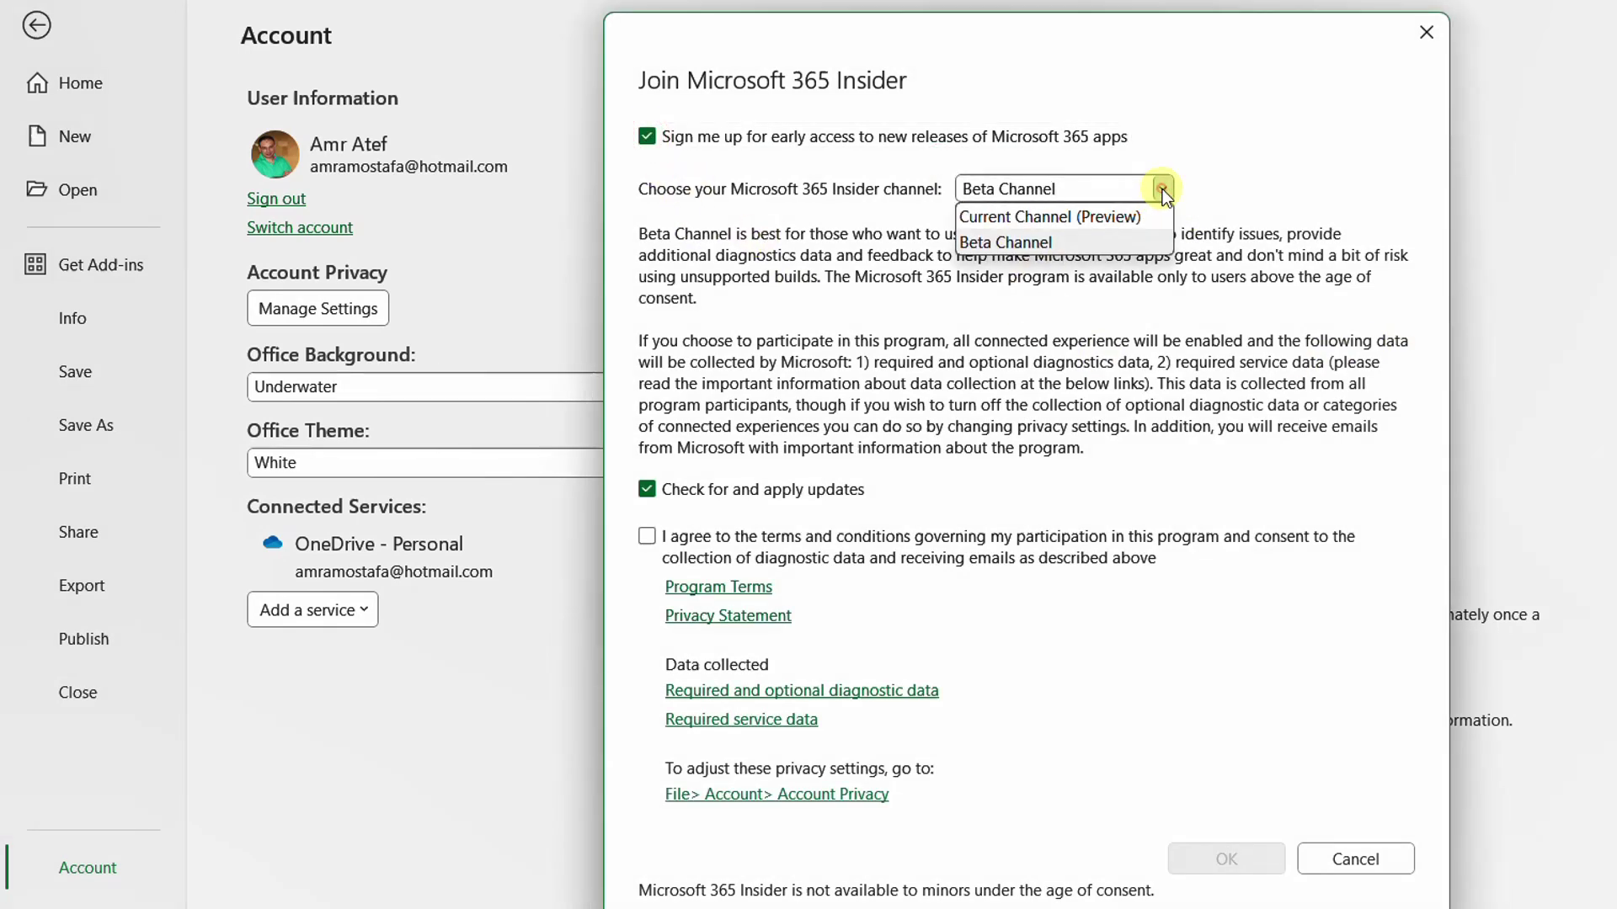
pyautogui.click(978, 242)
pyautogui.click(647, 539)
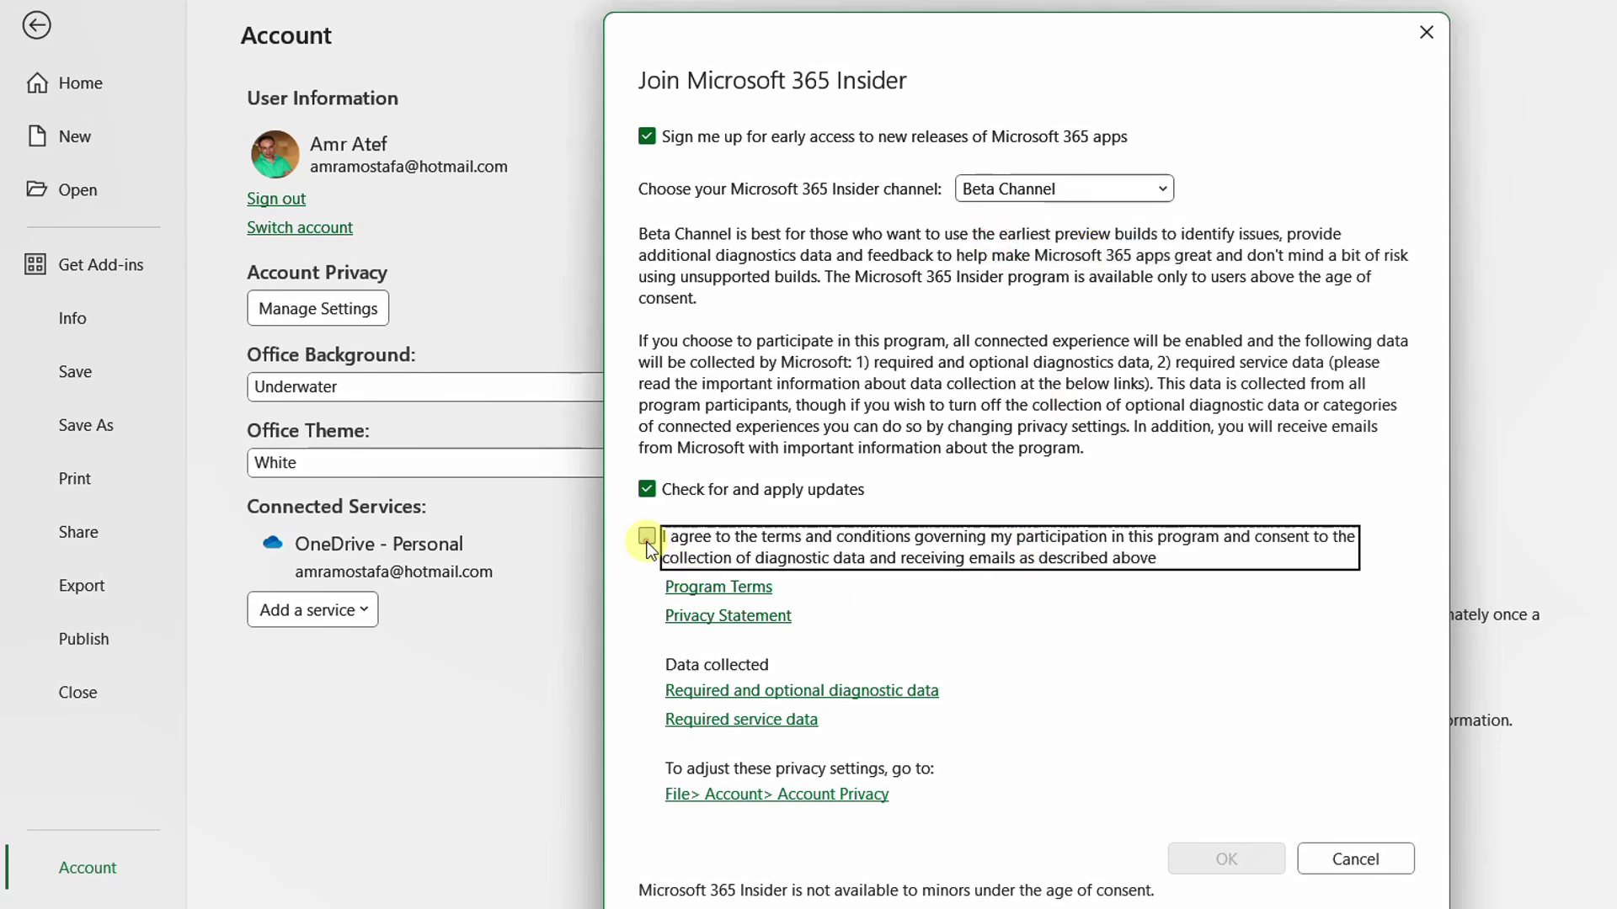
pyautogui.moveTo(1134, 817)
pyautogui.mouseDown()
pyautogui.moveTo(1175, 863)
pyautogui.moveTo(1300, 884)
pyautogui.moveTo(1301, 900)
pyautogui.mouseUp()
pyautogui.press('Return')
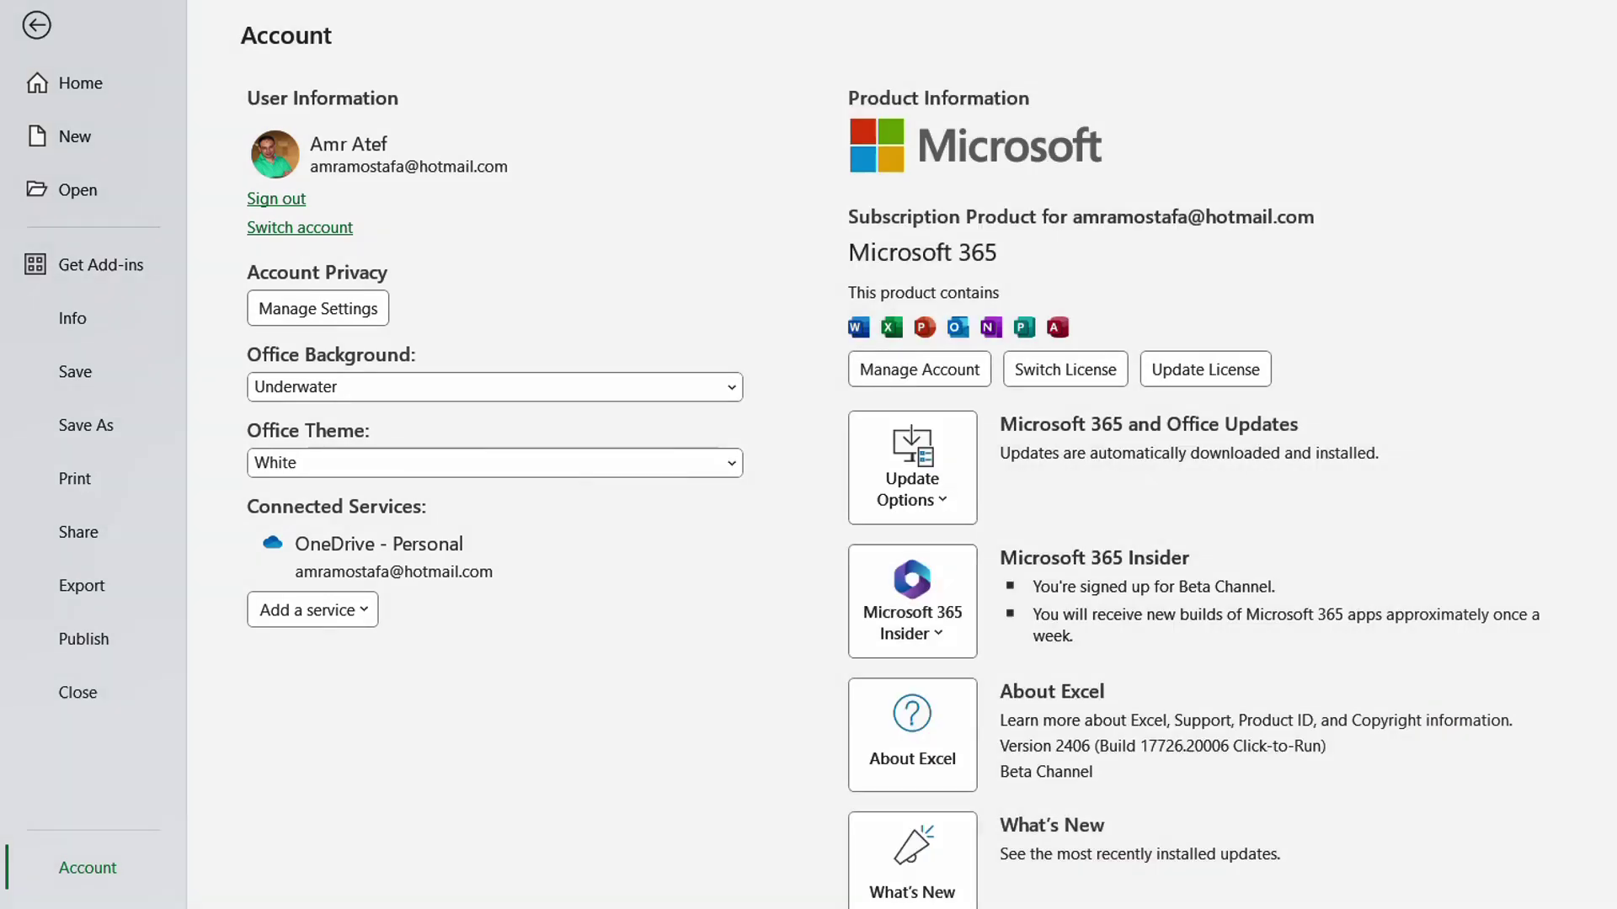
pyautogui.moveTo(795, 391)
pyautogui.mouseDown()
pyautogui.moveTo(1007, 537)
pyautogui.moveTo(1407, 542)
pyautogui.mouseUp()
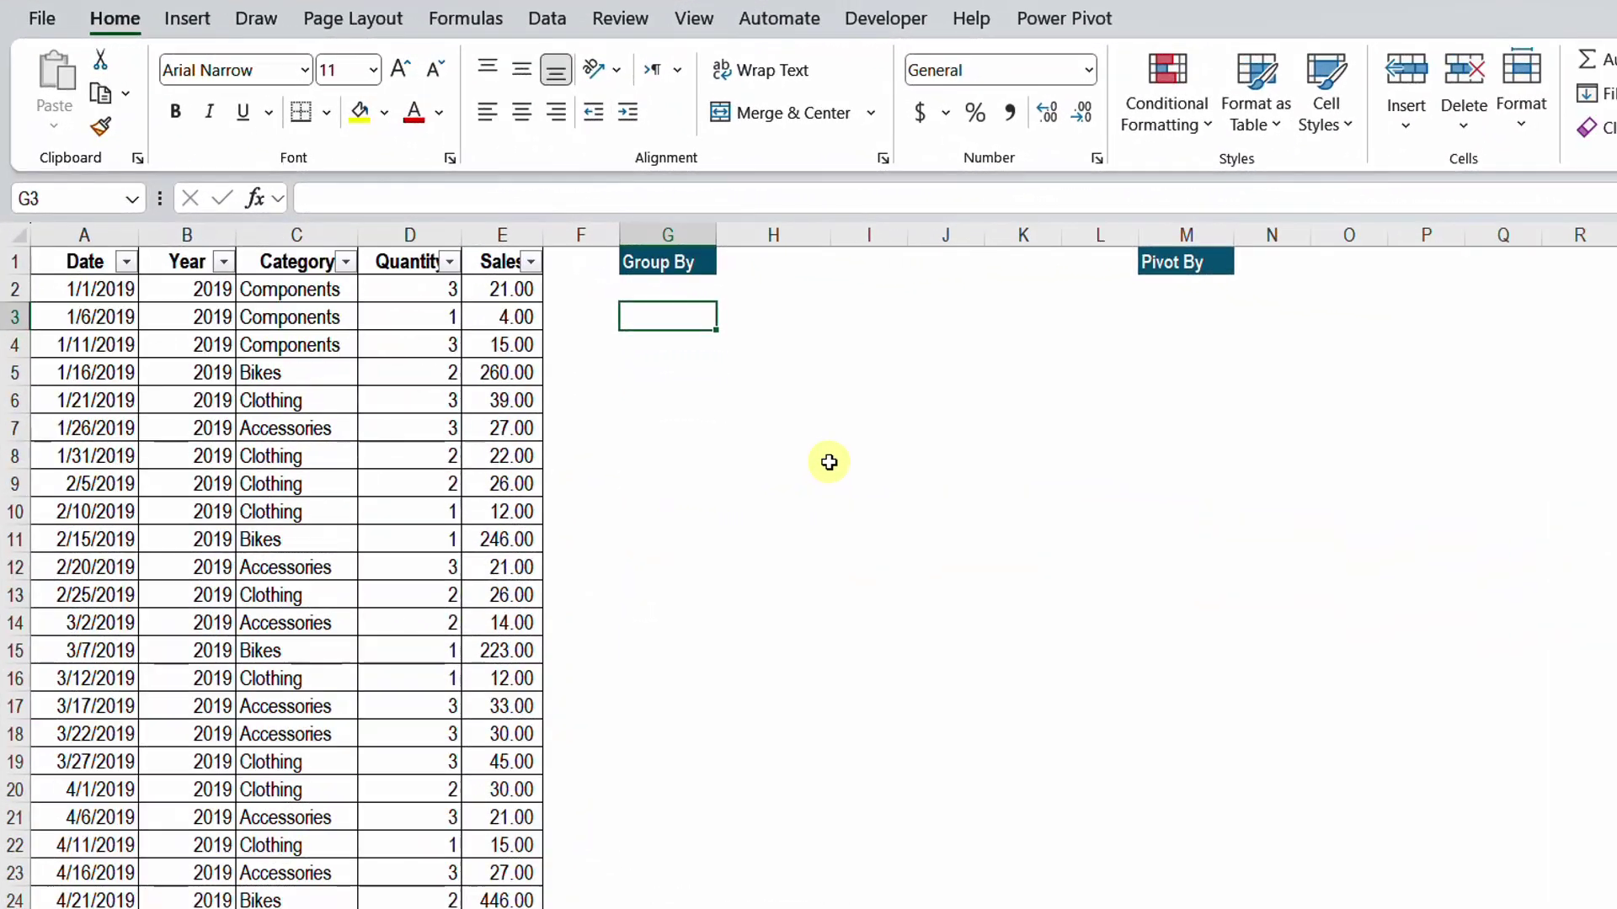
# Examine the source data: the distinct values in the Year and Category columns and the figures in Quantity and Sales.
pyautogui.click(189, 395)
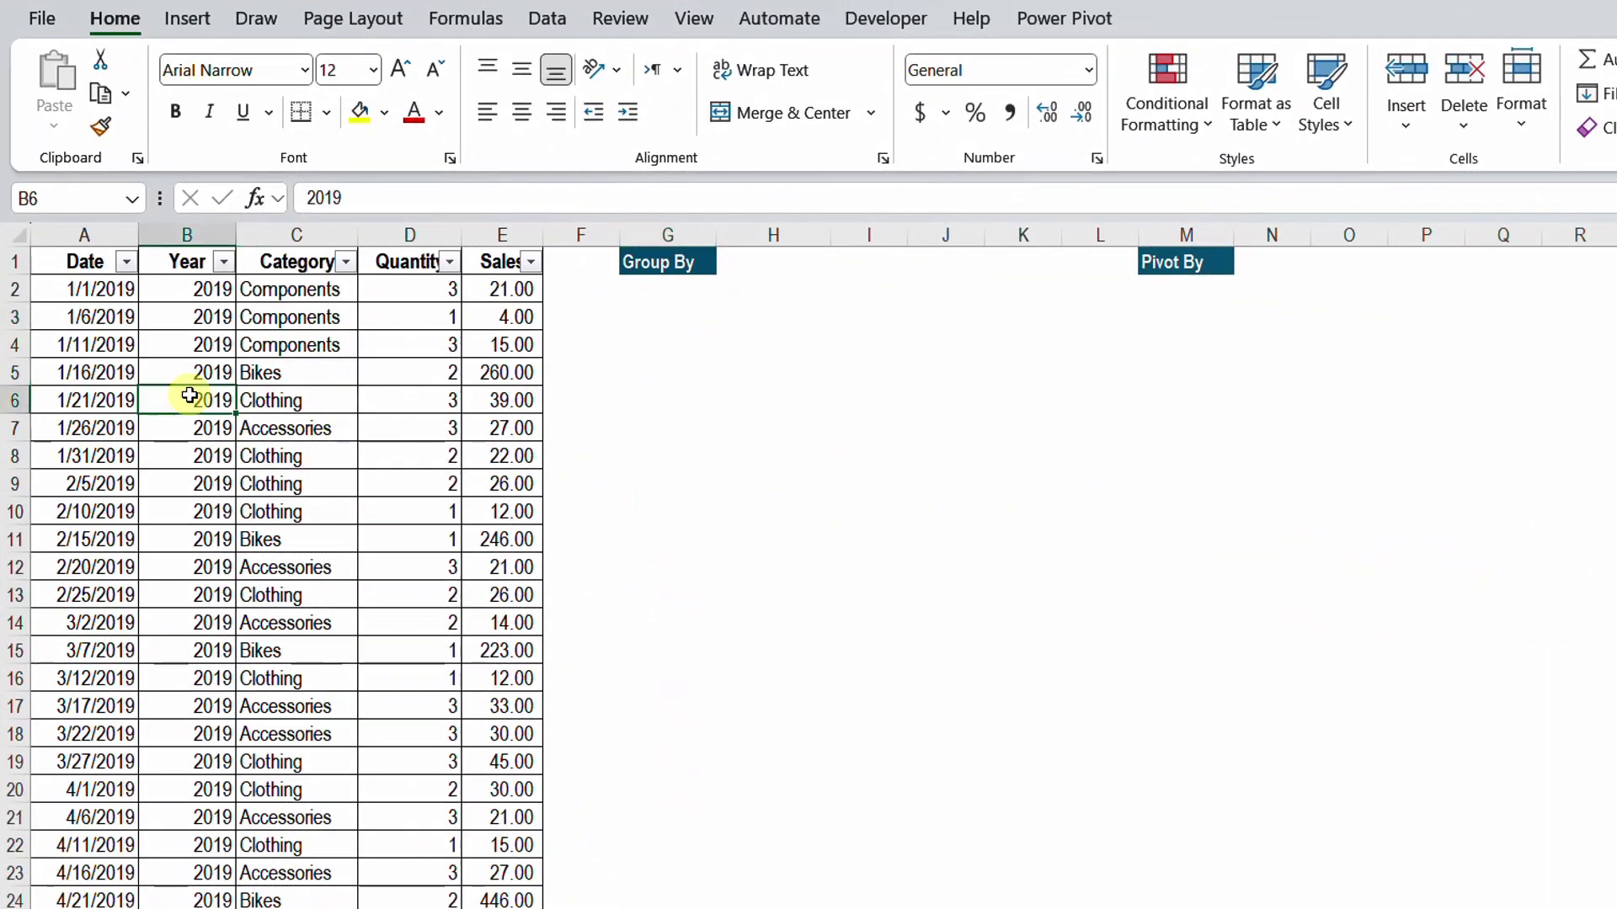
pyautogui.click(223, 263)
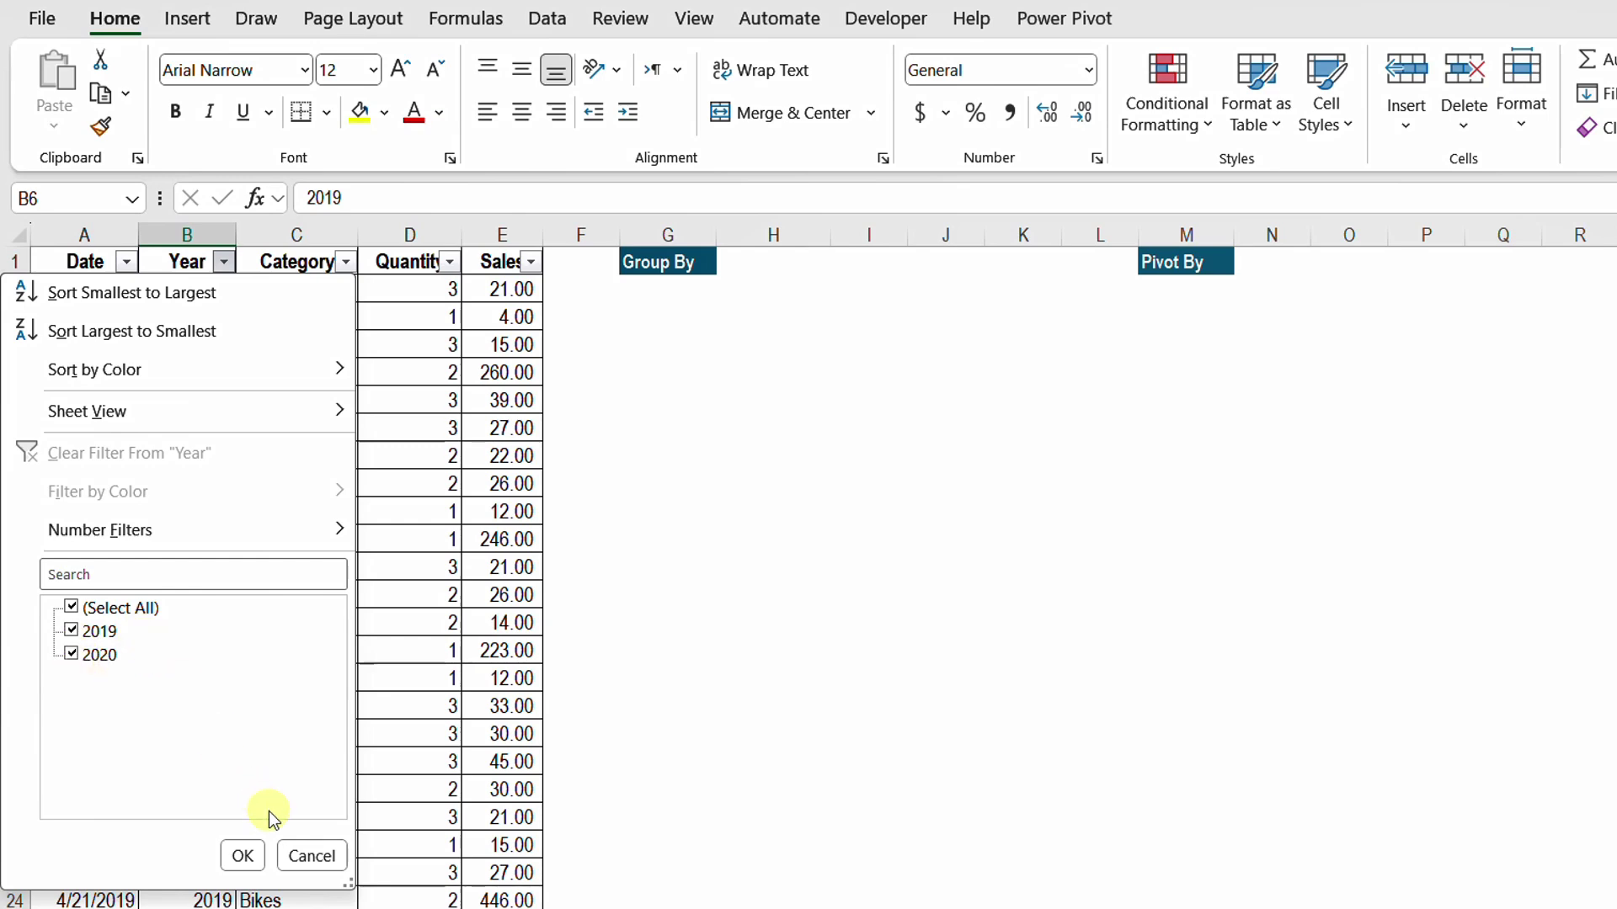
pyautogui.click(309, 856)
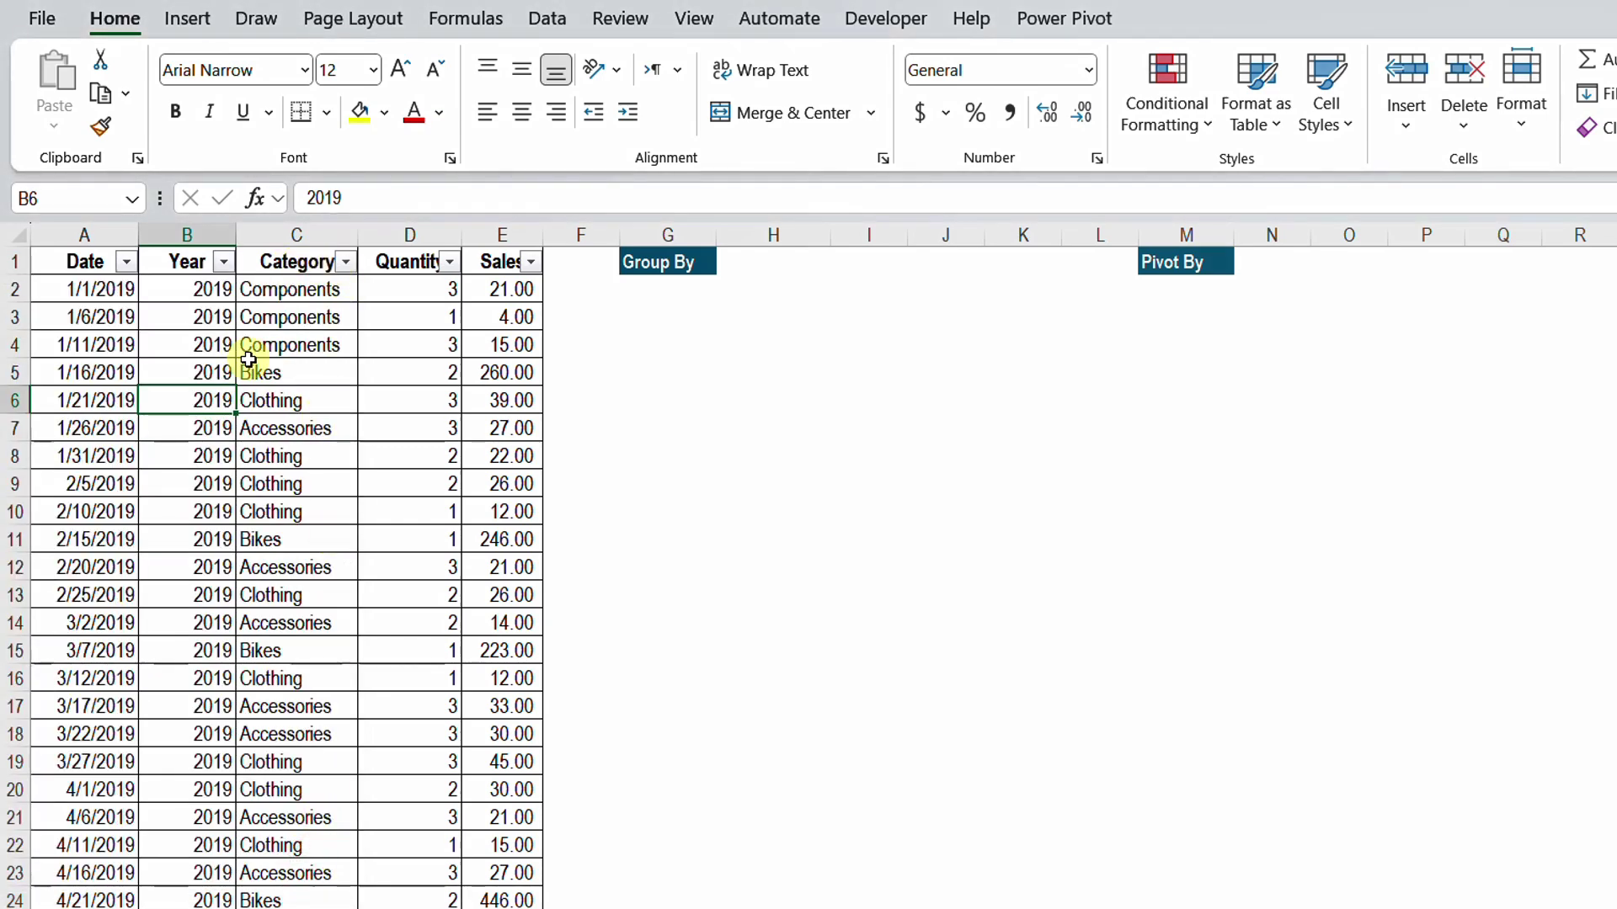
pyautogui.click(345, 262)
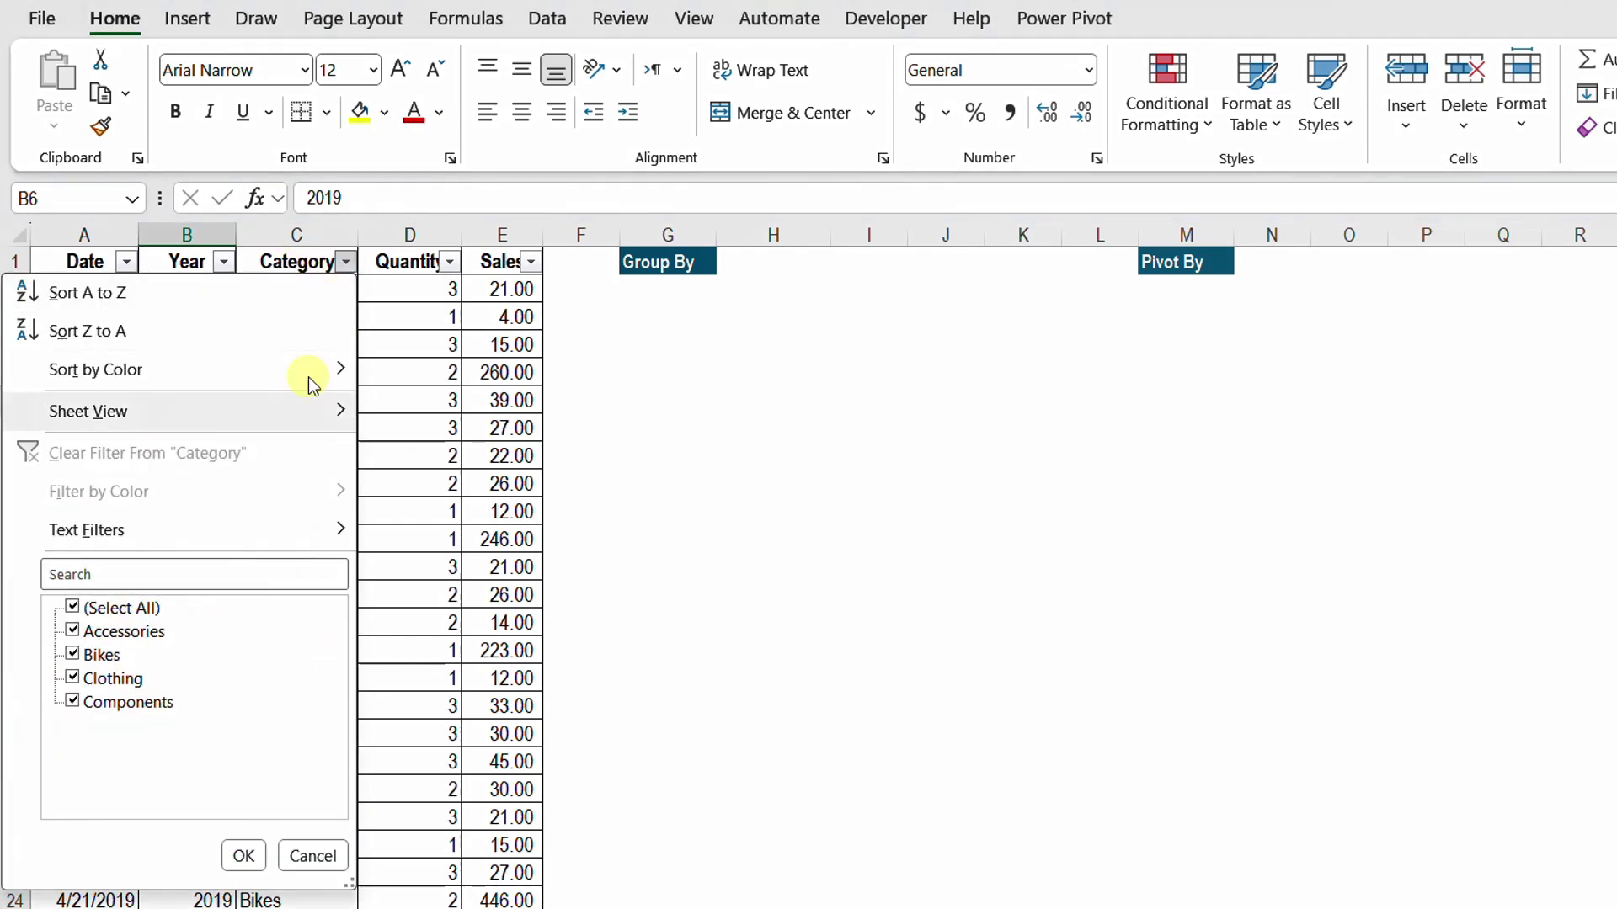
pyautogui.click(295, 855)
pyautogui.click(396, 295)
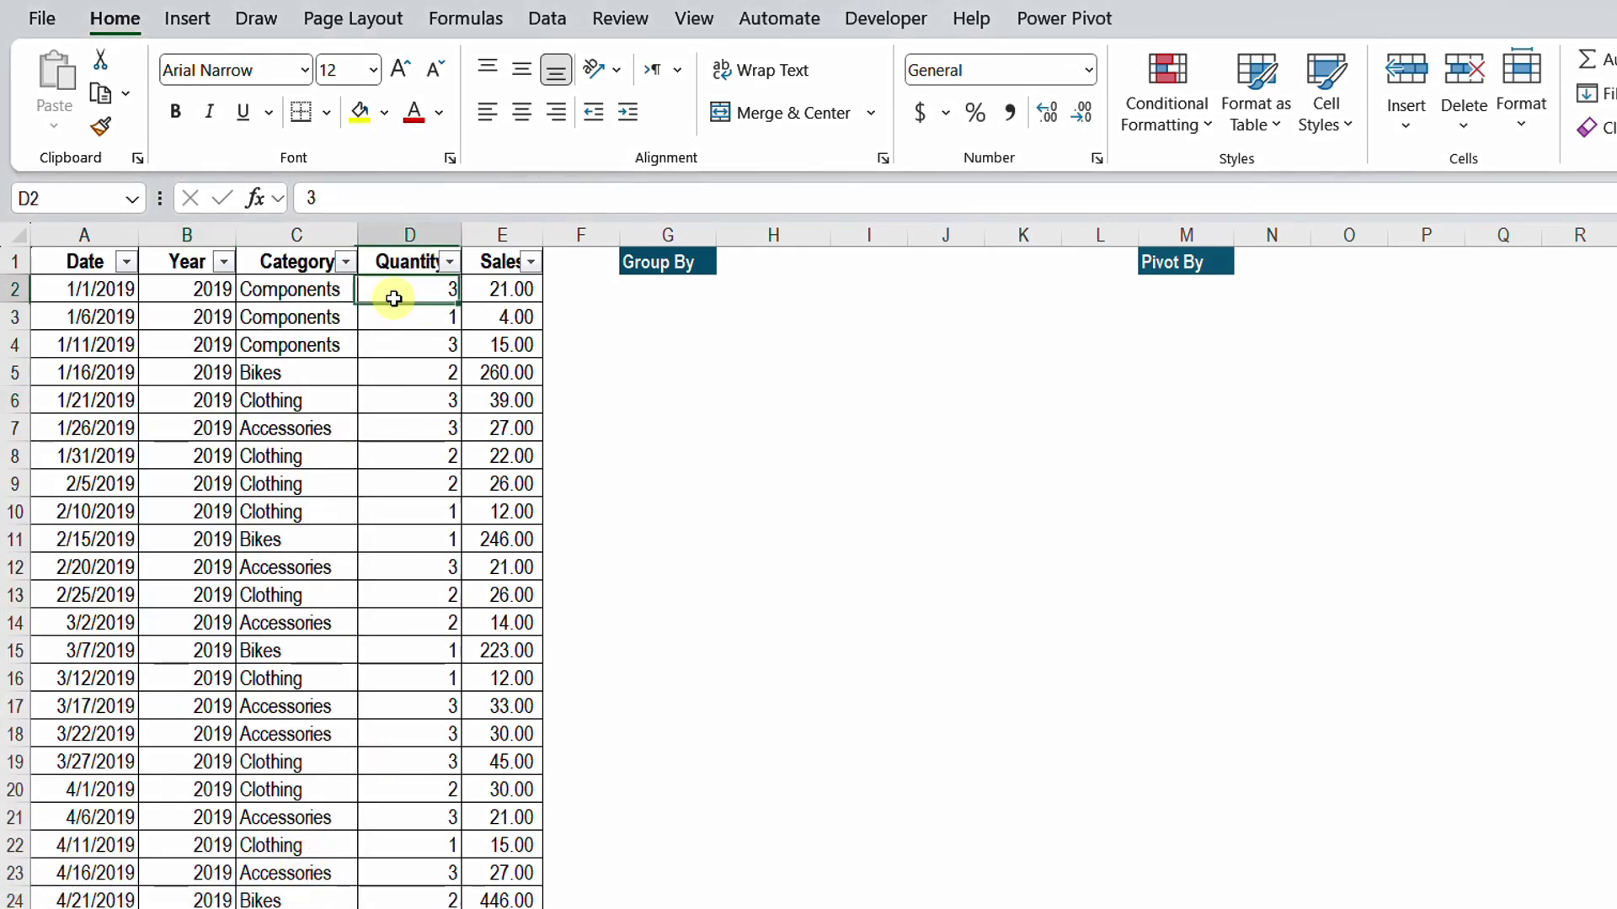
pyautogui.click(497, 261)
pyautogui.click(493, 288)
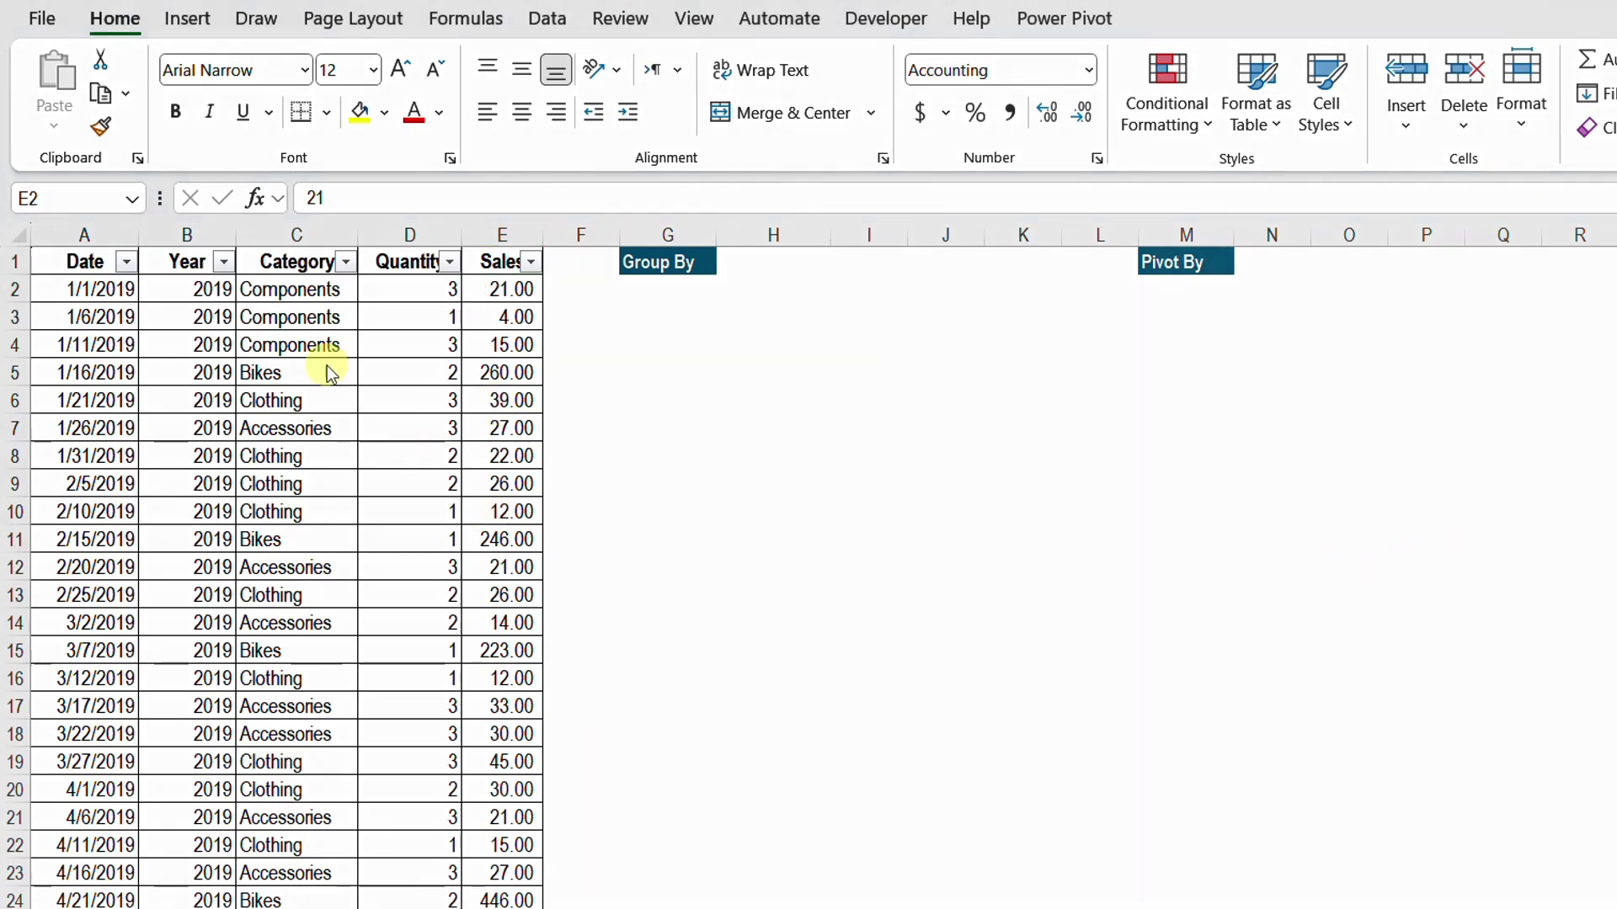
pyautogui.moveTo(149, 246)
pyautogui.mouseDown()
pyautogui.moveTo(224, 350)
pyautogui.moveTo(353, 462)
pyautogui.mouseUp()
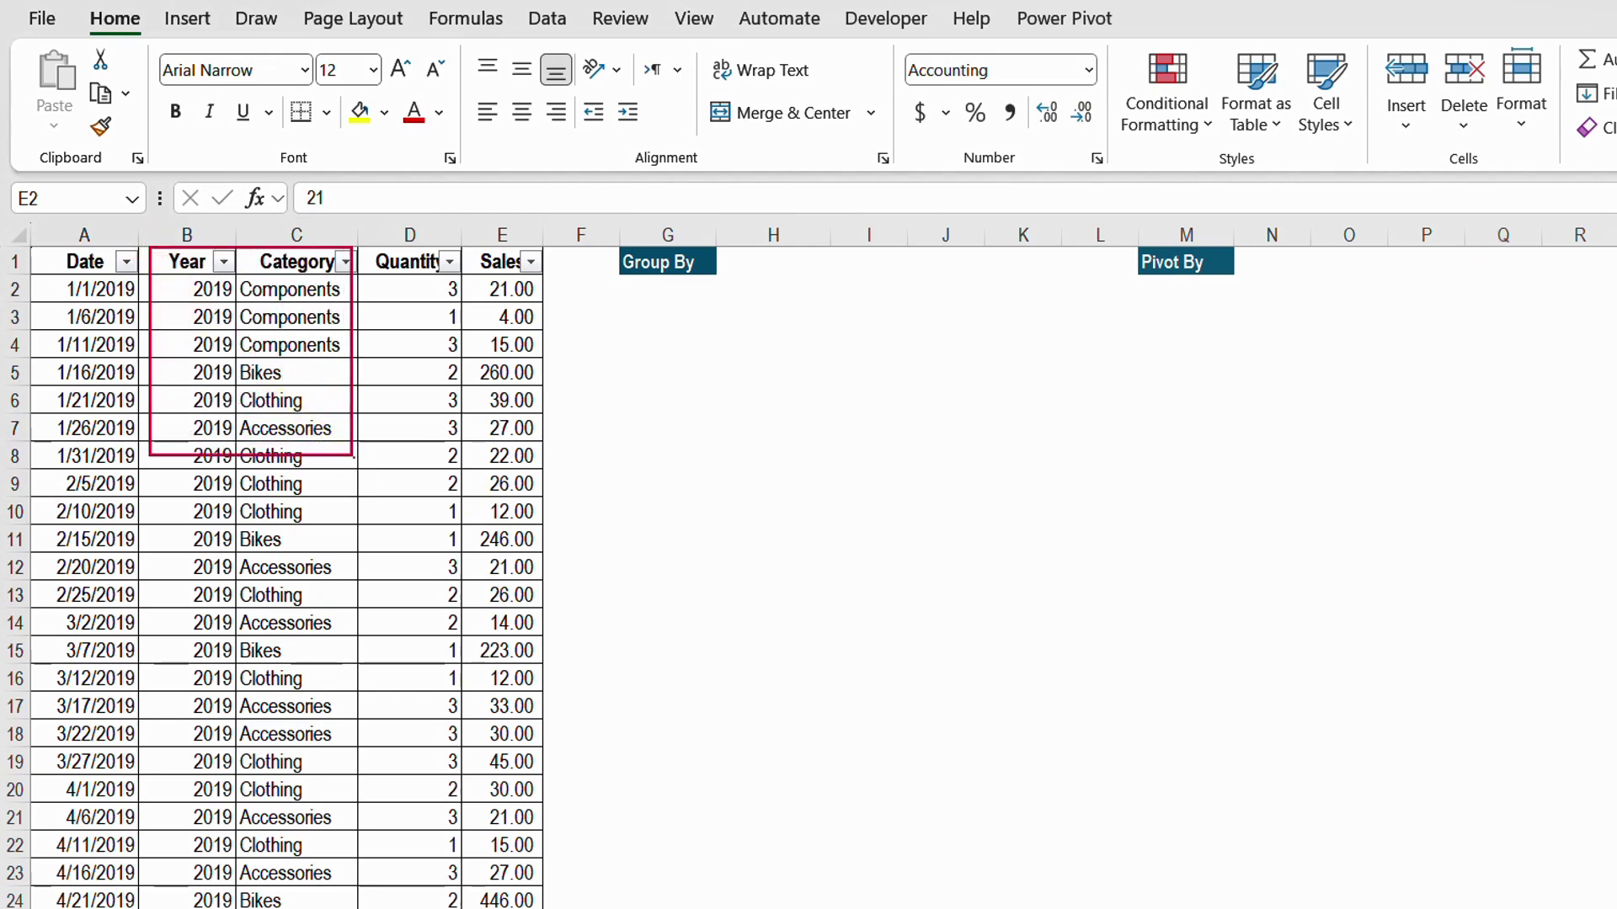
pyautogui.moveTo(361, 242); pyautogui.dragTo(542, 467)
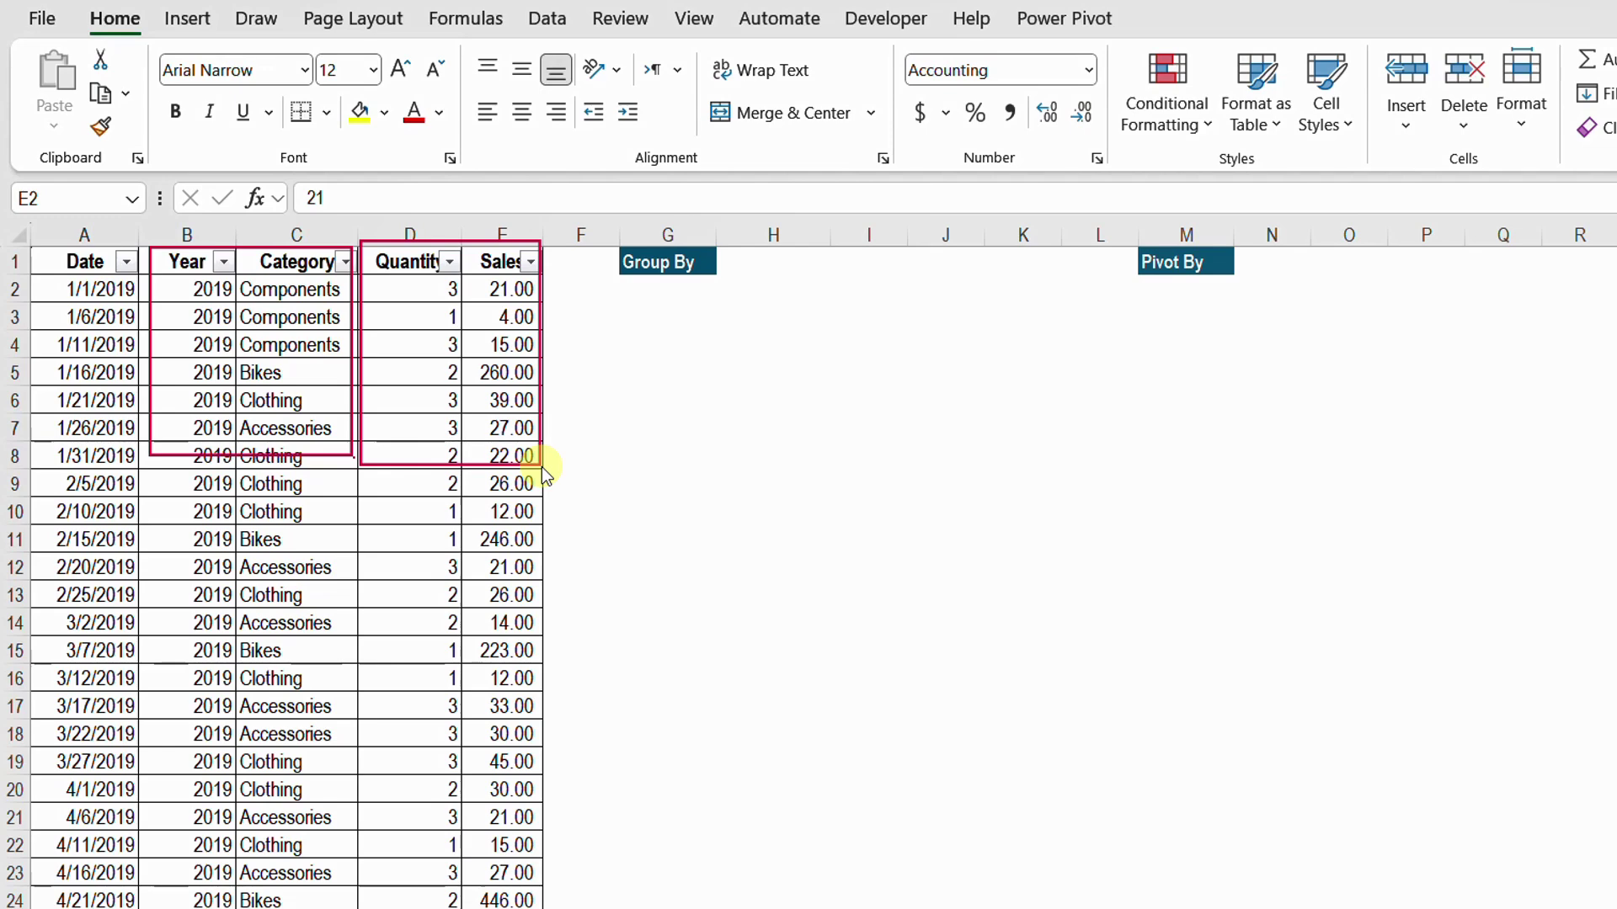
# Begin a GROUPBY formula in cell G4 with the Category data C2:C148 as its row fields.
pyautogui.click(670, 341)
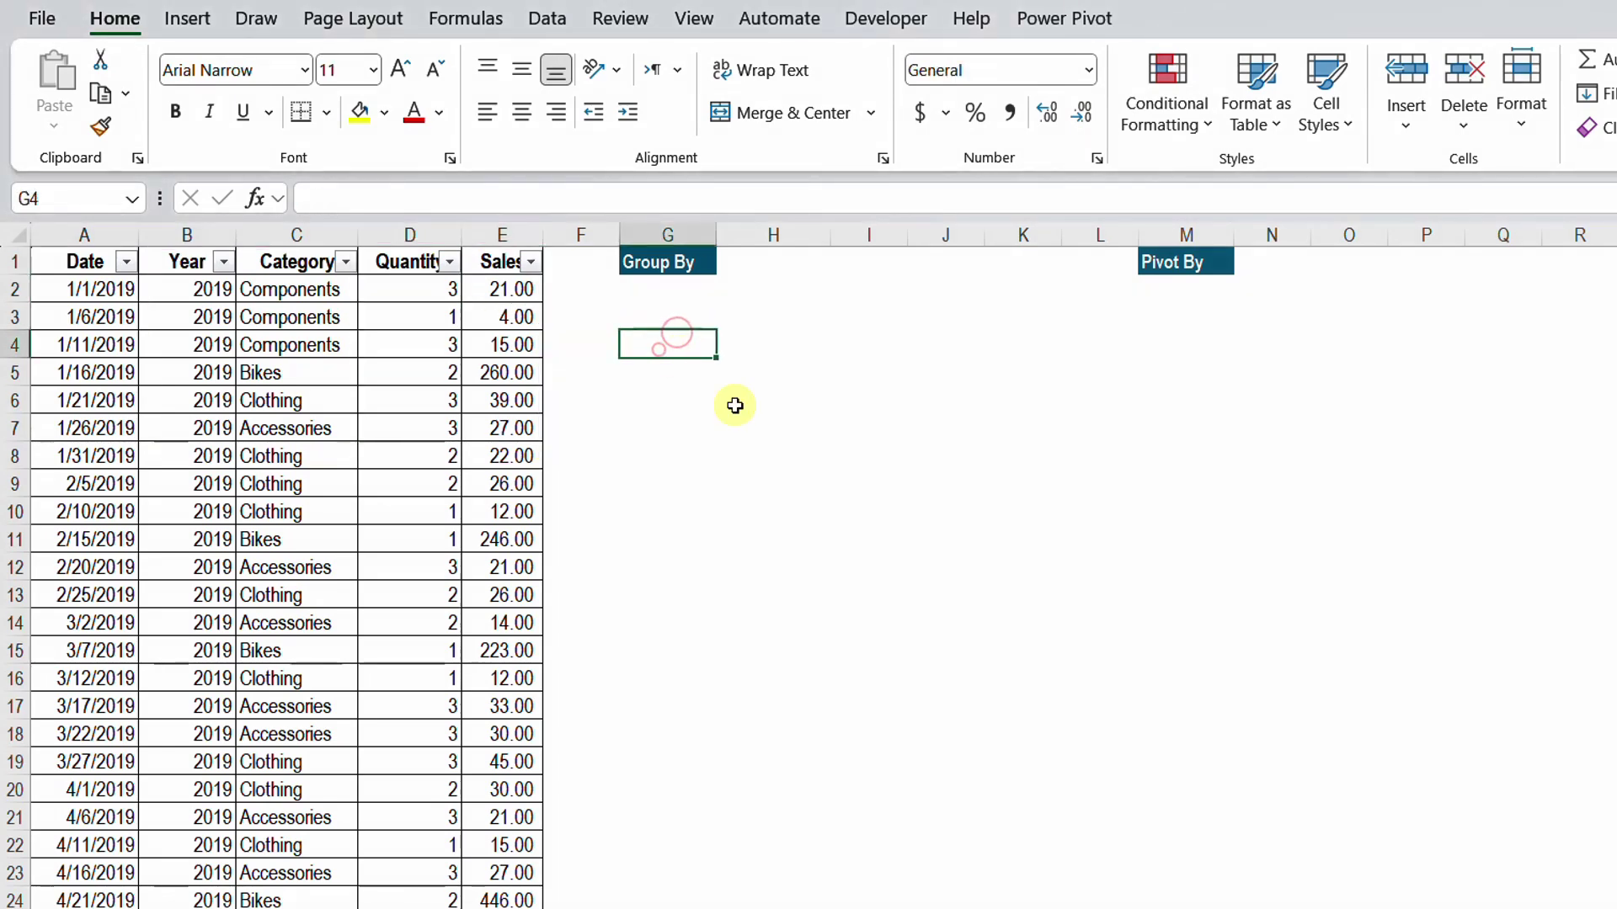
pyautogui.write('=')
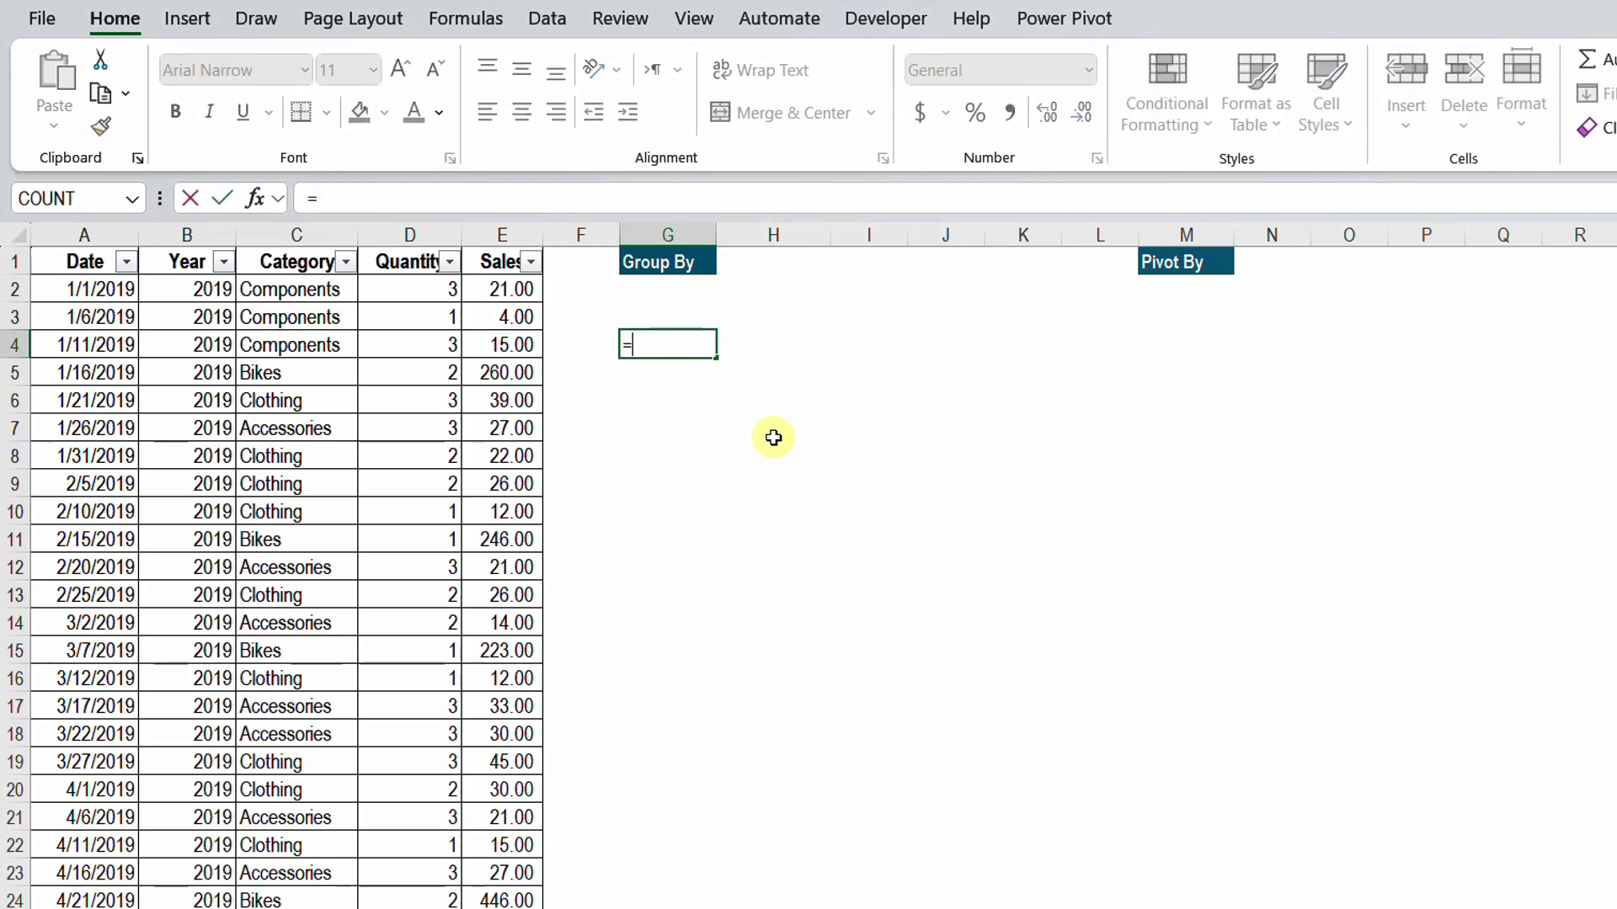
pyautogui.write('Gro')
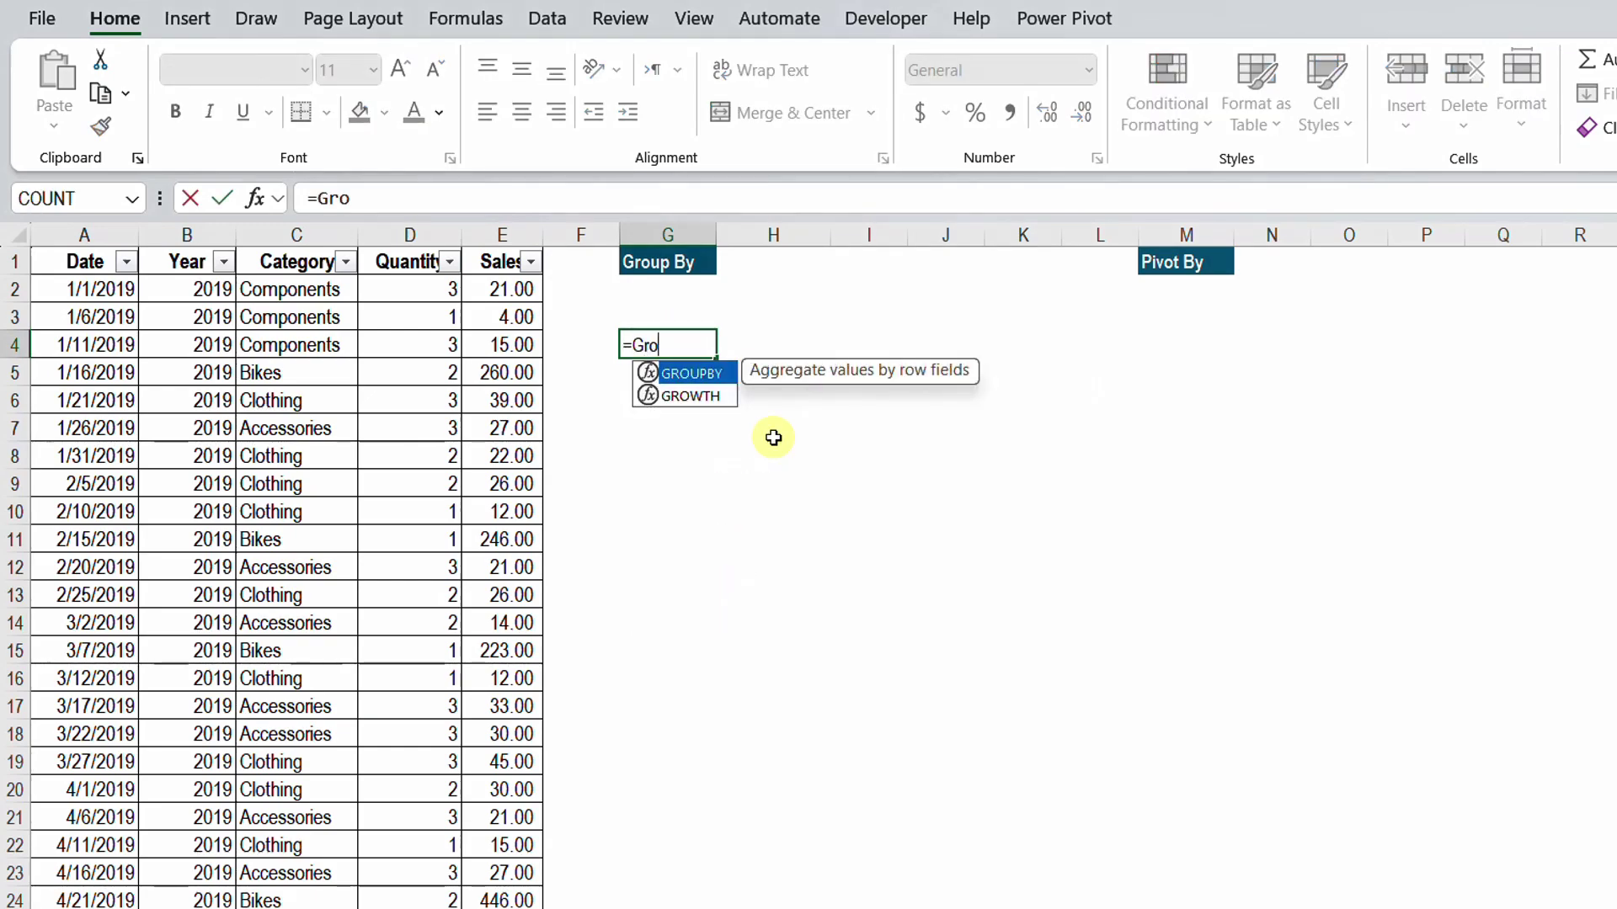
pyautogui.press('Tab')
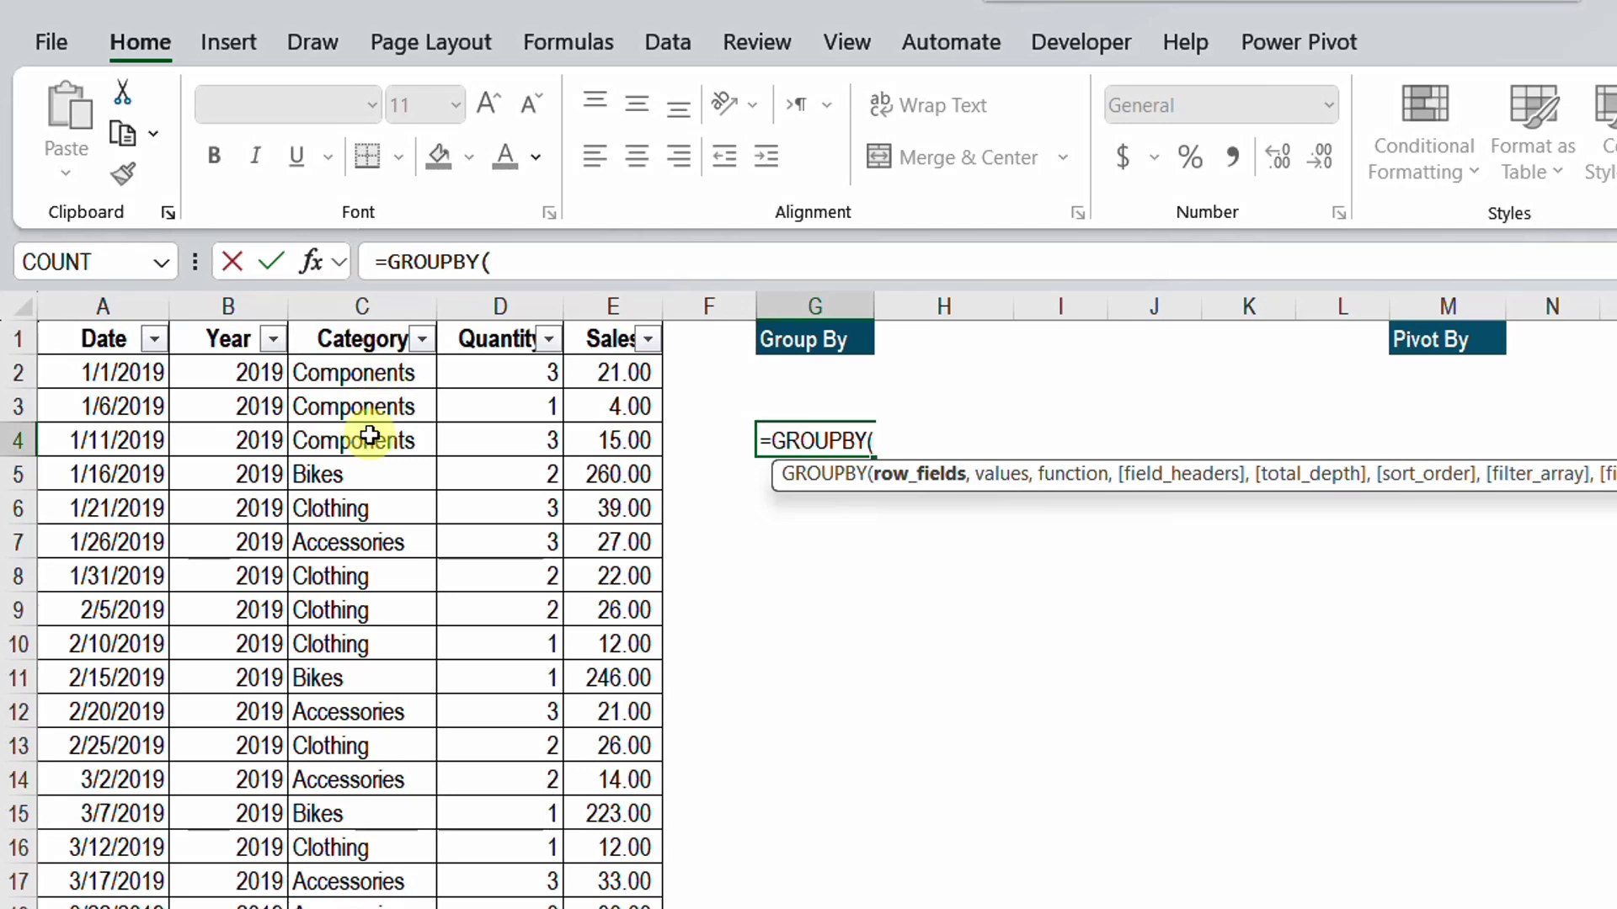
pyautogui.click(373, 376)
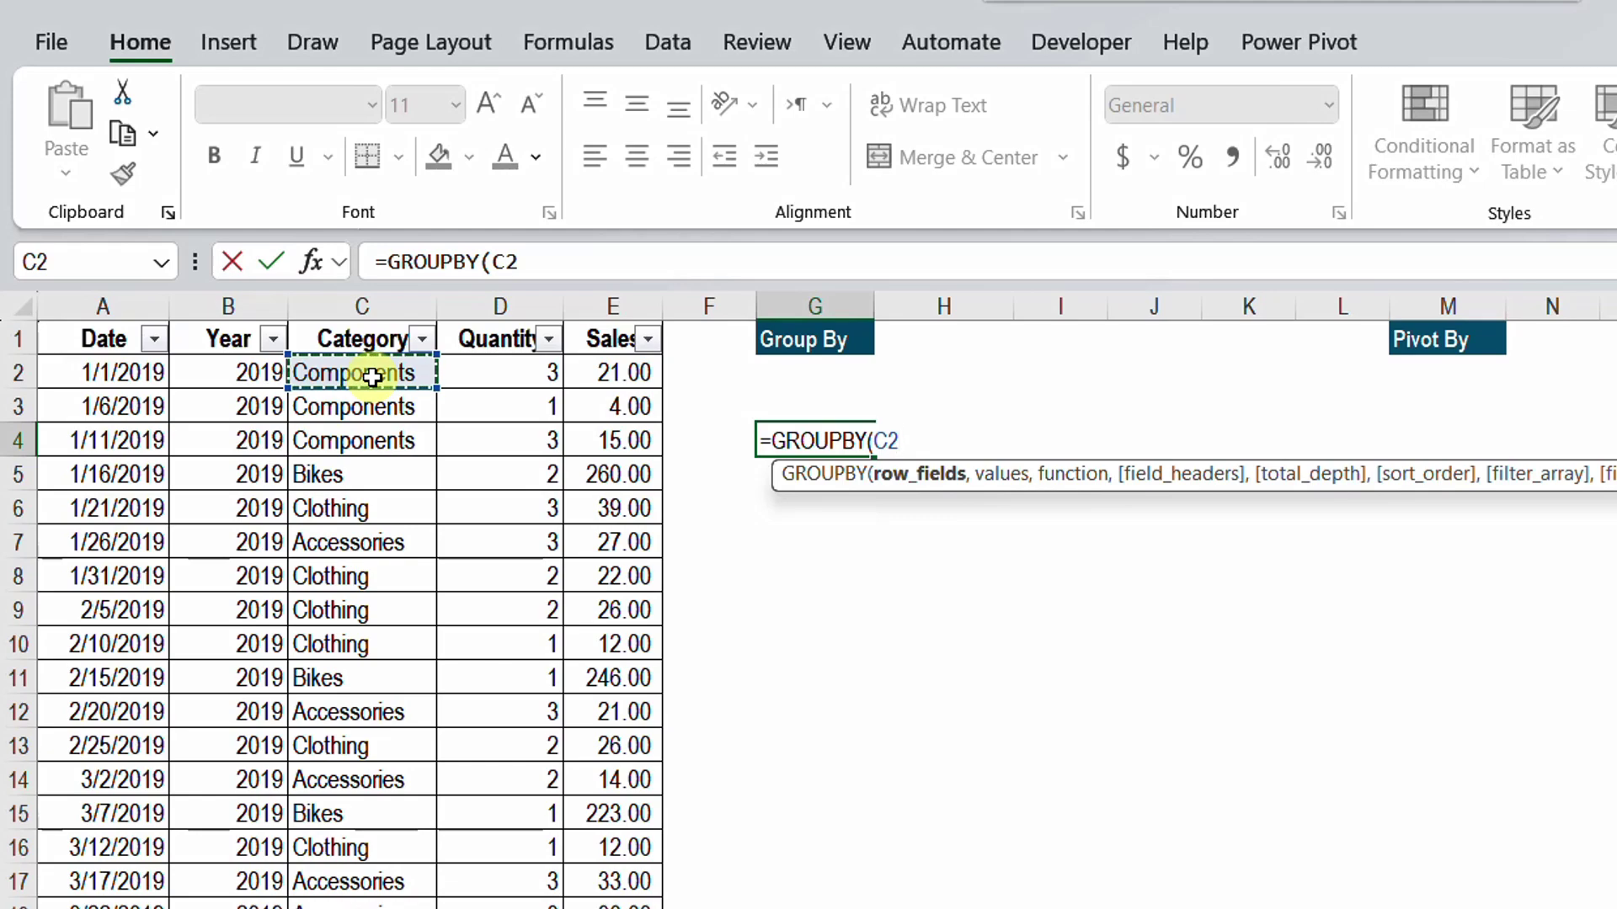
pyautogui.hotkey('ctrl', 'shift', 'Down')
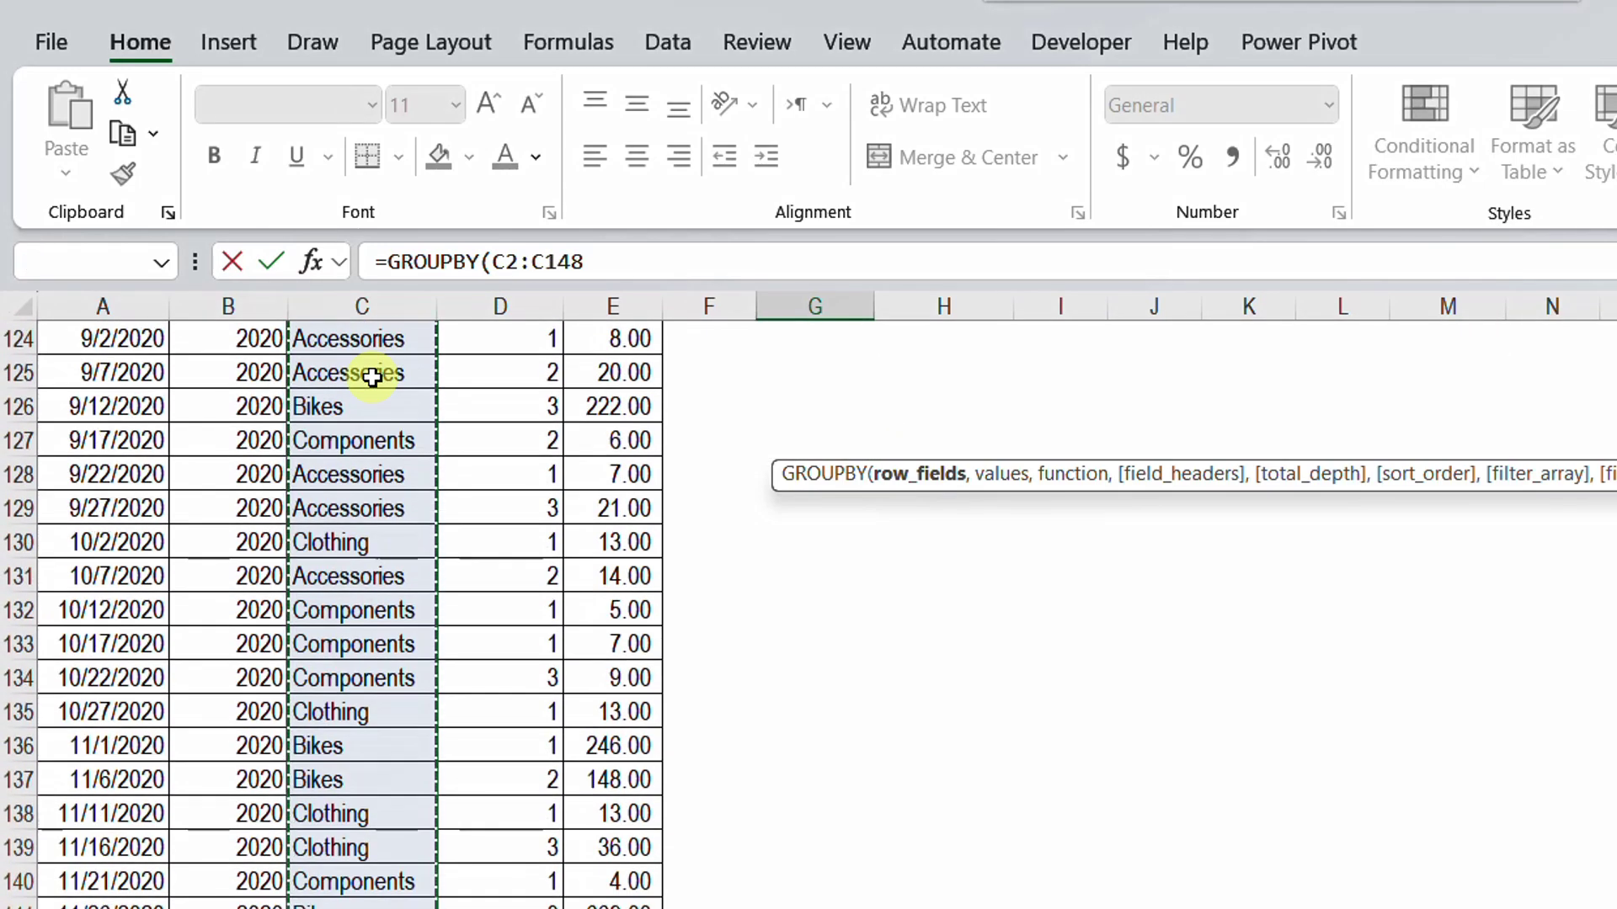
pyautogui.hotkey('ctrl', 'BackSpace')
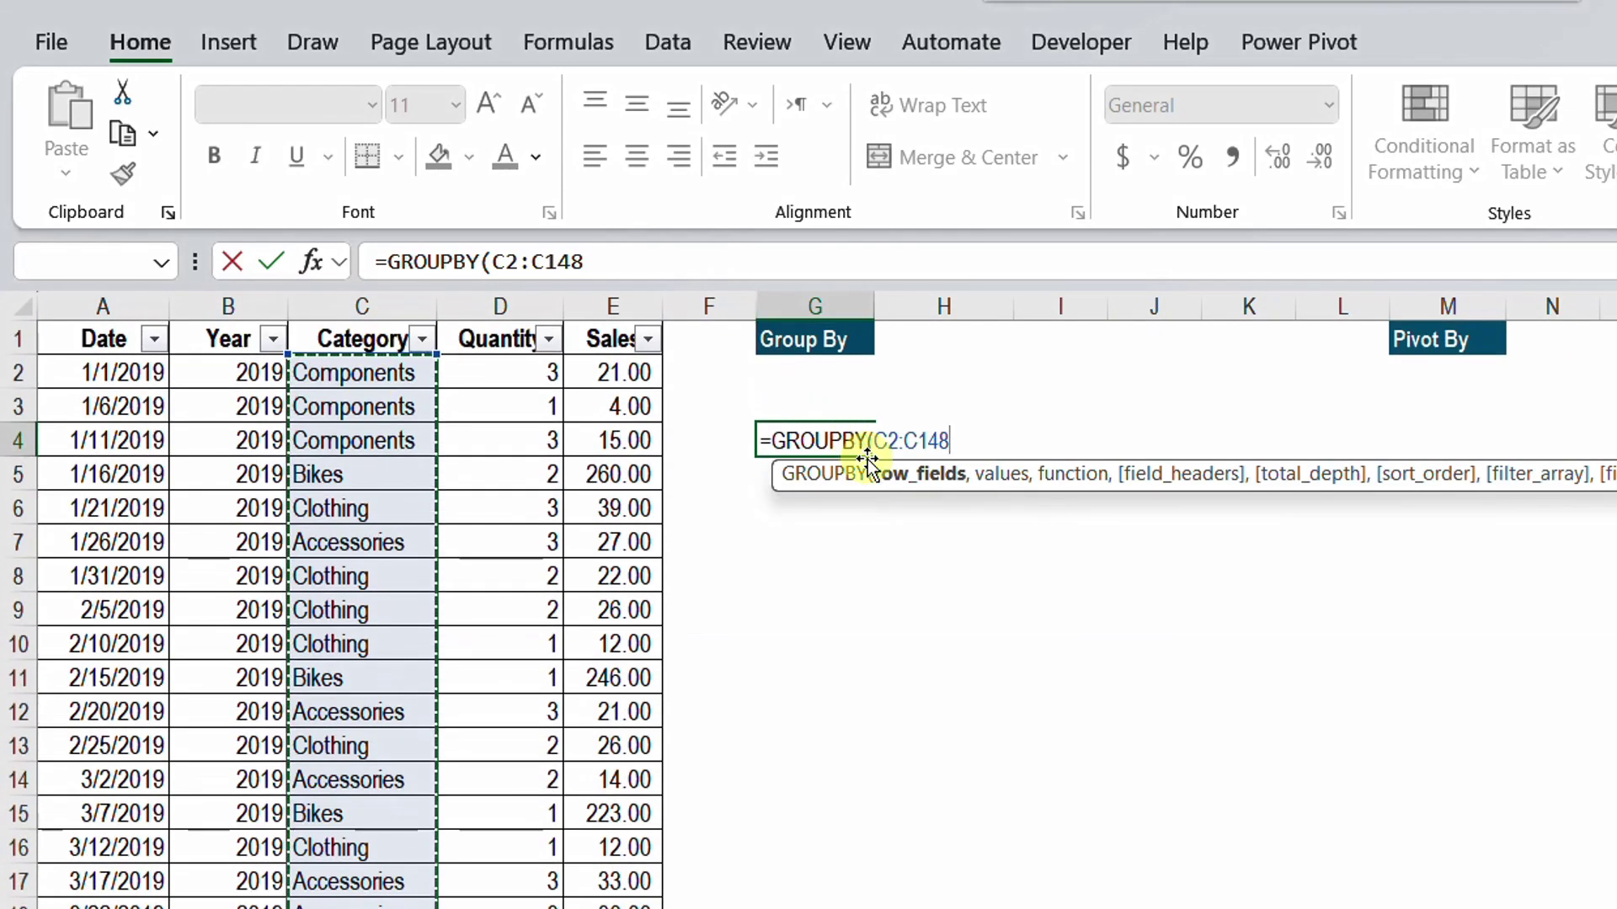
pyautogui.click(923, 476)
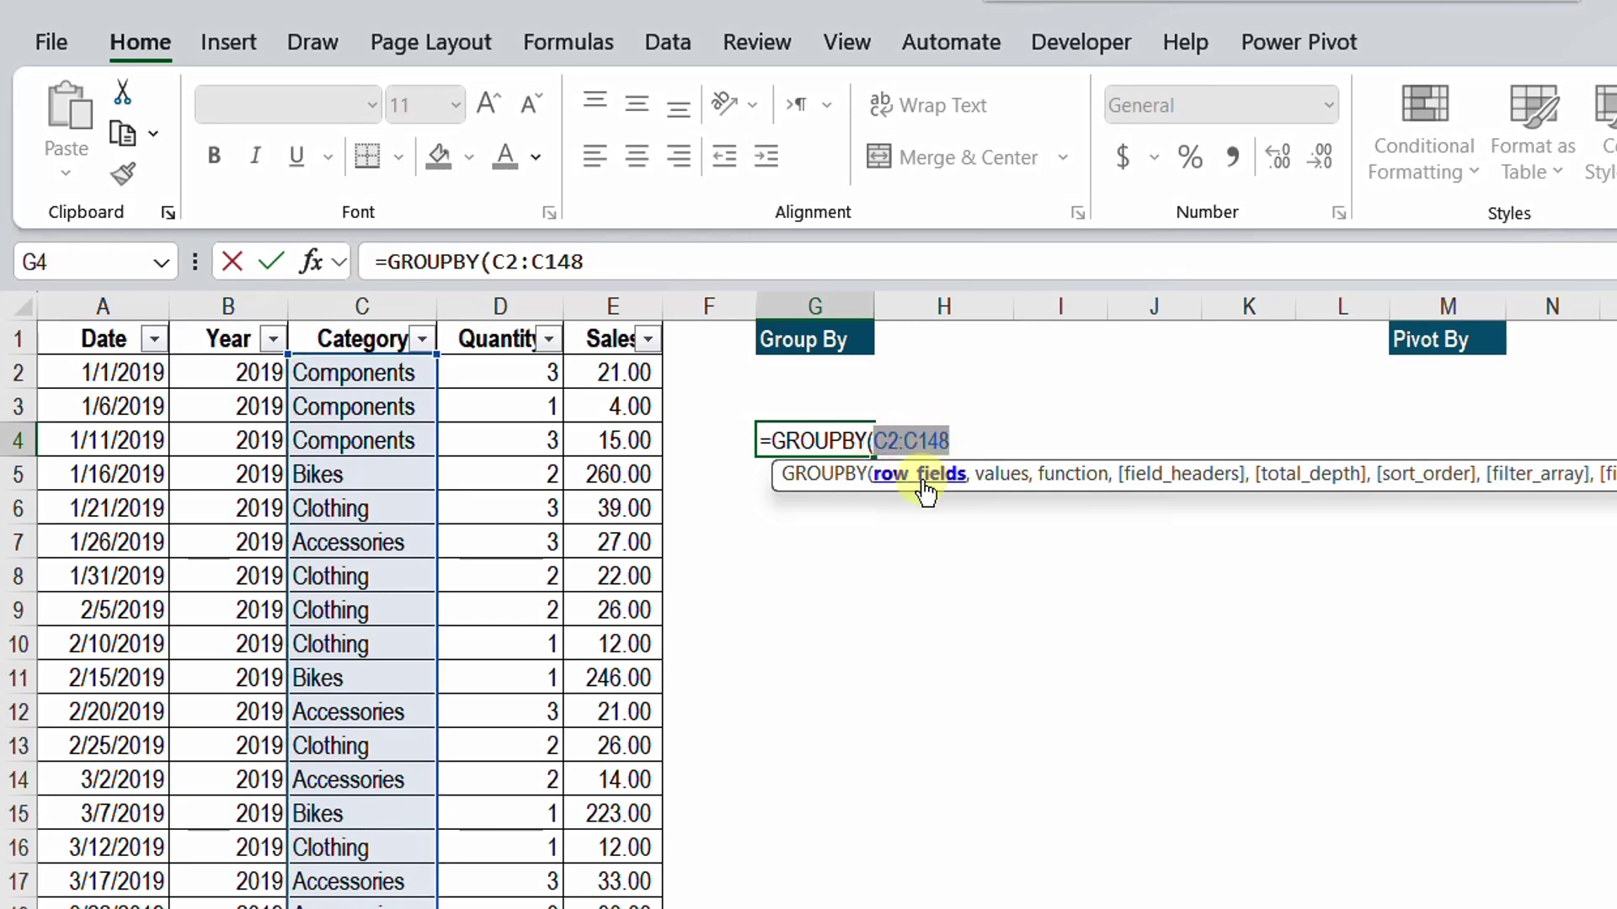
pyautogui.click(970, 446)
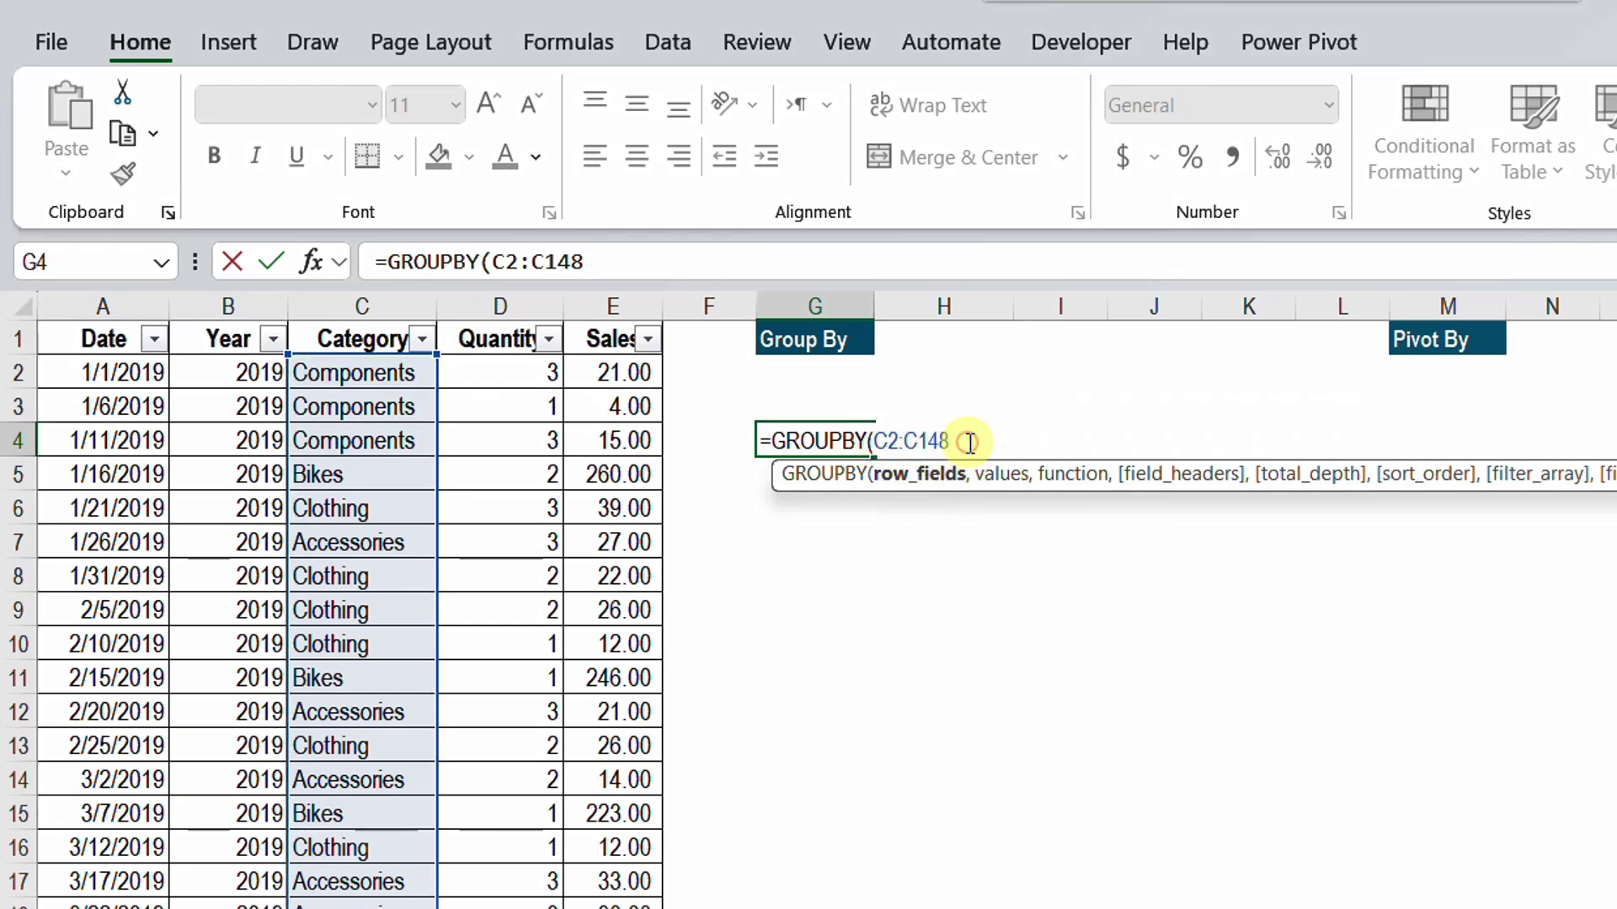
# Complete the GROUPBY formula in G4 with the Quantity data D2:D148 as values and SUM as the function.
pyautogui.write(',')
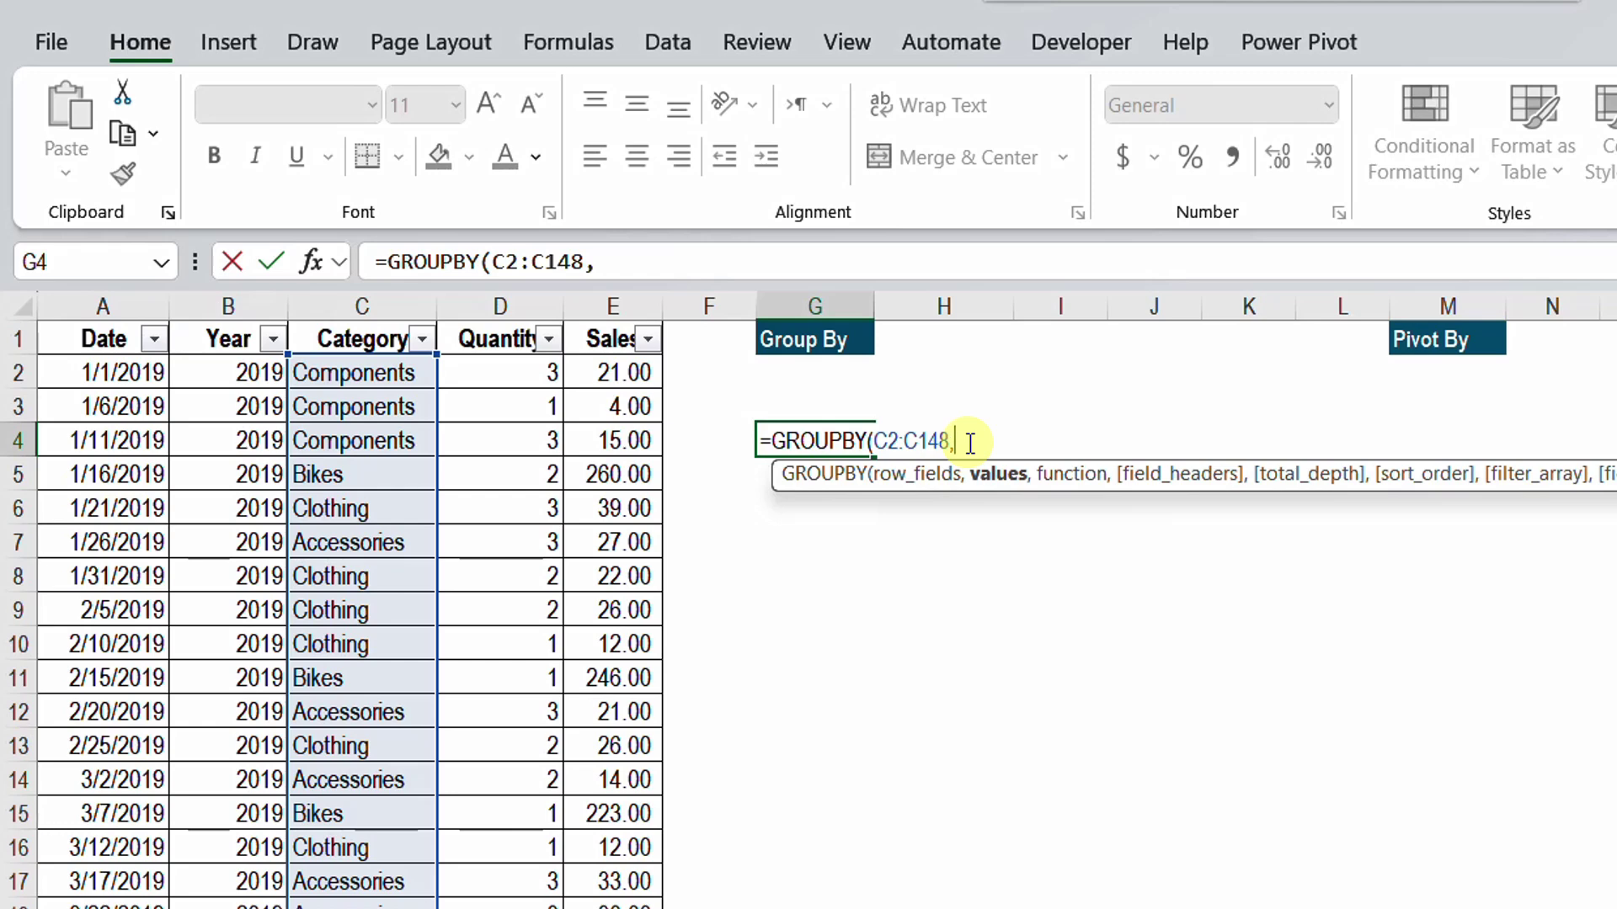
pyautogui.click(518, 378)
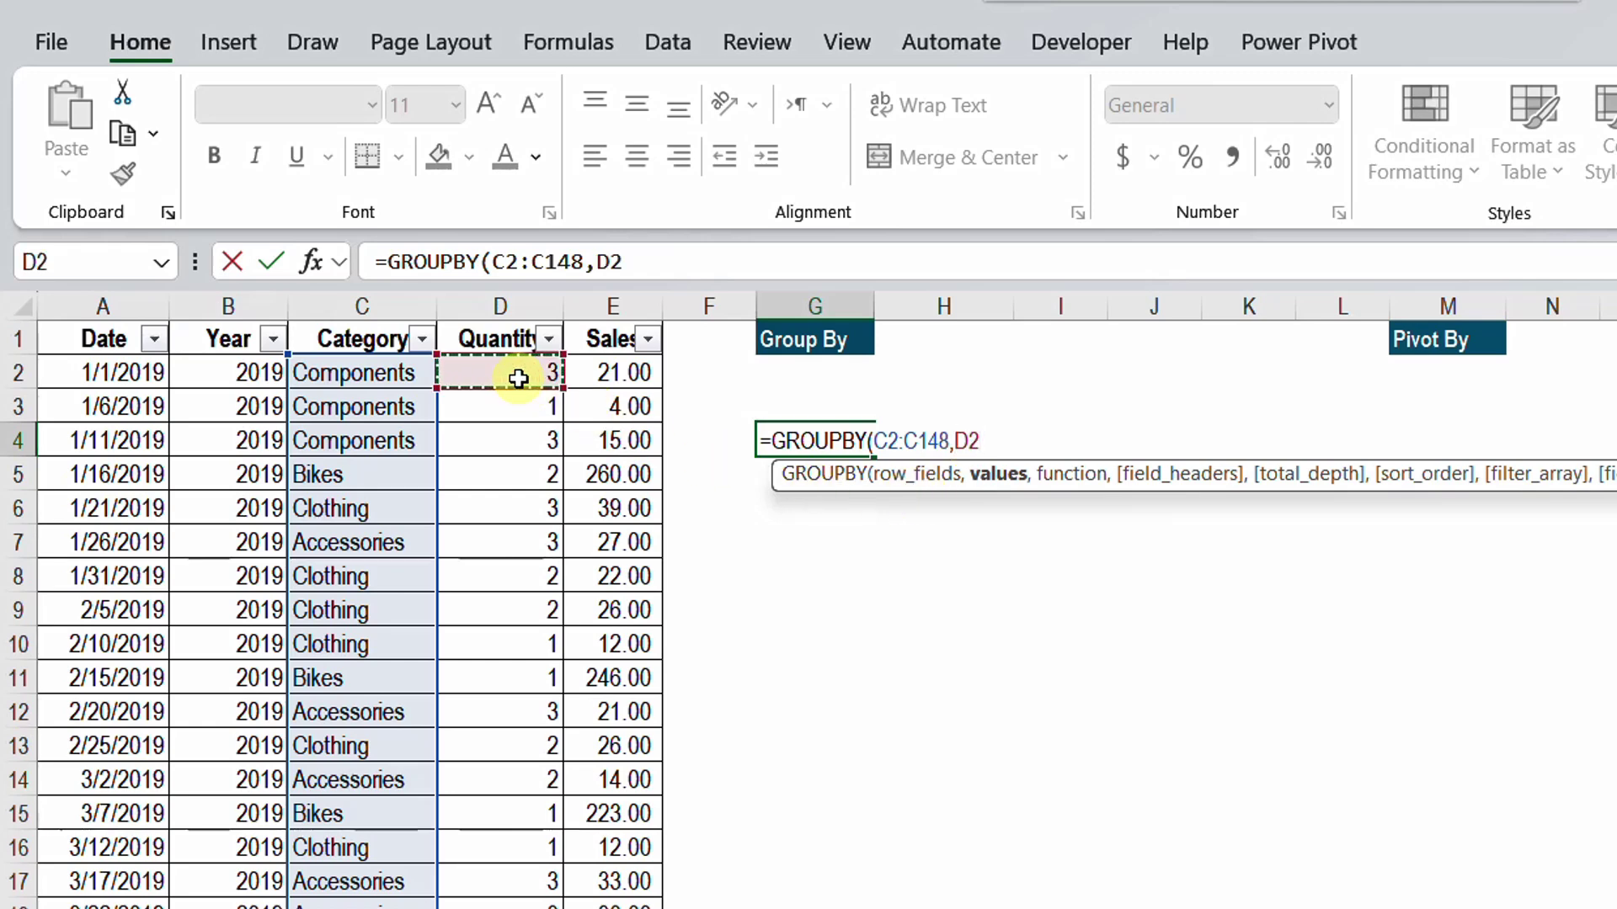
pyautogui.hotkey('ctrl', 'shift', 'Down')
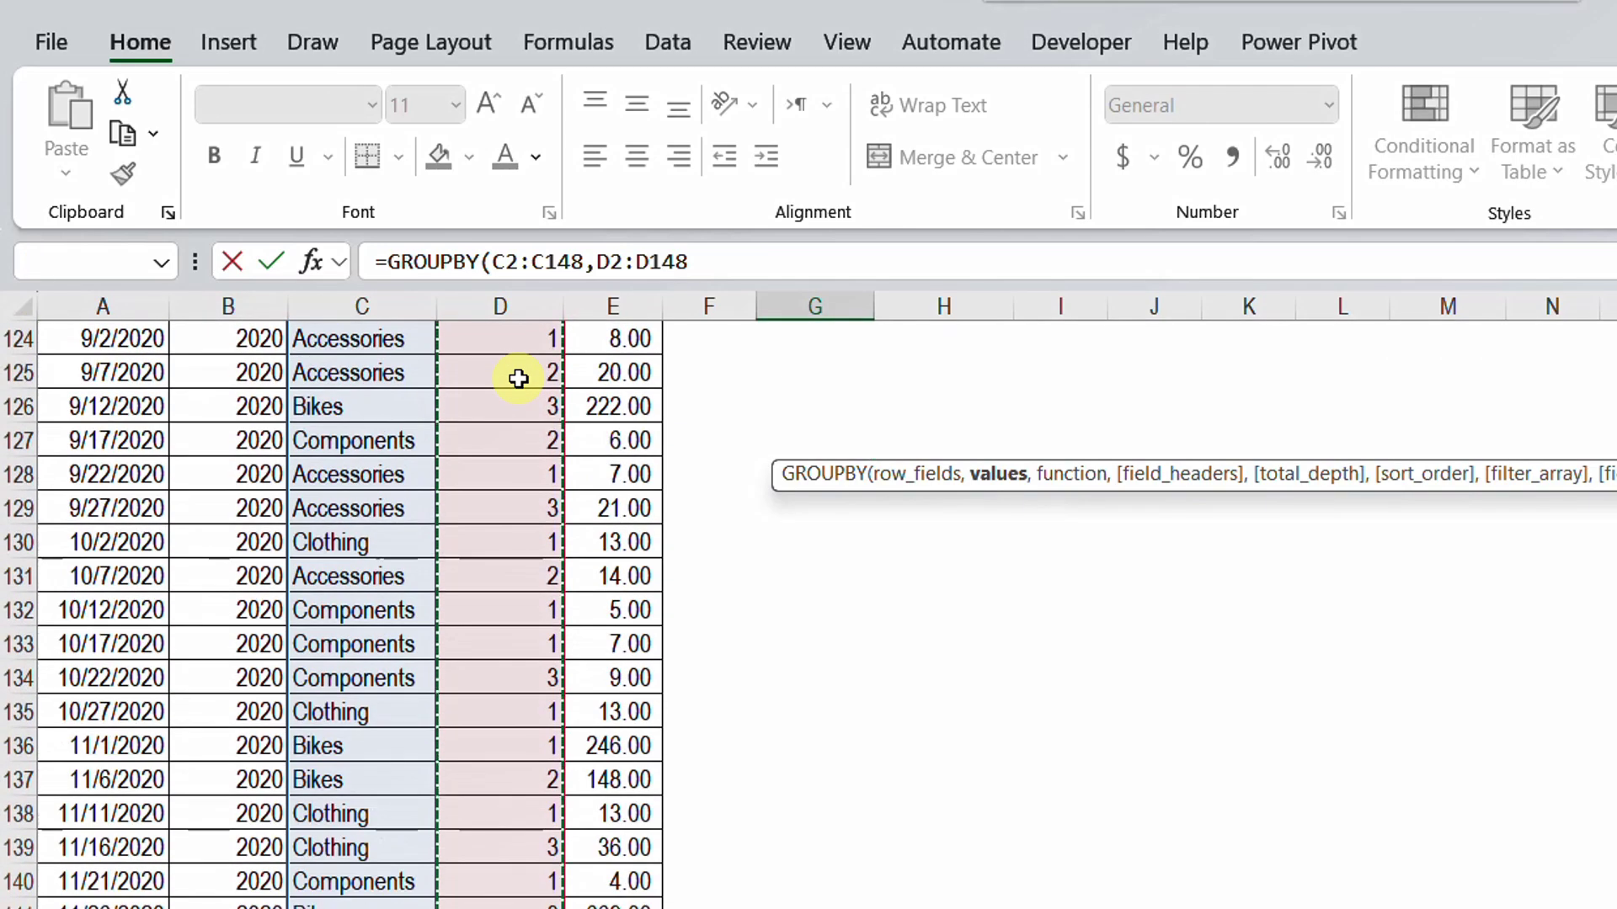
pyautogui.hotkey('ctrl', 'BackSpace')
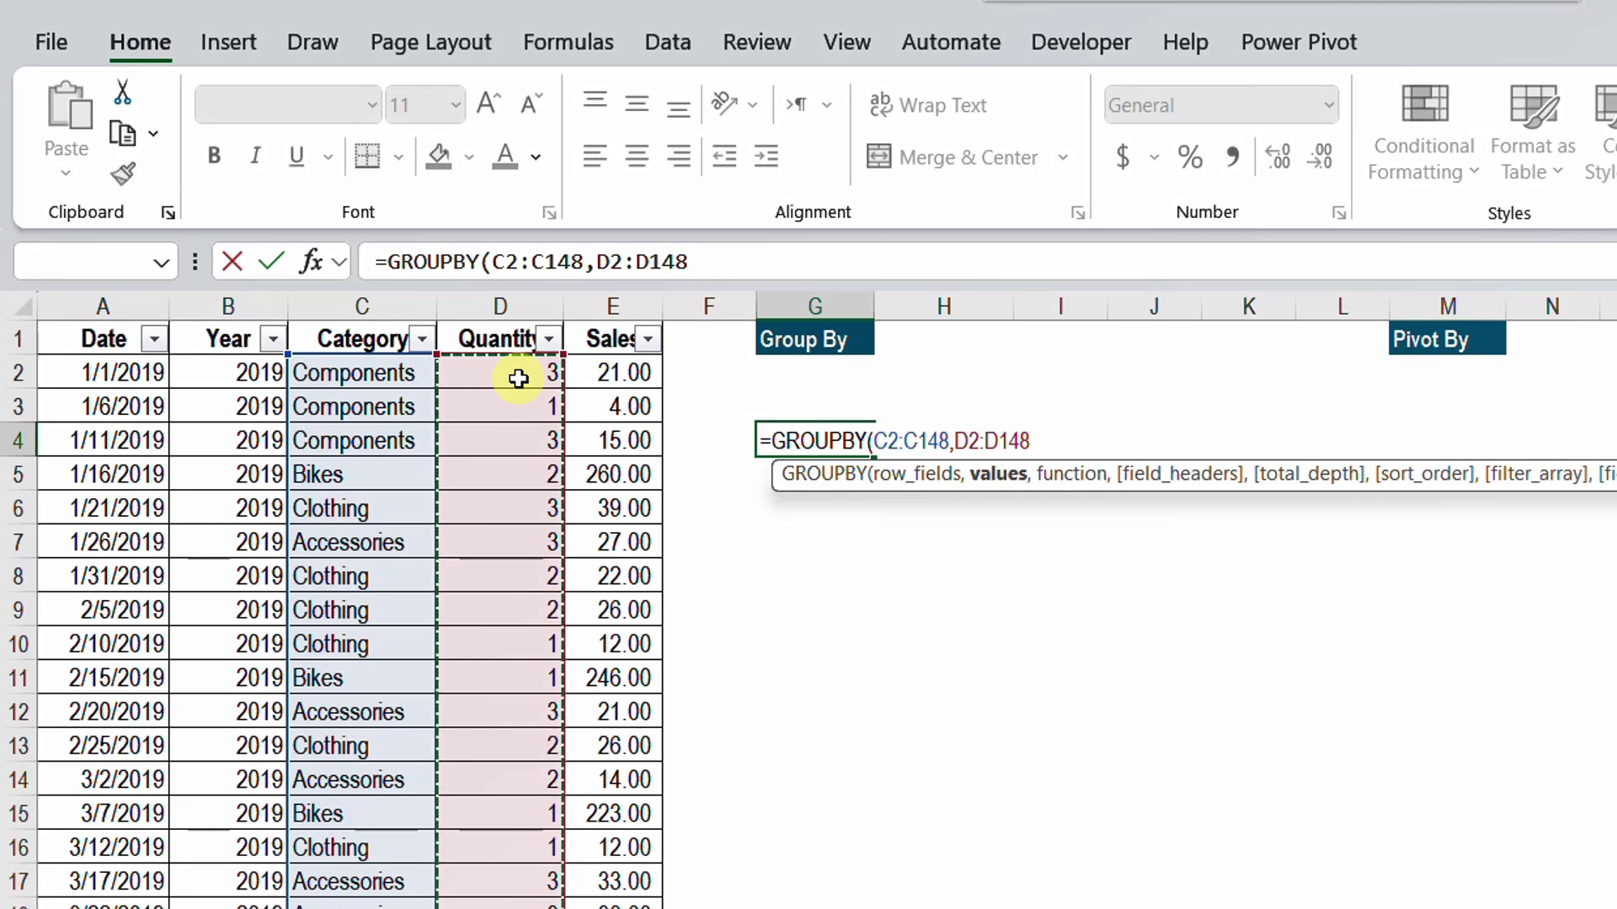
pyautogui.write(',')
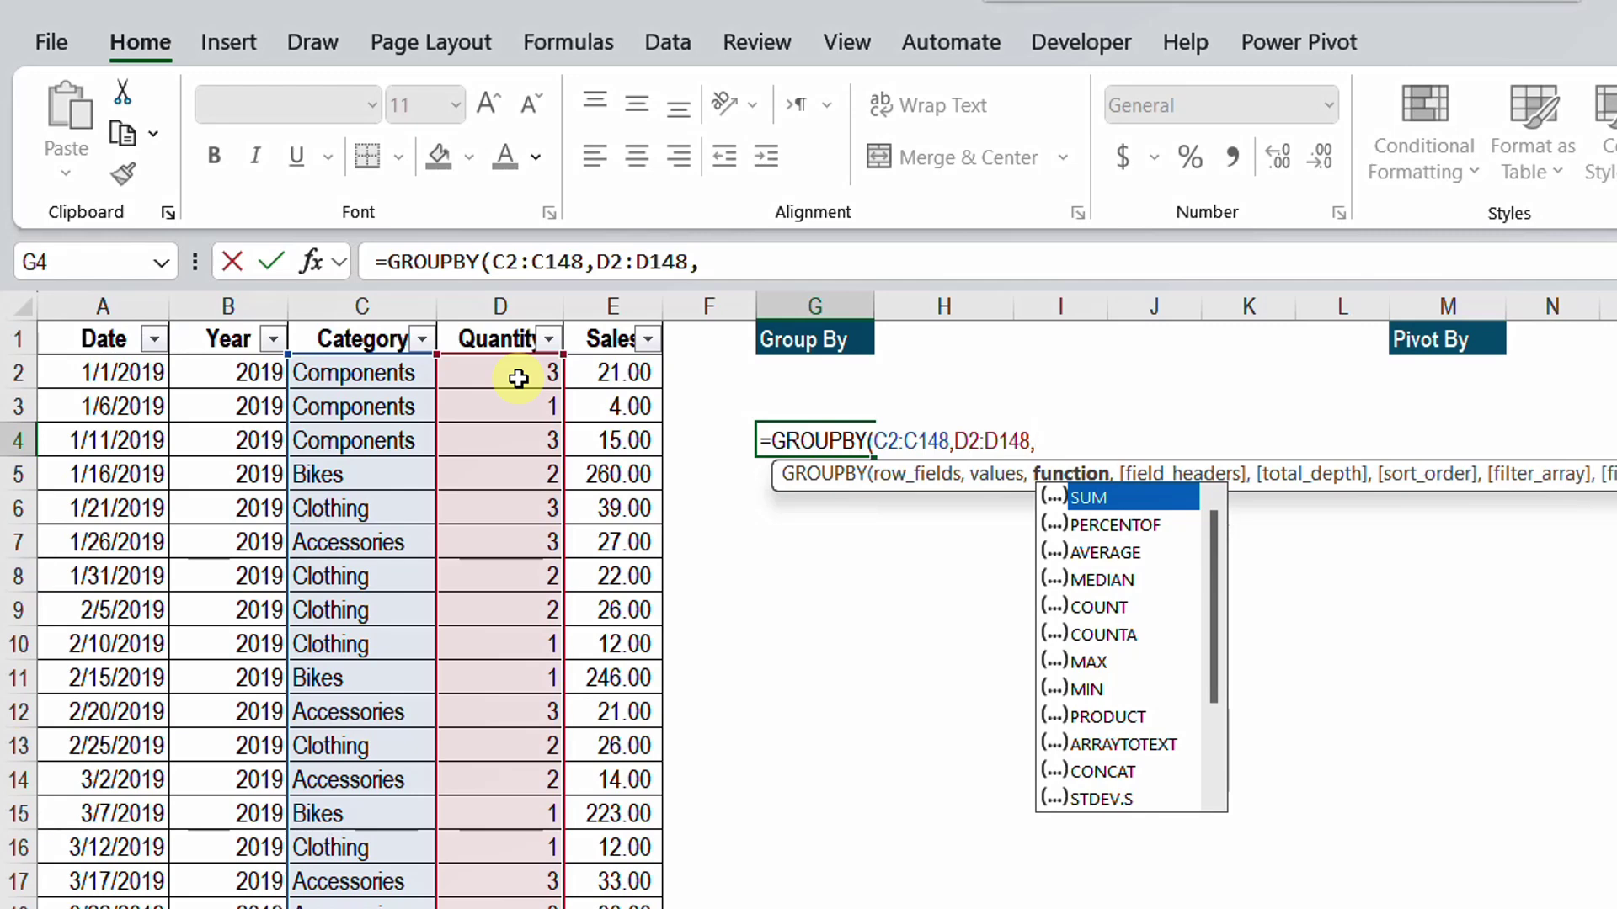
pyautogui.press('Tab')
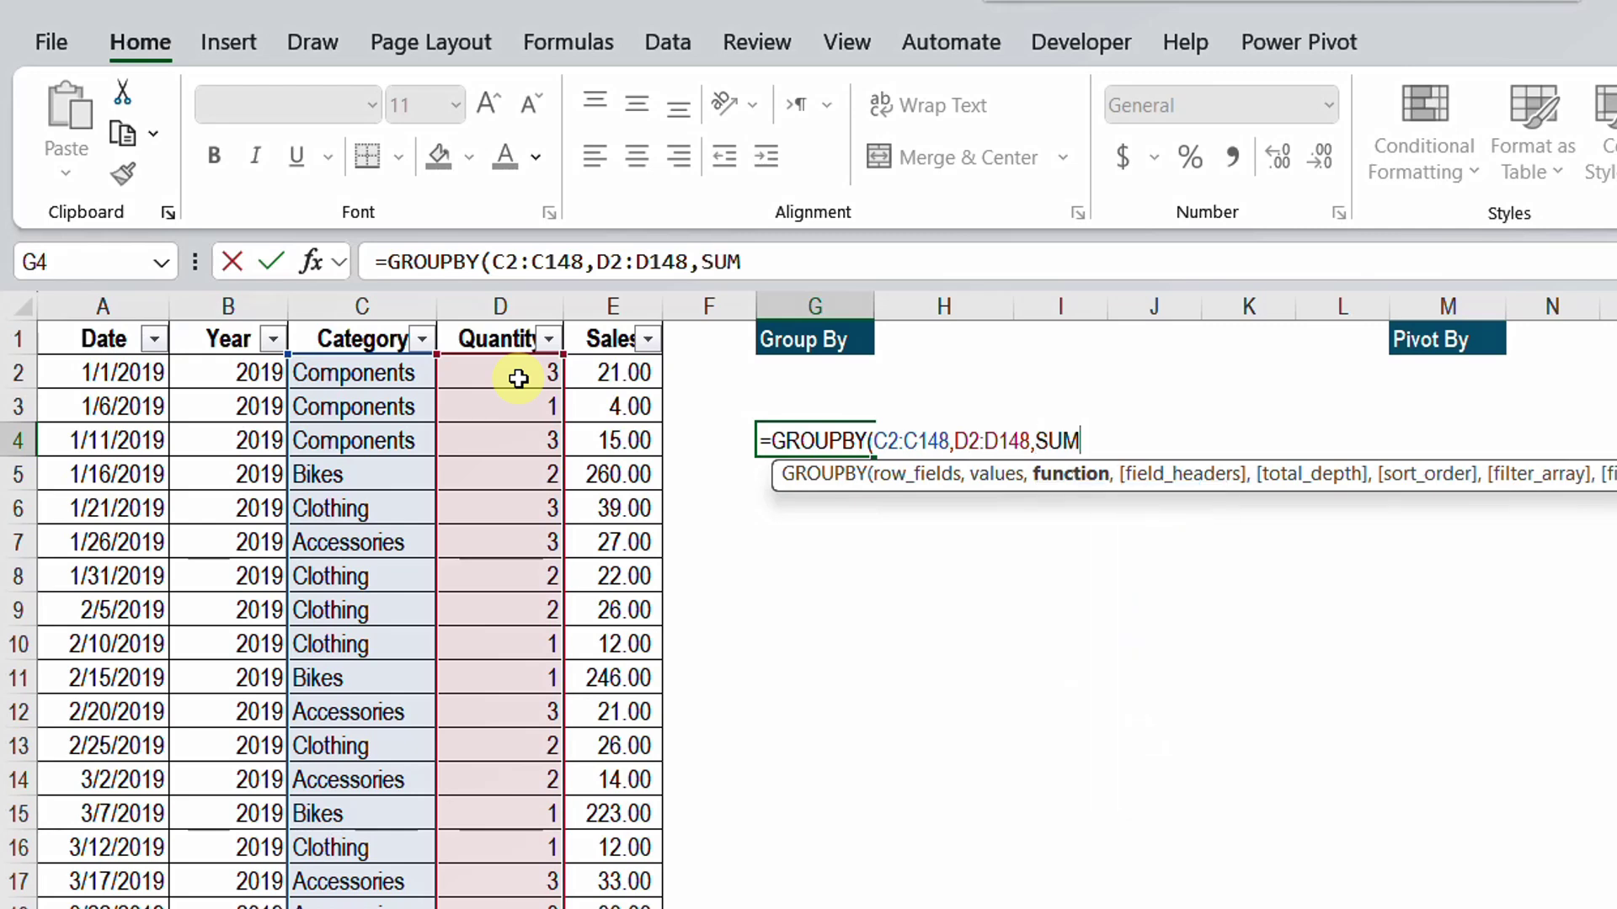
pyautogui.write(')')
pyautogui.press('Return')
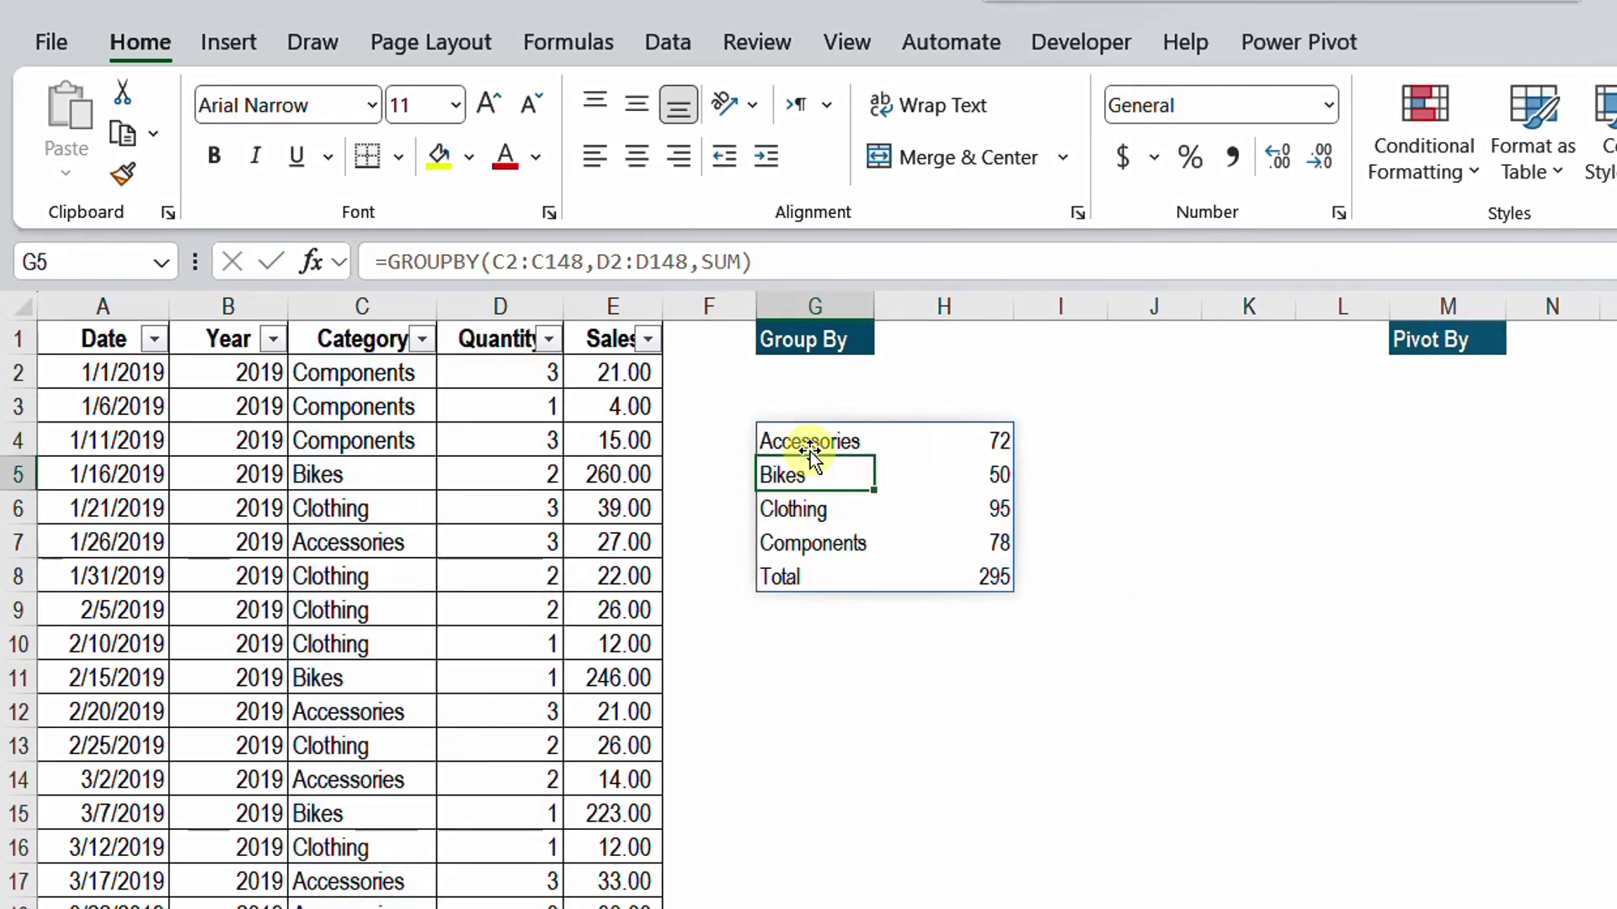
# Extend the row fields of the GROUPBY formula in G4 to B2:C148 to group by both Year and Category.
pyautogui.moveTo(809, 447); pyautogui.dragTo(813, 528)
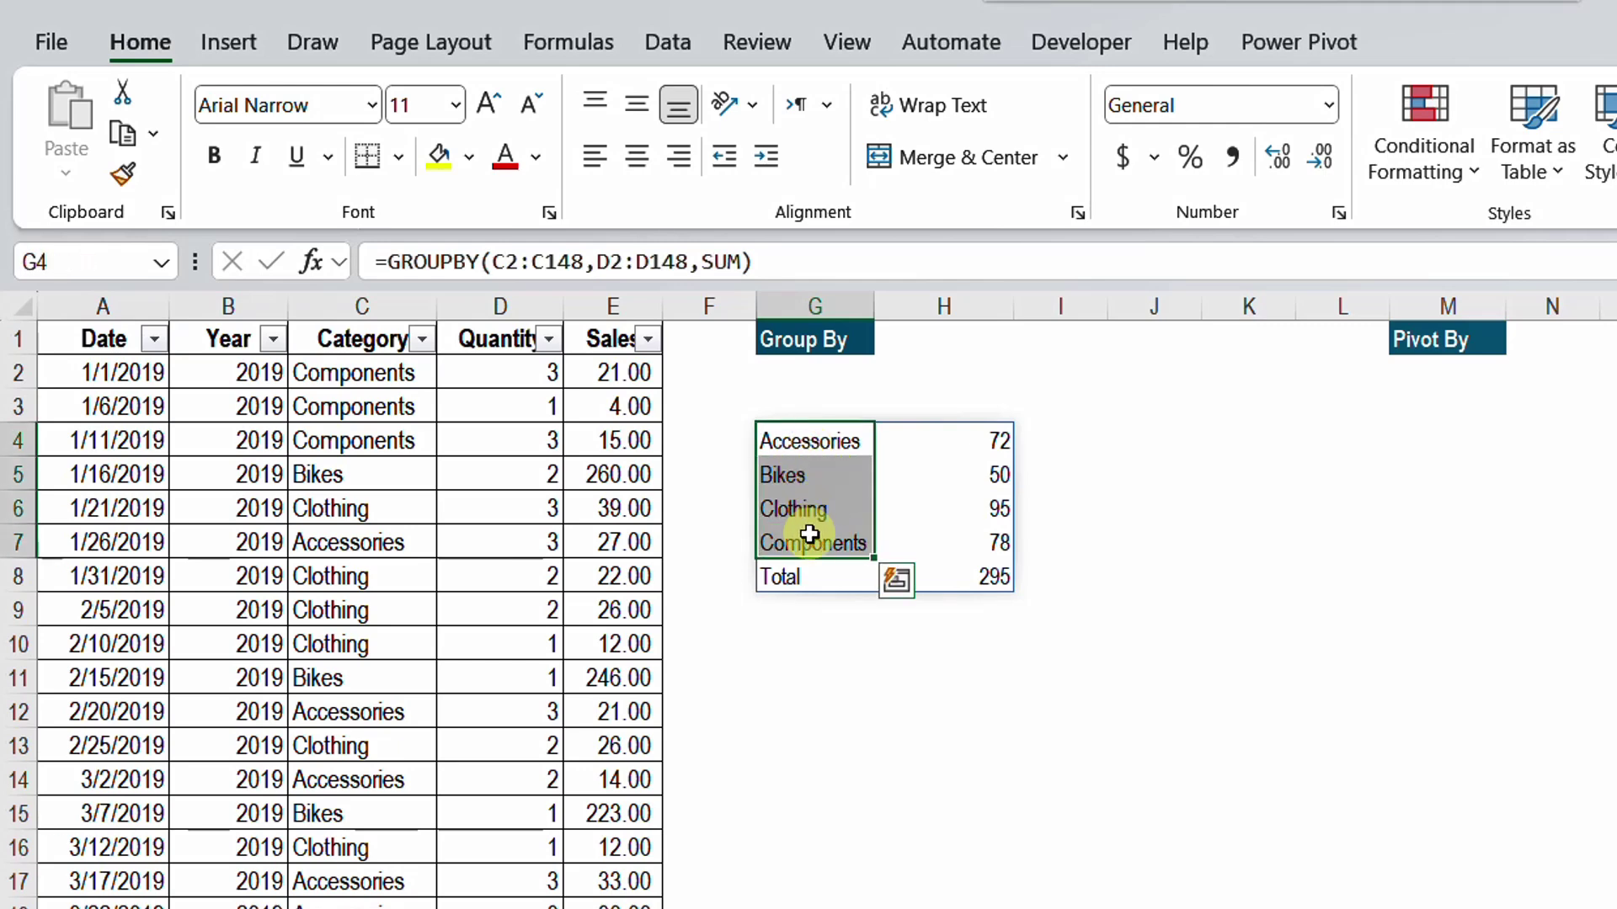
pyautogui.moveTo(1000, 439); pyautogui.dragTo(1001, 528)
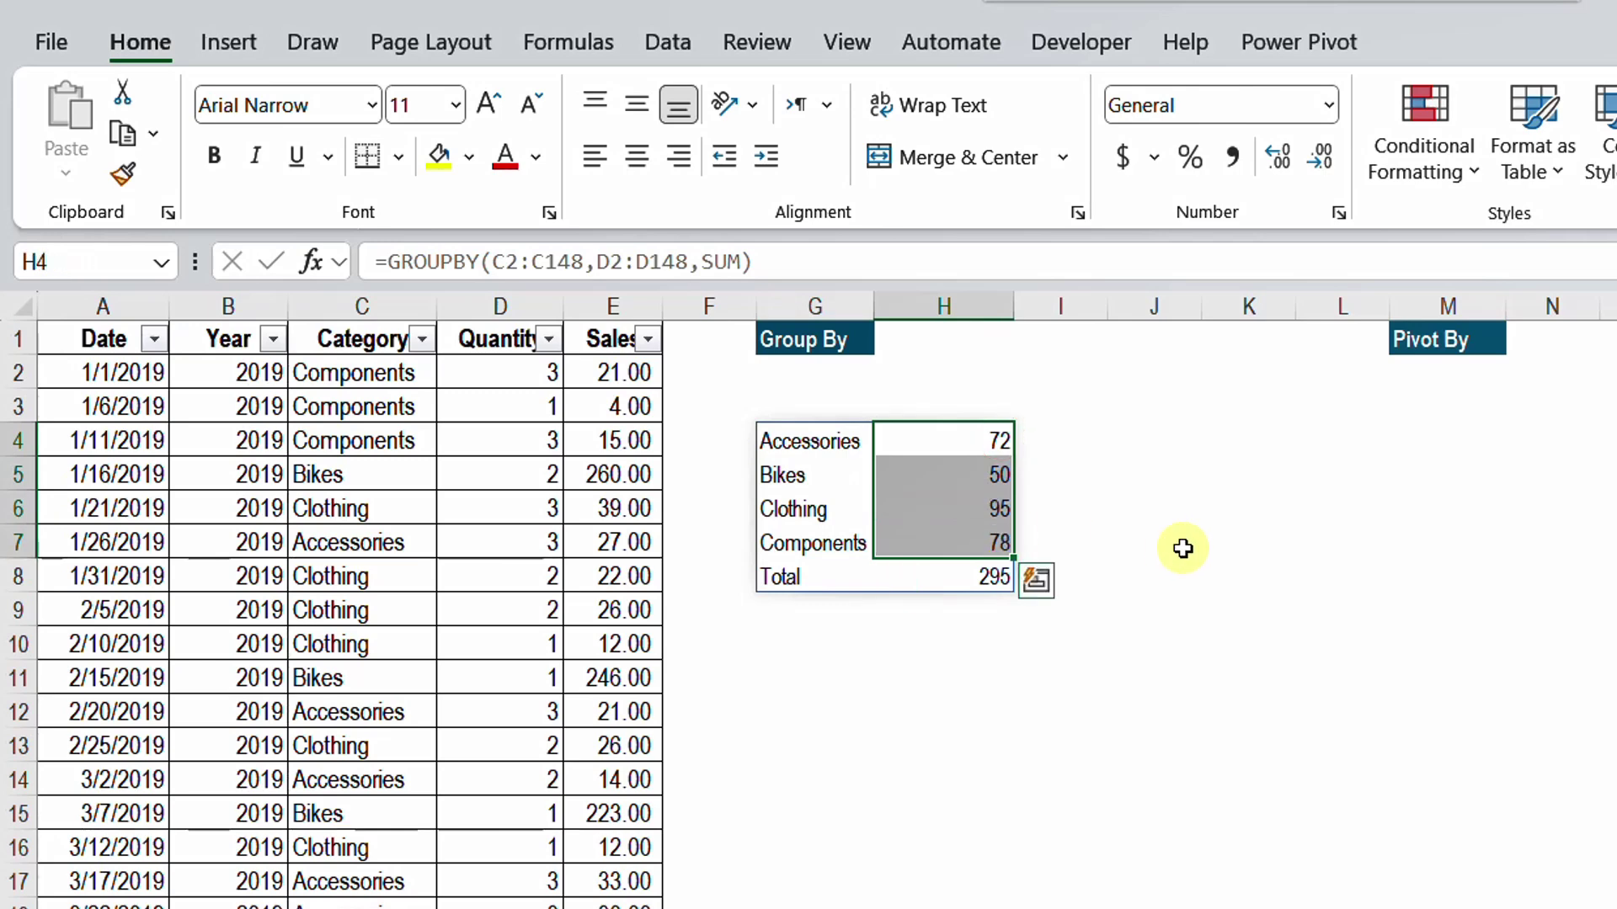
pyautogui.click(770, 573)
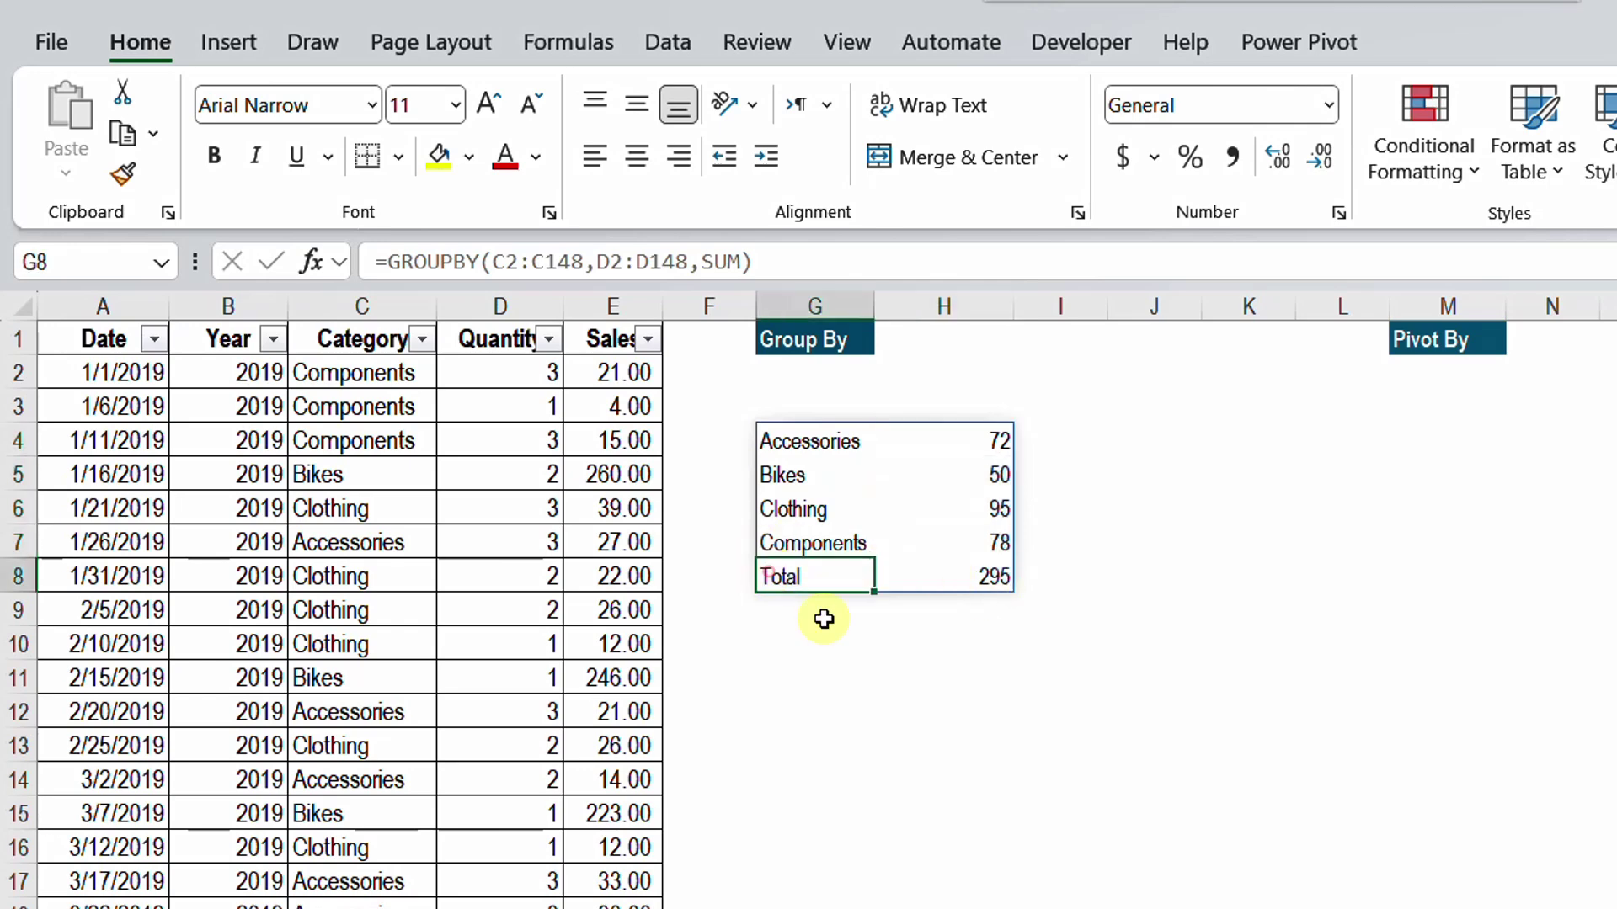
pyautogui.click(987, 580)
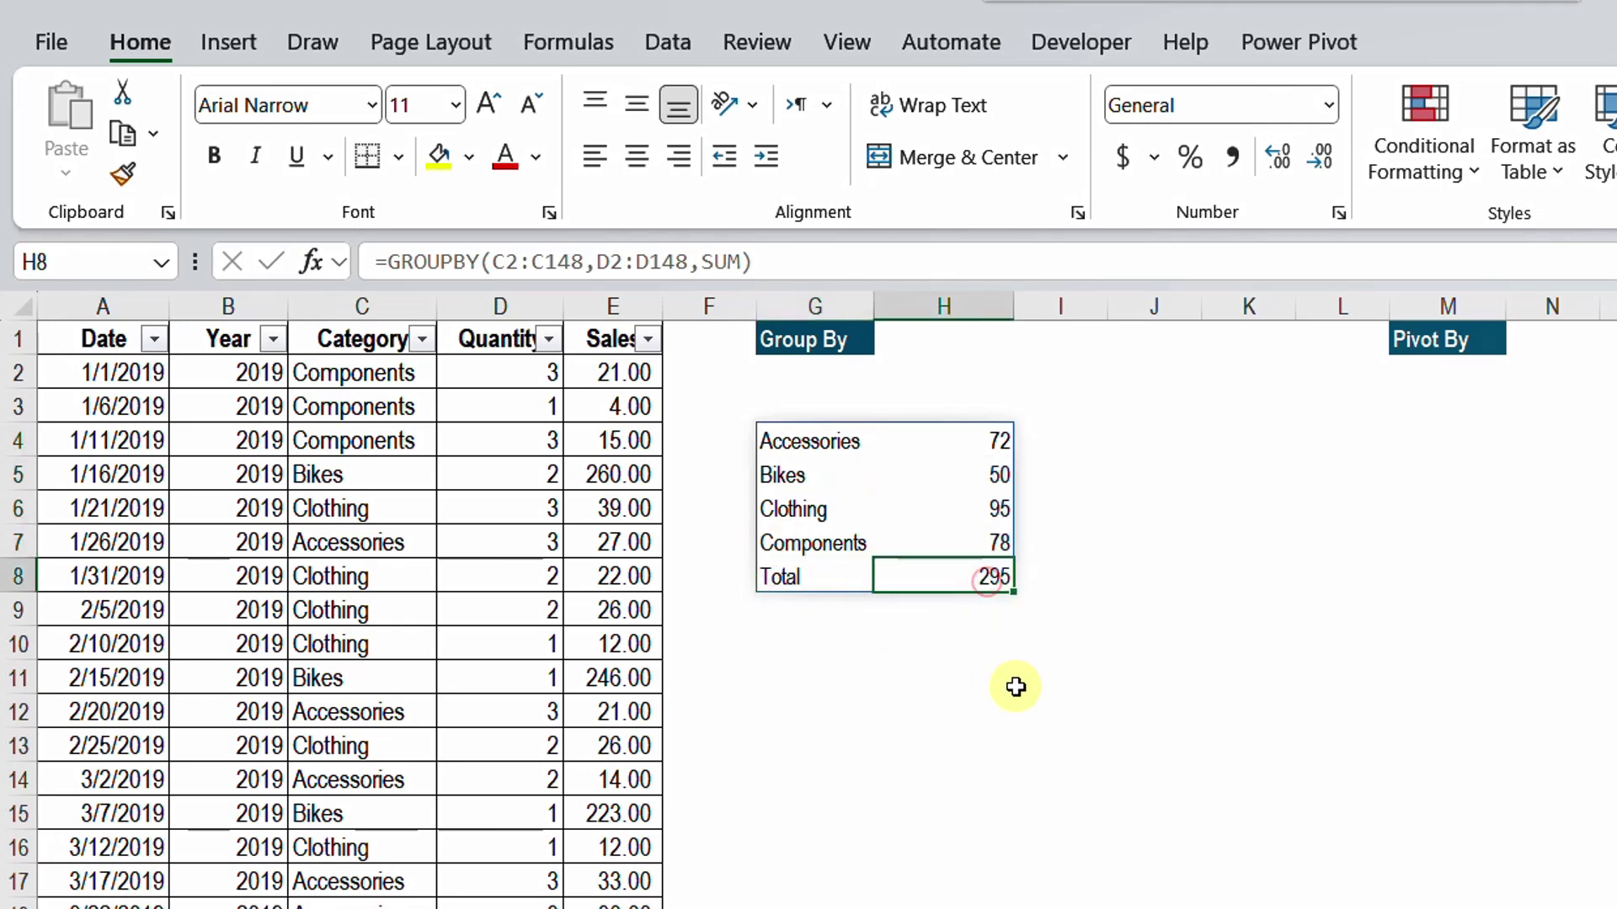
pyautogui.click(825, 440)
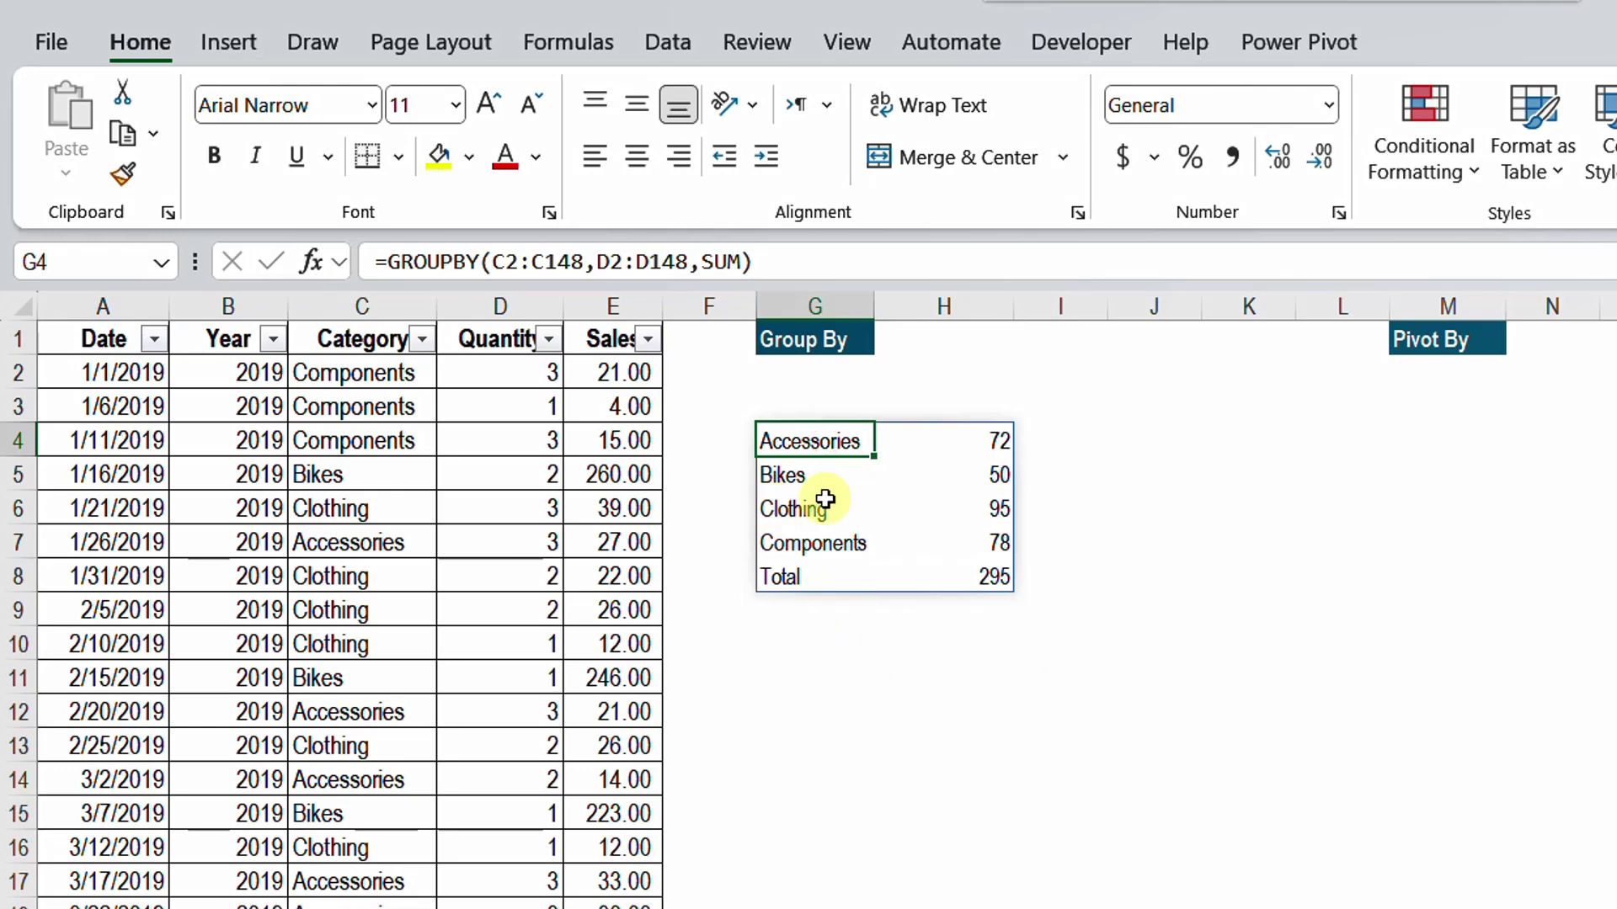
pyautogui.doubleClick(832, 441)
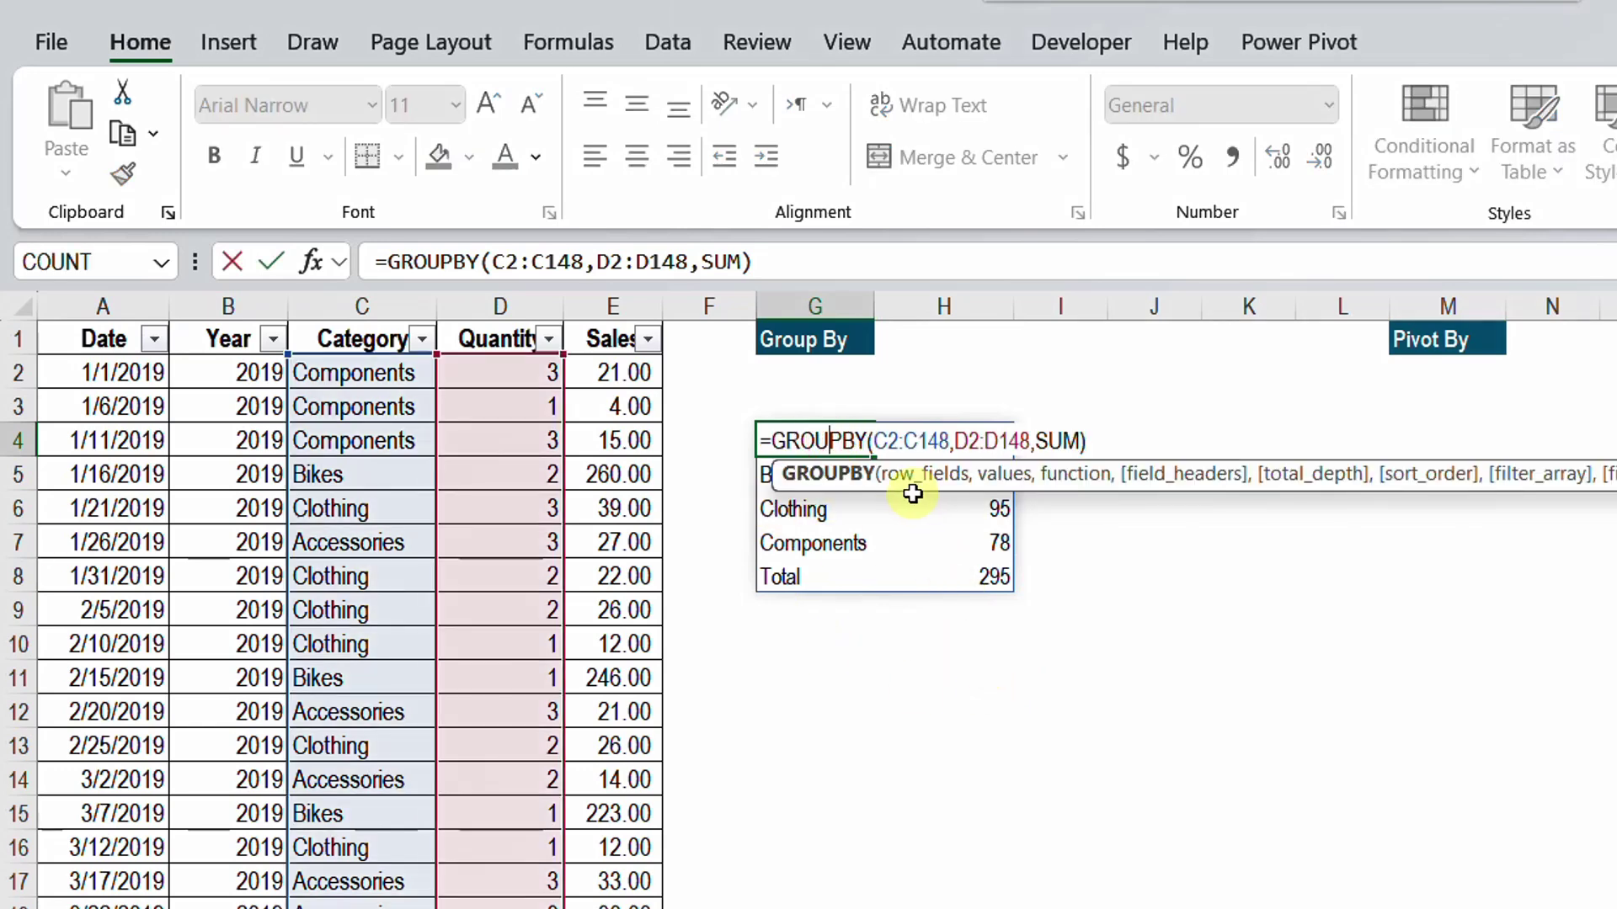
pyautogui.click(895, 474)
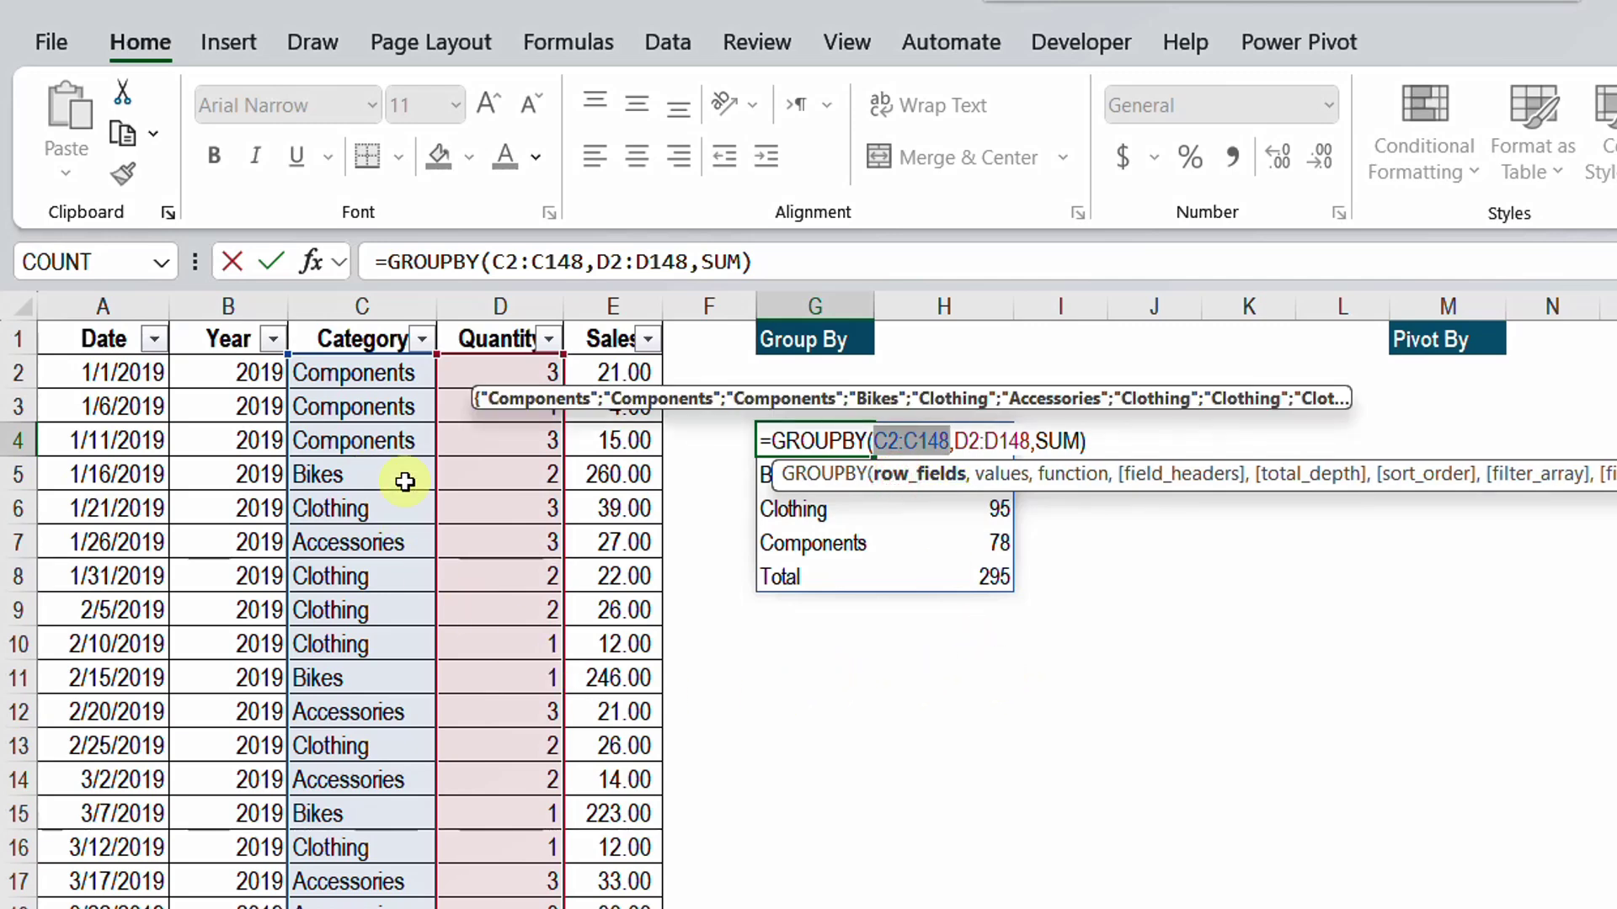
pyautogui.moveTo(286, 352); pyautogui.dragTo(216, 352)
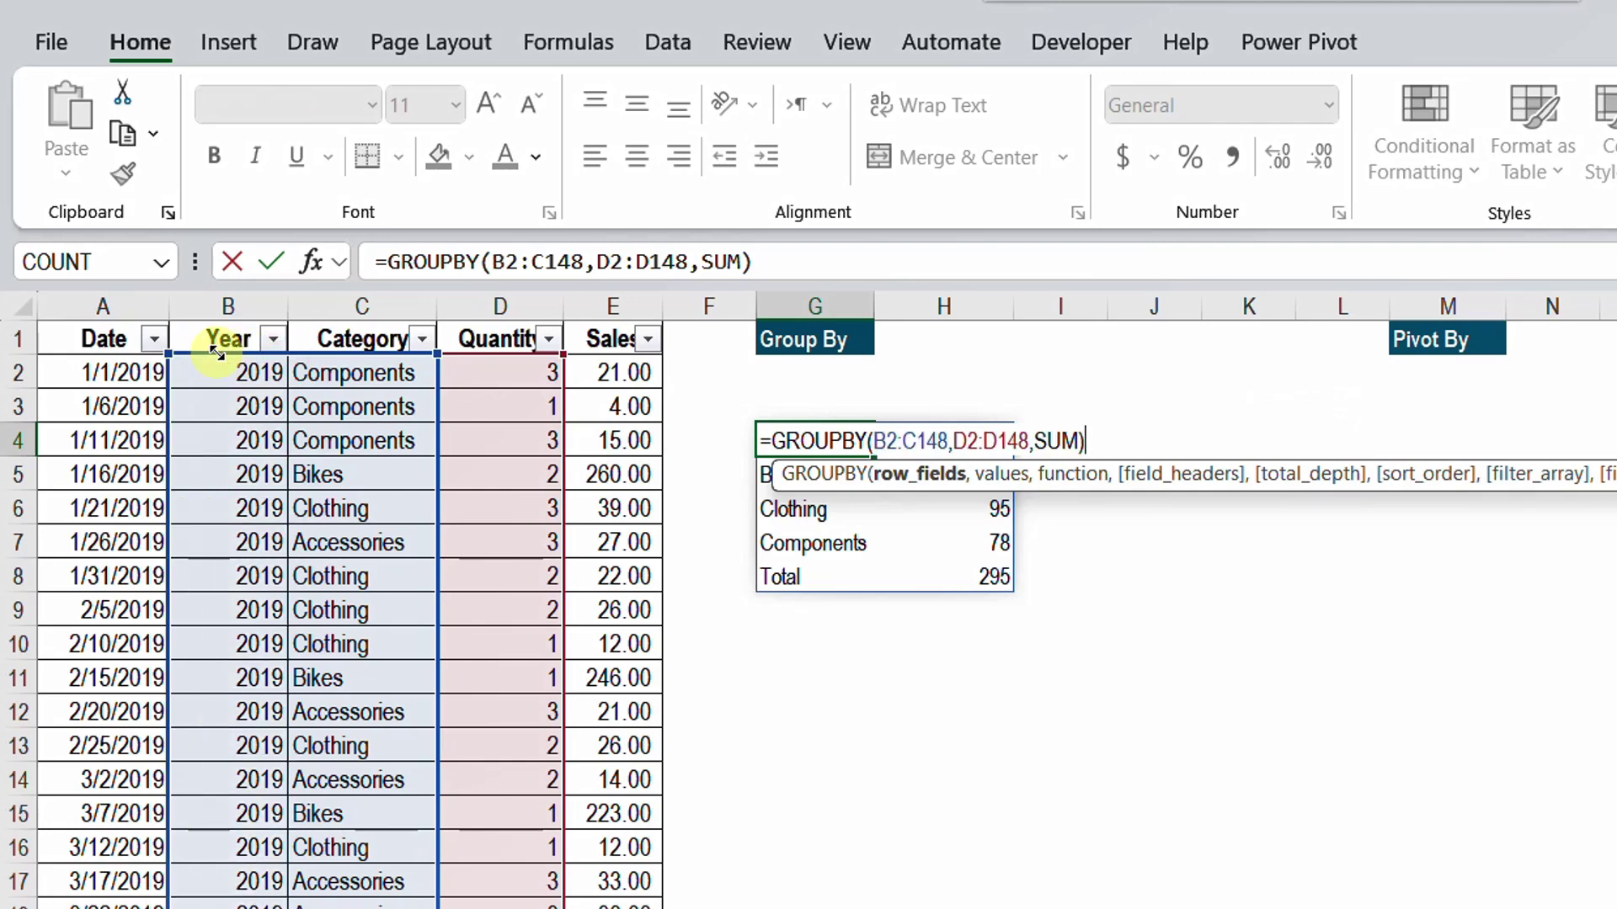
pyautogui.press('Return')
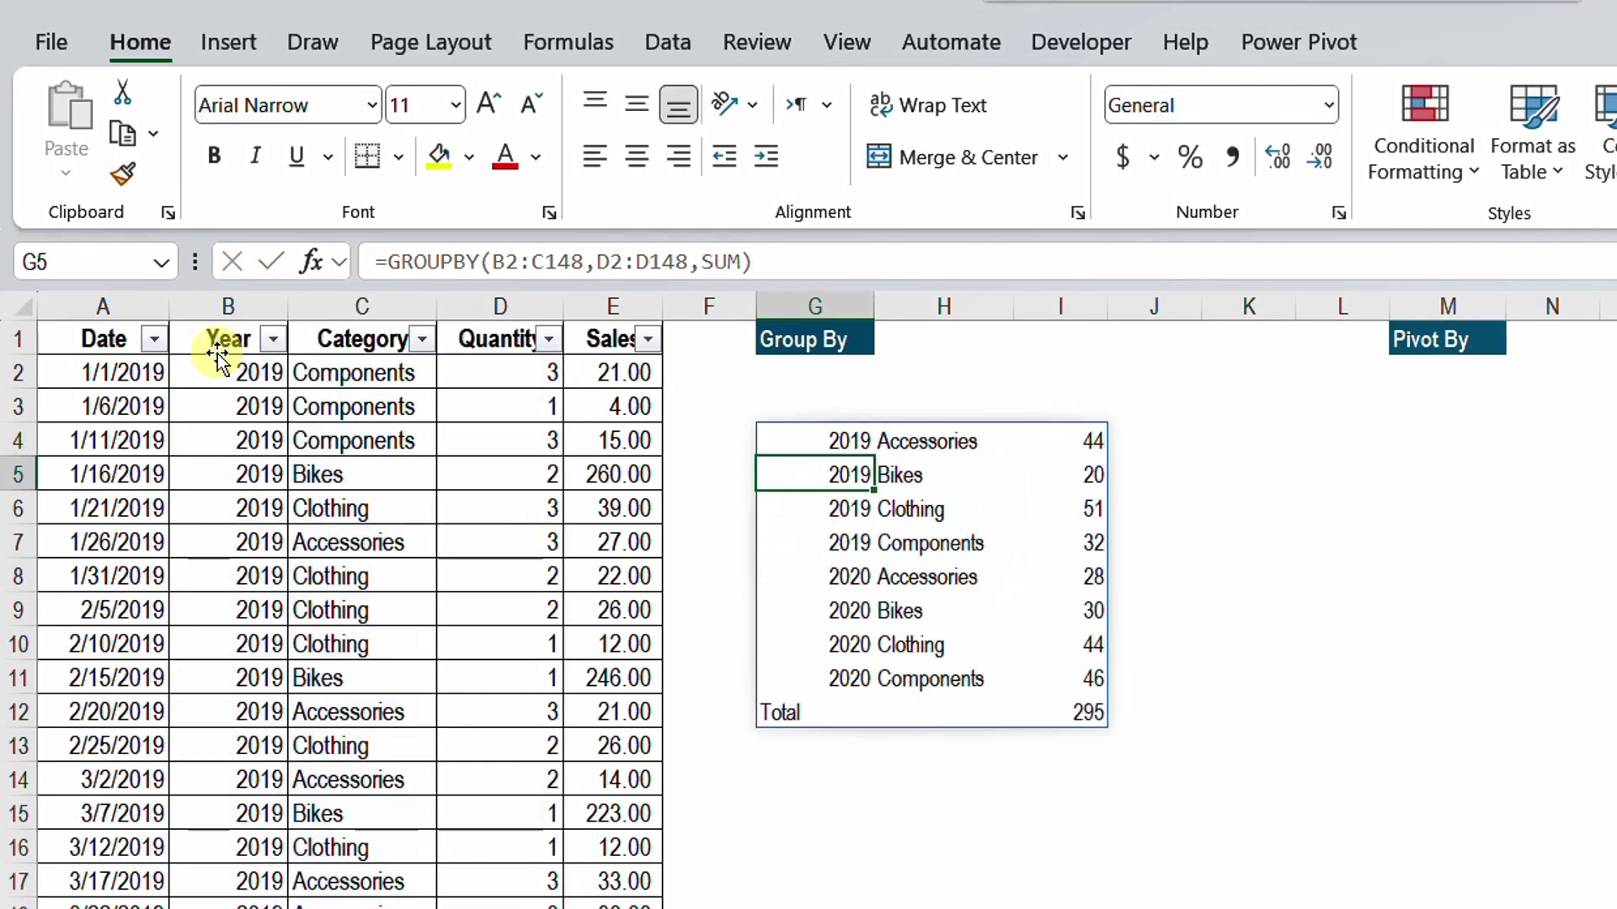
# Extend the values range of the GROUPBY formula in G4 to D2:E148 to sum both Quantity and Sales.
pyautogui.moveTo(851, 438); pyautogui.dragTo(918, 531)
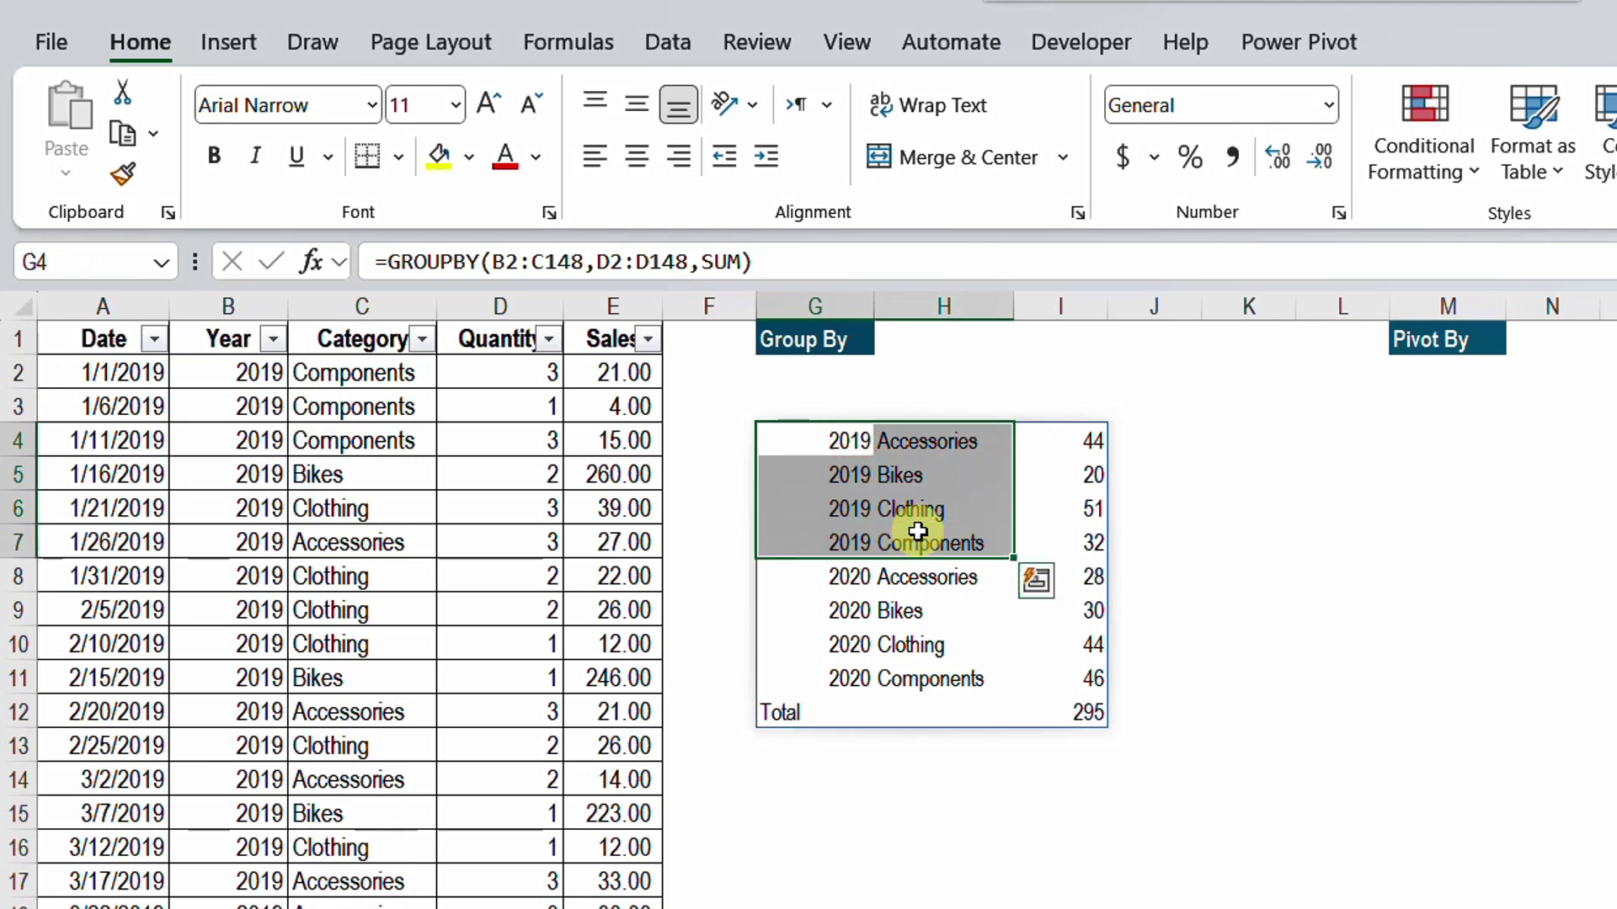
pyautogui.moveTo(1072, 429); pyautogui.dragTo(1087, 686)
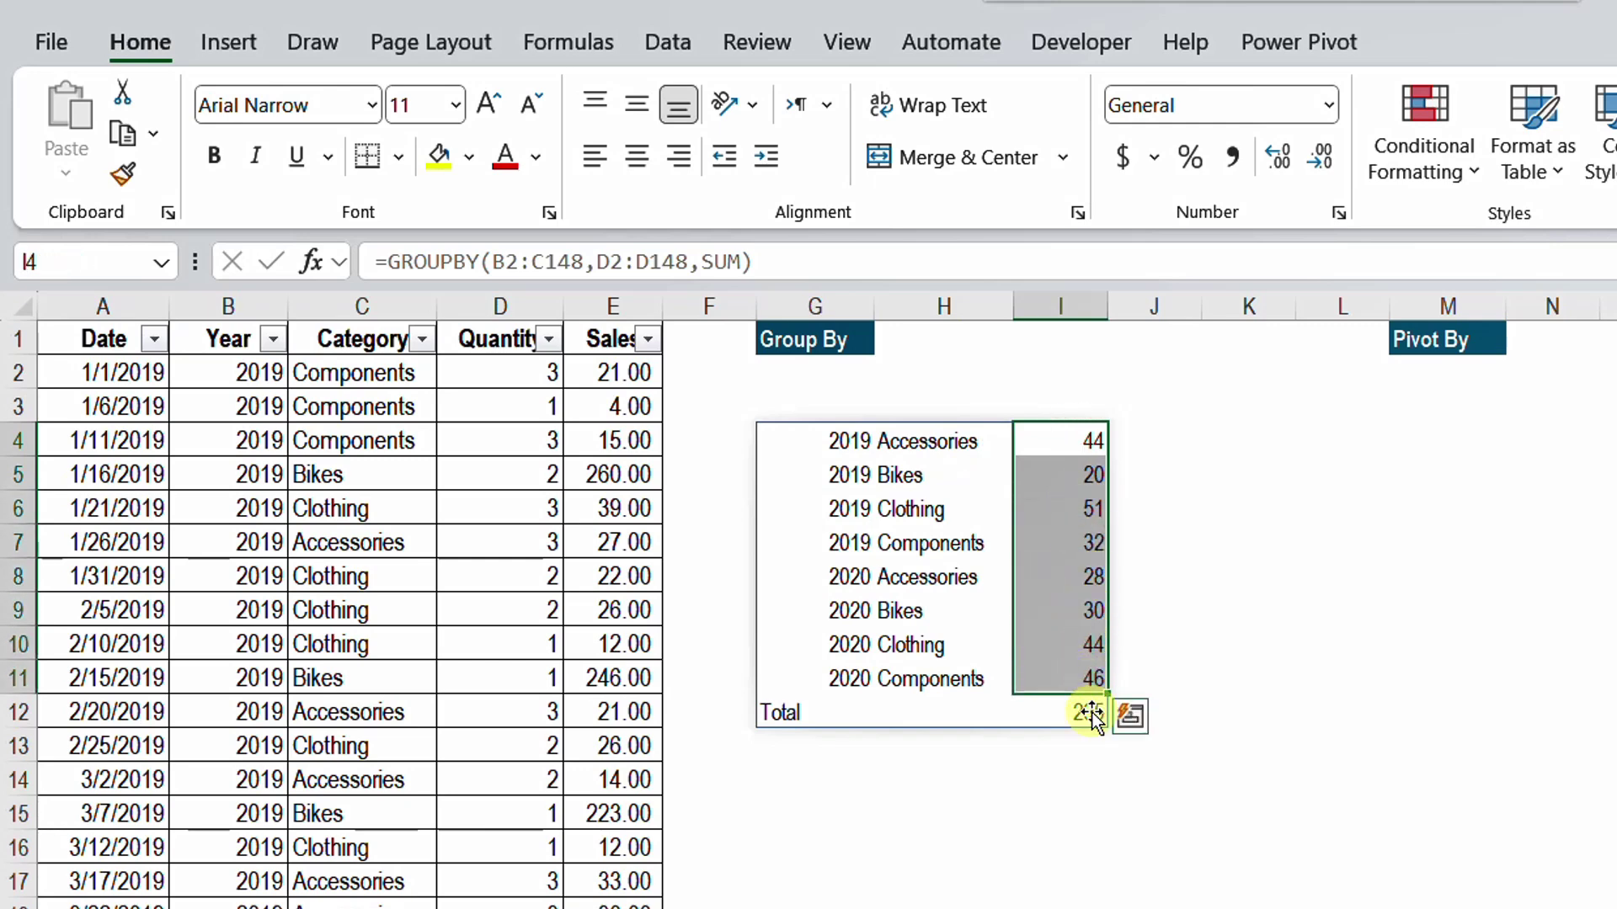
pyautogui.click(1083, 711)
pyautogui.click(847, 435)
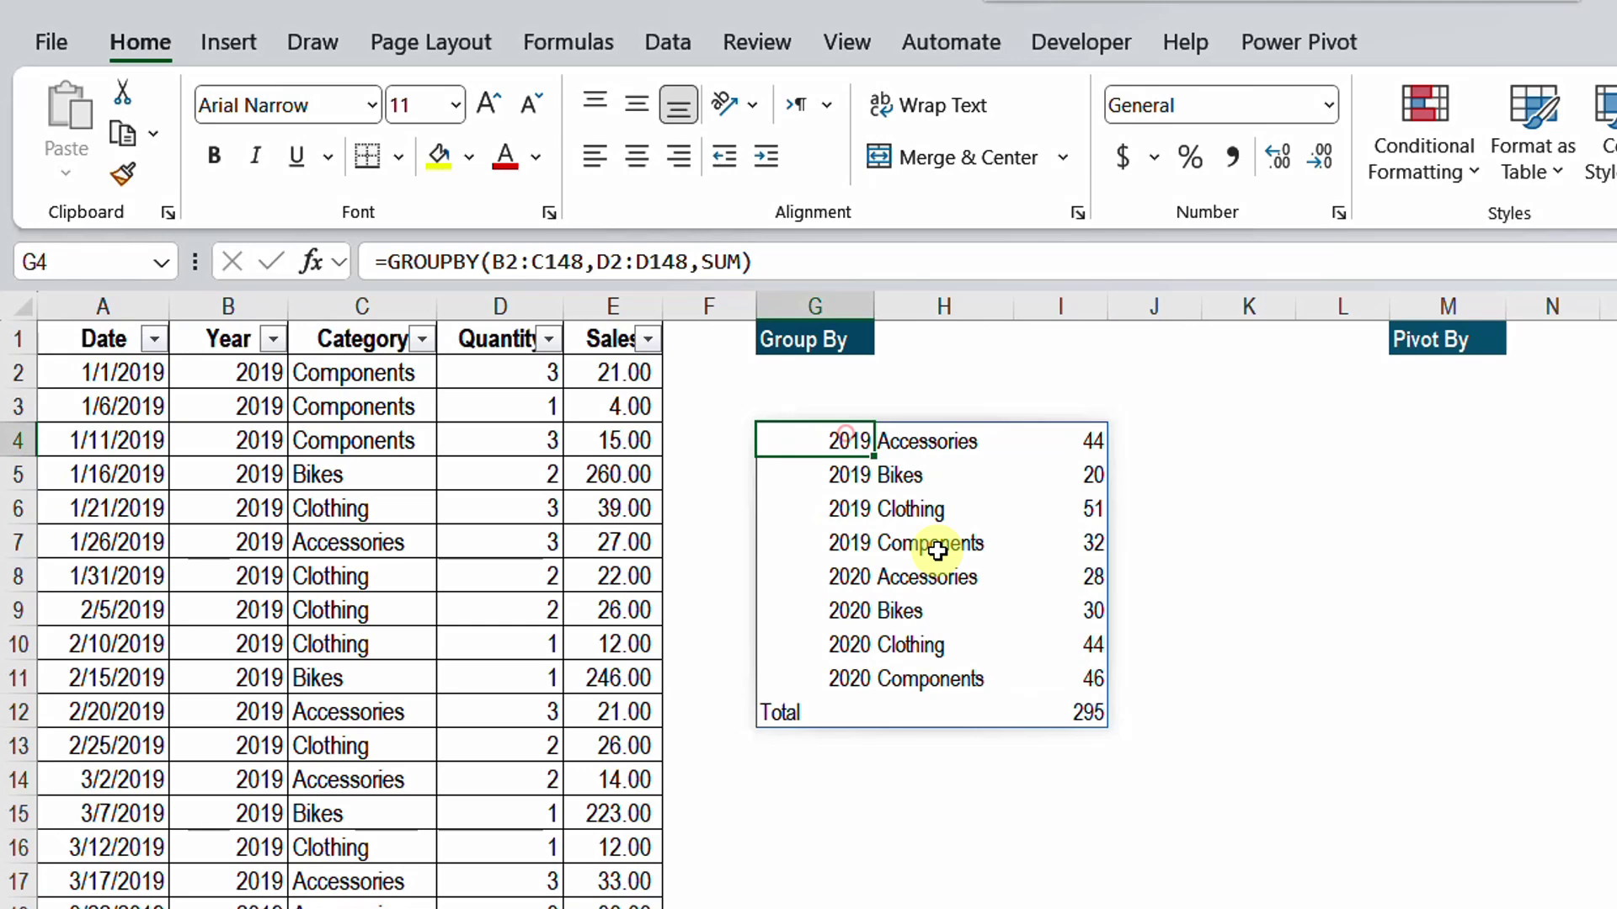
pyautogui.doubleClick(840, 446)
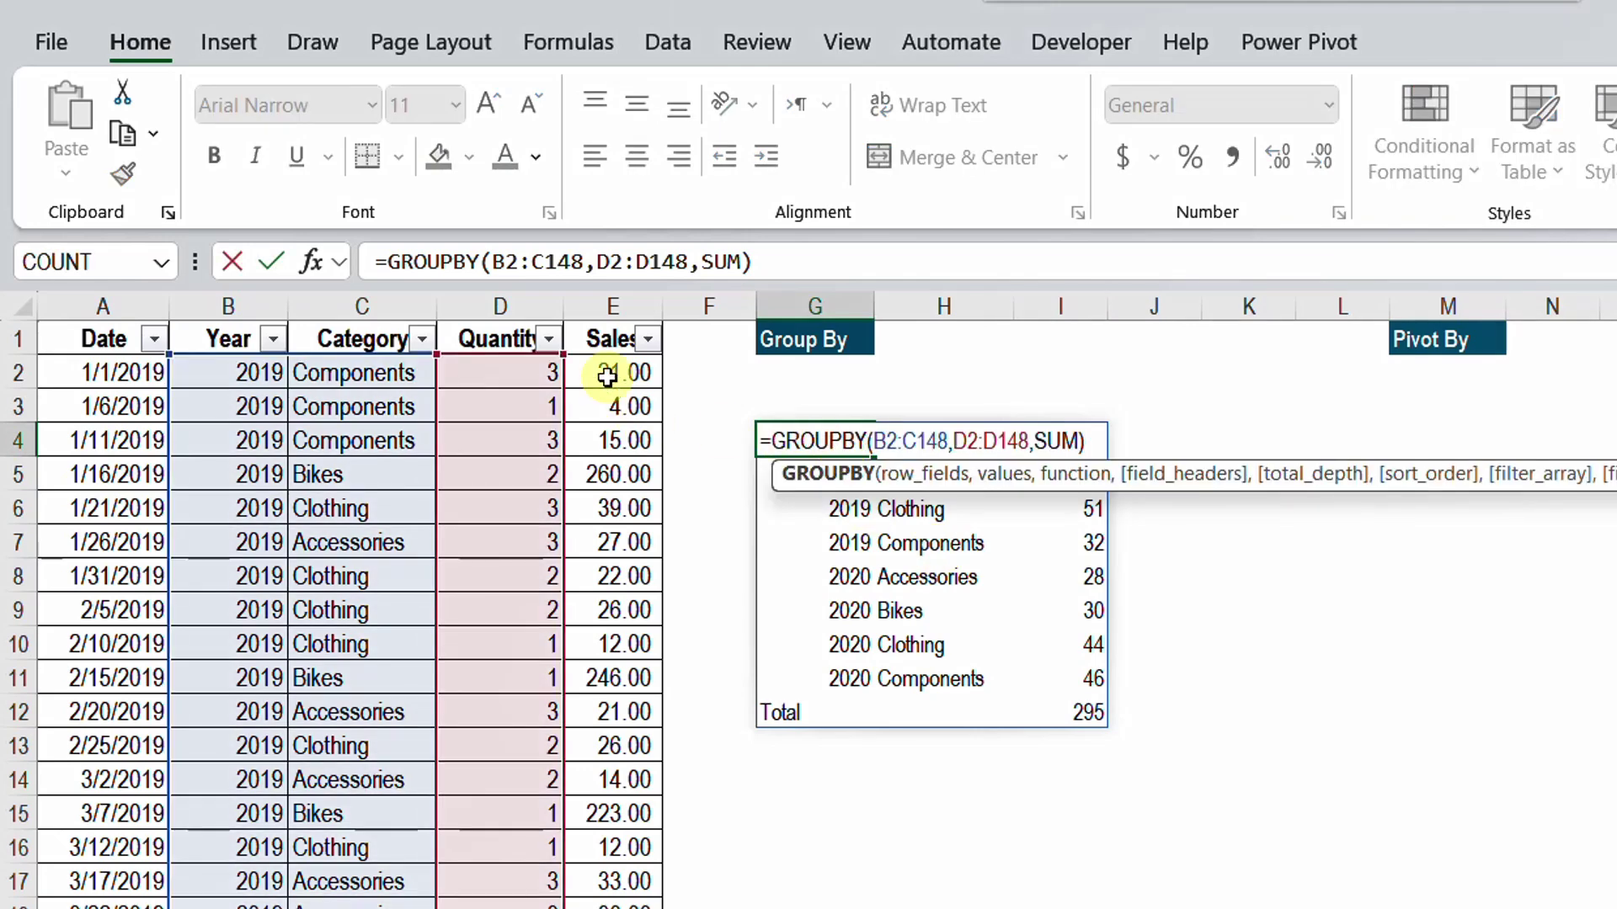
pyautogui.moveTo(566, 357); pyautogui.dragTo(620, 364)
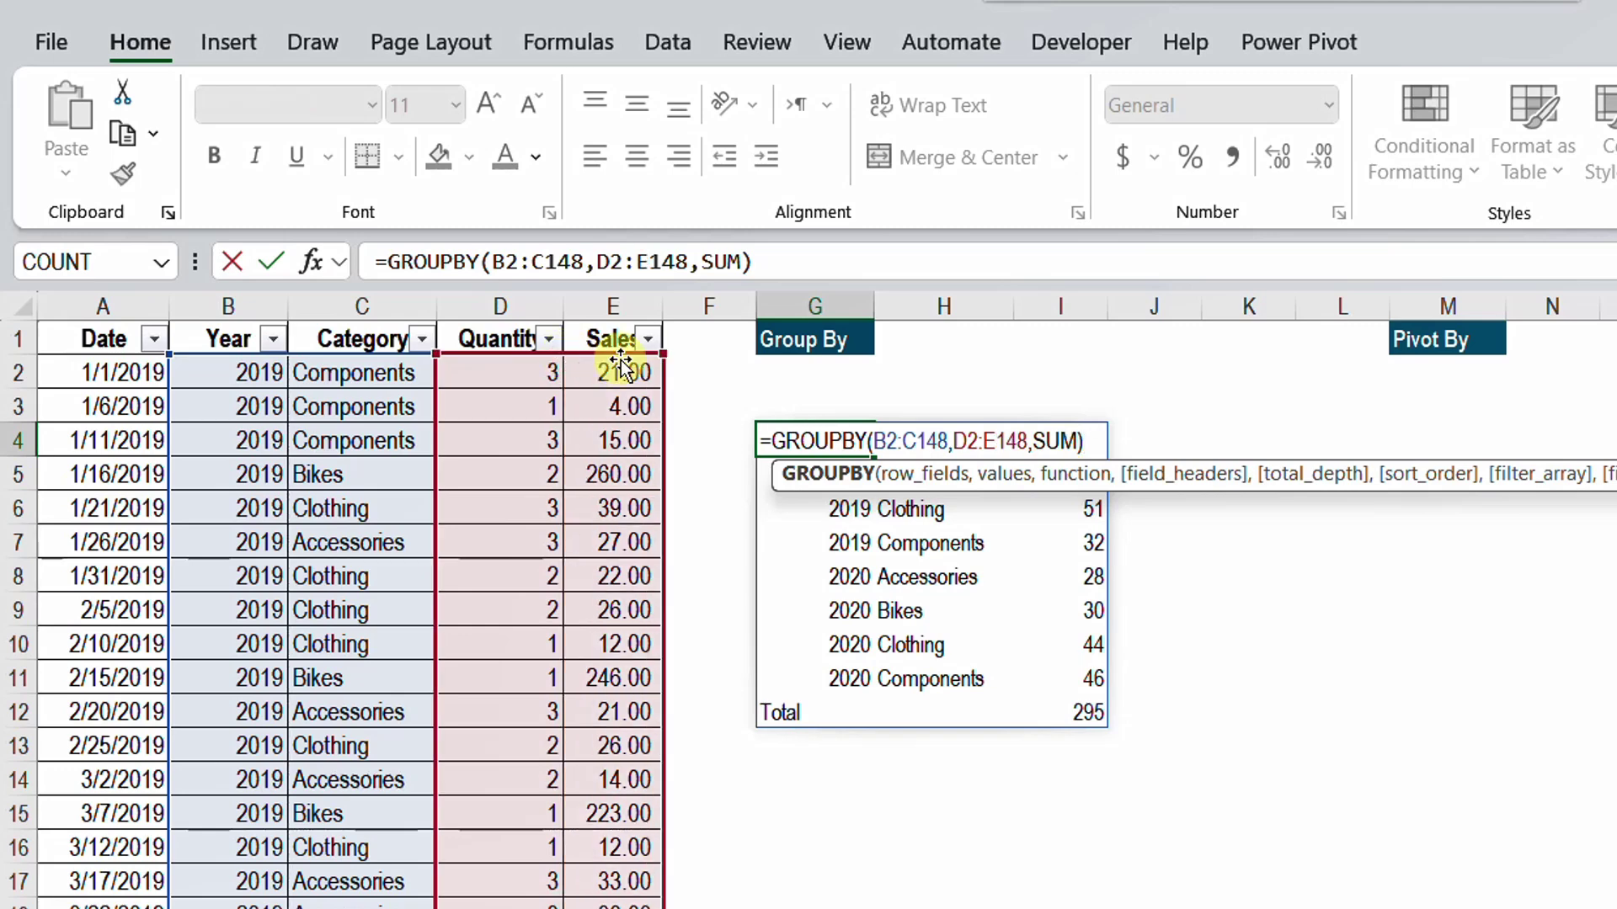
pyautogui.press('Return')
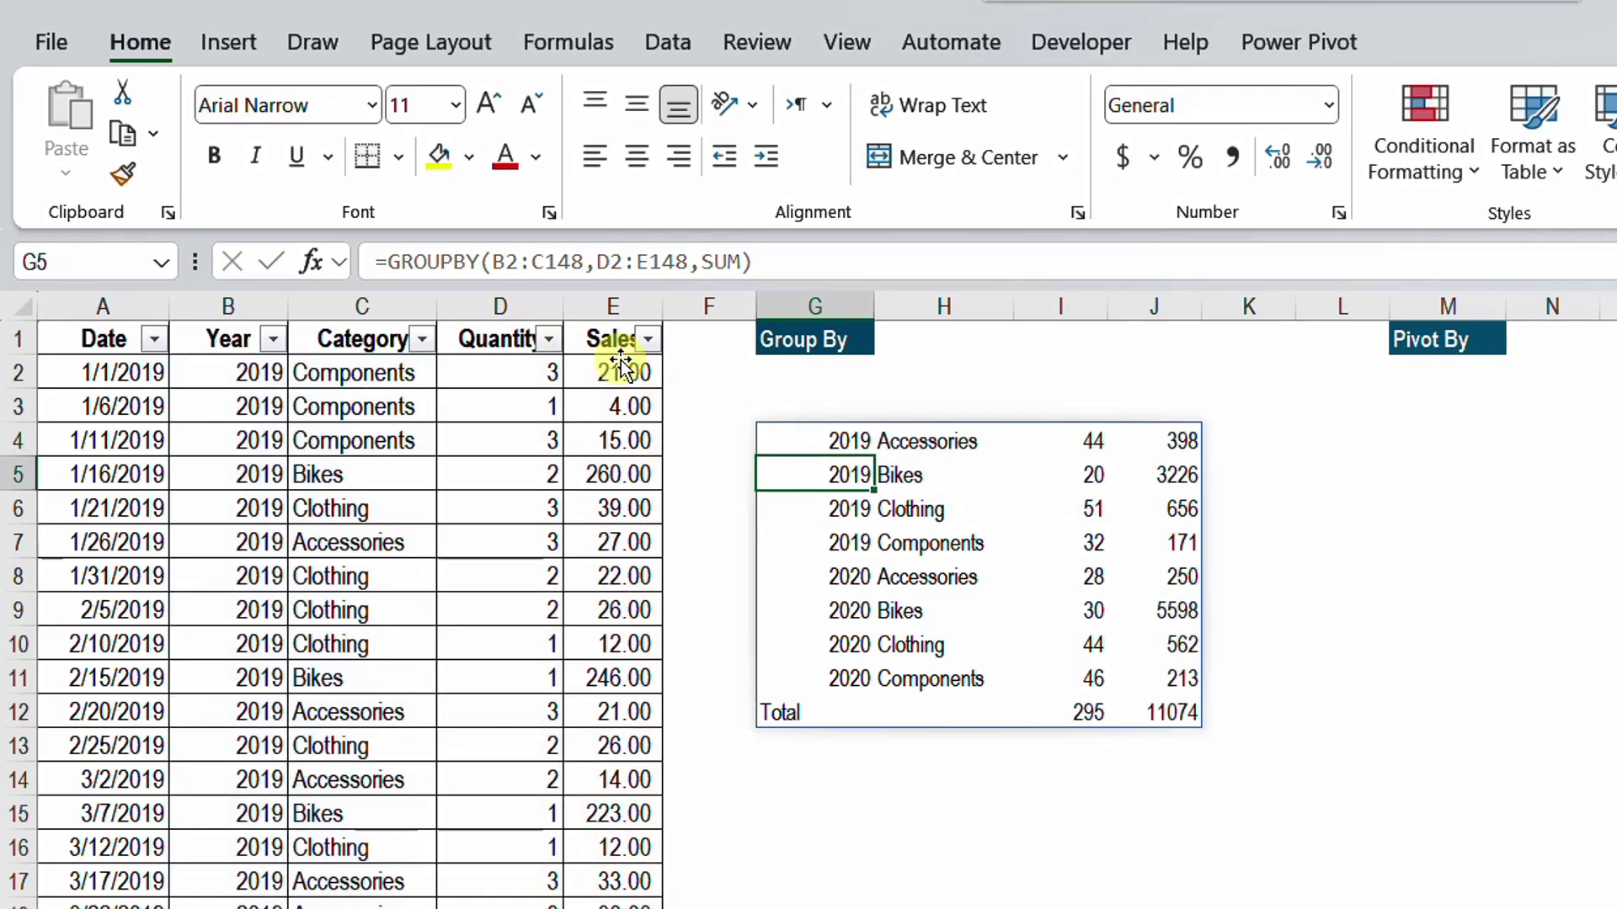
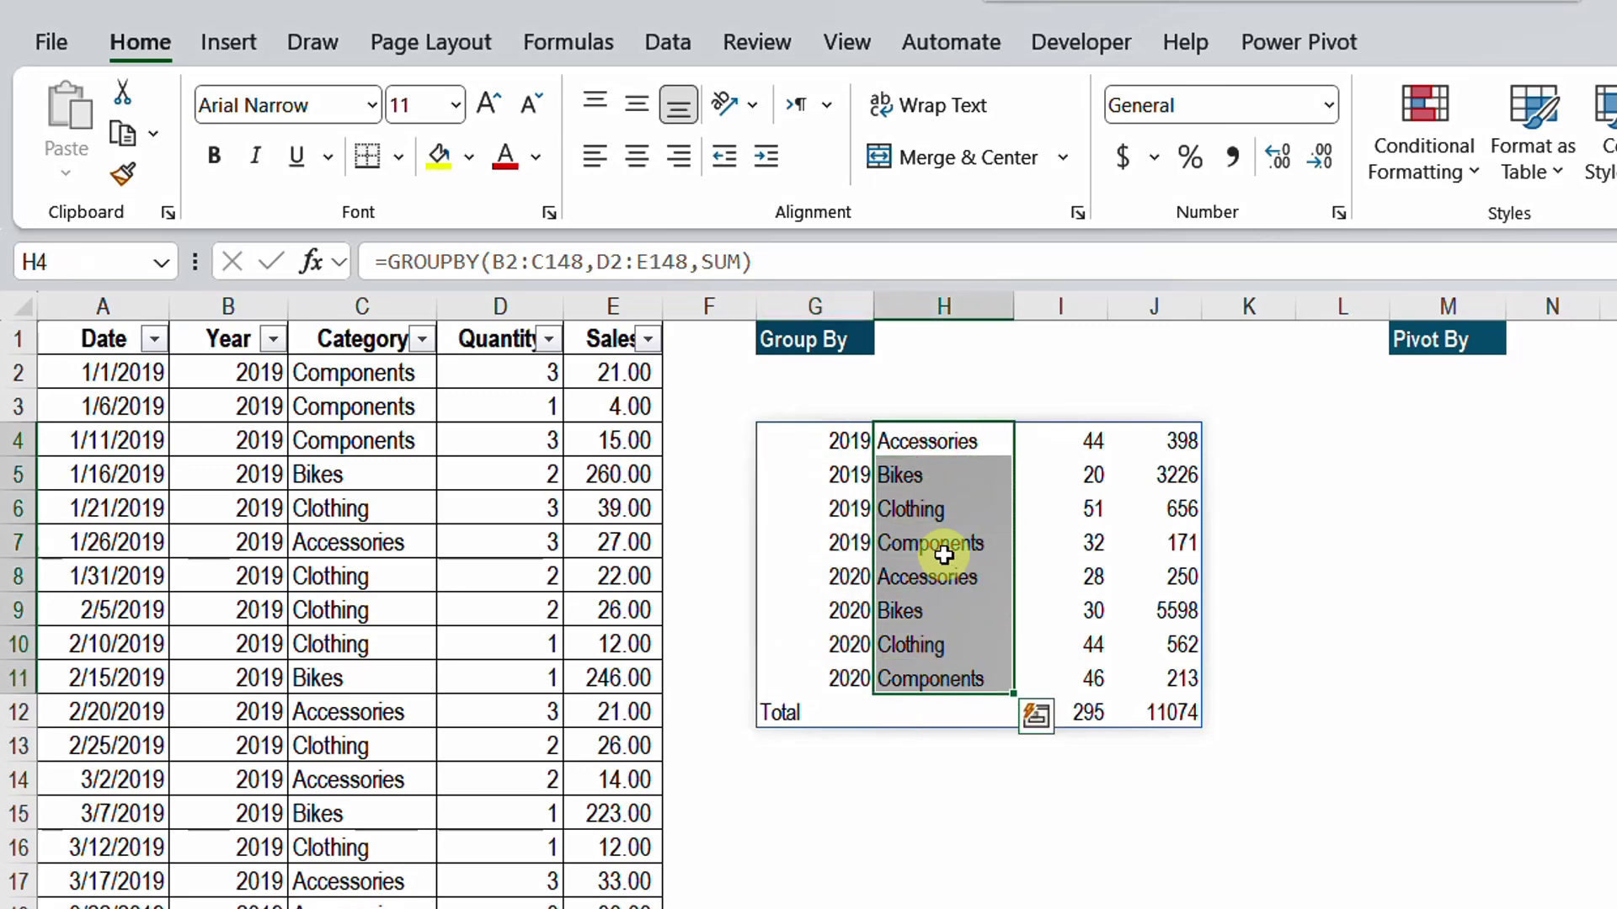
# Add the field_headers argument 2 (No but generate) to the GROUPBY formula in G4.
pyautogui.click(849, 436)
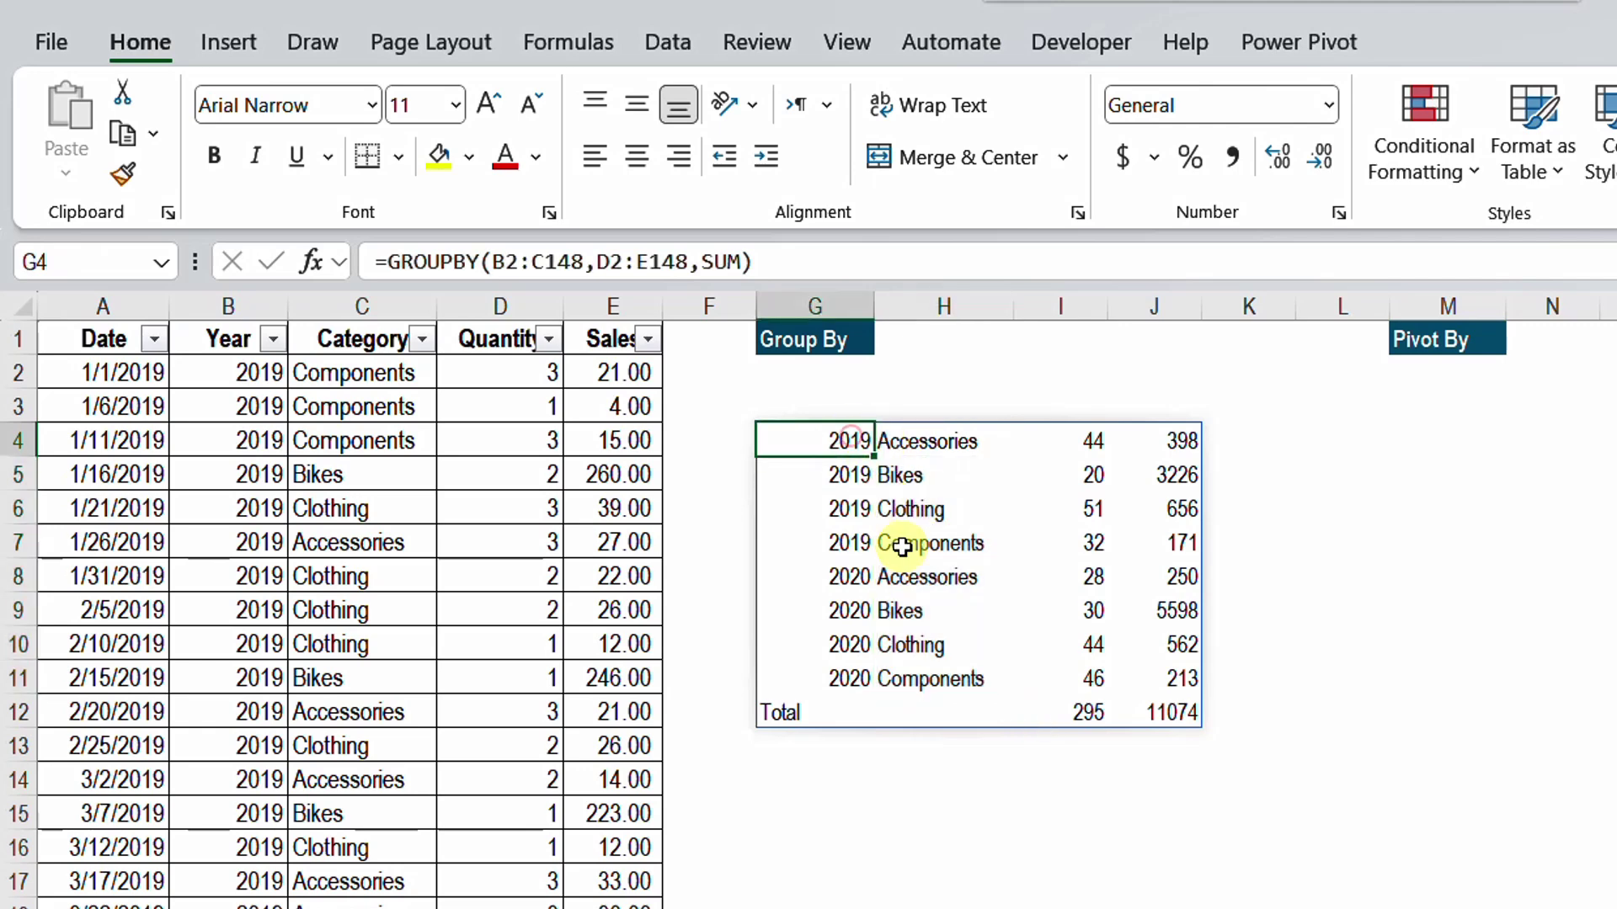
pyautogui.doubleClick(831, 440)
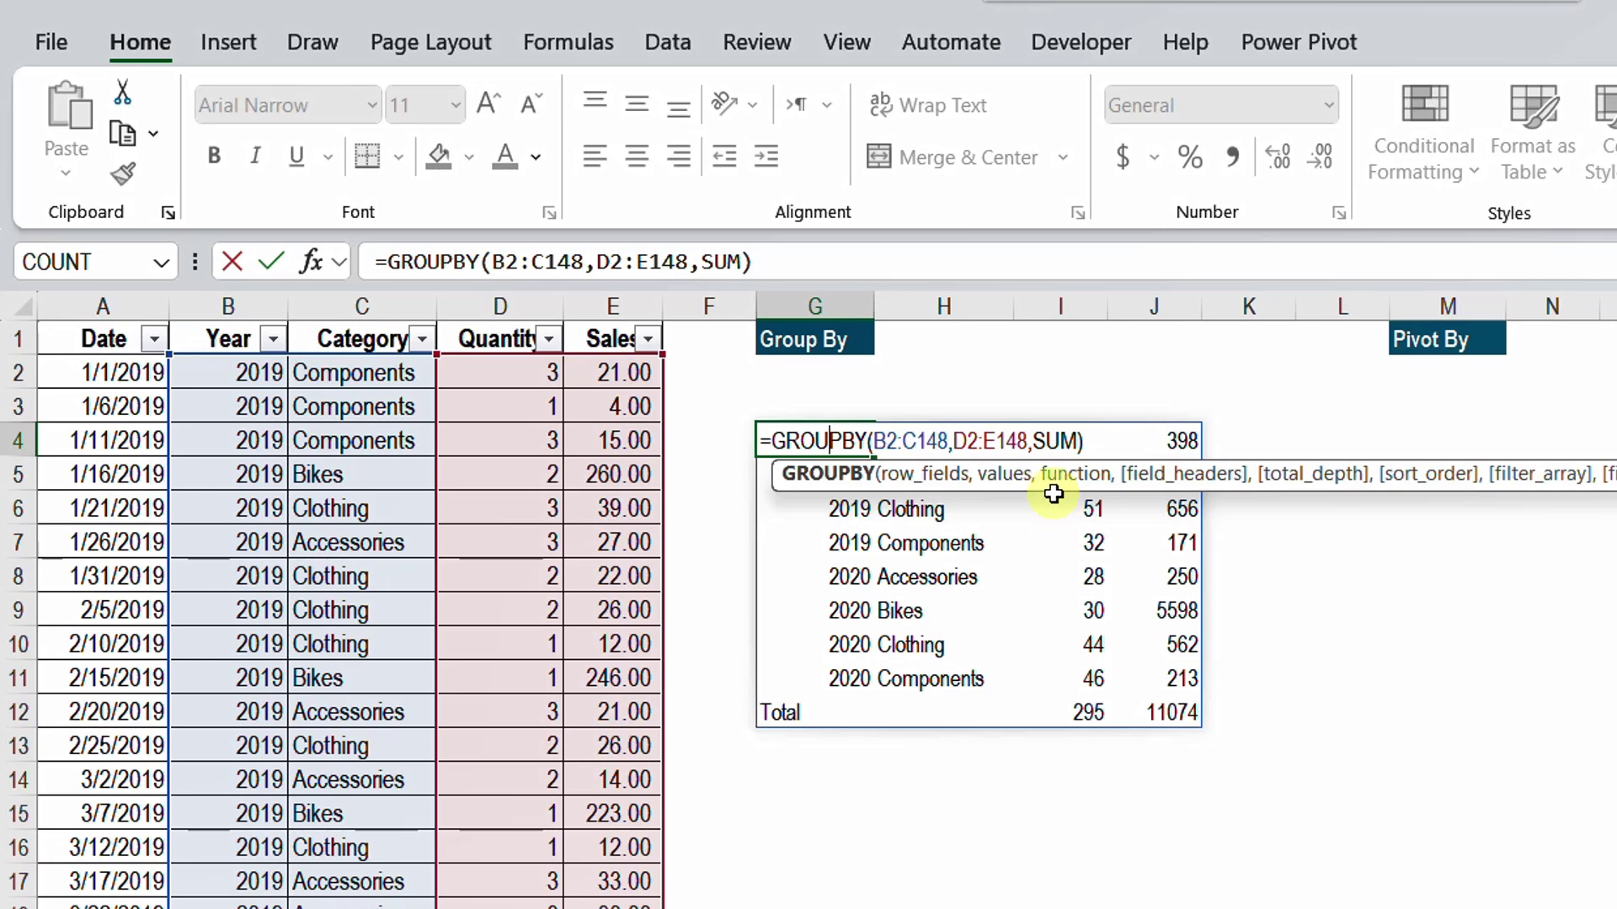
pyautogui.click(1078, 439)
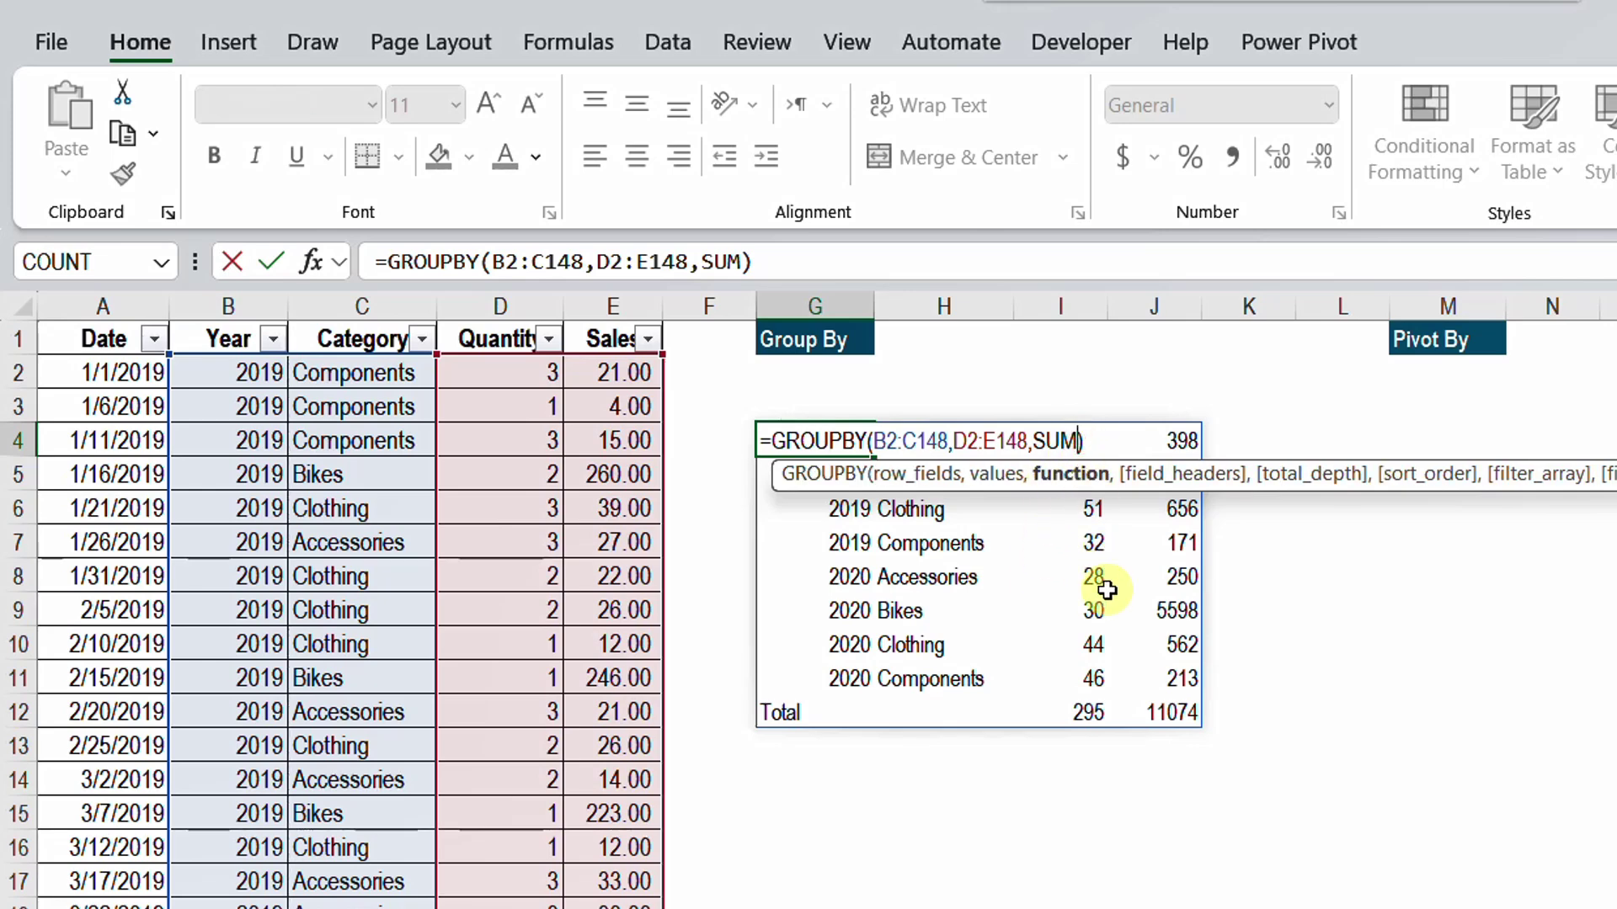
pyautogui.write(',')
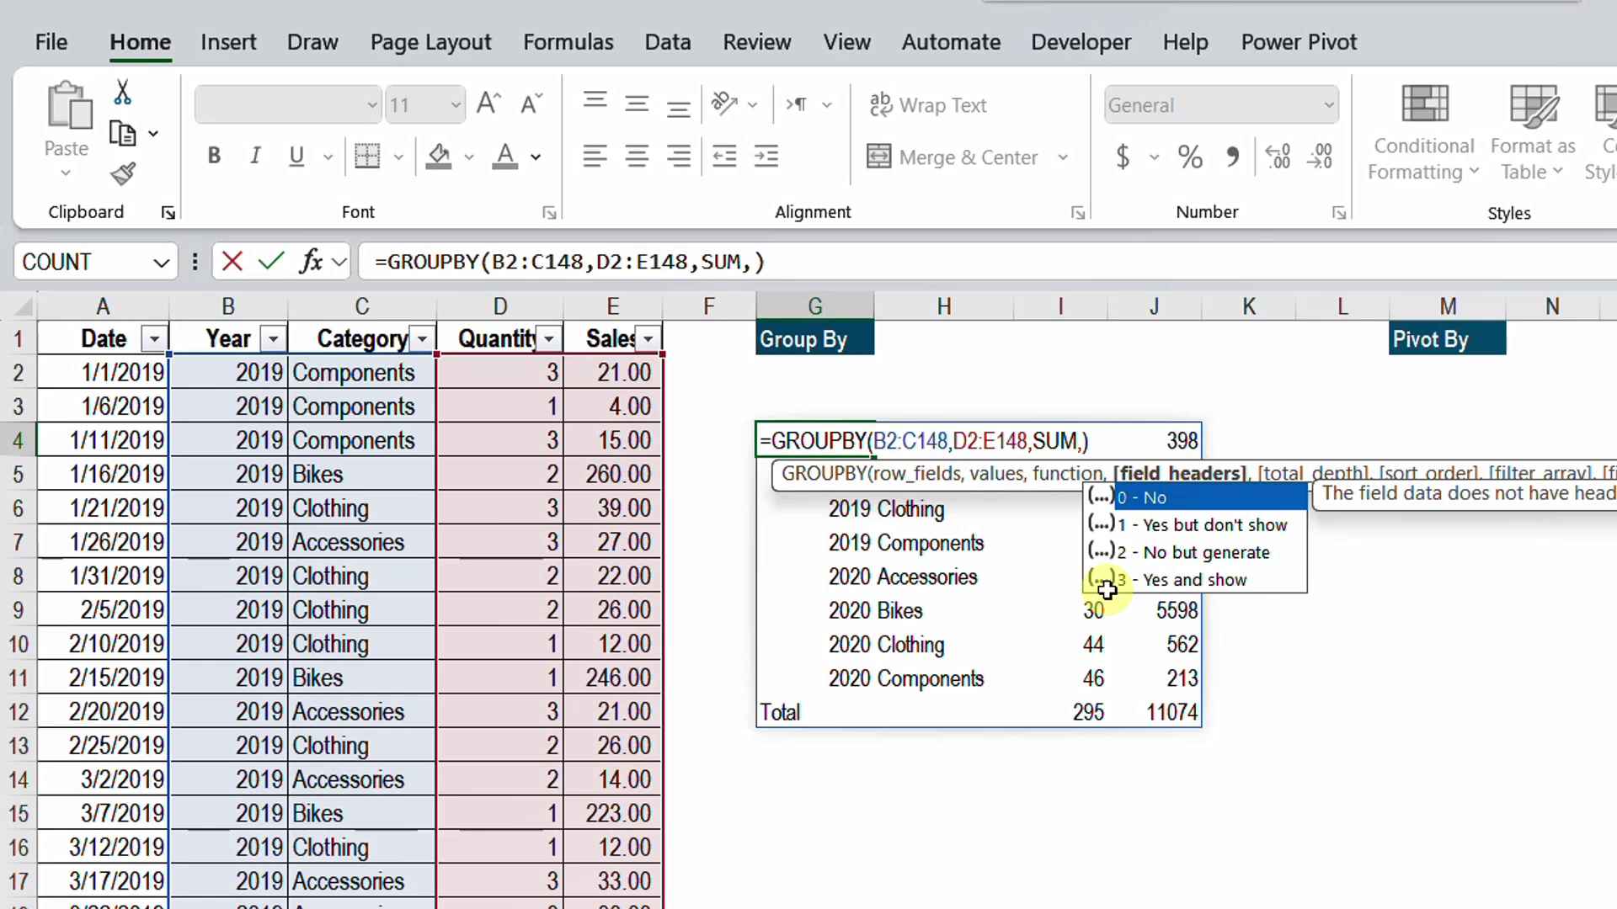
pyautogui.press('Down')
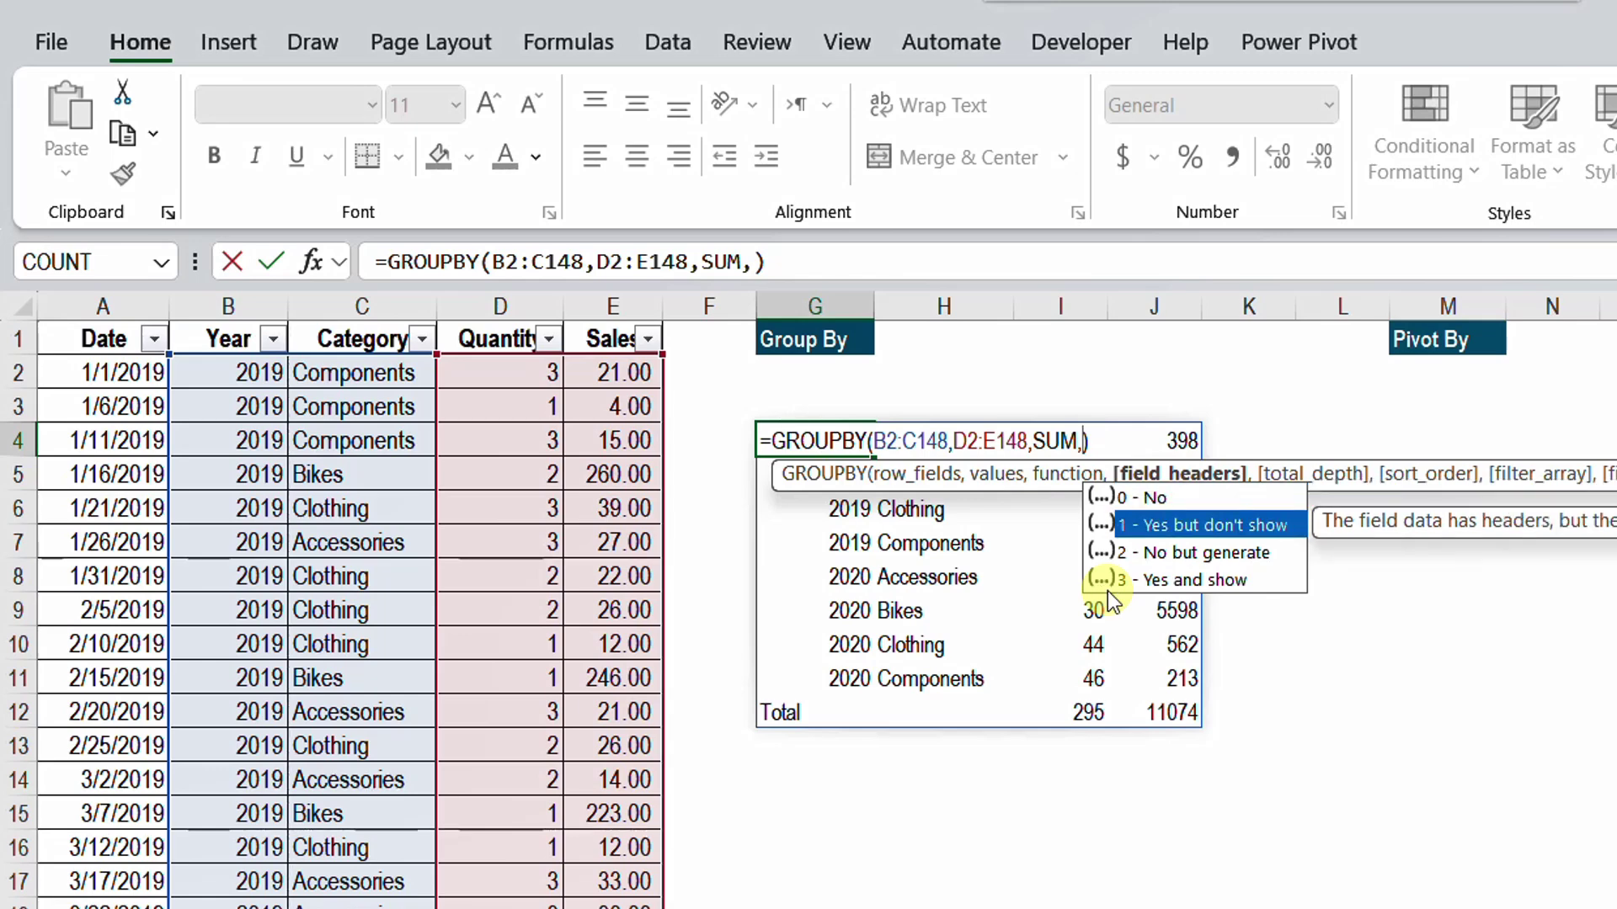
pyautogui.press('Down')
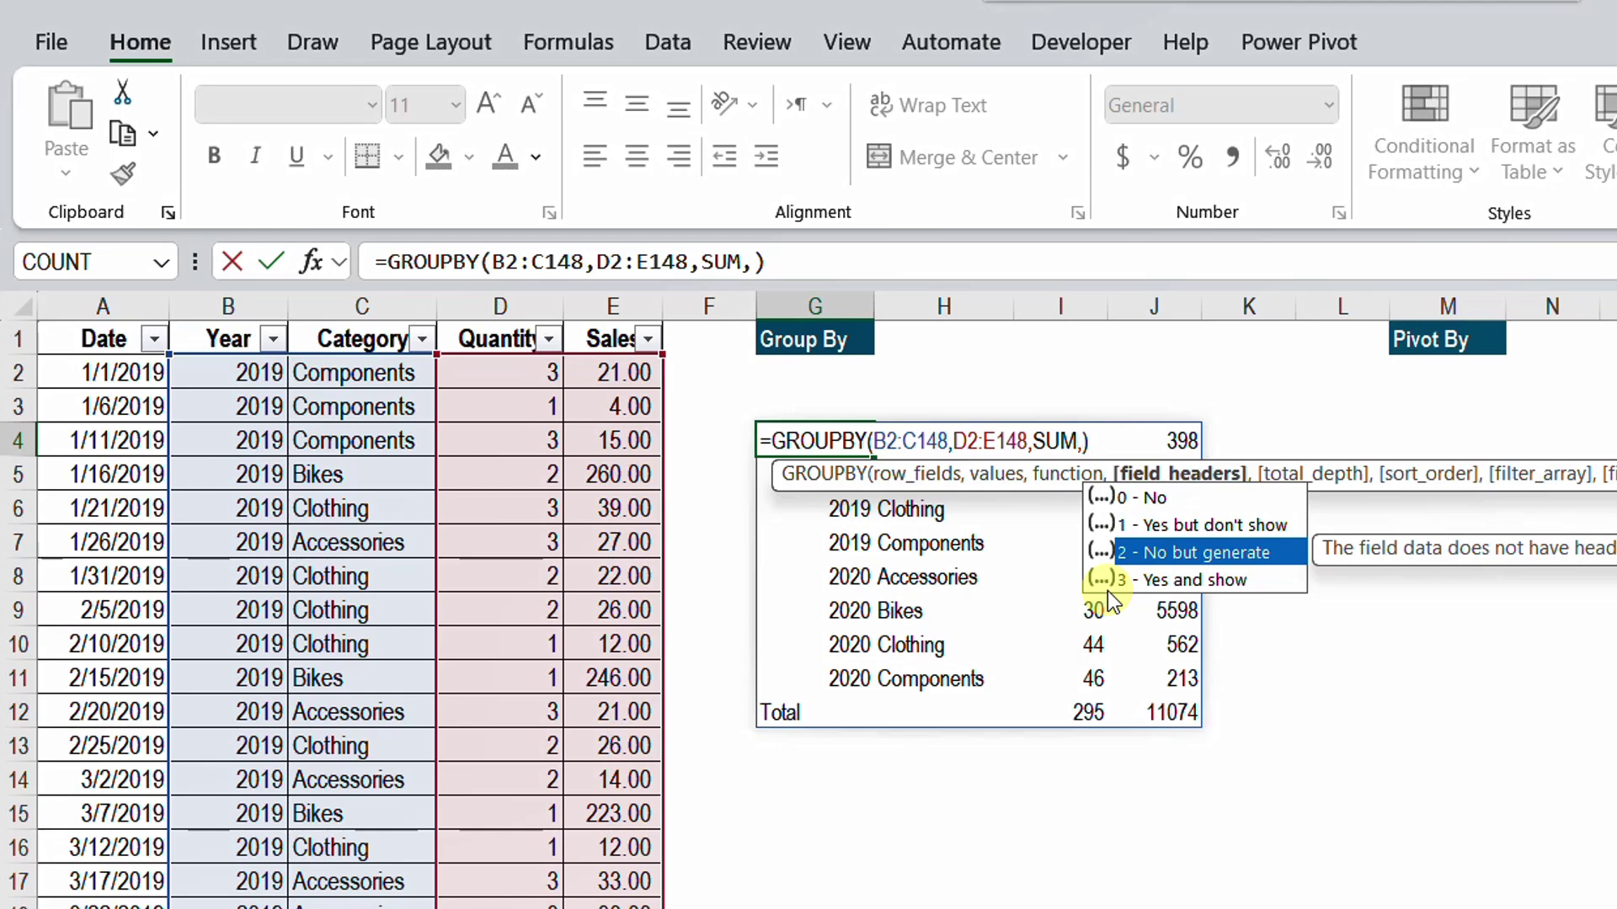
pyautogui.doubleClick(1095, 547)
pyautogui.press('Return')
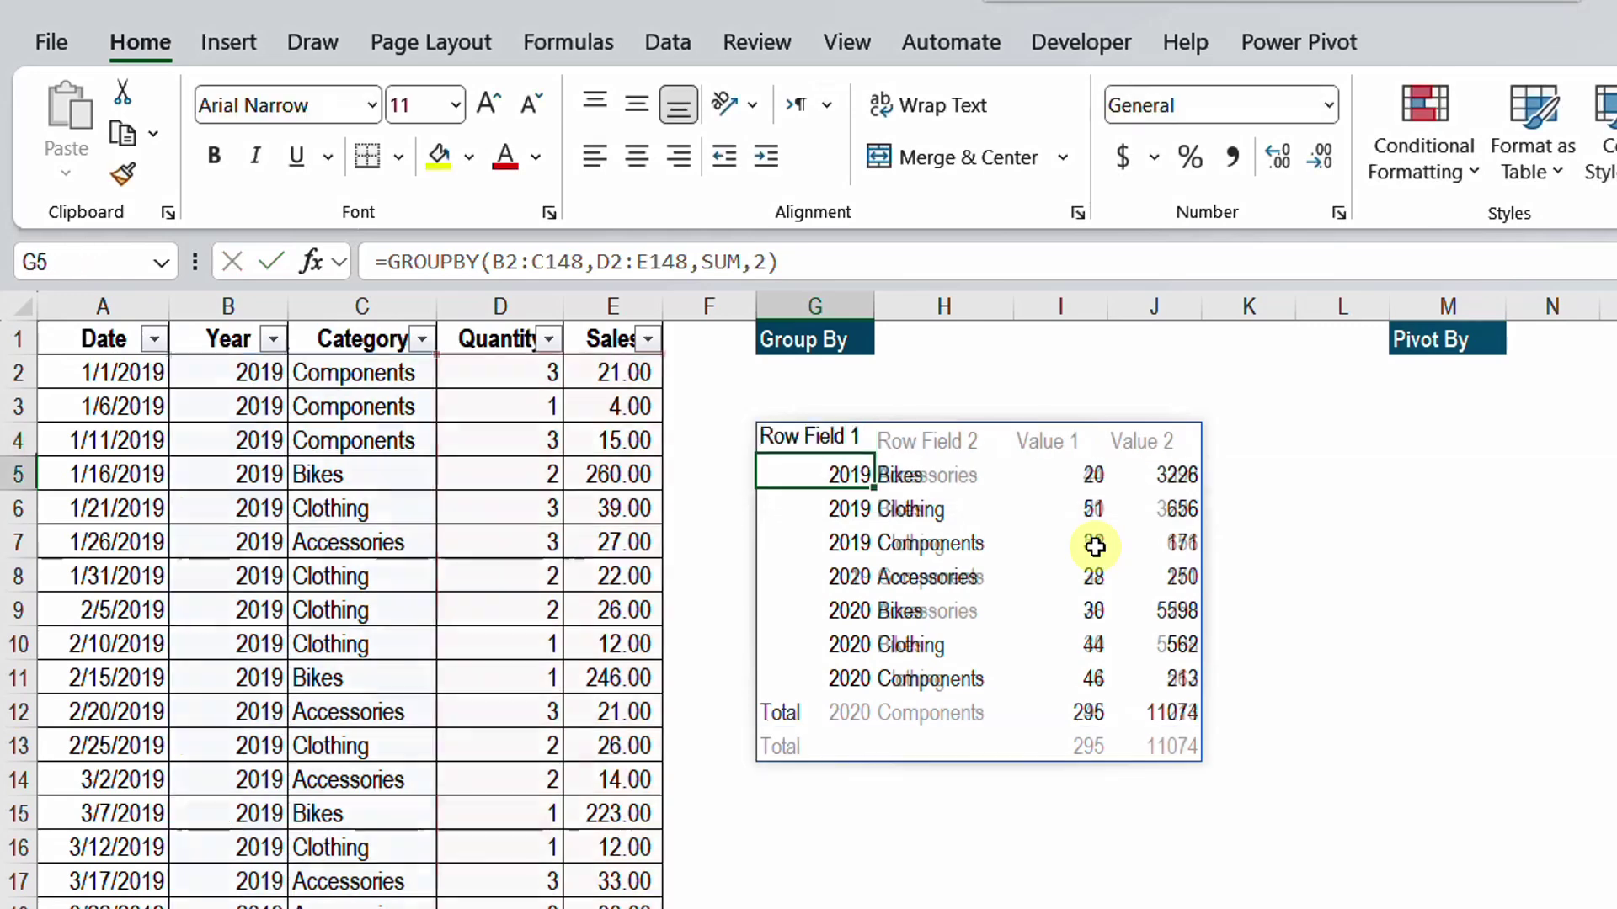
# Set the field_headers argument of the GROUPBY formula in G4 to 3 (Yes and show).
pyautogui.press('Up')
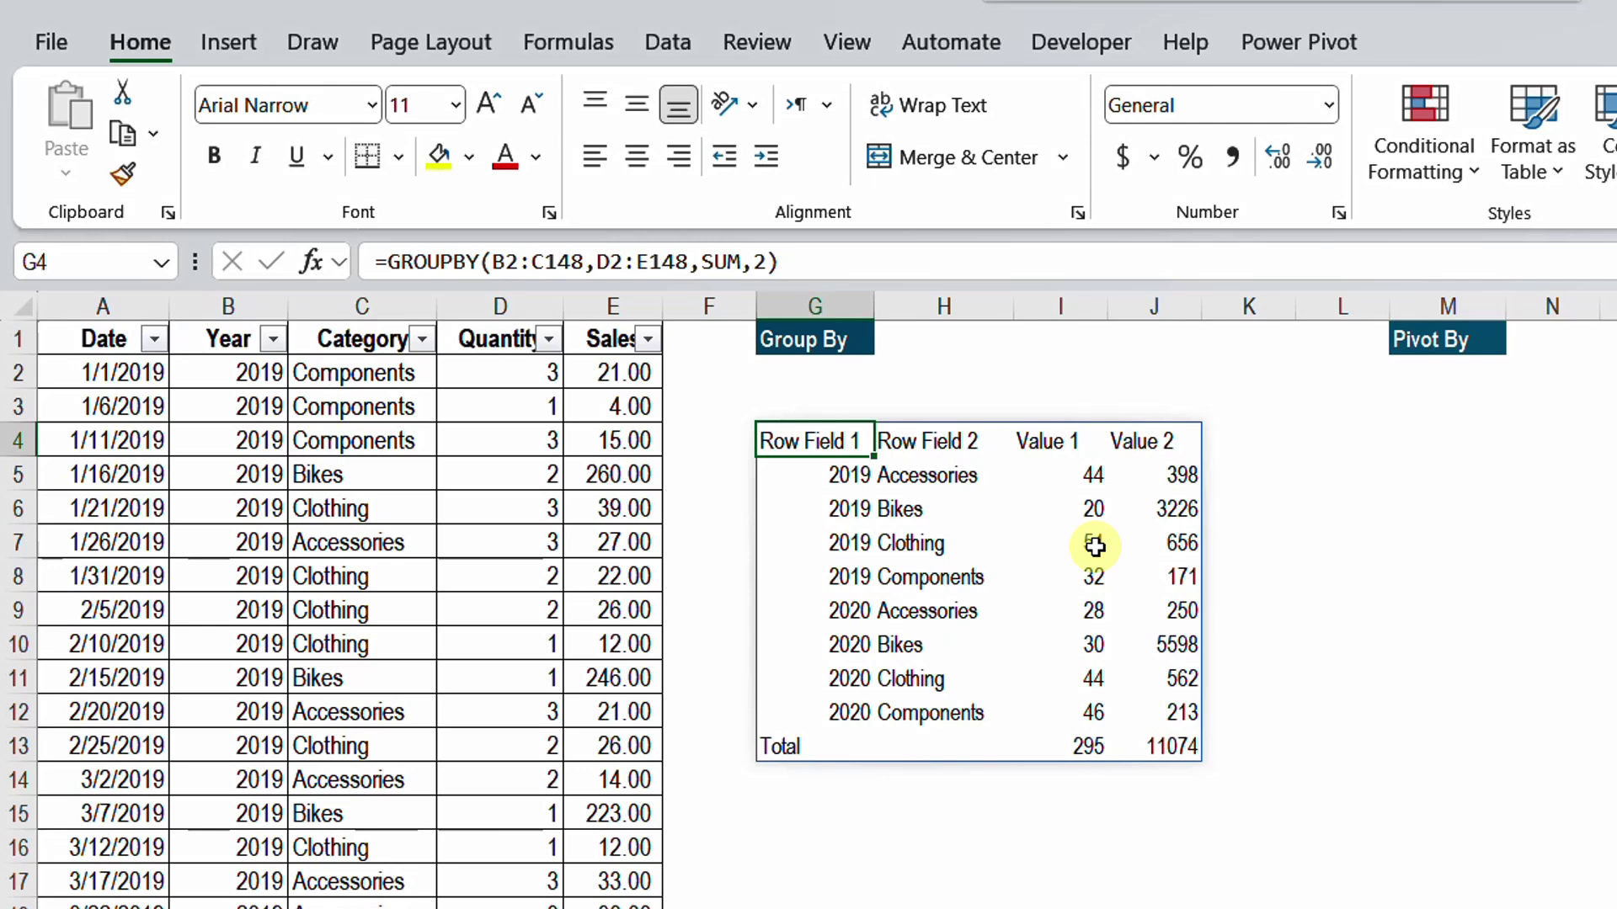
pyautogui.doubleClick(842, 440)
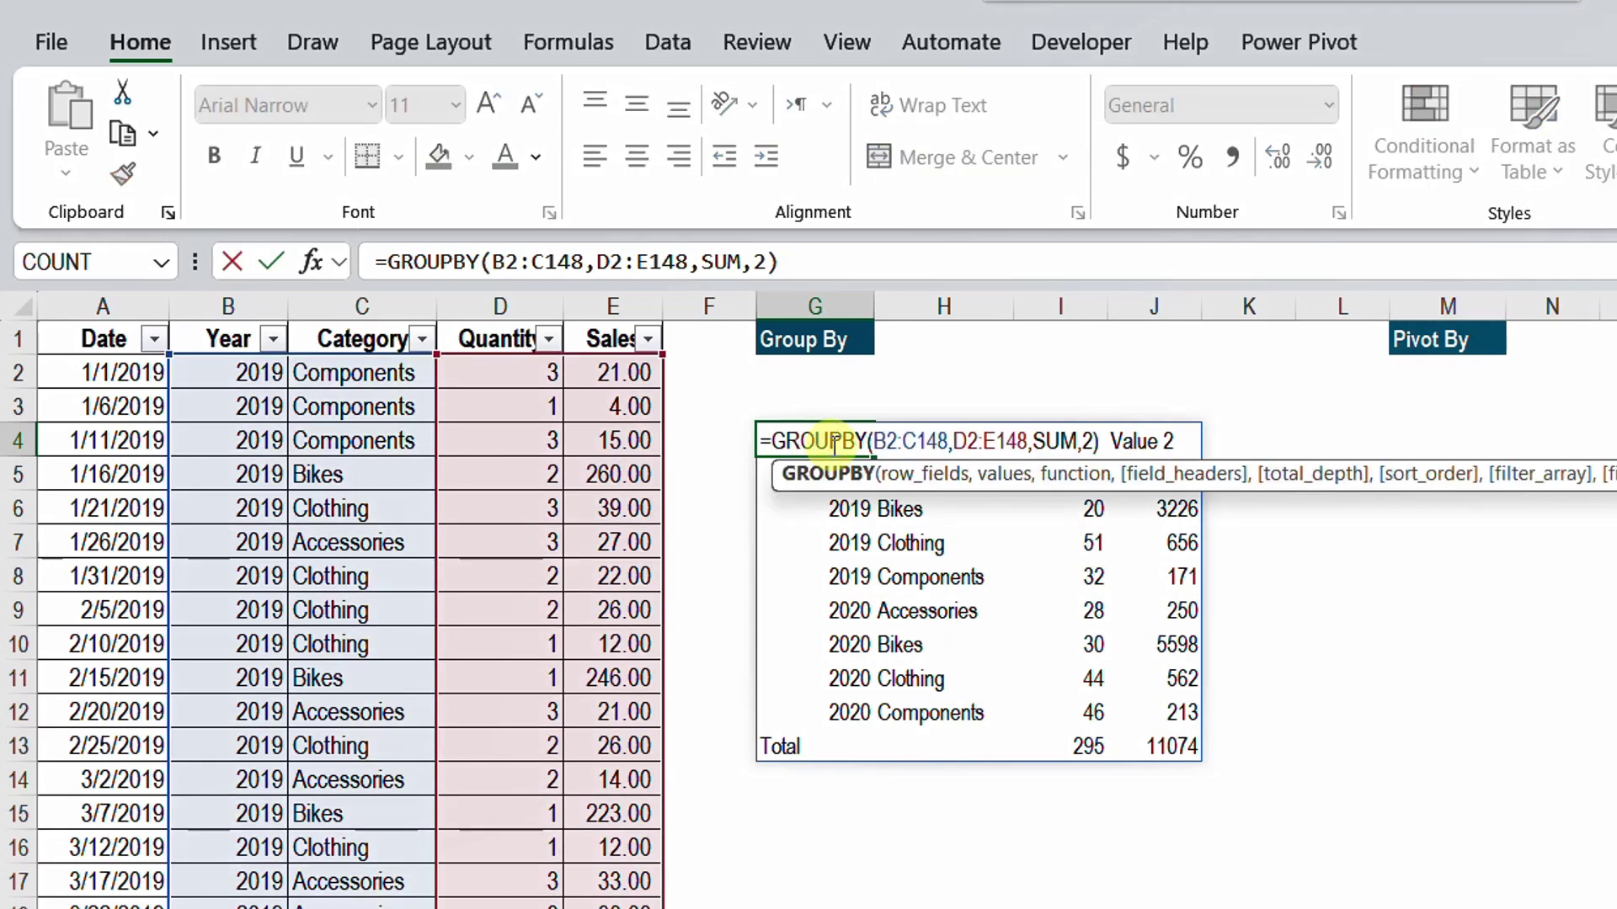
pyautogui.click(1083, 425)
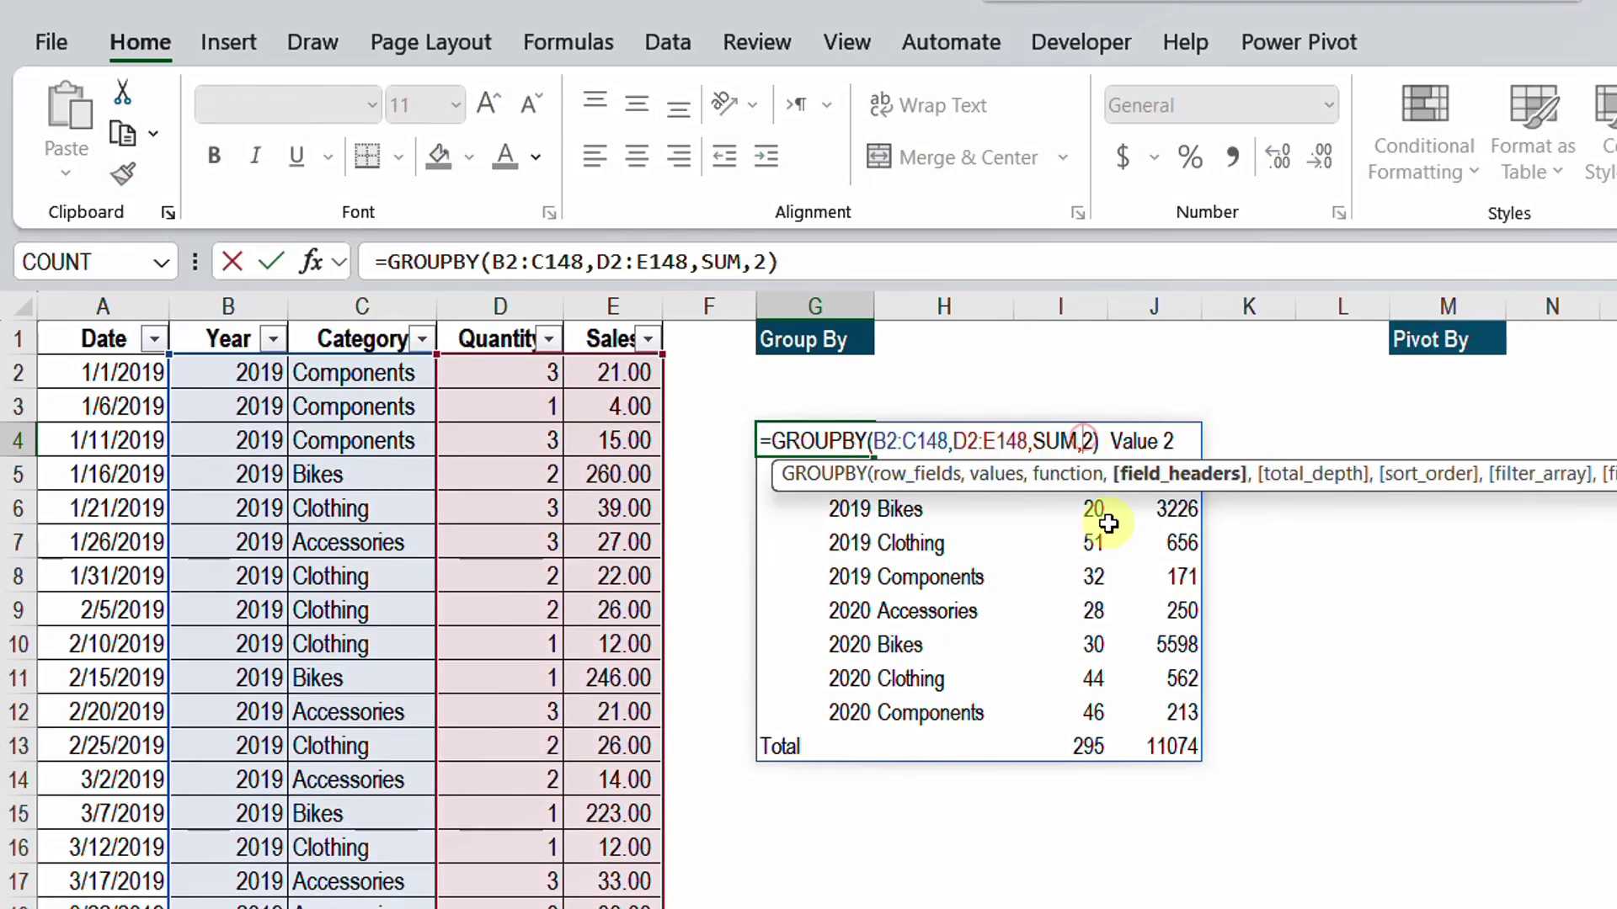
pyautogui.press('Delete')
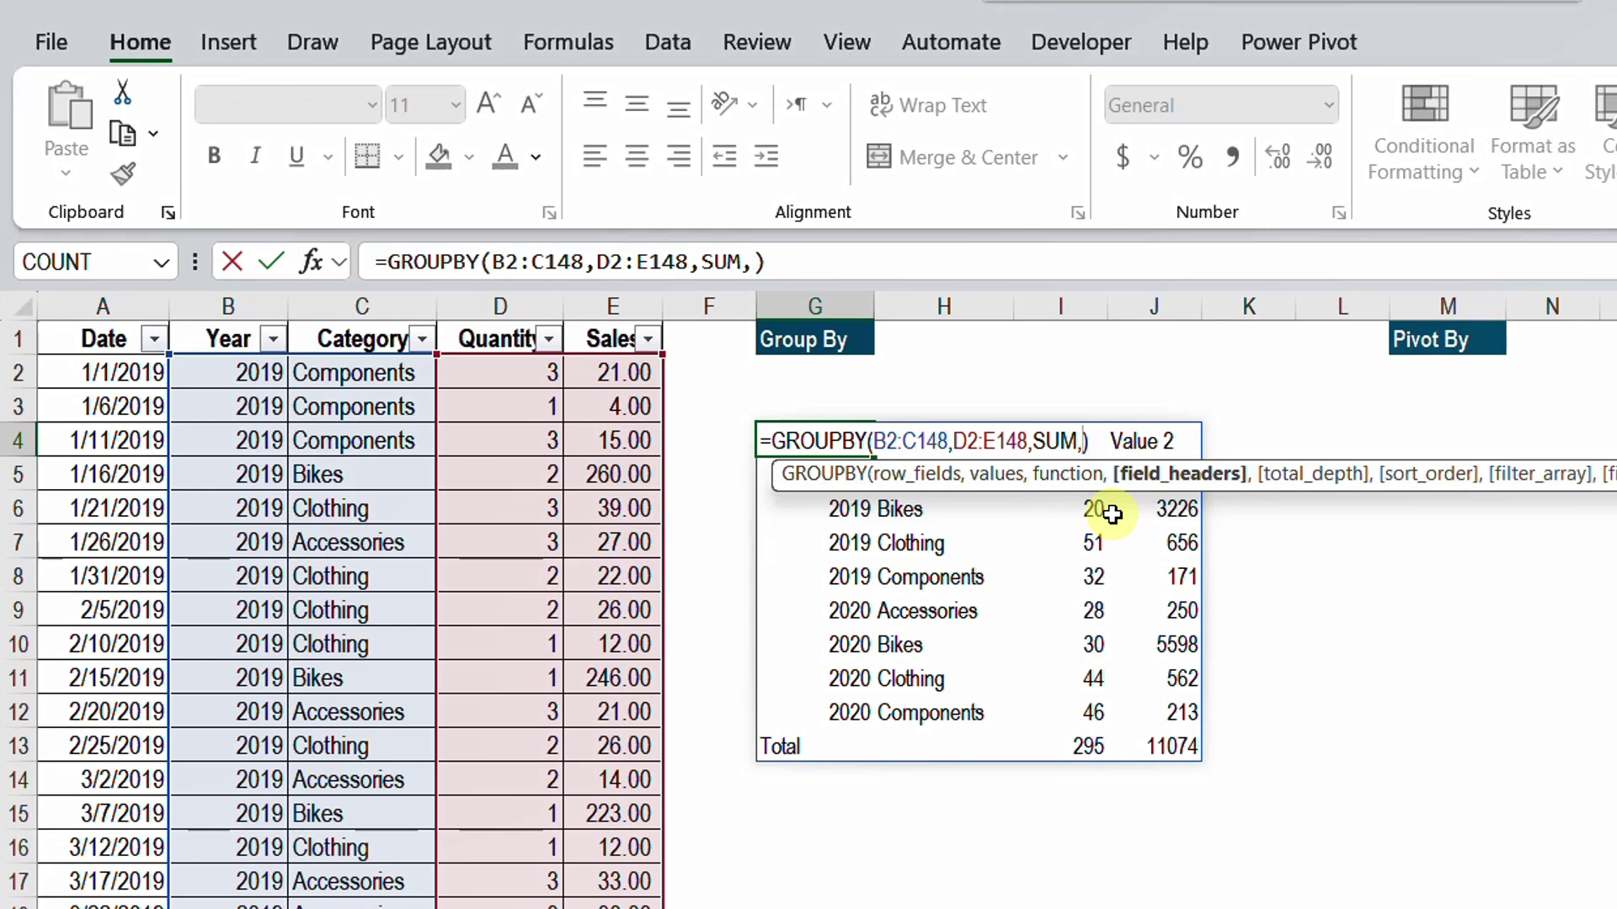
pyautogui.press('BackSpace')
pyautogui.write(',')
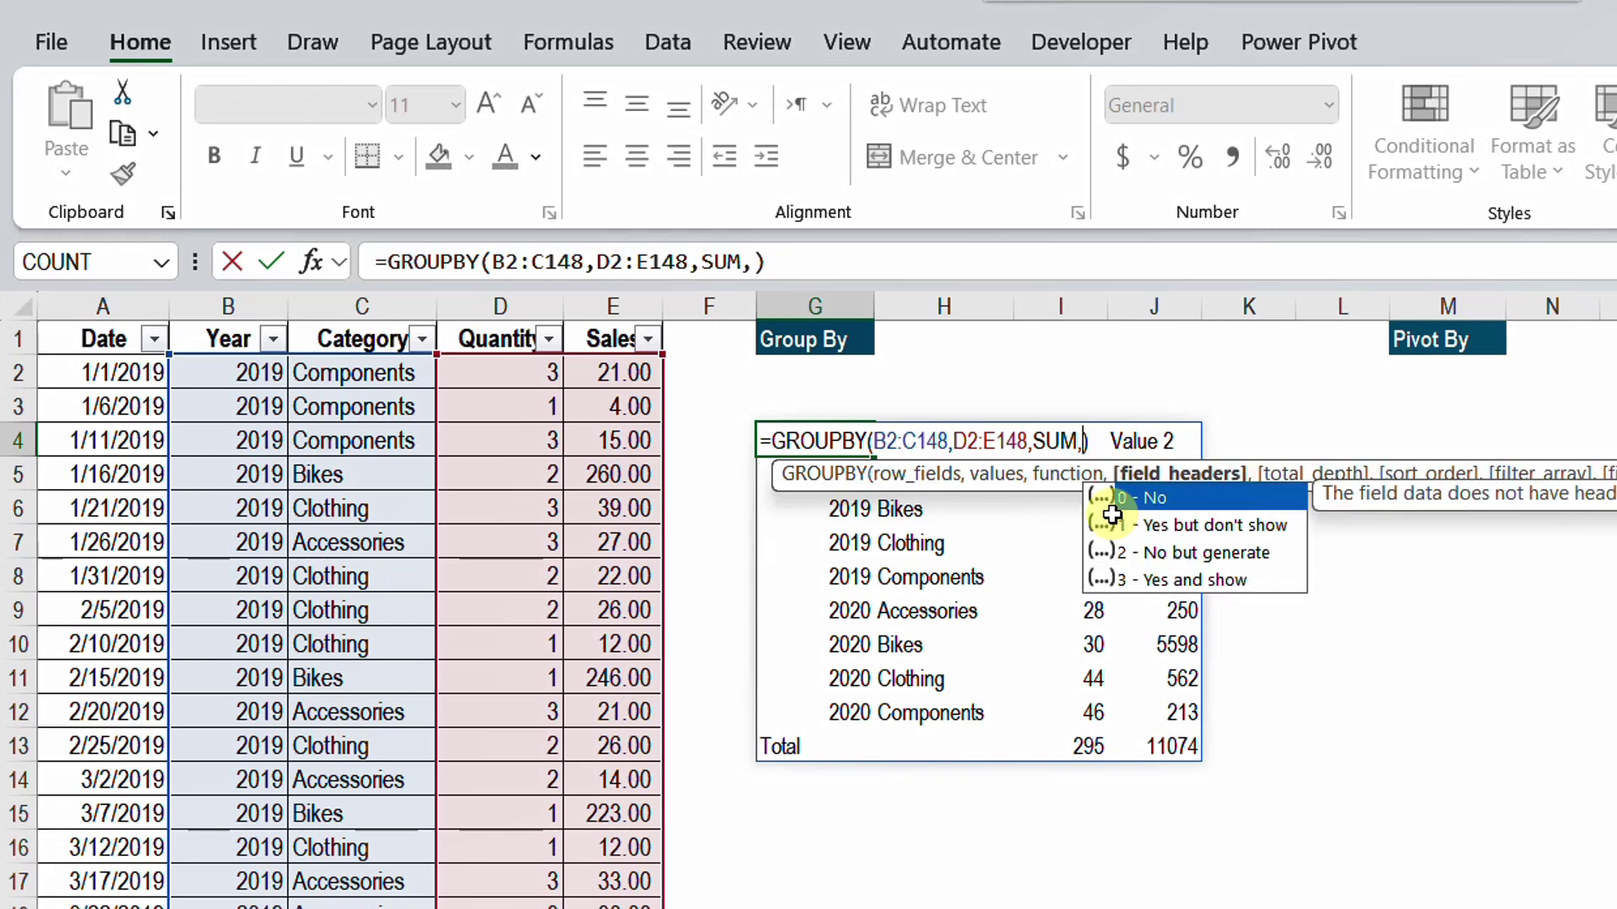
pyautogui.click(1179, 576)
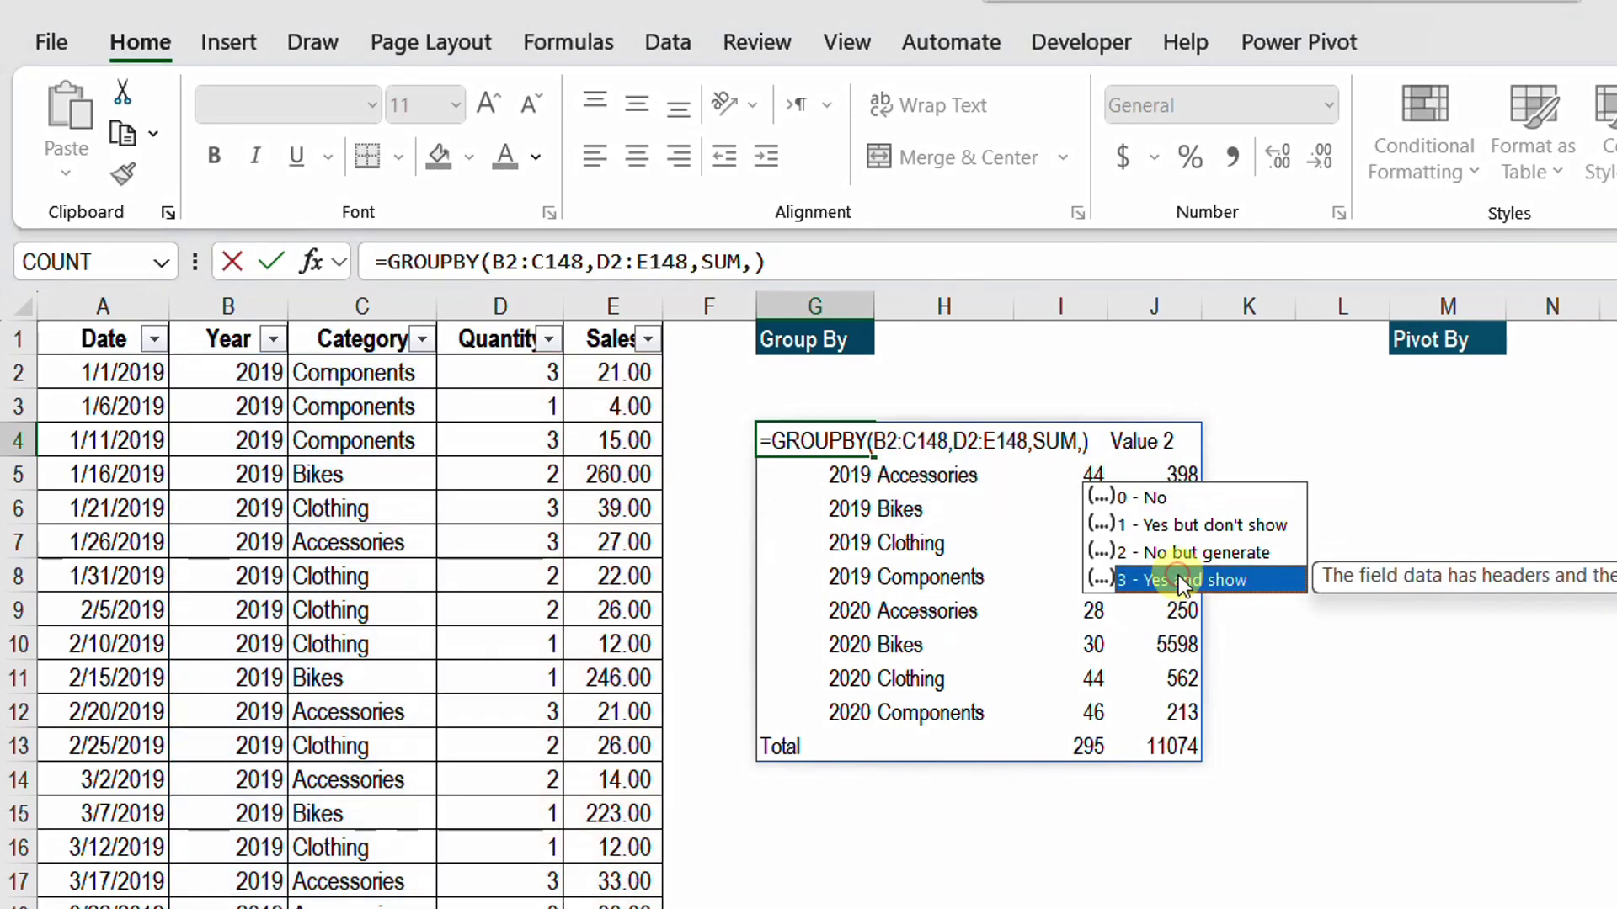
pyautogui.doubleClick(1179, 576)
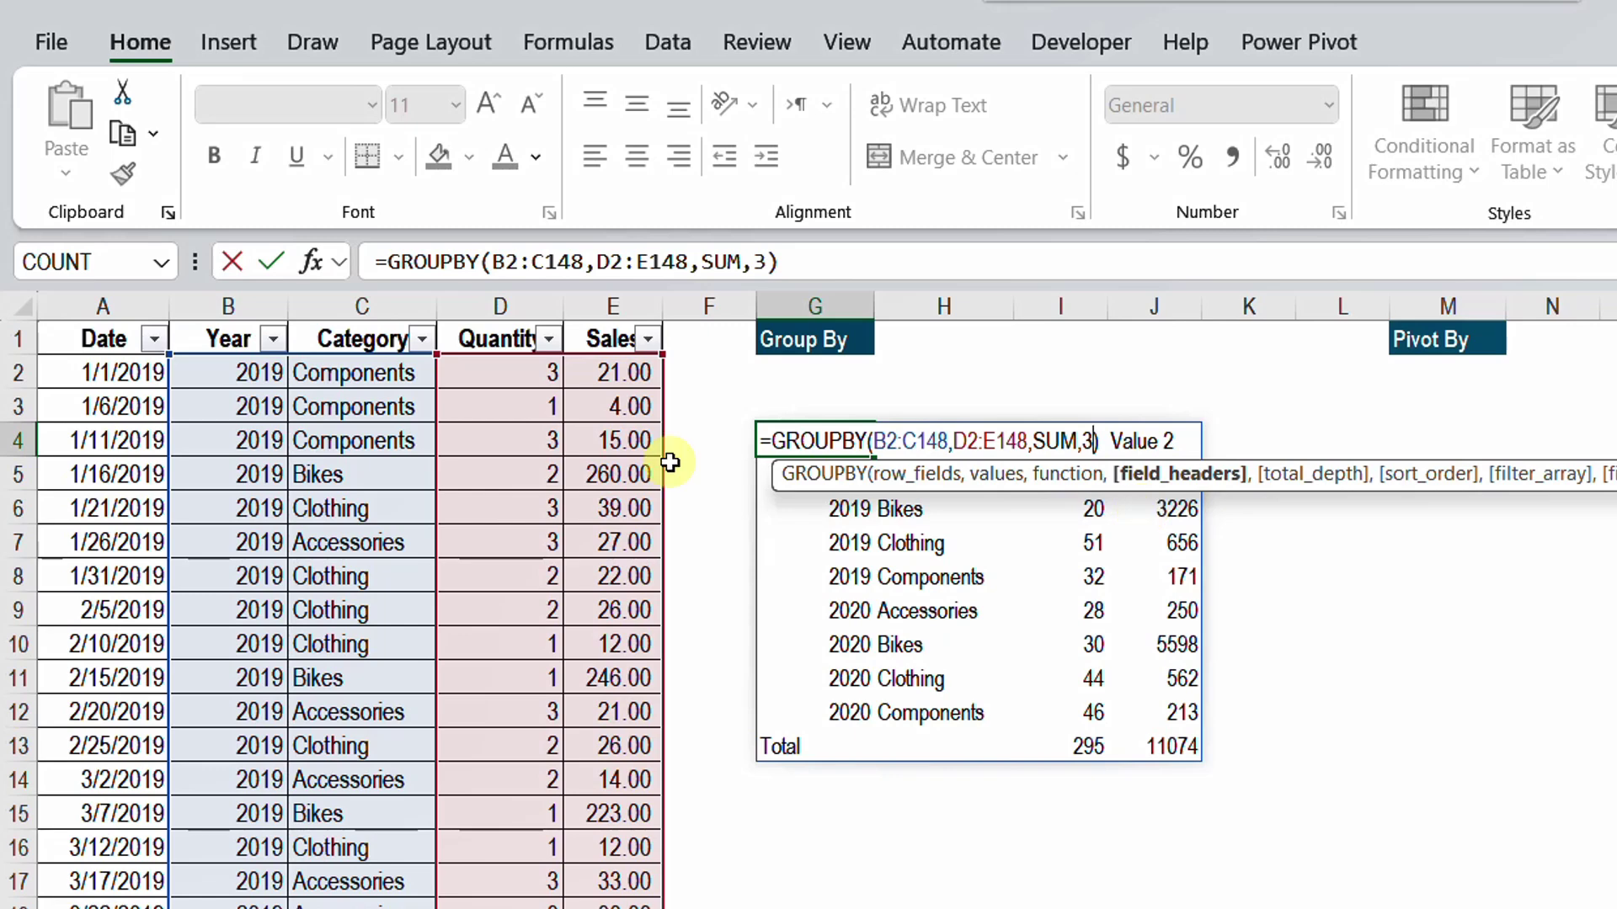
# Extend both GROUPBY ranges up to the header row, using B1:C148 as row fields and D1:E148 as values.
pyautogui.moveTo(171, 353); pyautogui.dragTo(170, 332)
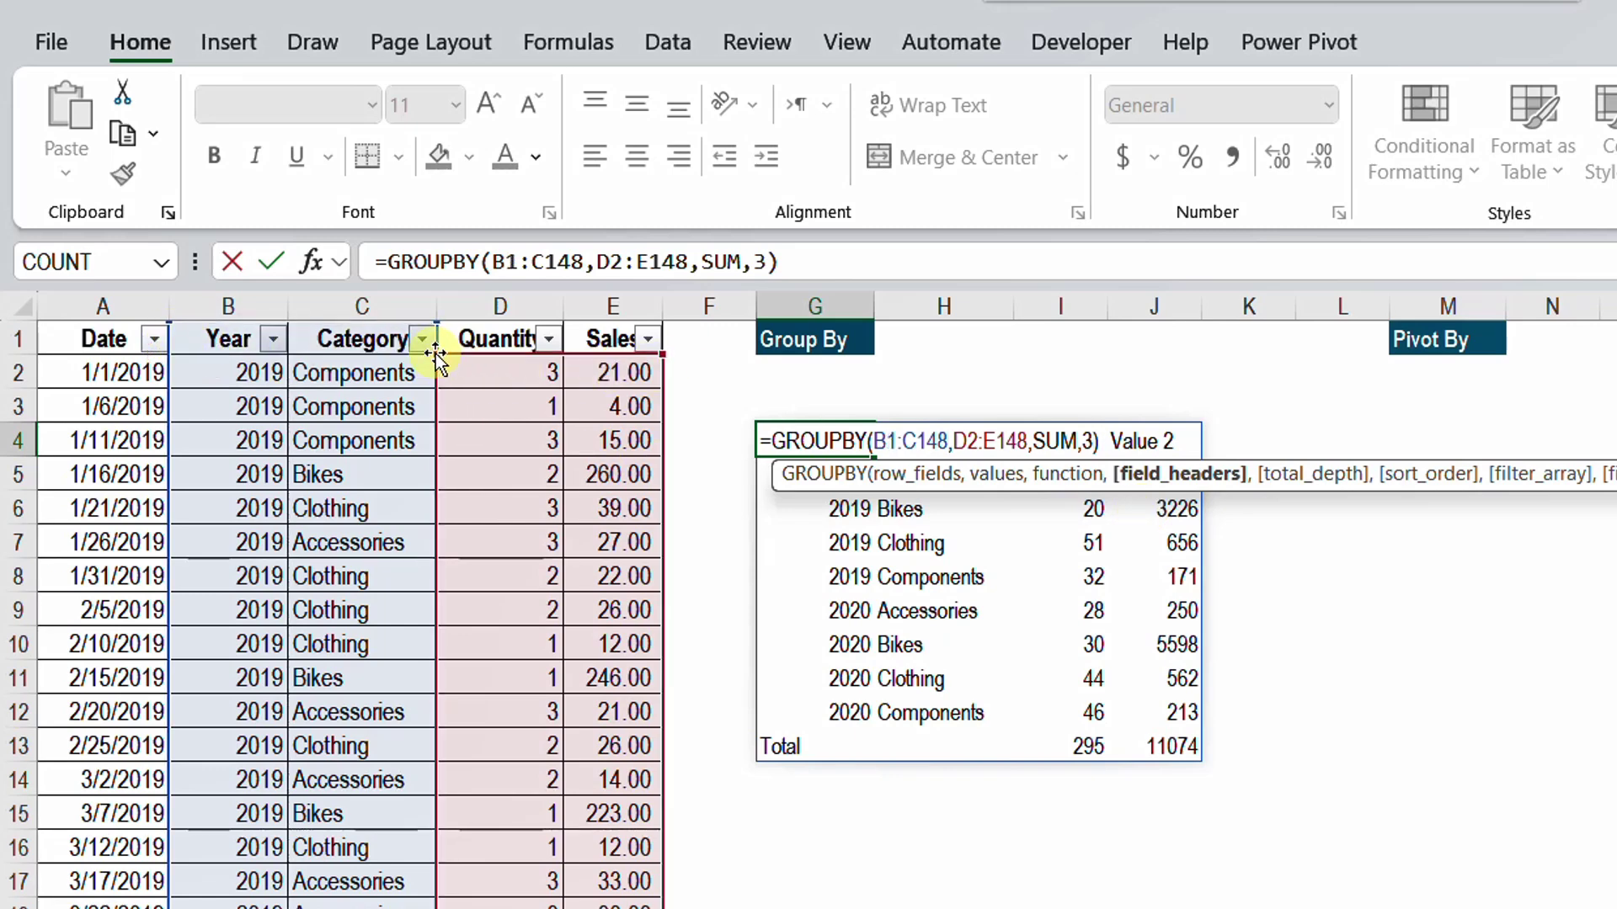
pyautogui.moveTo(668, 349); pyautogui.dragTo(675, 332)
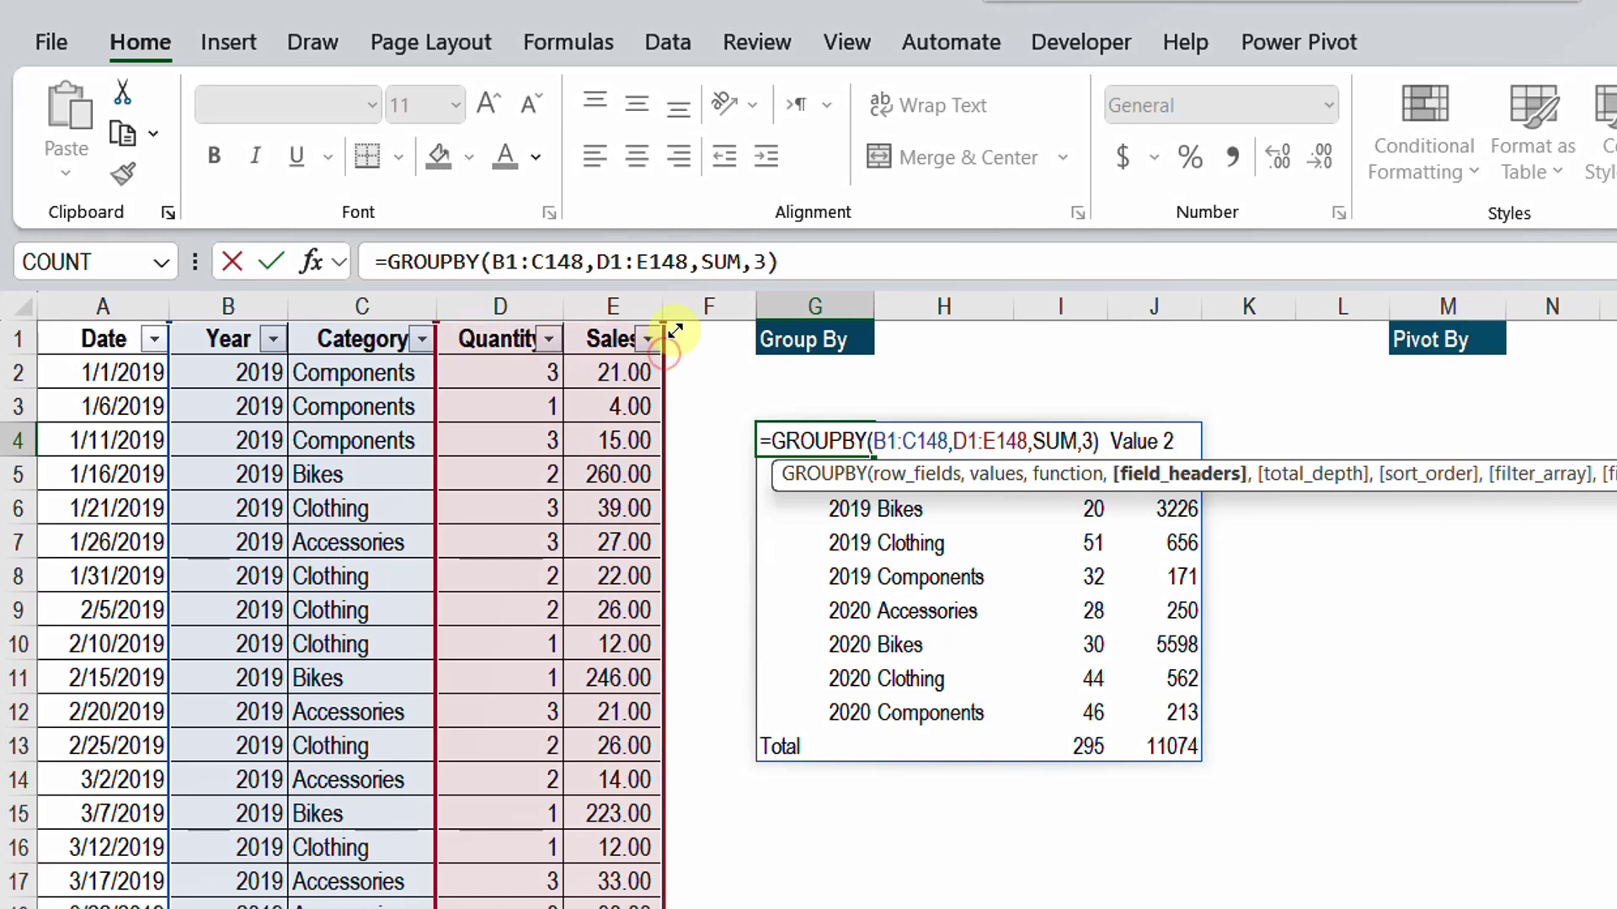
pyautogui.press('Return')
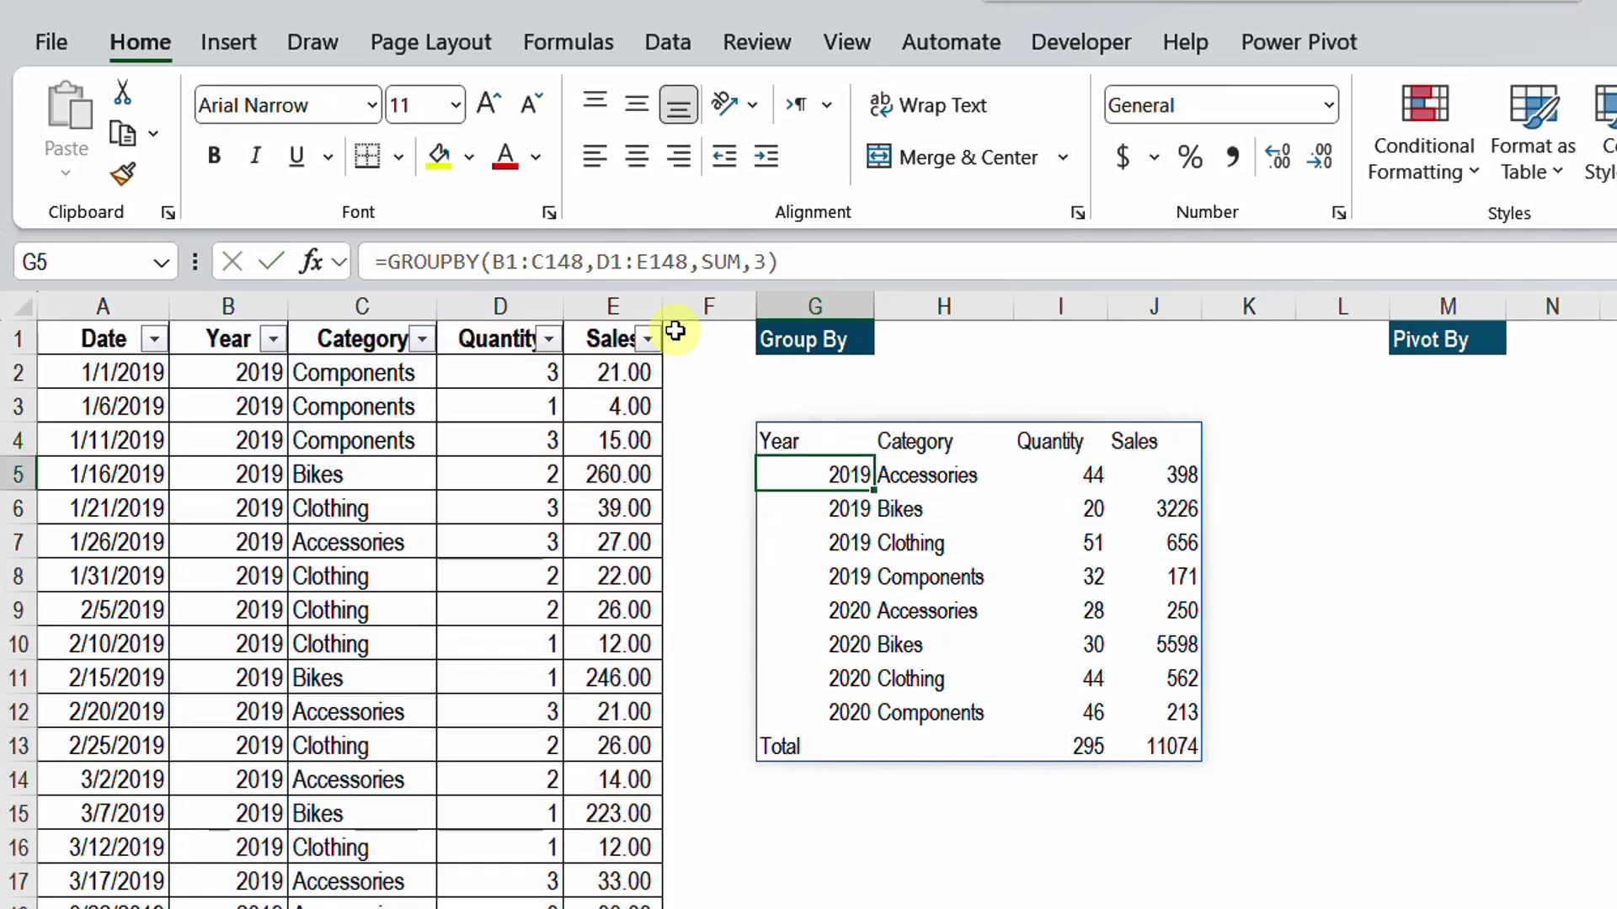
pyautogui.press('Up')
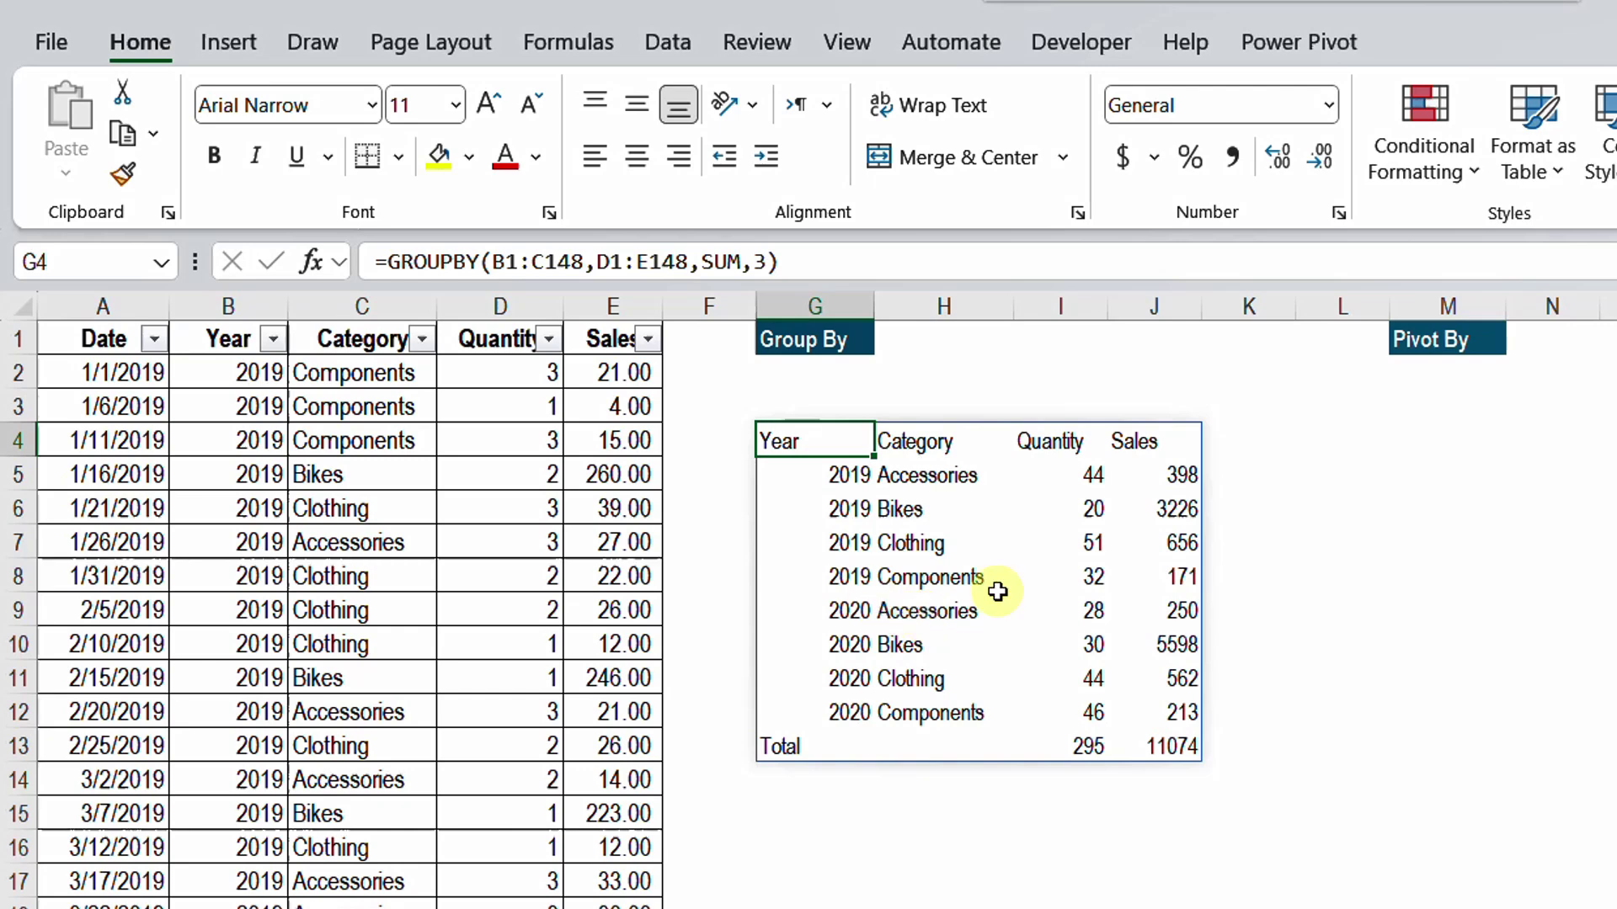
pyautogui.moveTo(821, 608); pyautogui.dragTo(1134, 729)
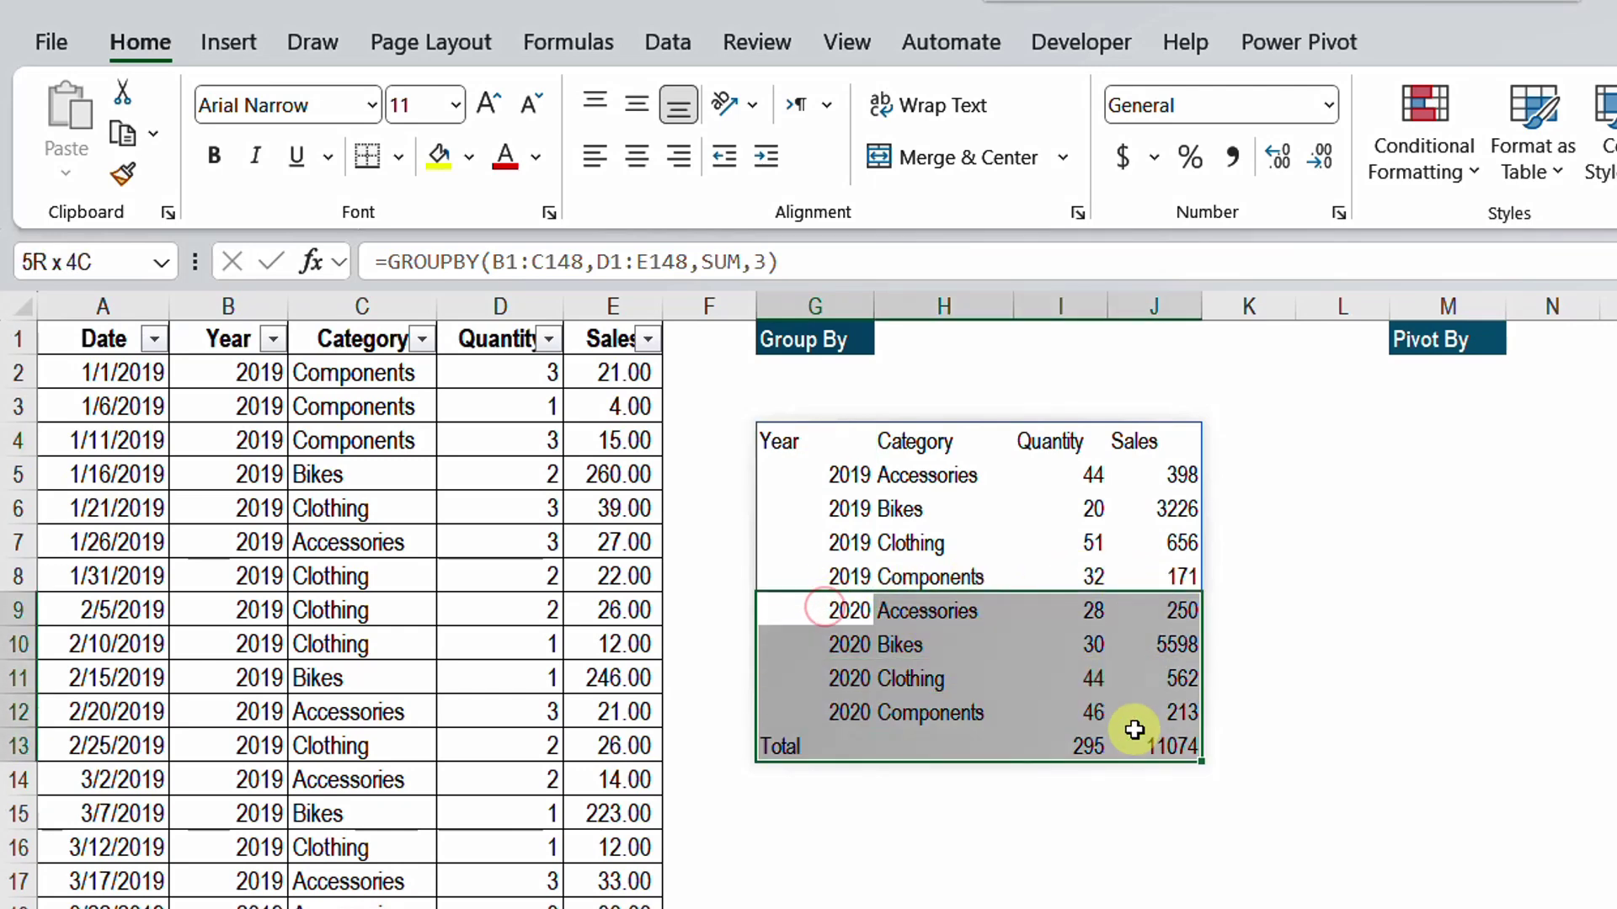
# Add the total_depth argument 2 (Grand and subtotals) to the GROUPBY formula in G4.
pyautogui.moveTo(1160, 477); pyautogui.dragTo(1164, 575)
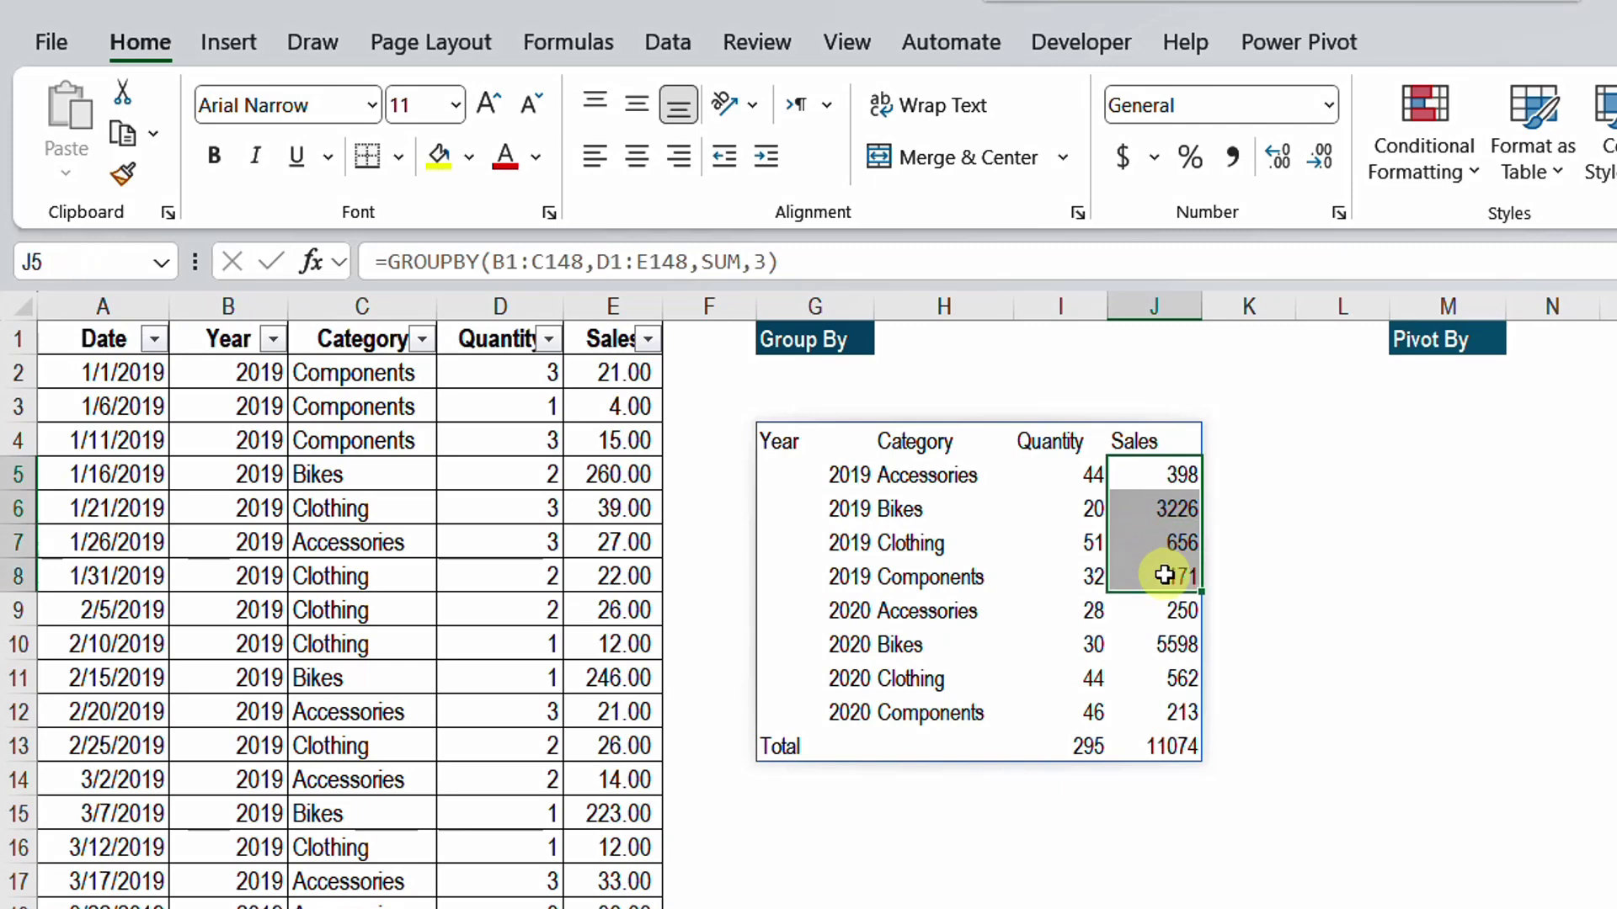
pyautogui.moveTo(1170, 613); pyautogui.dragTo(1173, 706)
pyautogui.click(793, 442)
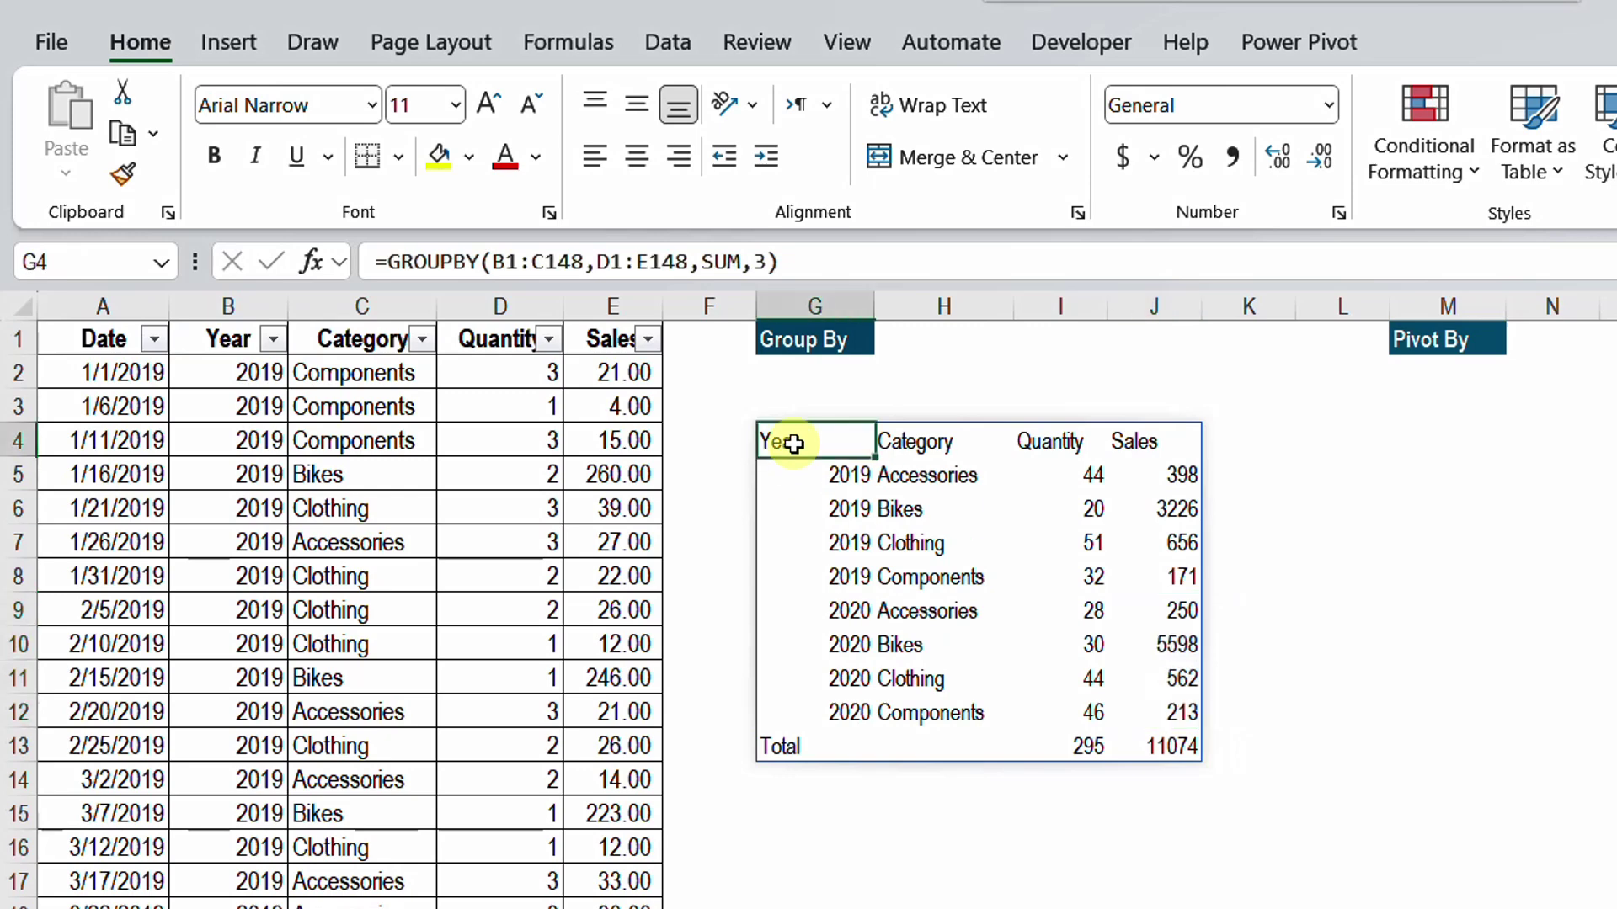
pyautogui.doubleClick(792, 442)
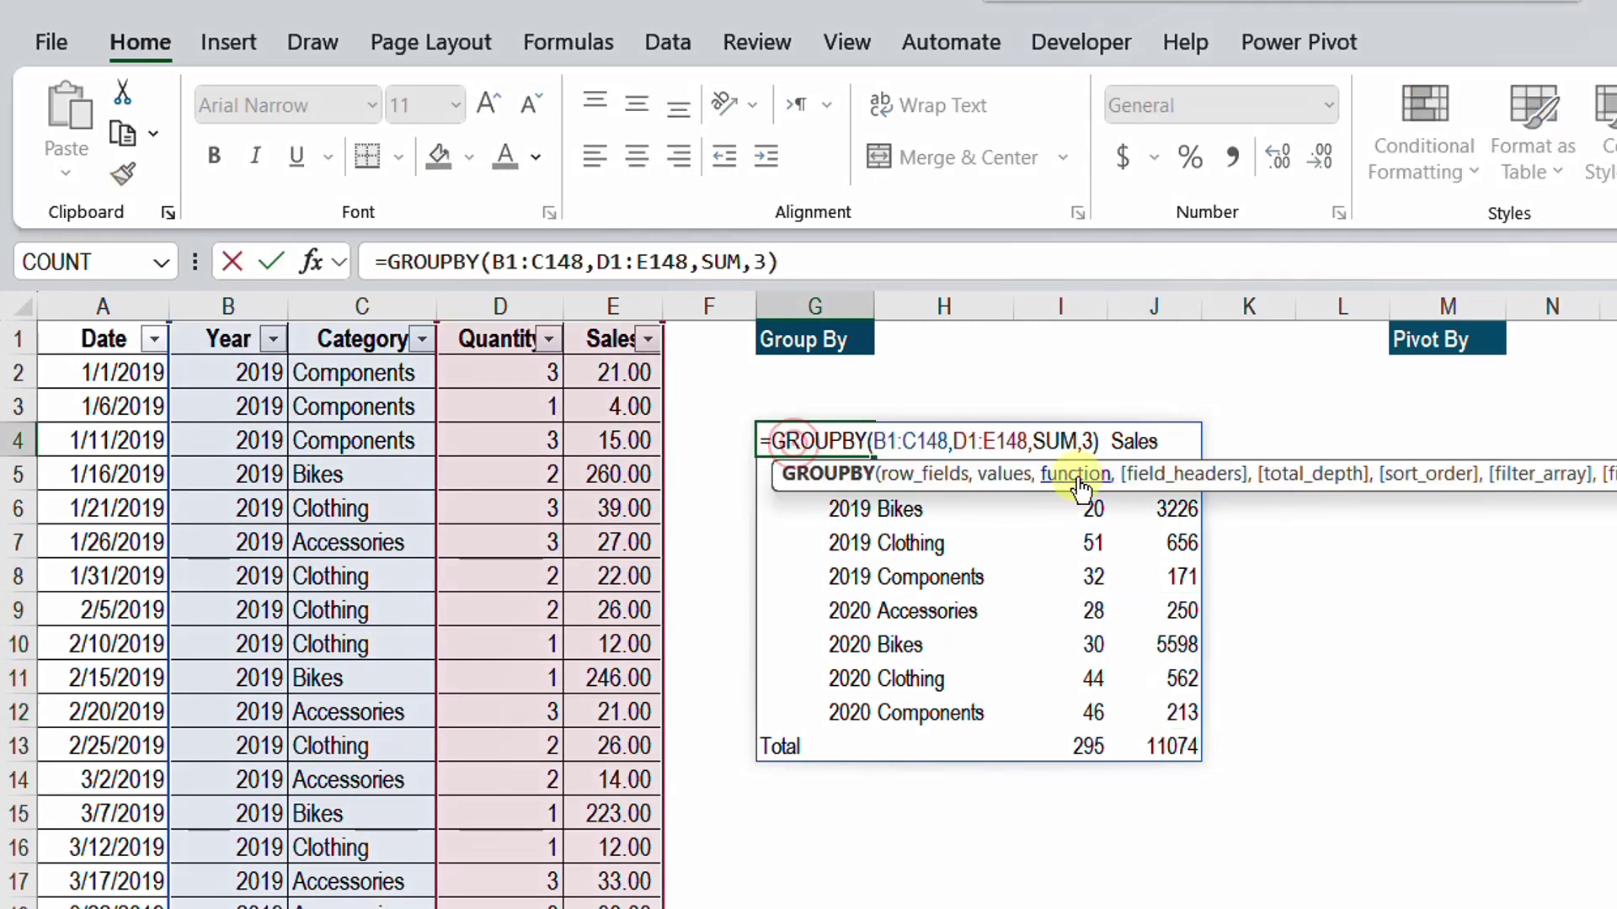
pyautogui.click(1096, 441)
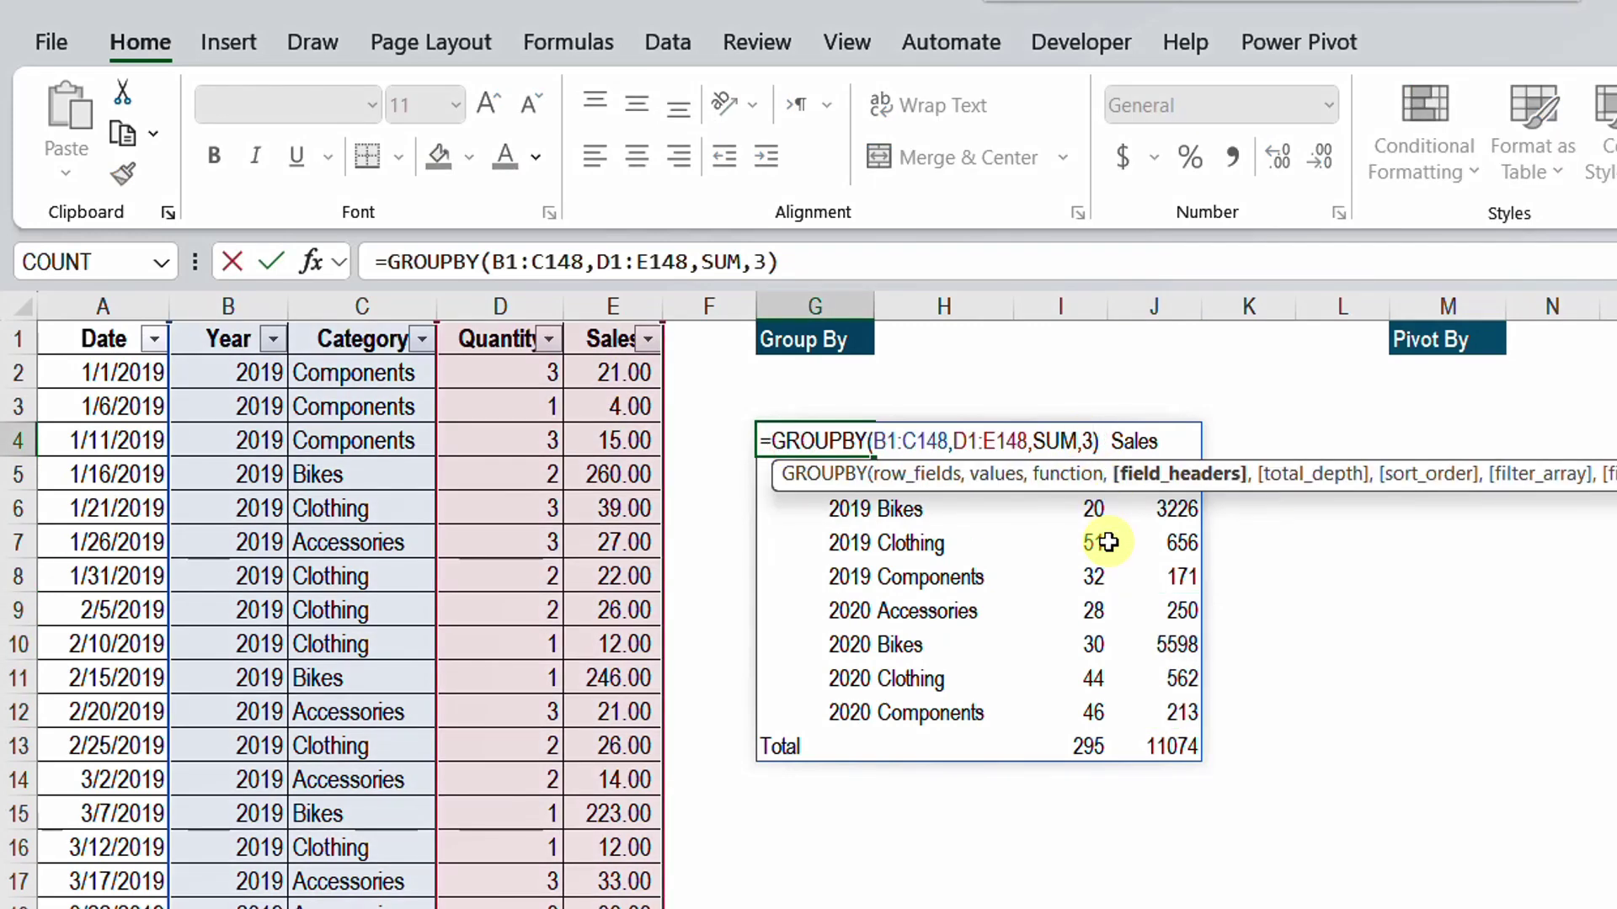
pyautogui.write(',')
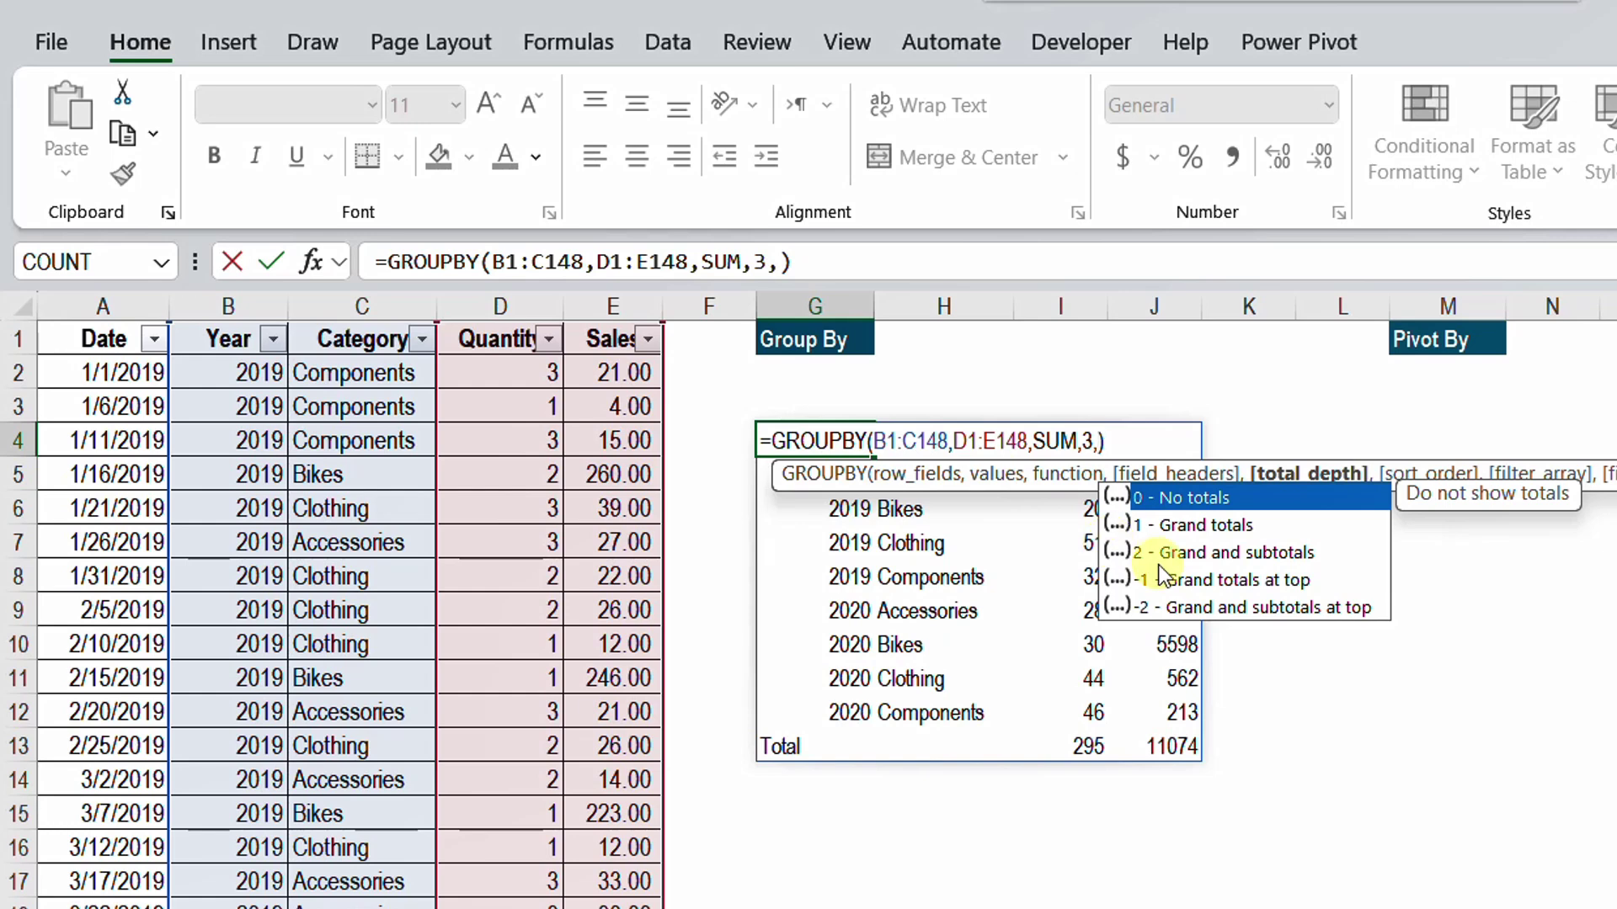
pyautogui.click(1194, 557)
pyautogui.doubleClick(1241, 555)
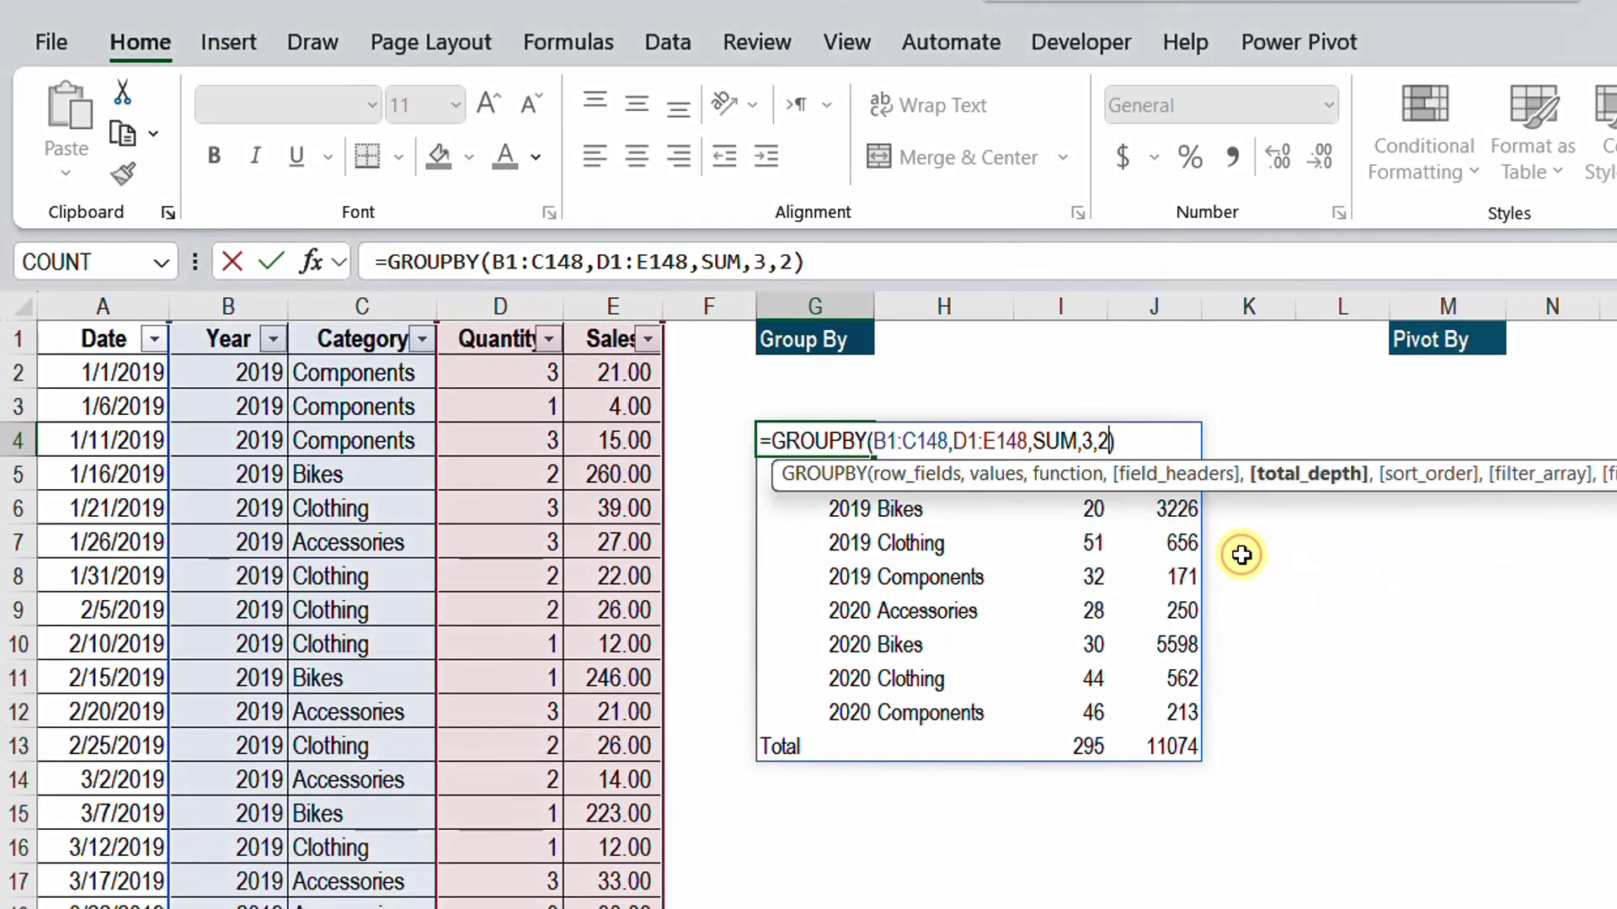
pyautogui.press('Return')
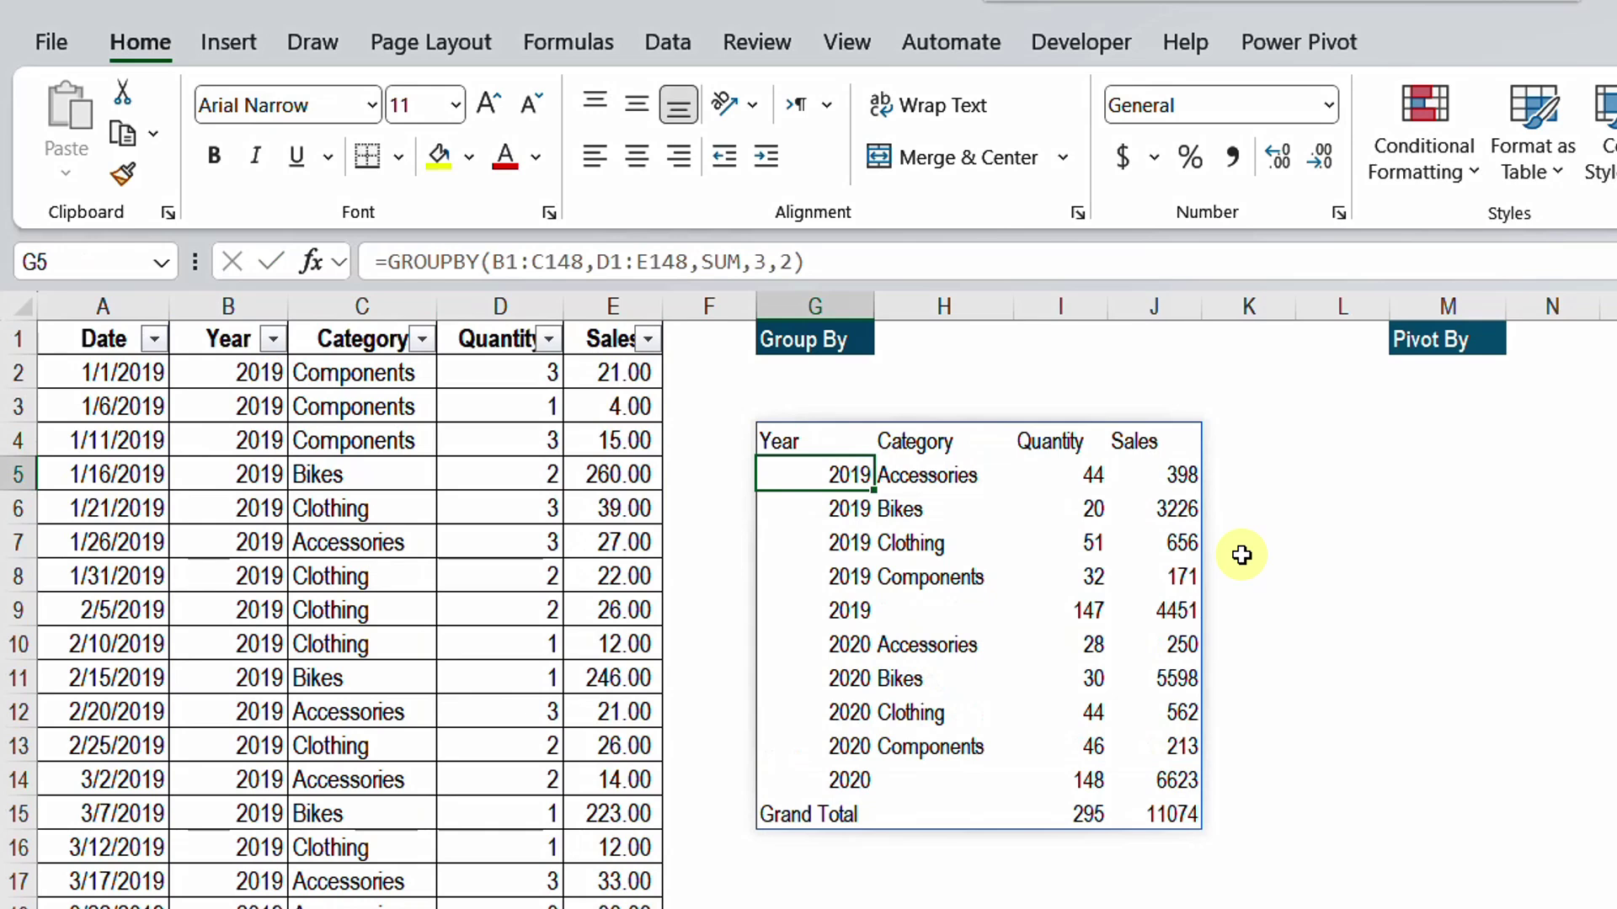
# Fill the 2019 and 2020 subtotal rows, G9:J9 and G14:J14, with light grey.
pyautogui.moveTo(851, 612); pyautogui.dragTo(1130, 592)
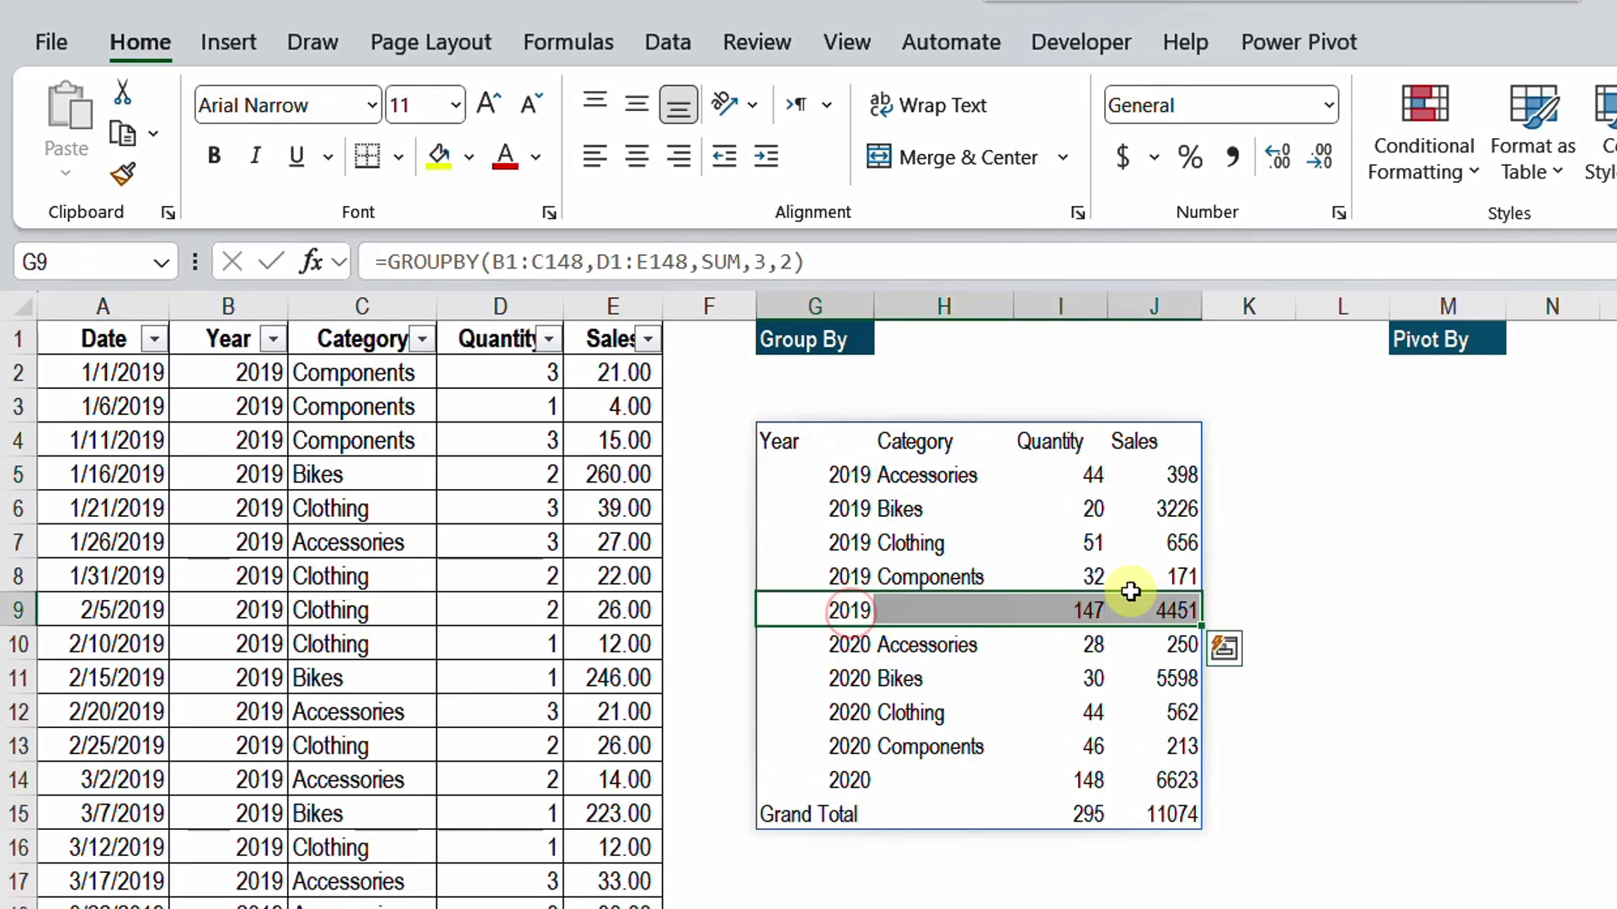
pyautogui.click(470, 160)
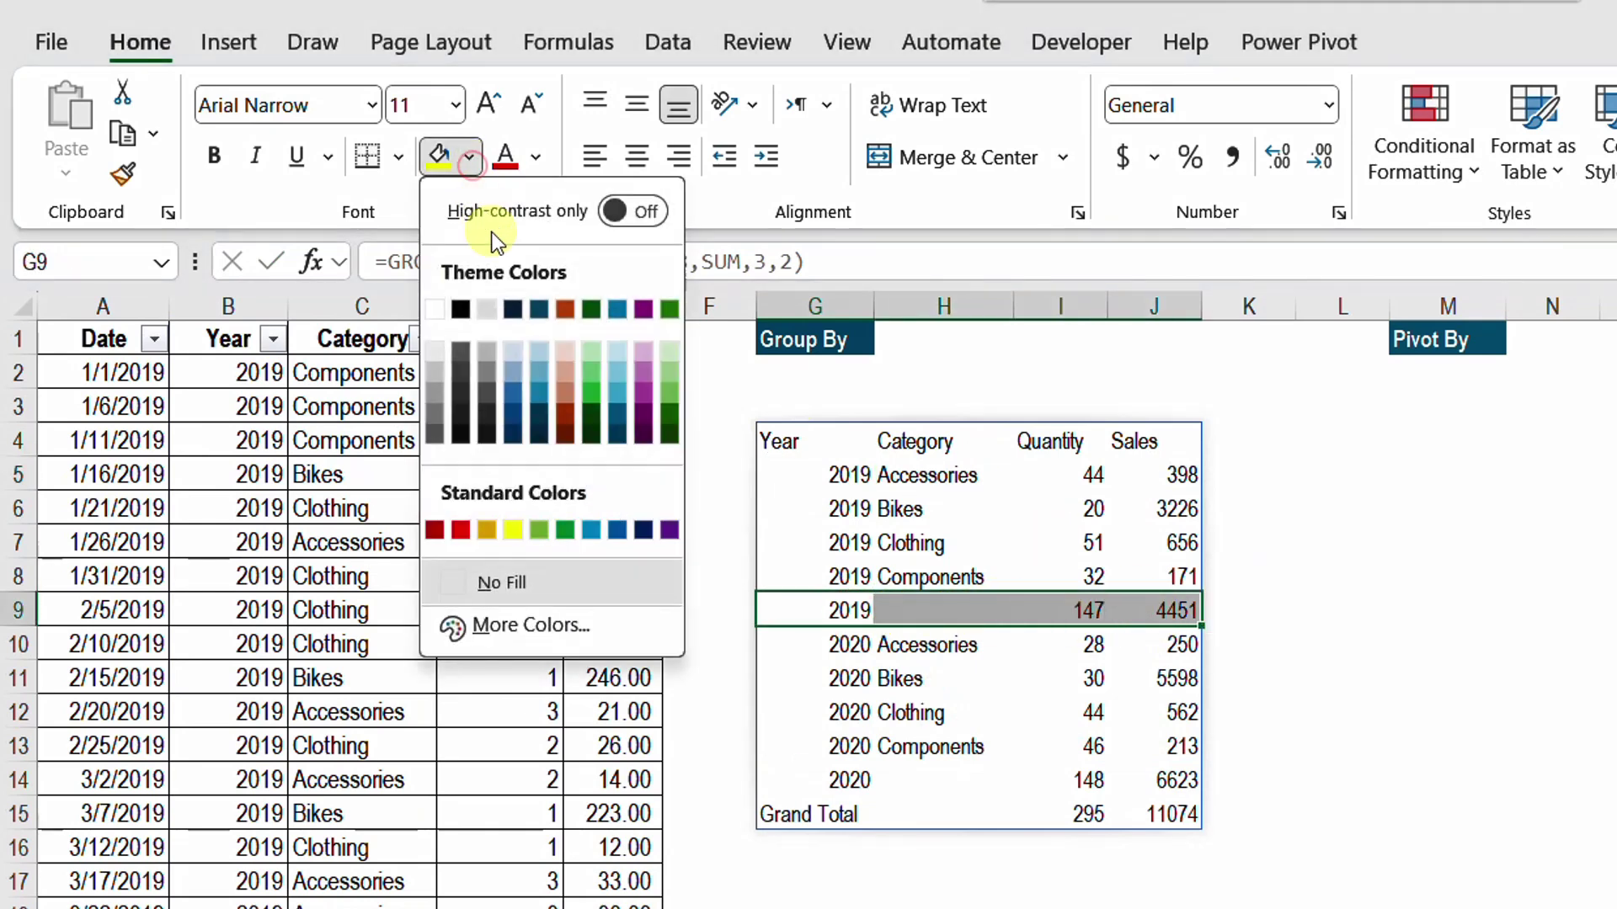
pyautogui.click(492, 310)
pyautogui.moveTo(848, 780); pyautogui.dragTo(1192, 780)
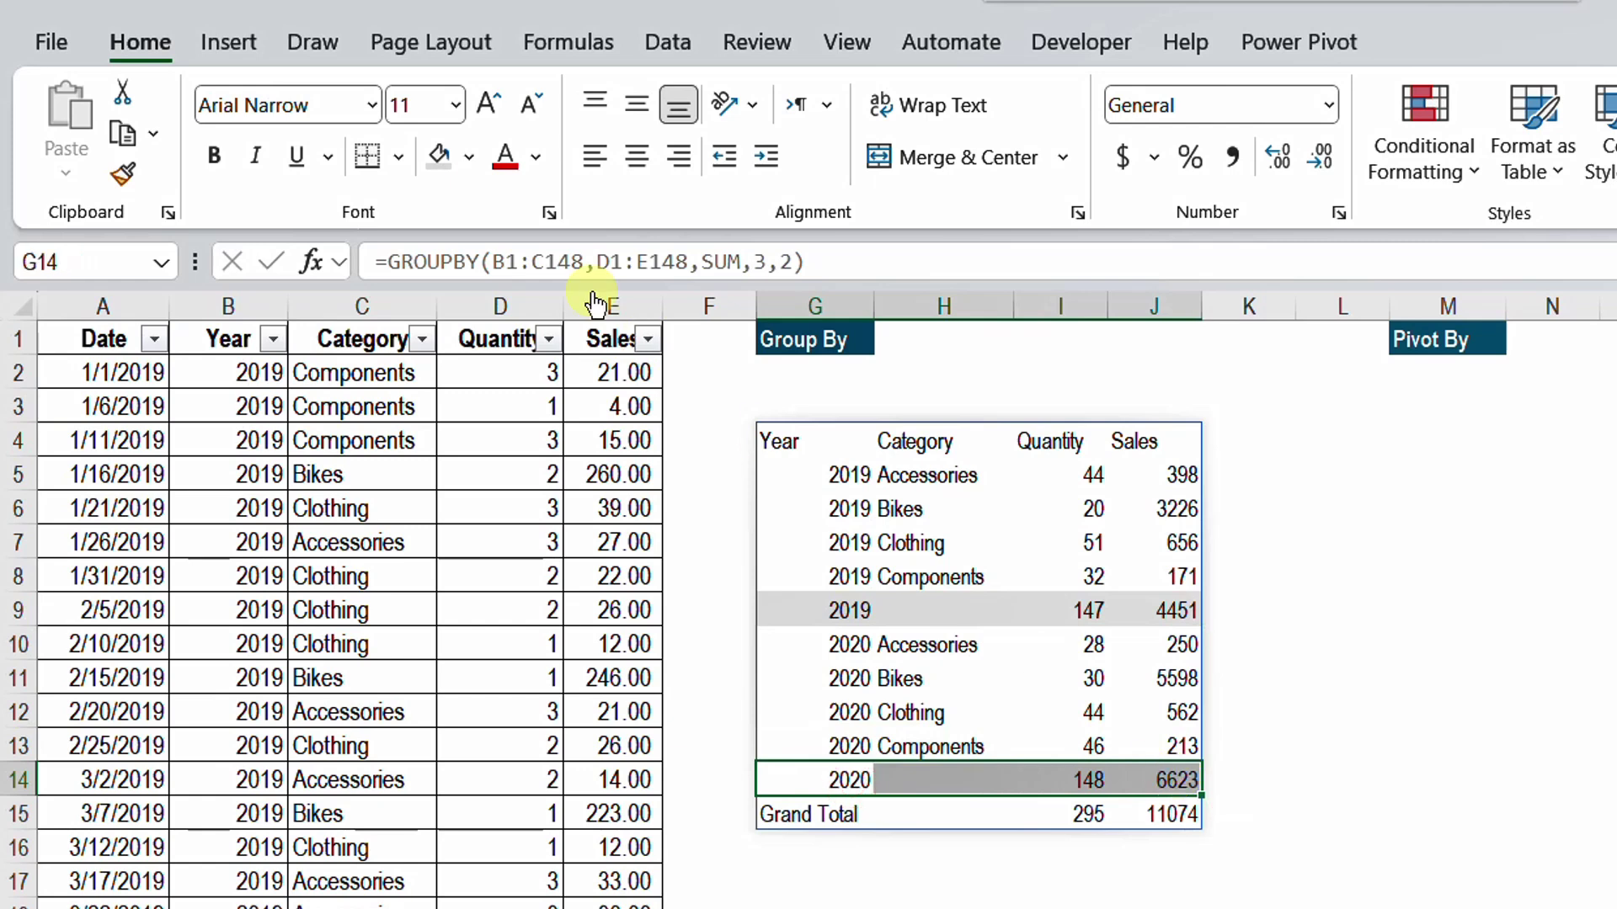
pyautogui.click(438, 160)
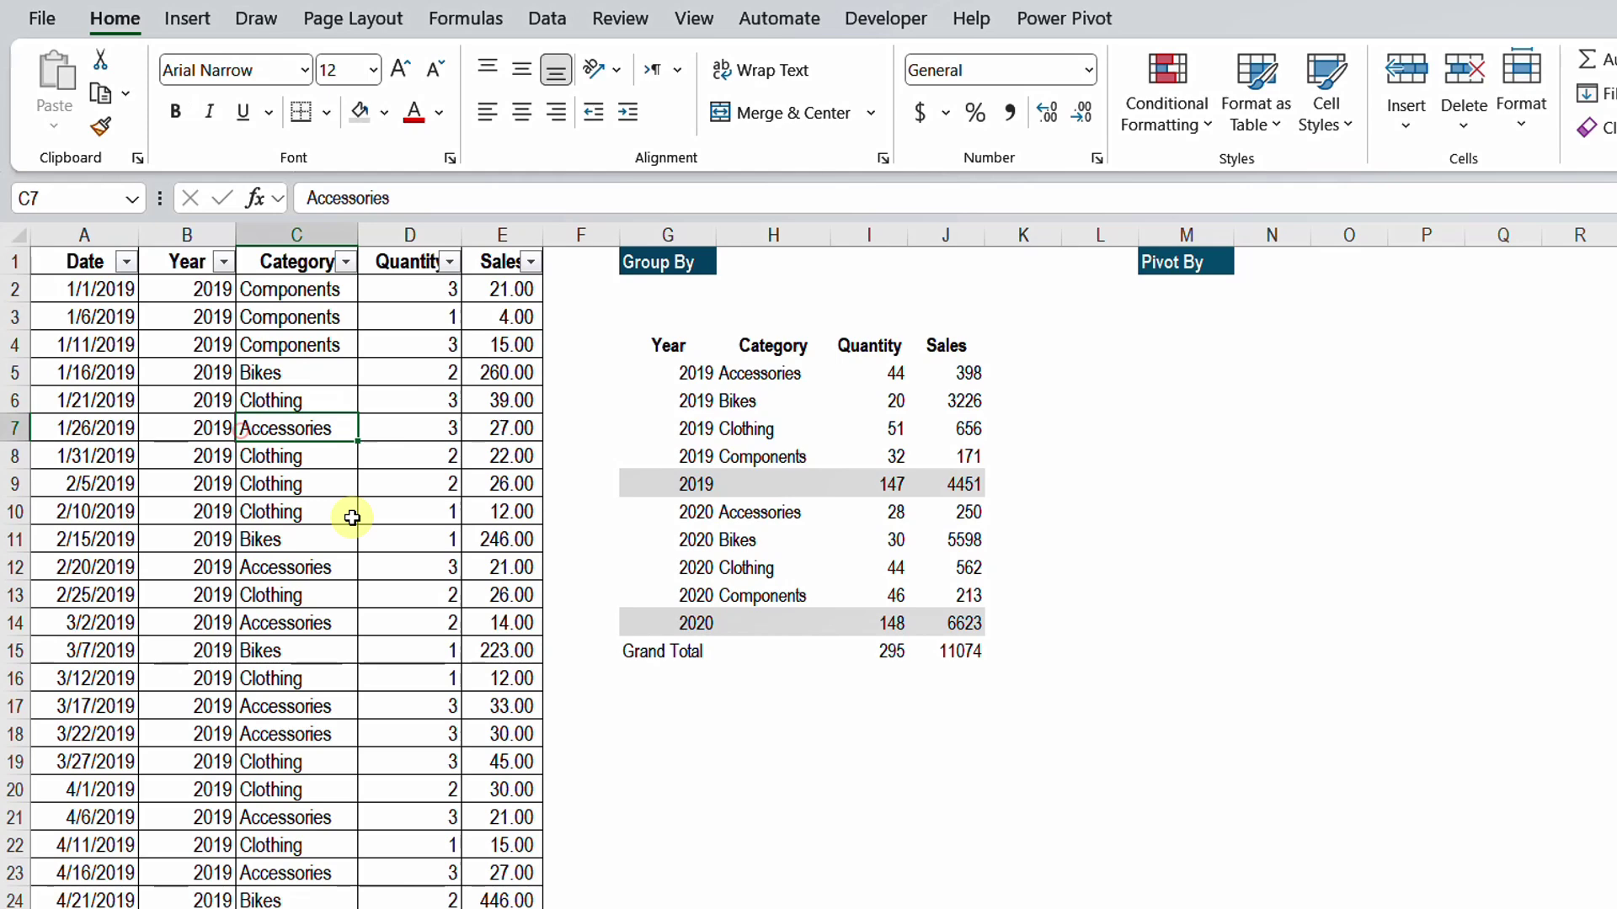
# Convert the data range A1:E148 into a table with headers and name it Sales.
pyautogui.hotkey('ctrl', 't')
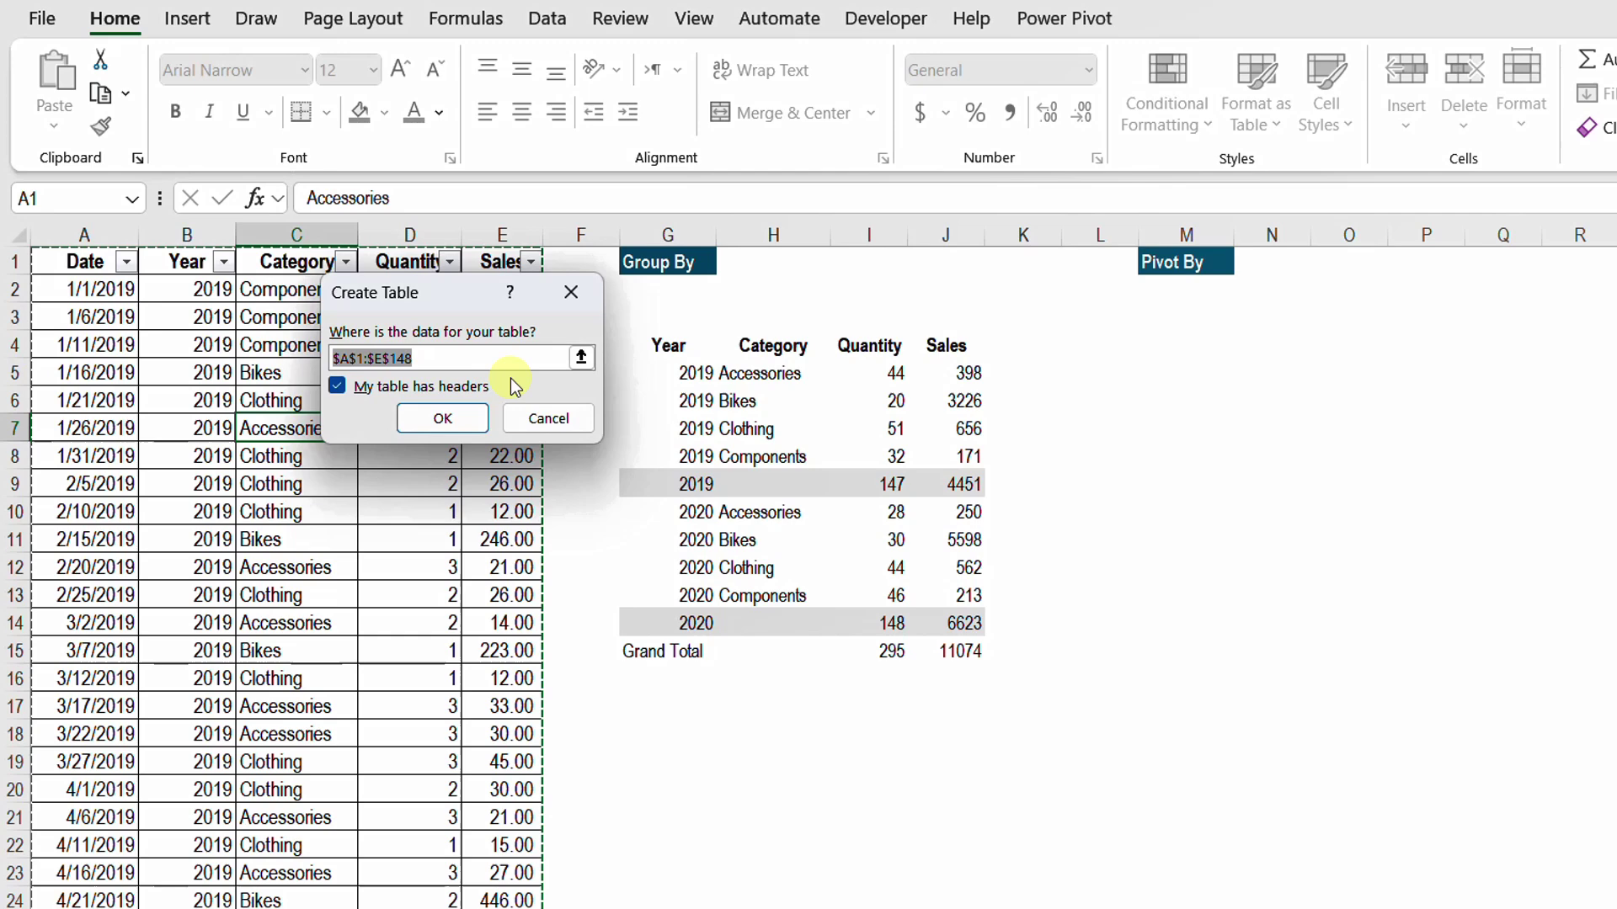
pyautogui.click(458, 418)
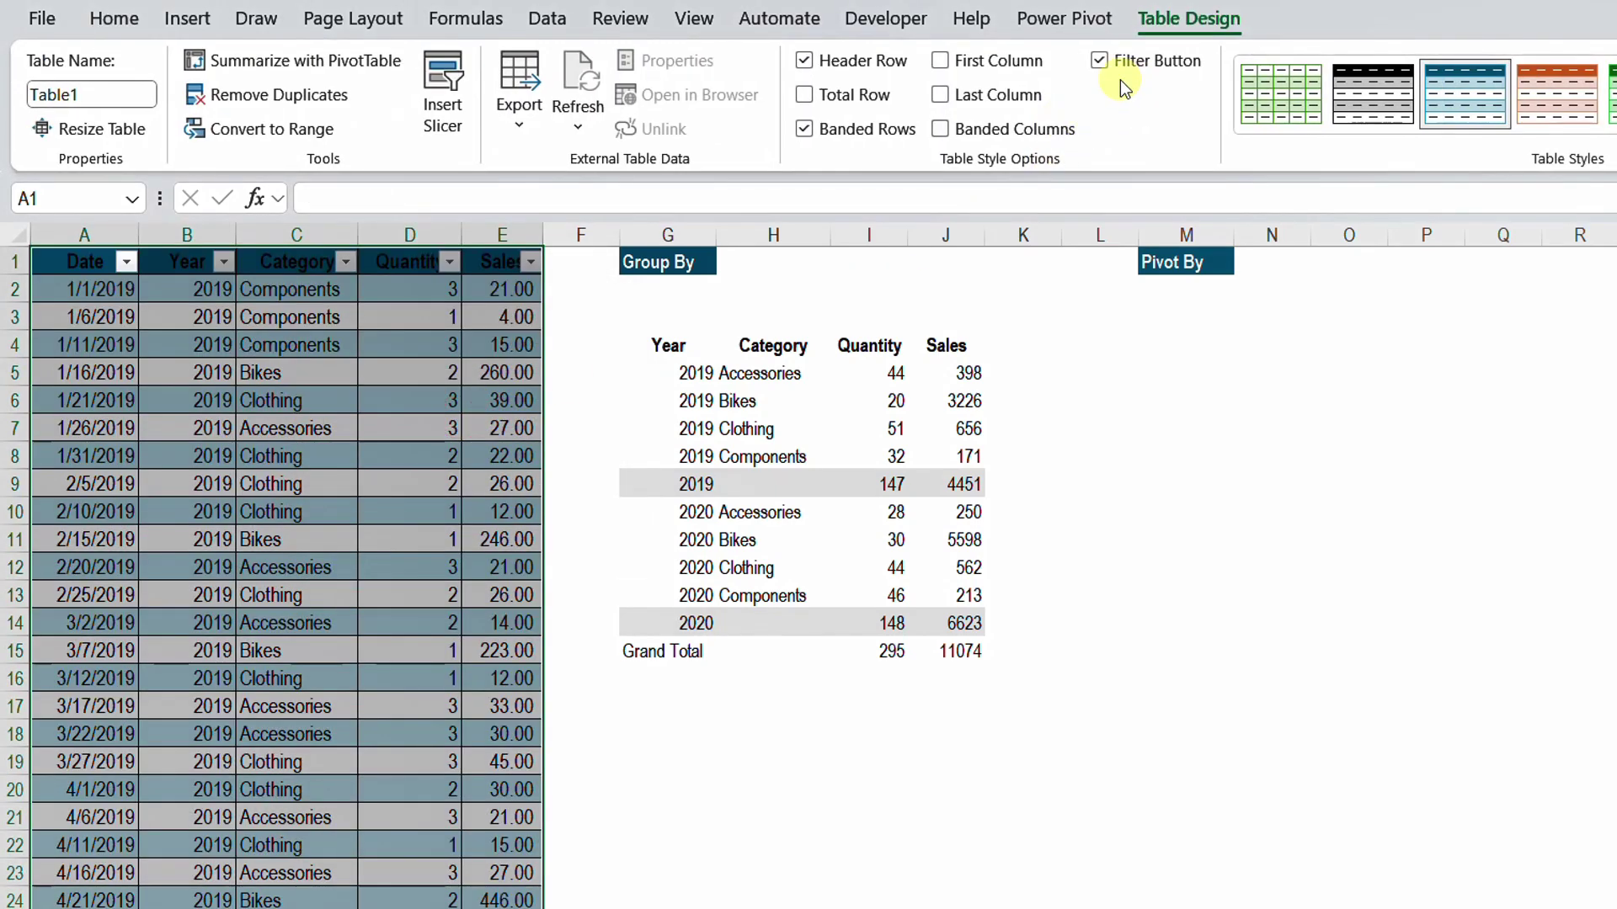
pyautogui.click(96, 99)
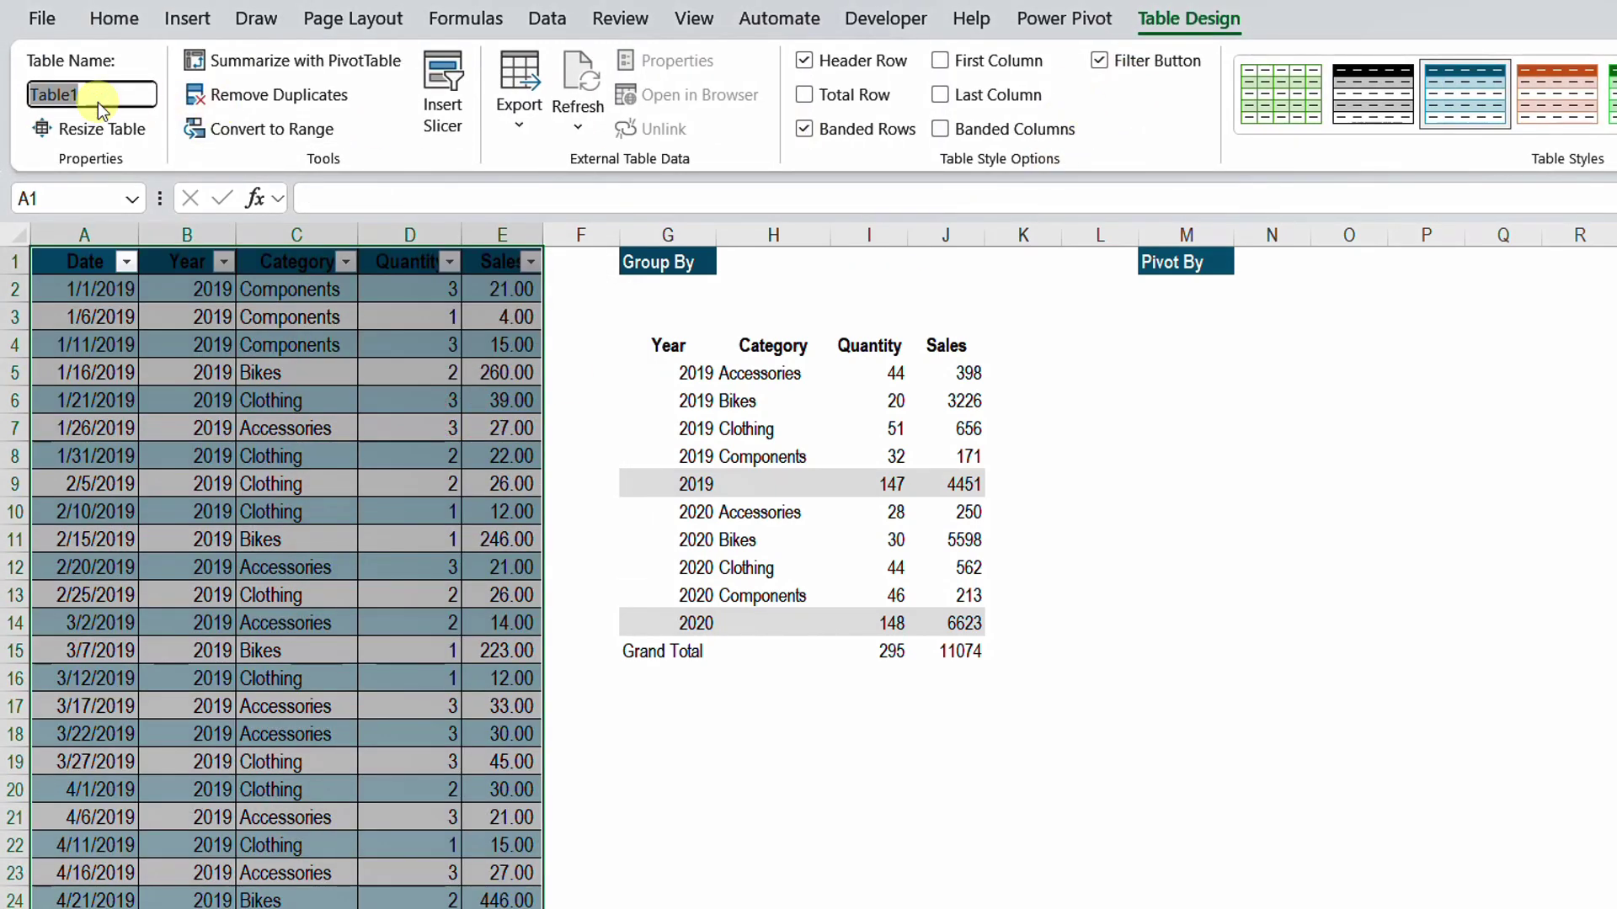
pyautogui.write('Sales')
pyautogui.press('Return')
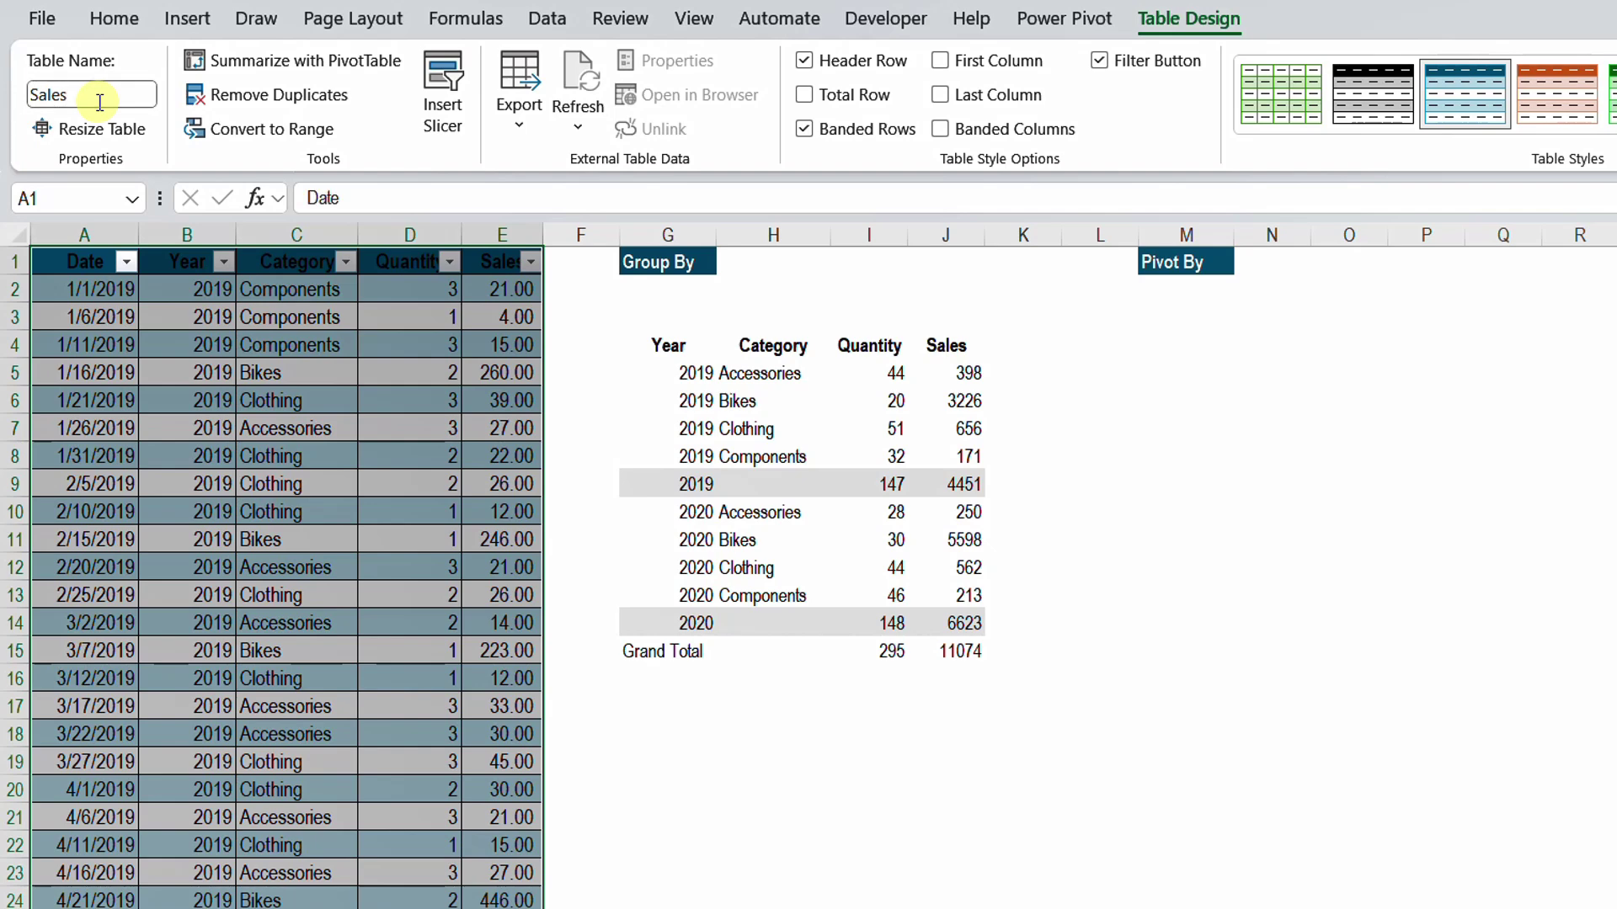
pyautogui.click(297, 428)
# Replace the row fields range in the G4 GROUPBY formula with the table reference Sales[[#All],[Year]:[Category]].
pyautogui.click(686, 370)
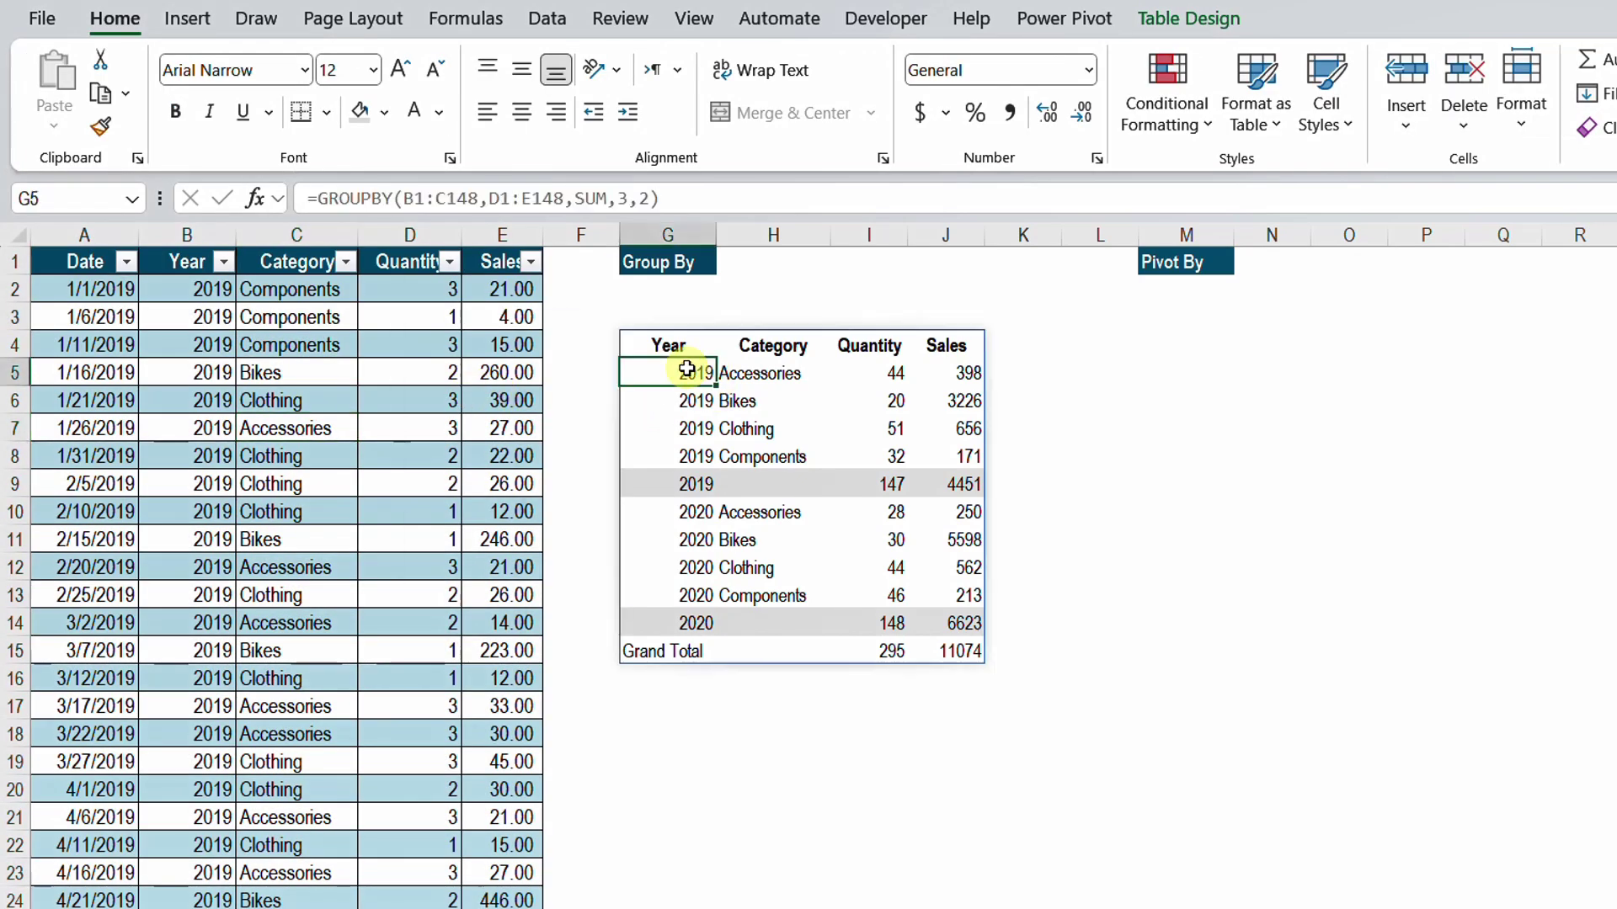
pyautogui.click(679, 349)
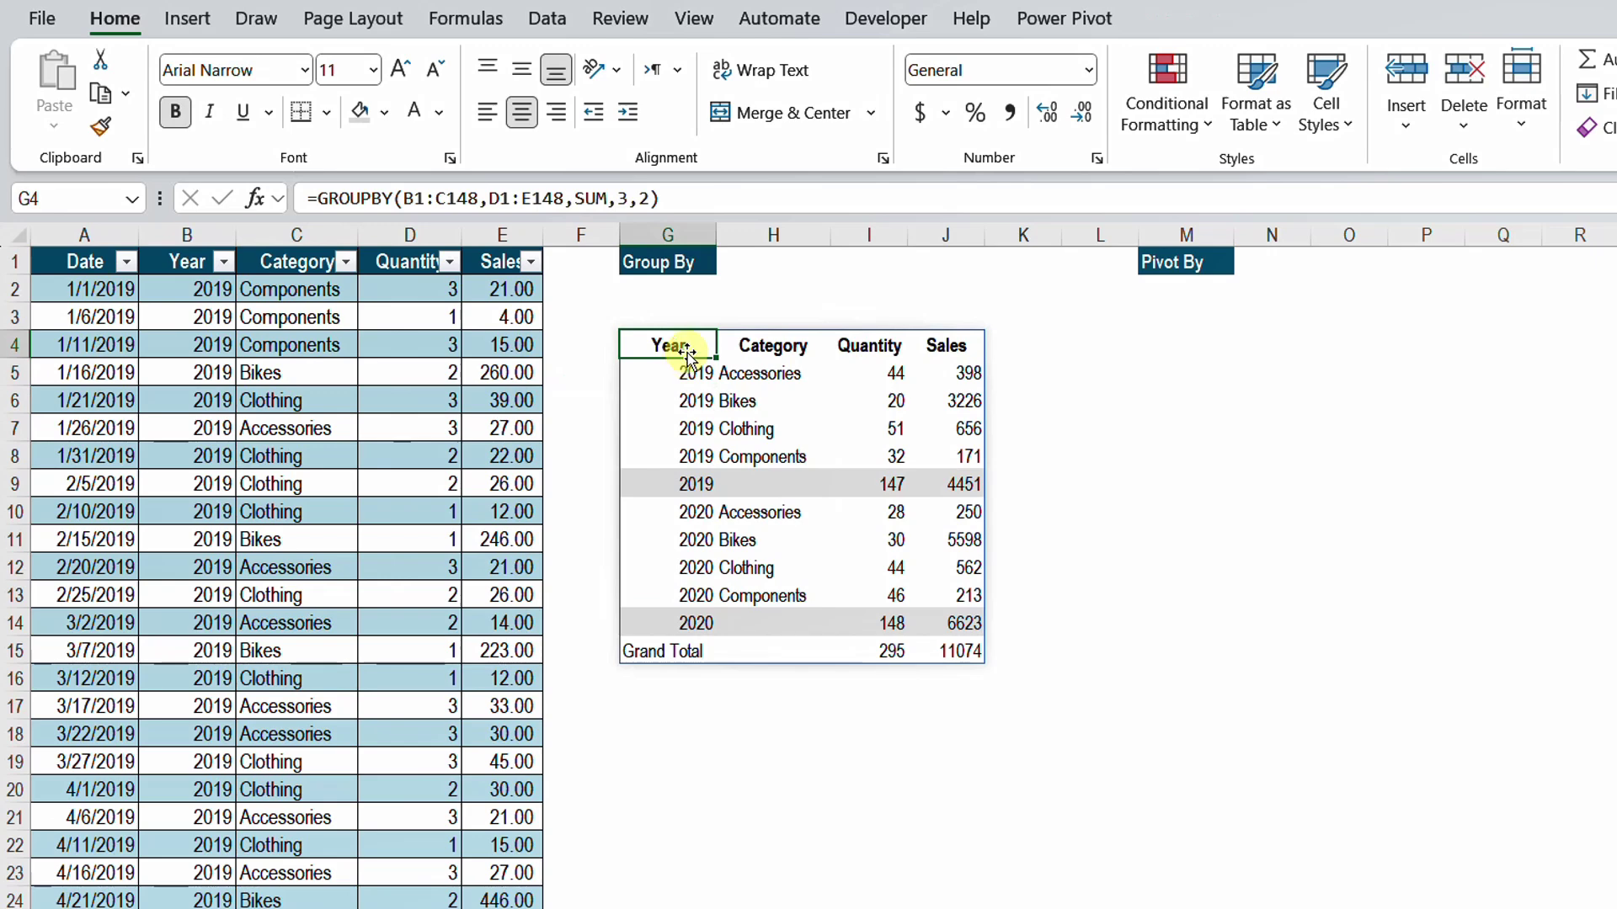
pyautogui.doubleClick(684, 359)
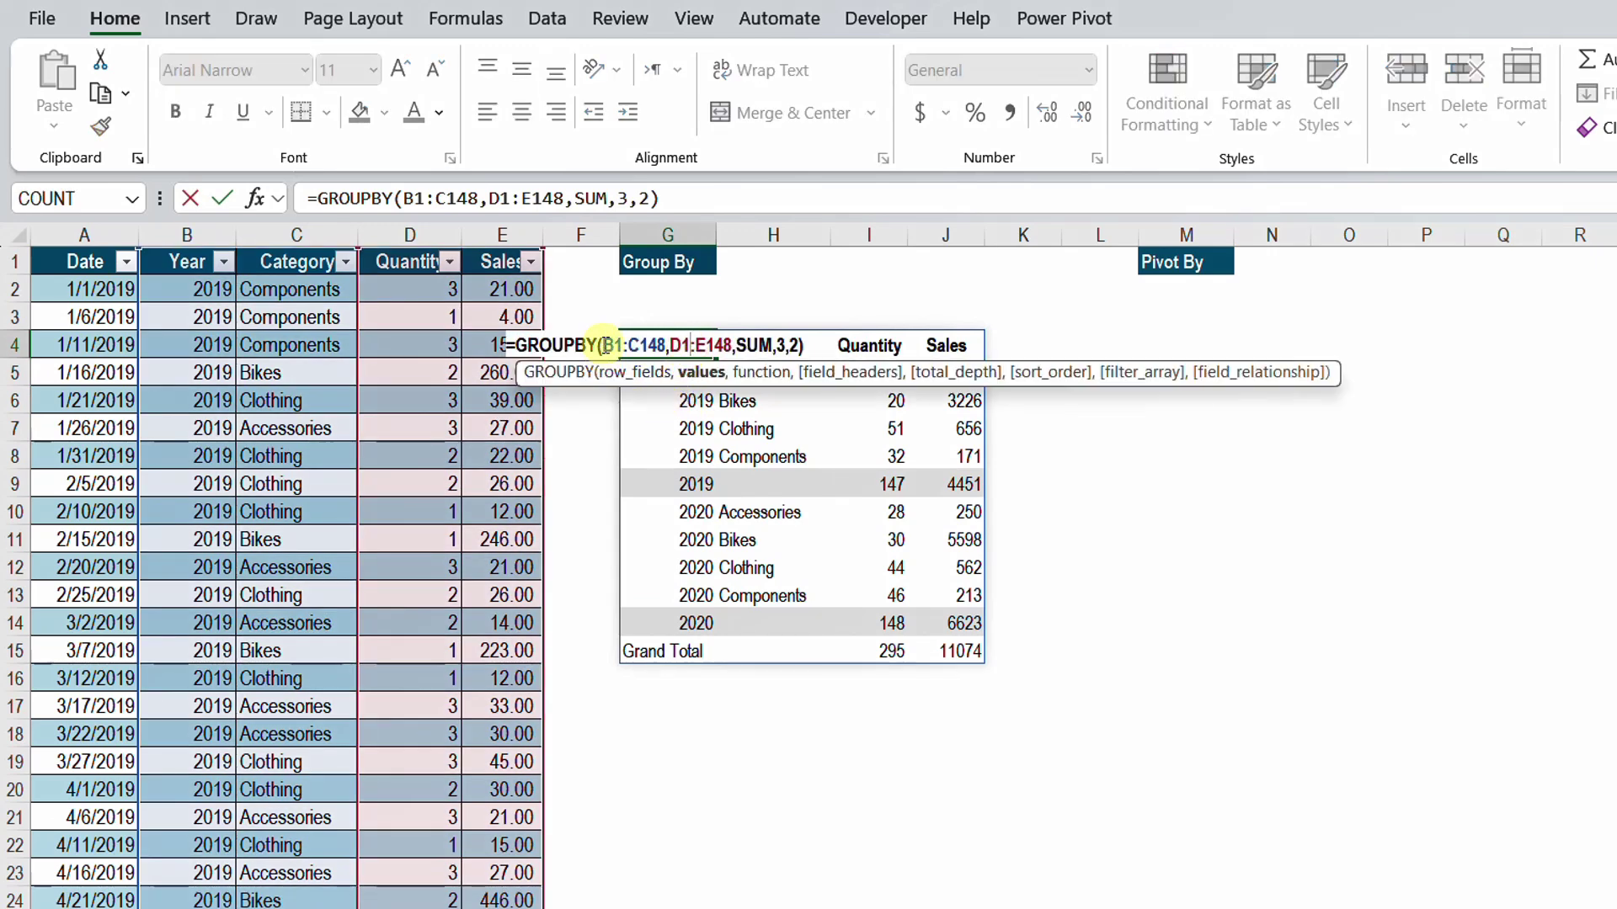
pyautogui.moveTo(603, 346); pyautogui.dragTo(665, 346)
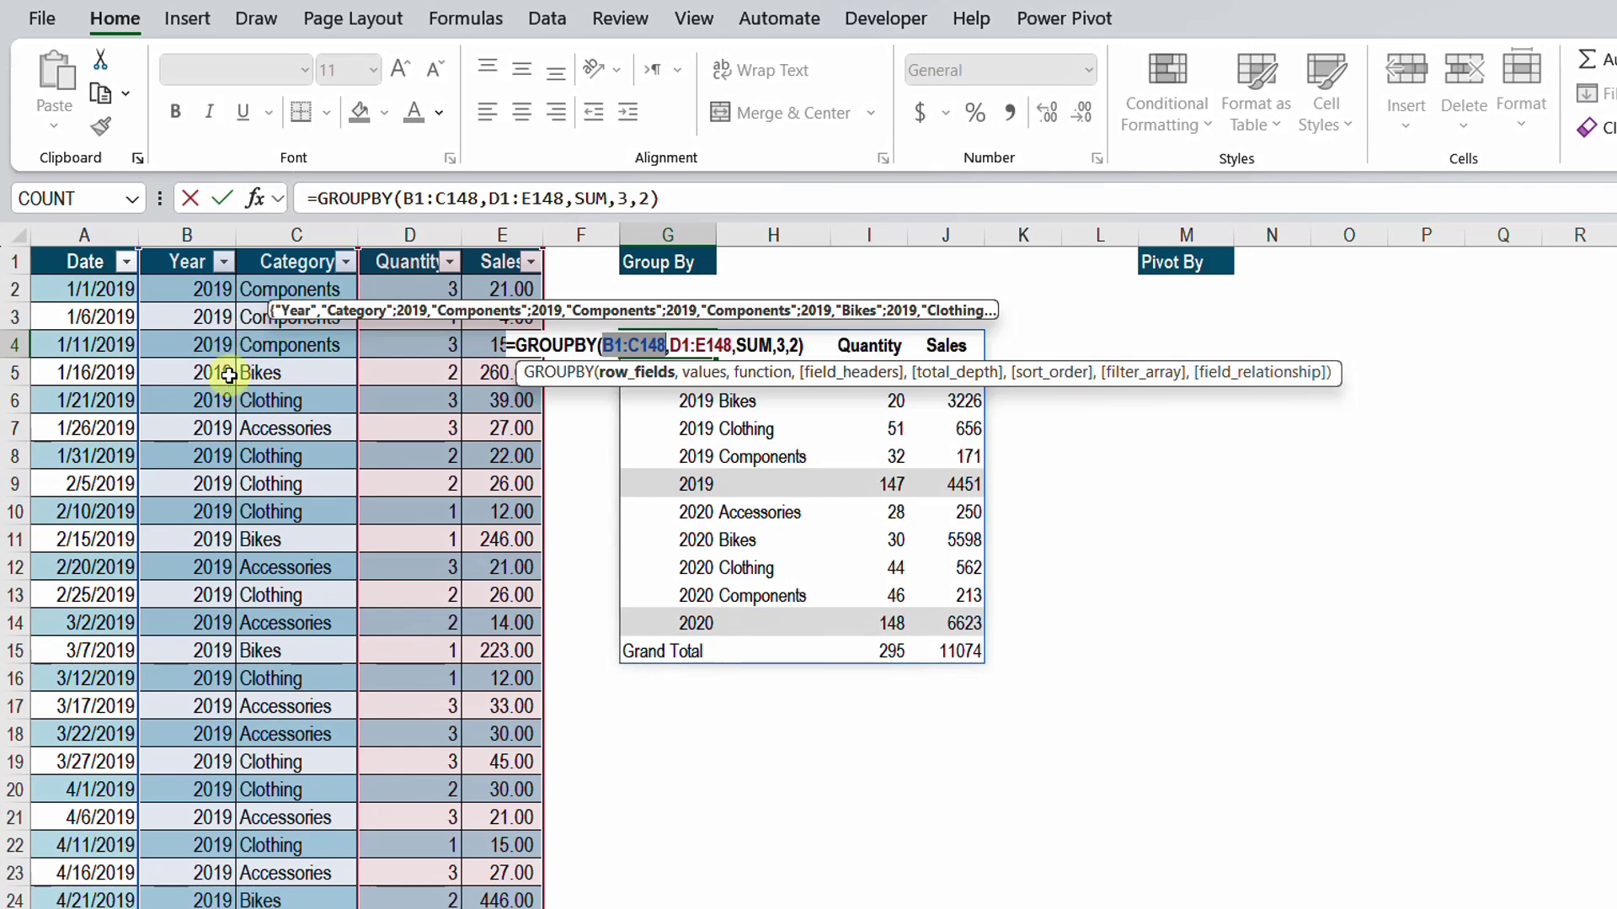
pyautogui.click(183, 252)
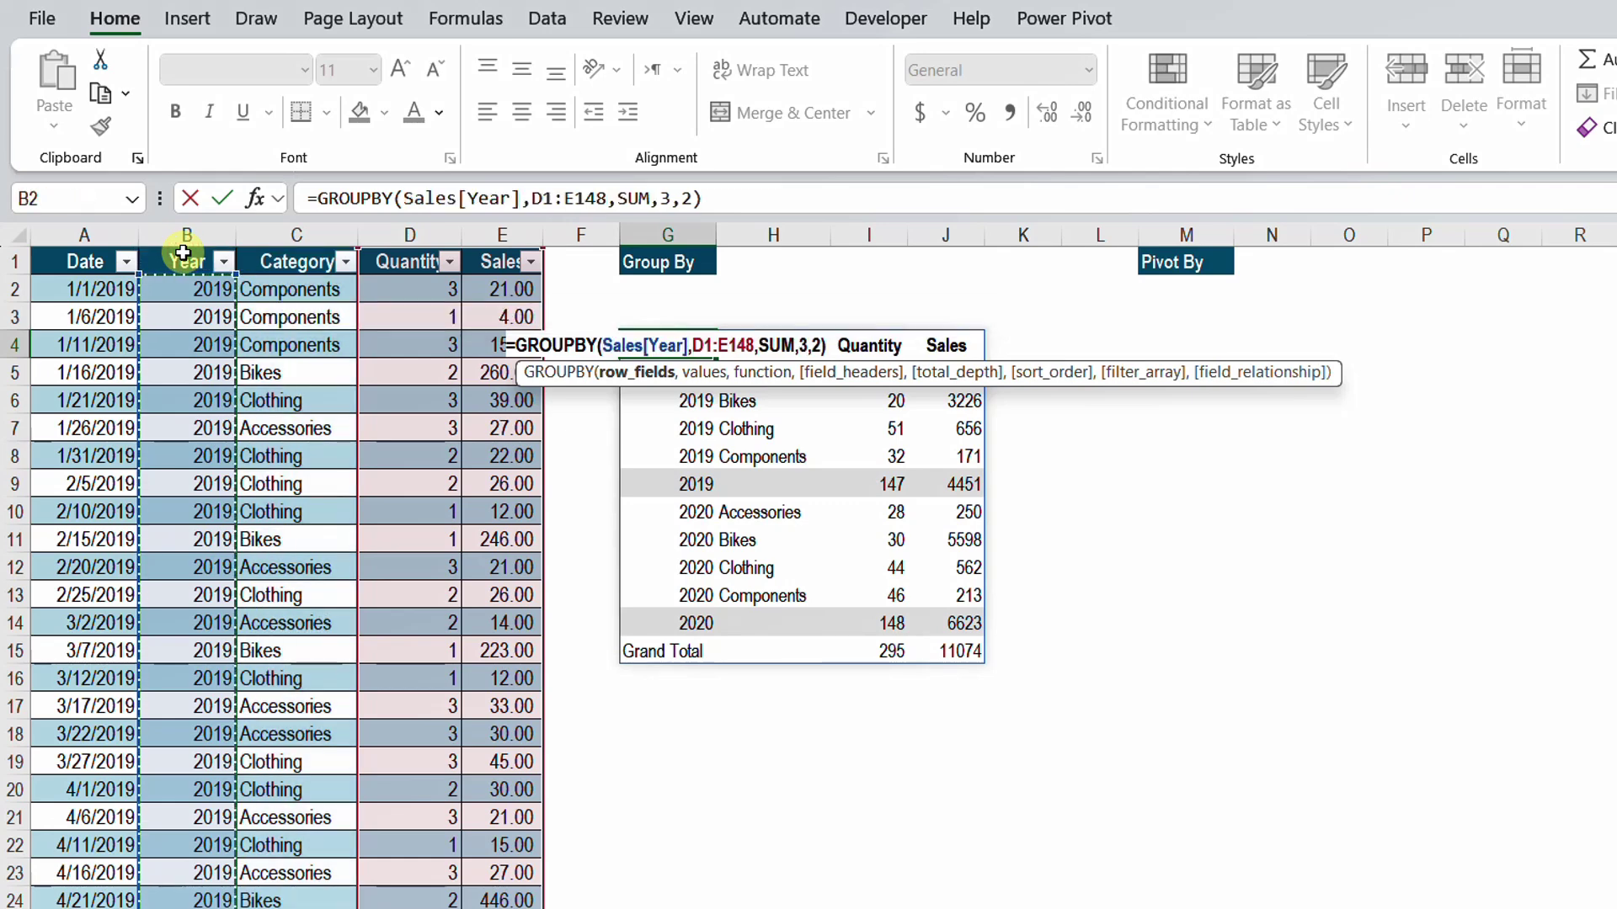
pyautogui.click(183, 253)
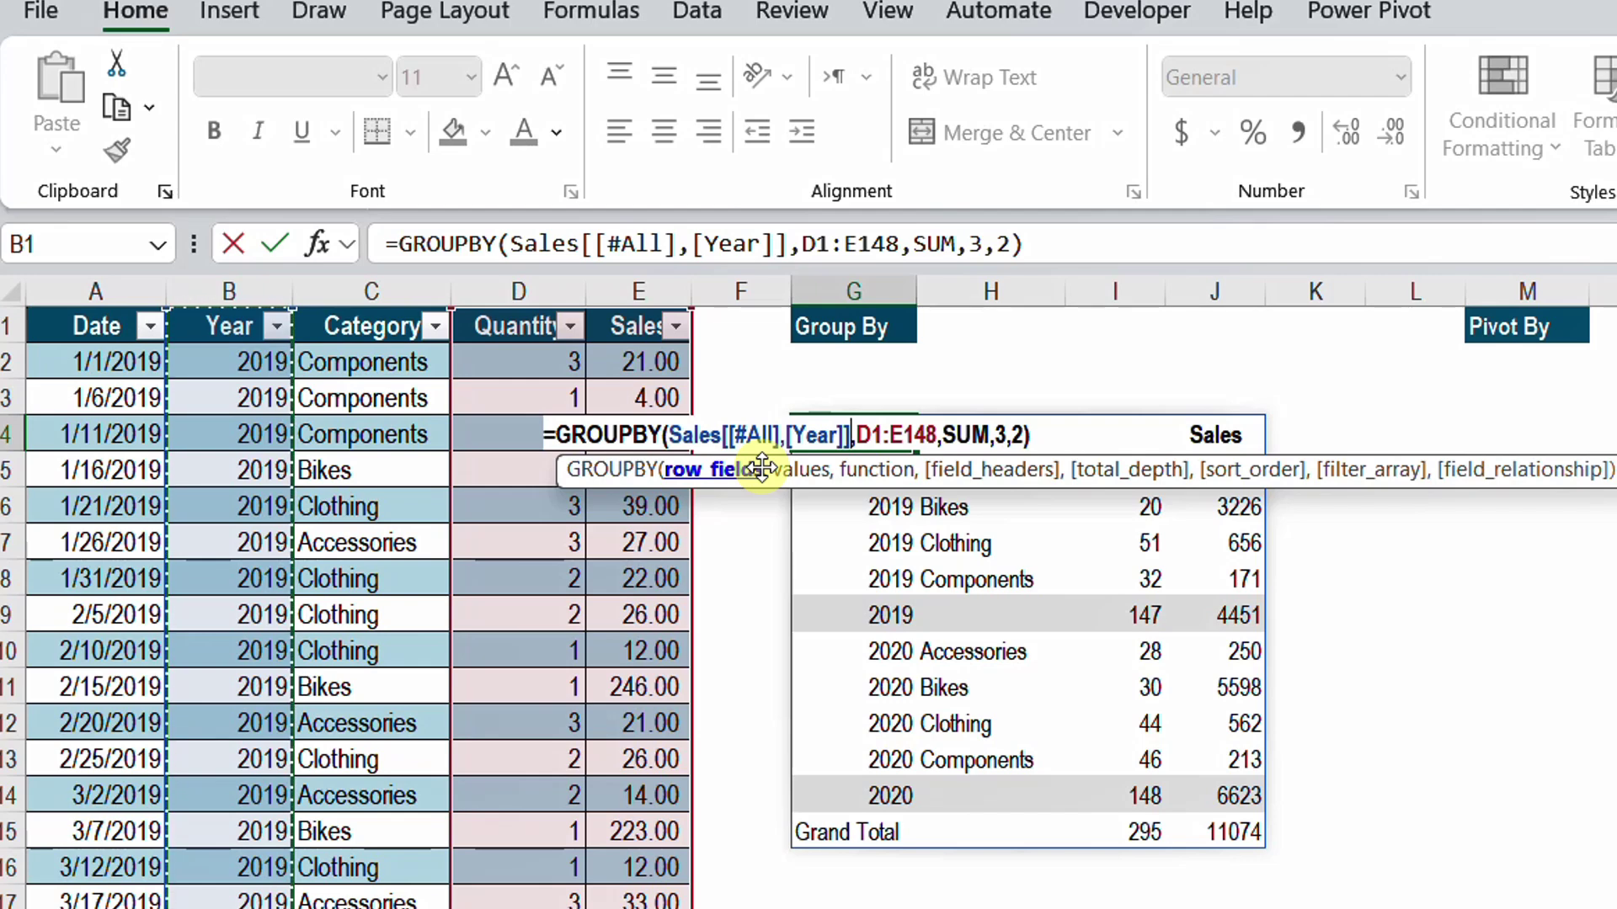
pyautogui.hotkey('shift', 'Right')
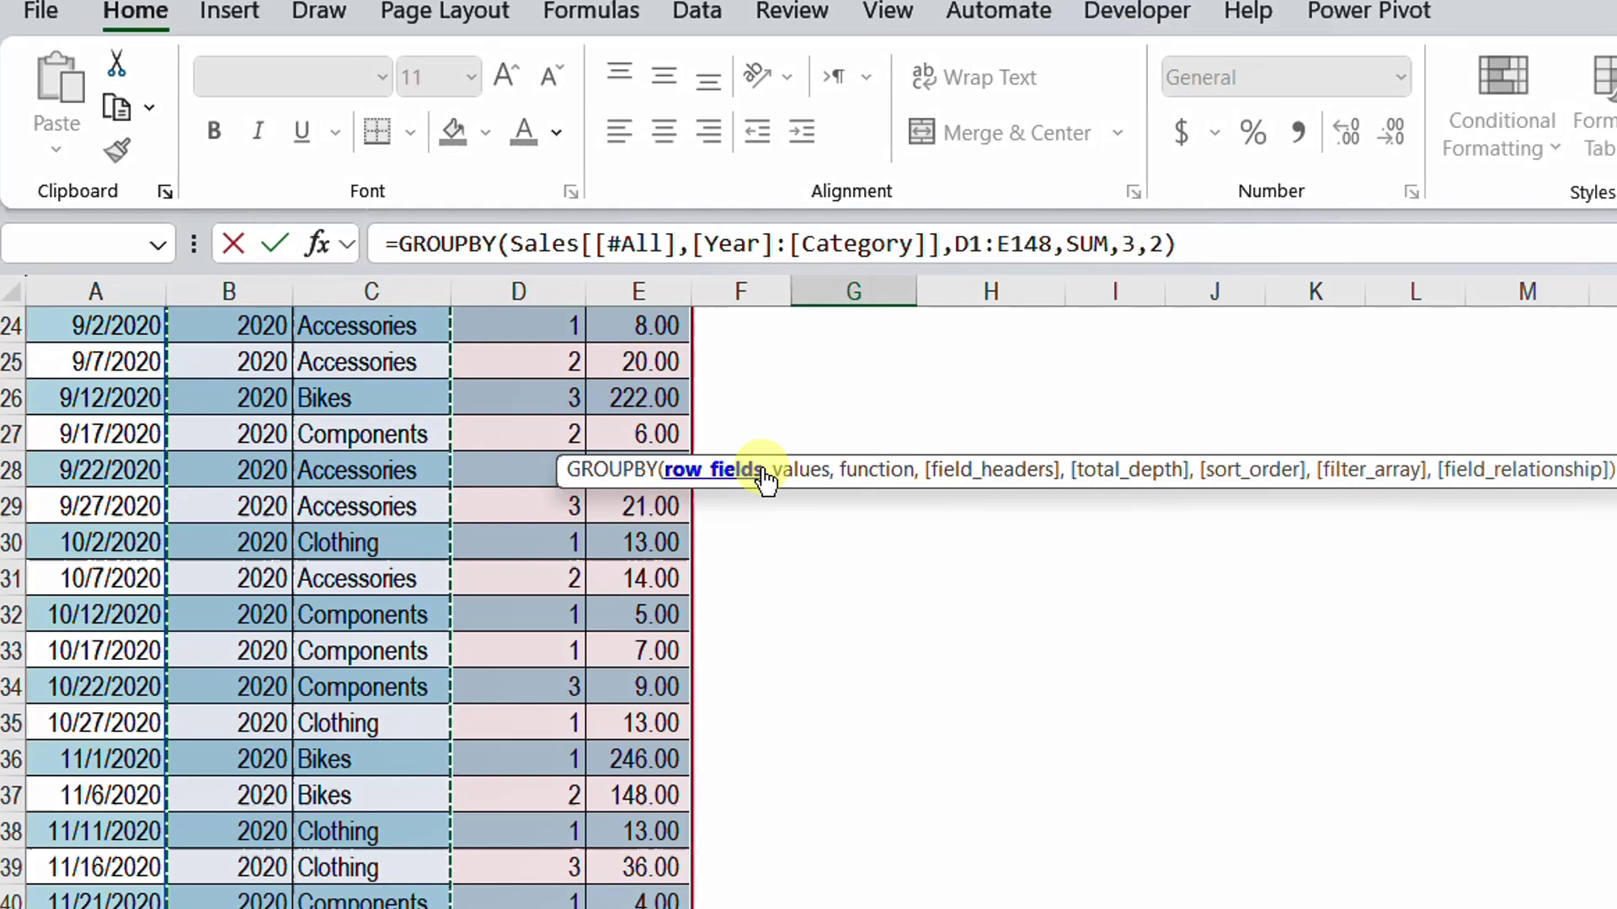
pyautogui.scroll(20, 766, 478)
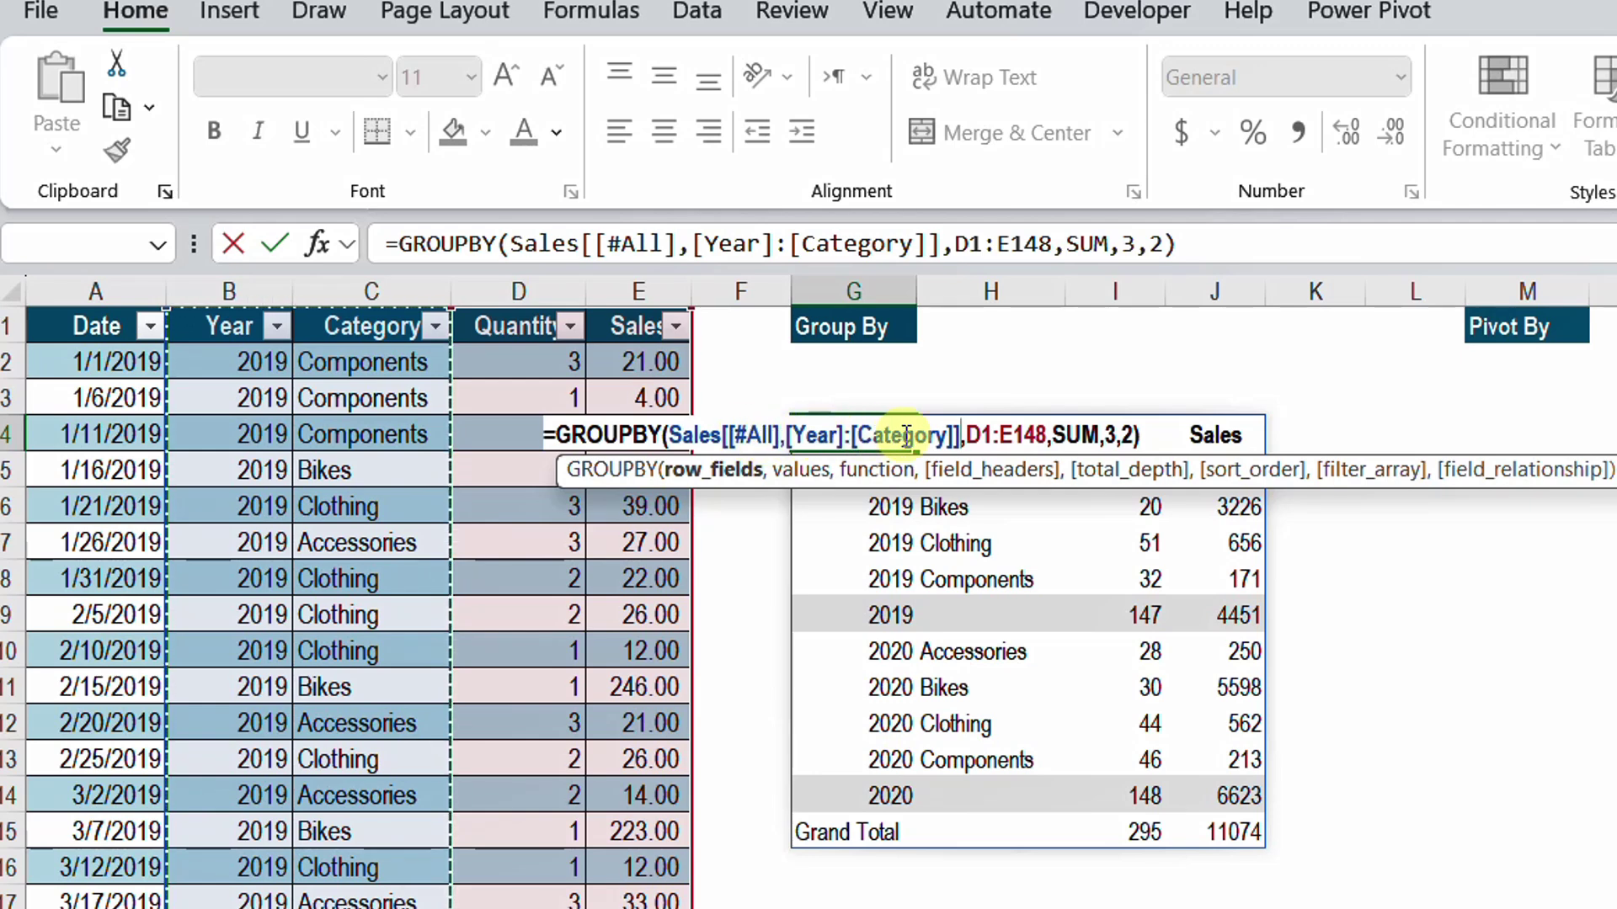
# Replace the values range in the G4 GROUPBY formula with the table reference Sales[[#All],[Quantity]:[Sales]].
pyautogui.moveTo(966, 438); pyautogui.dragTo(1019, 453)
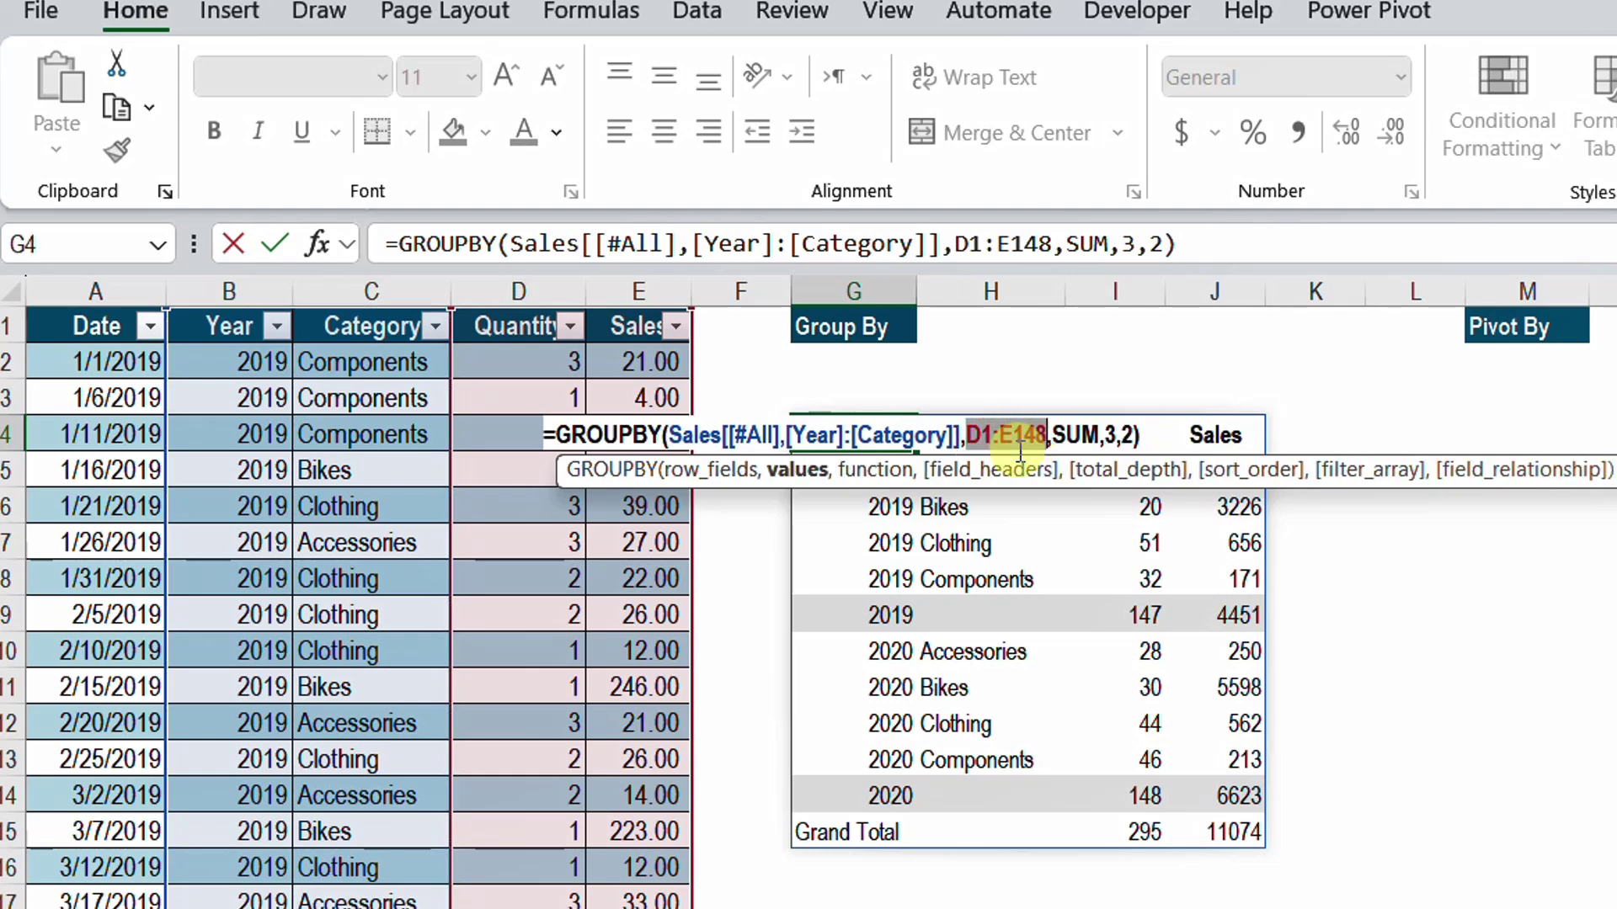
pyautogui.click(522, 316)
pyautogui.hotkey('shift', 'Right')
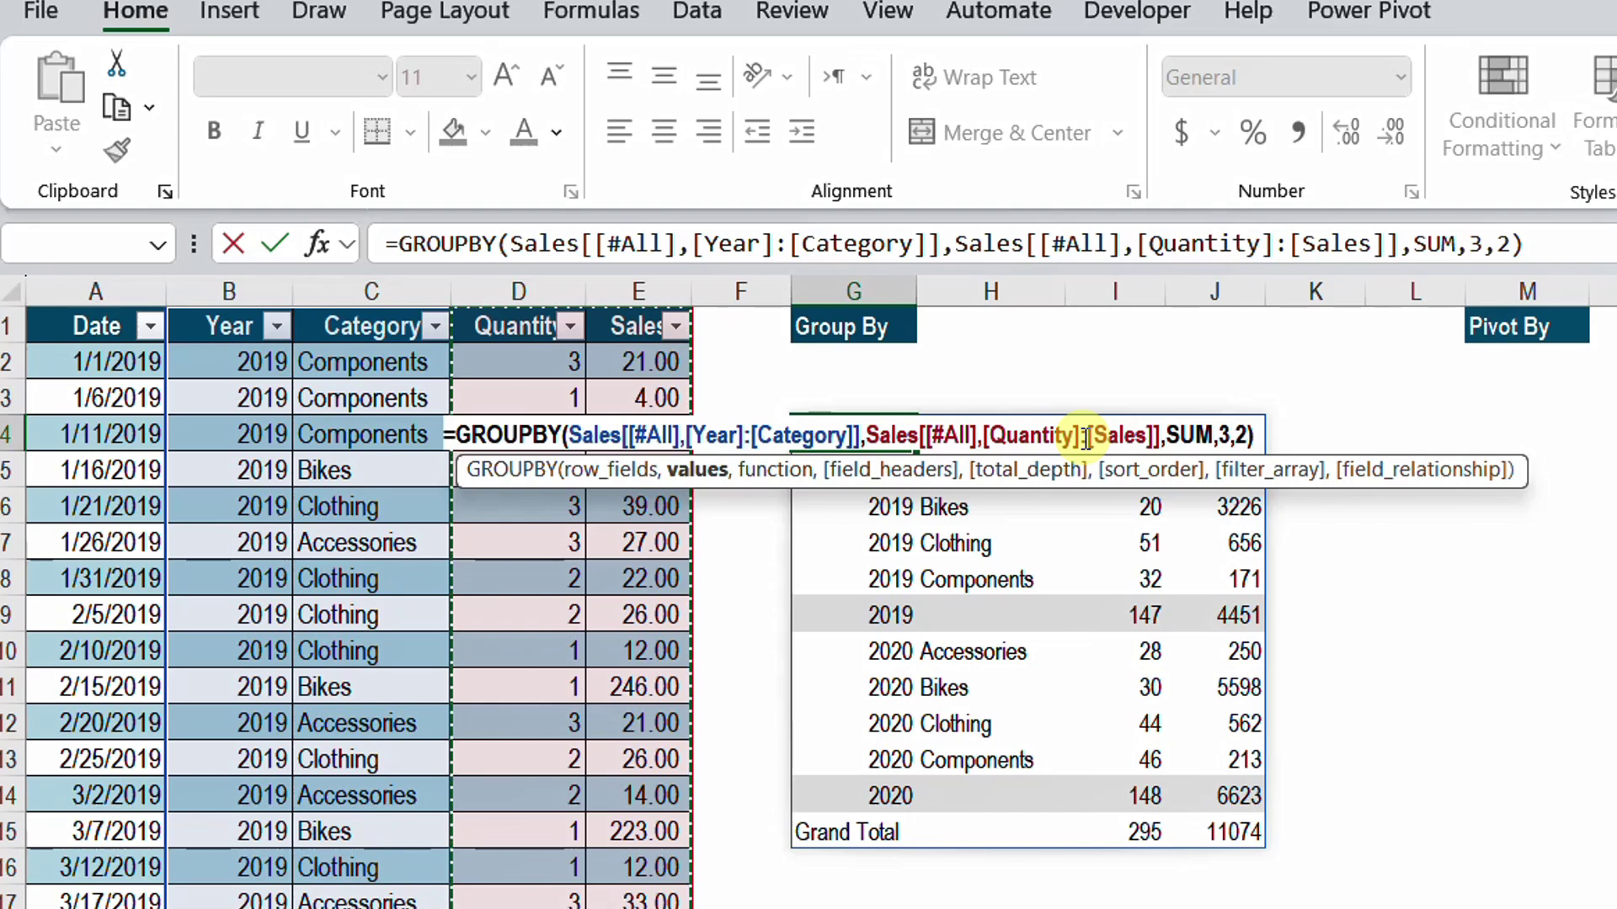
pyautogui.press('Return')
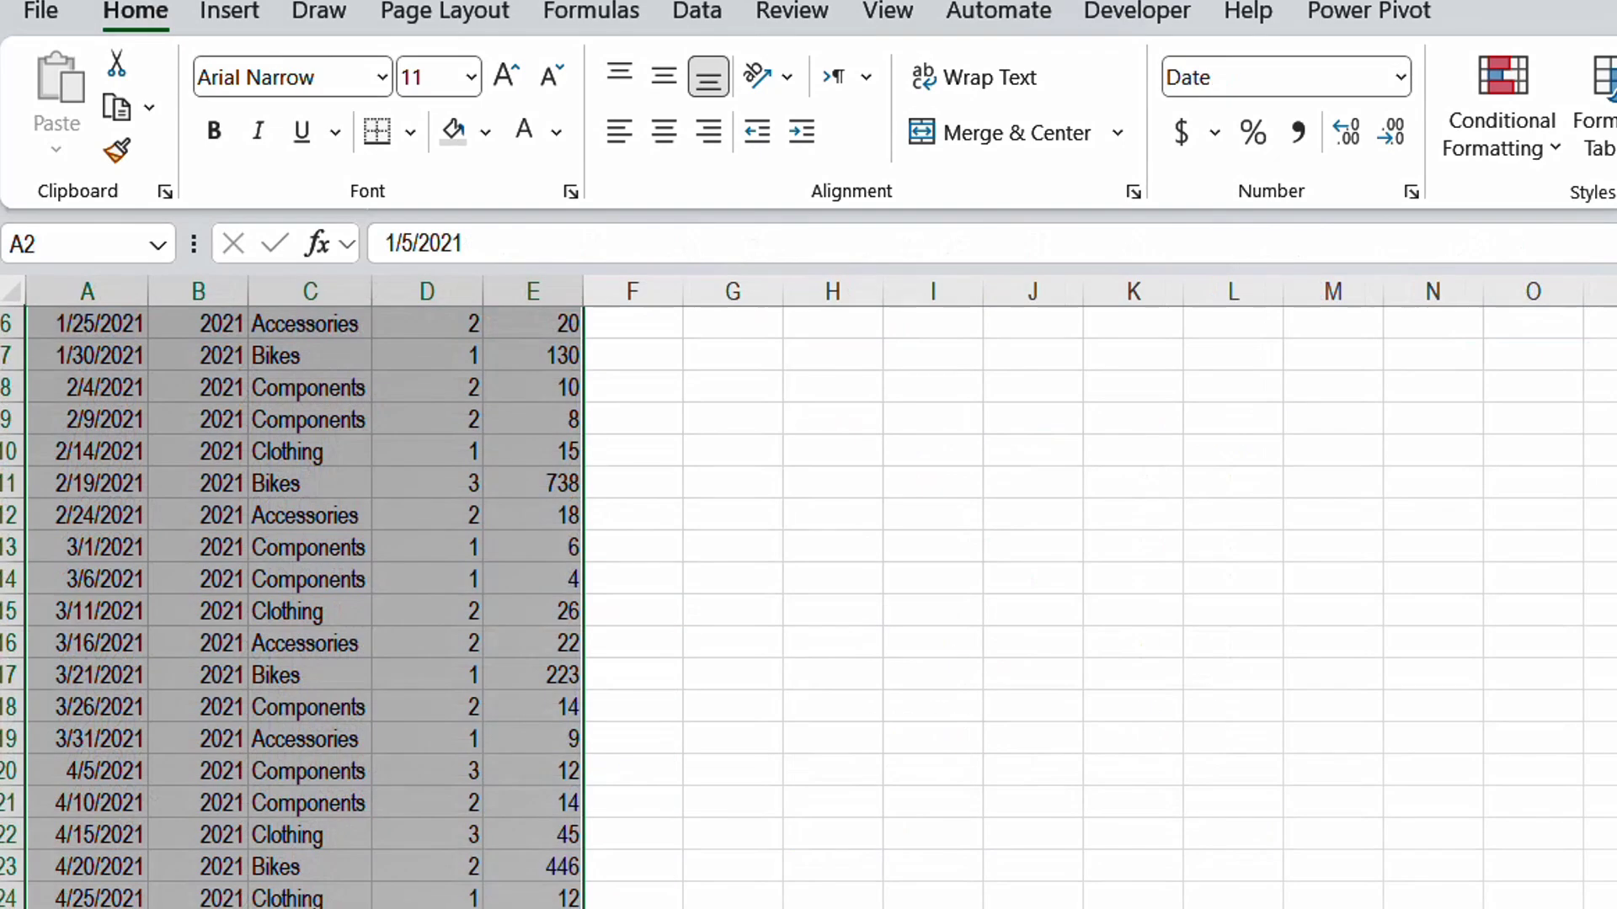
# Copy the 2021 records from the other sheet and paste them directly below the Sales table, starting at A149.
pyautogui.hotkey('ctrl', 'c')
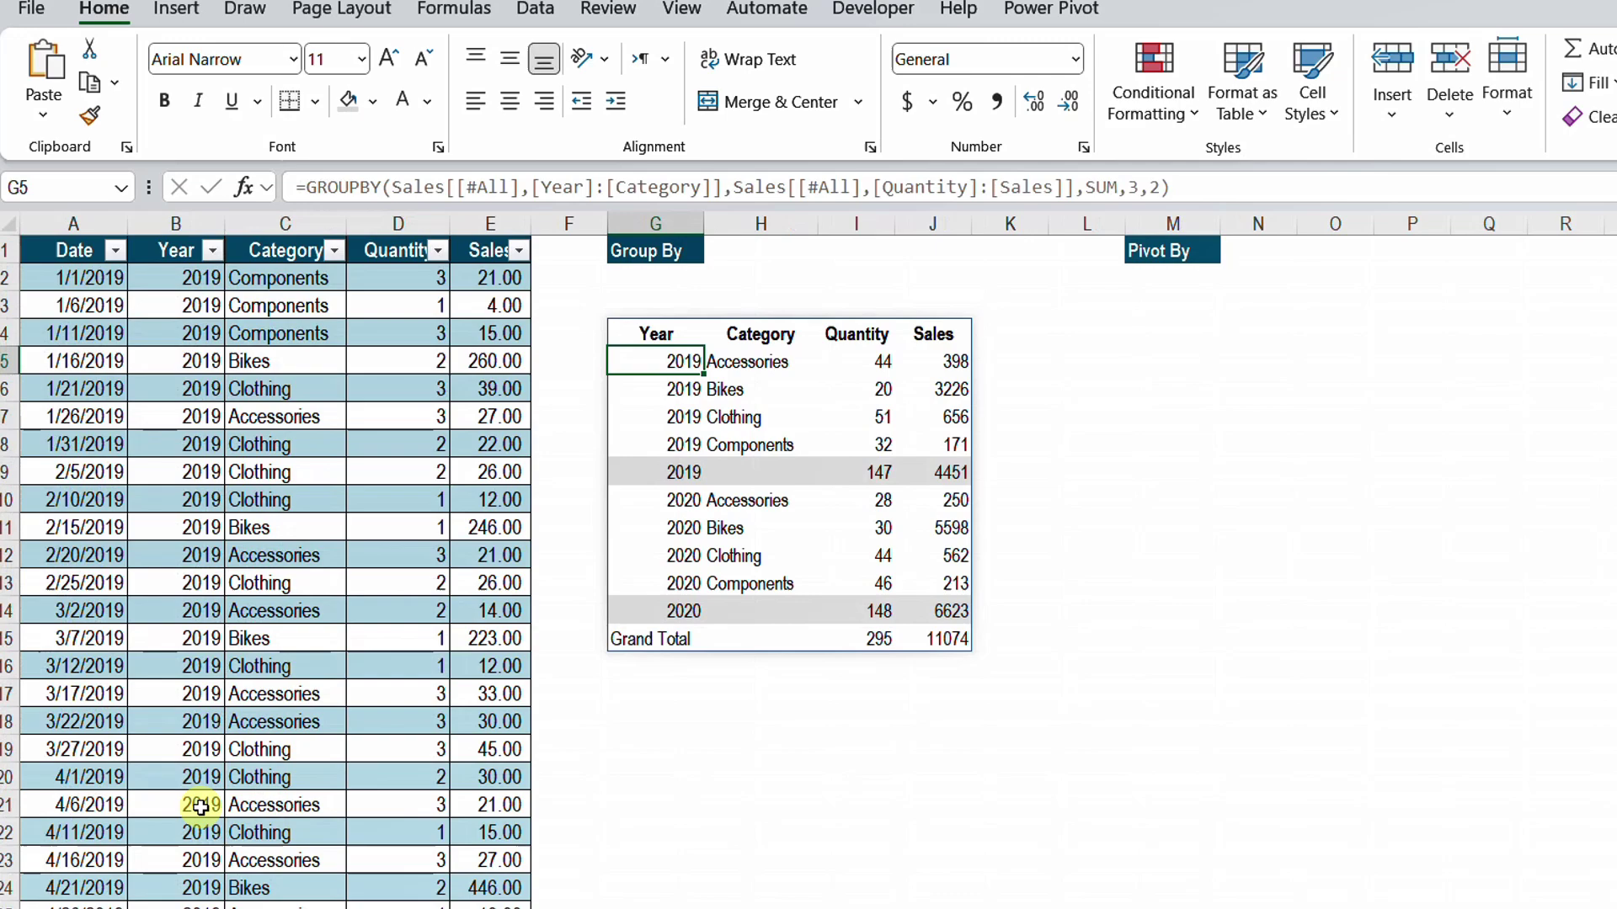
pyautogui.click(186, 773)
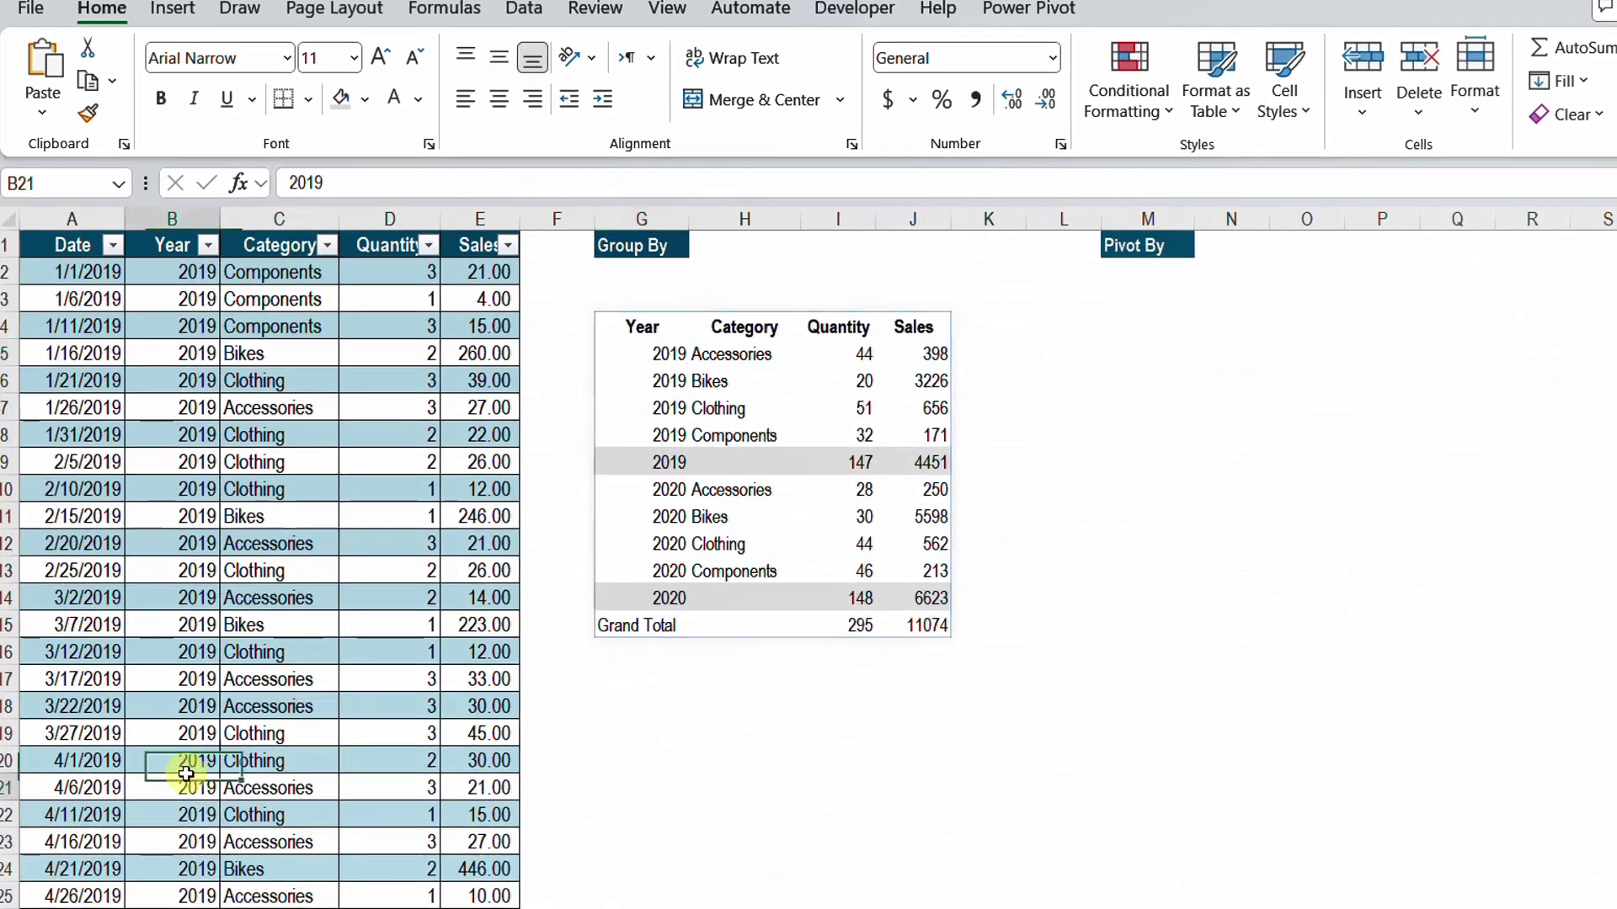
pyautogui.hotkey('ctrl', 'Down')
pyautogui.press('Down')
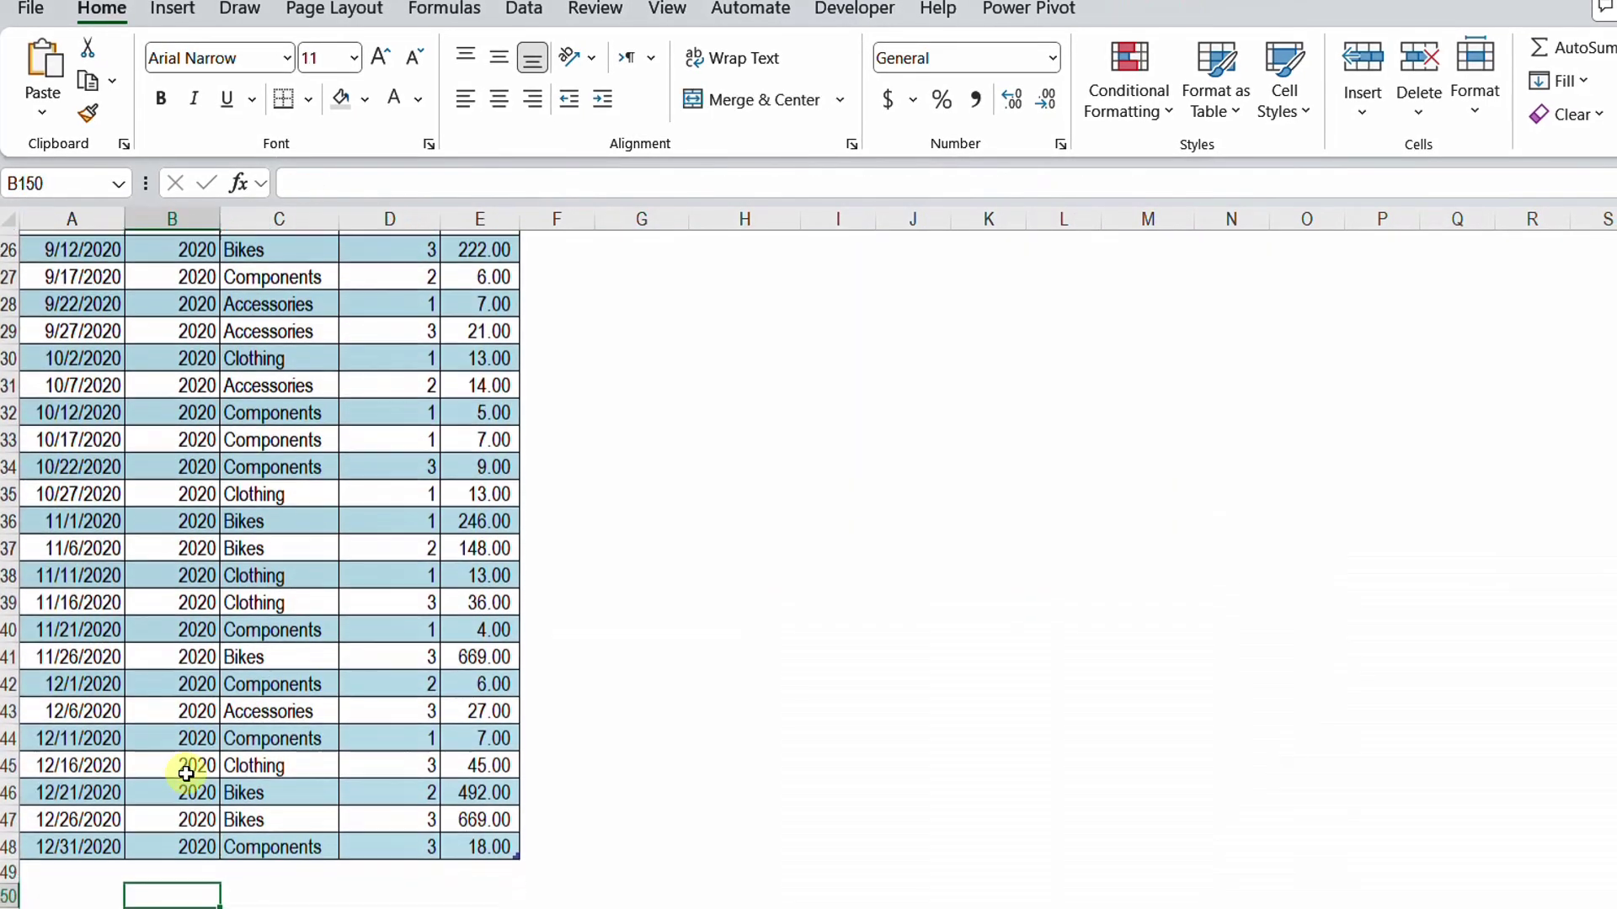
pyautogui.press('Left')
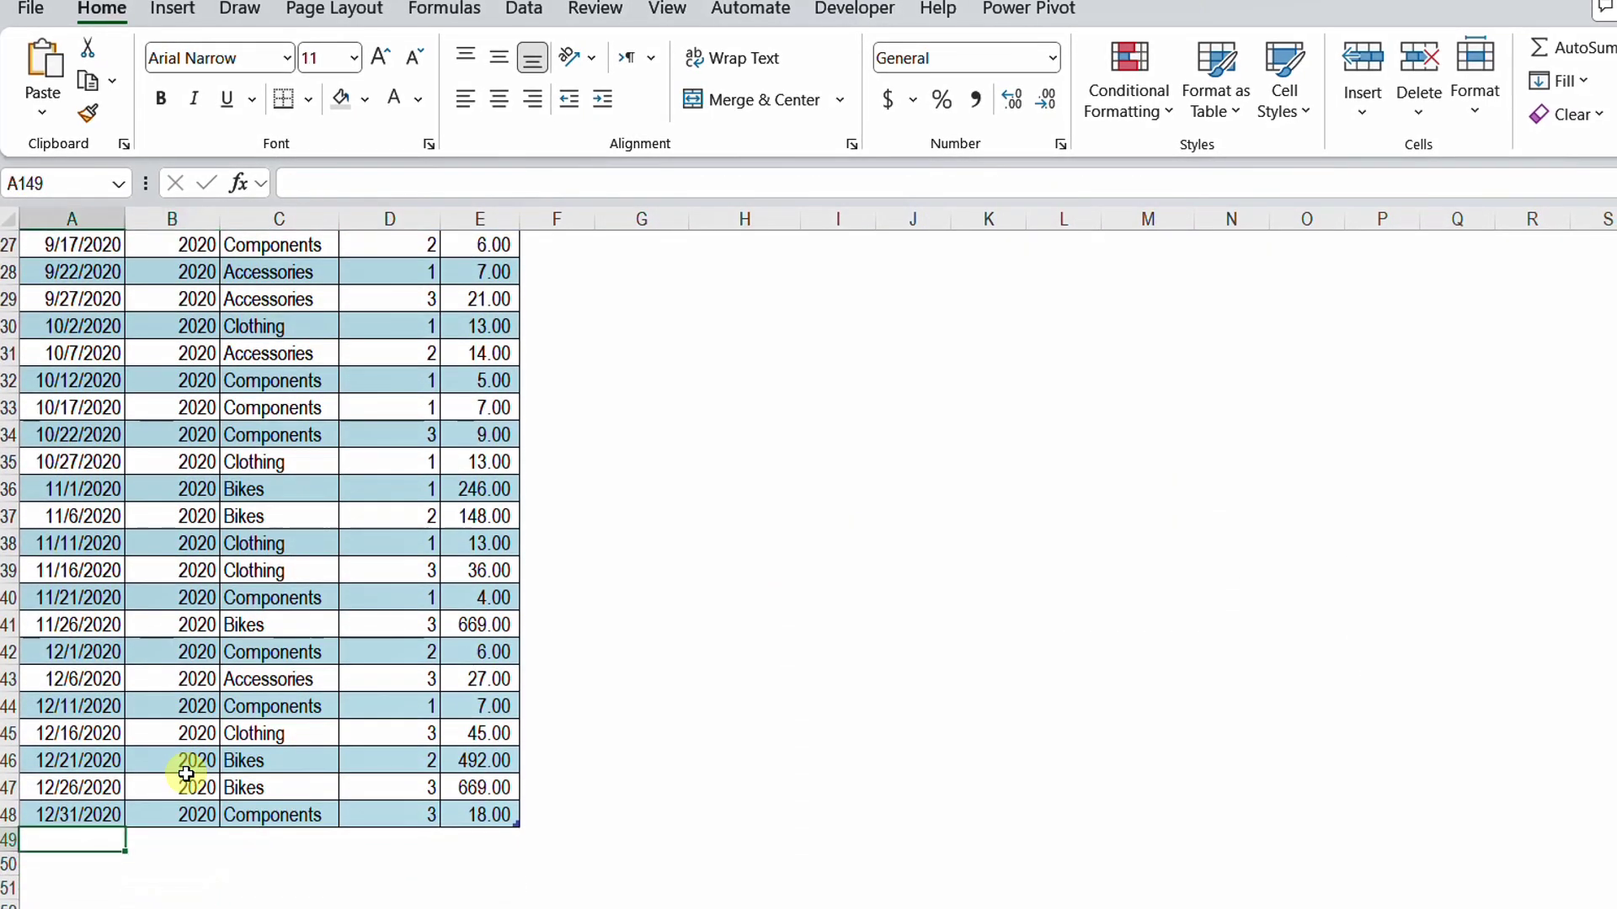
pyautogui.hotkey('ctrl', 'v')
pyautogui.hotkey('ctrl', 'Down')
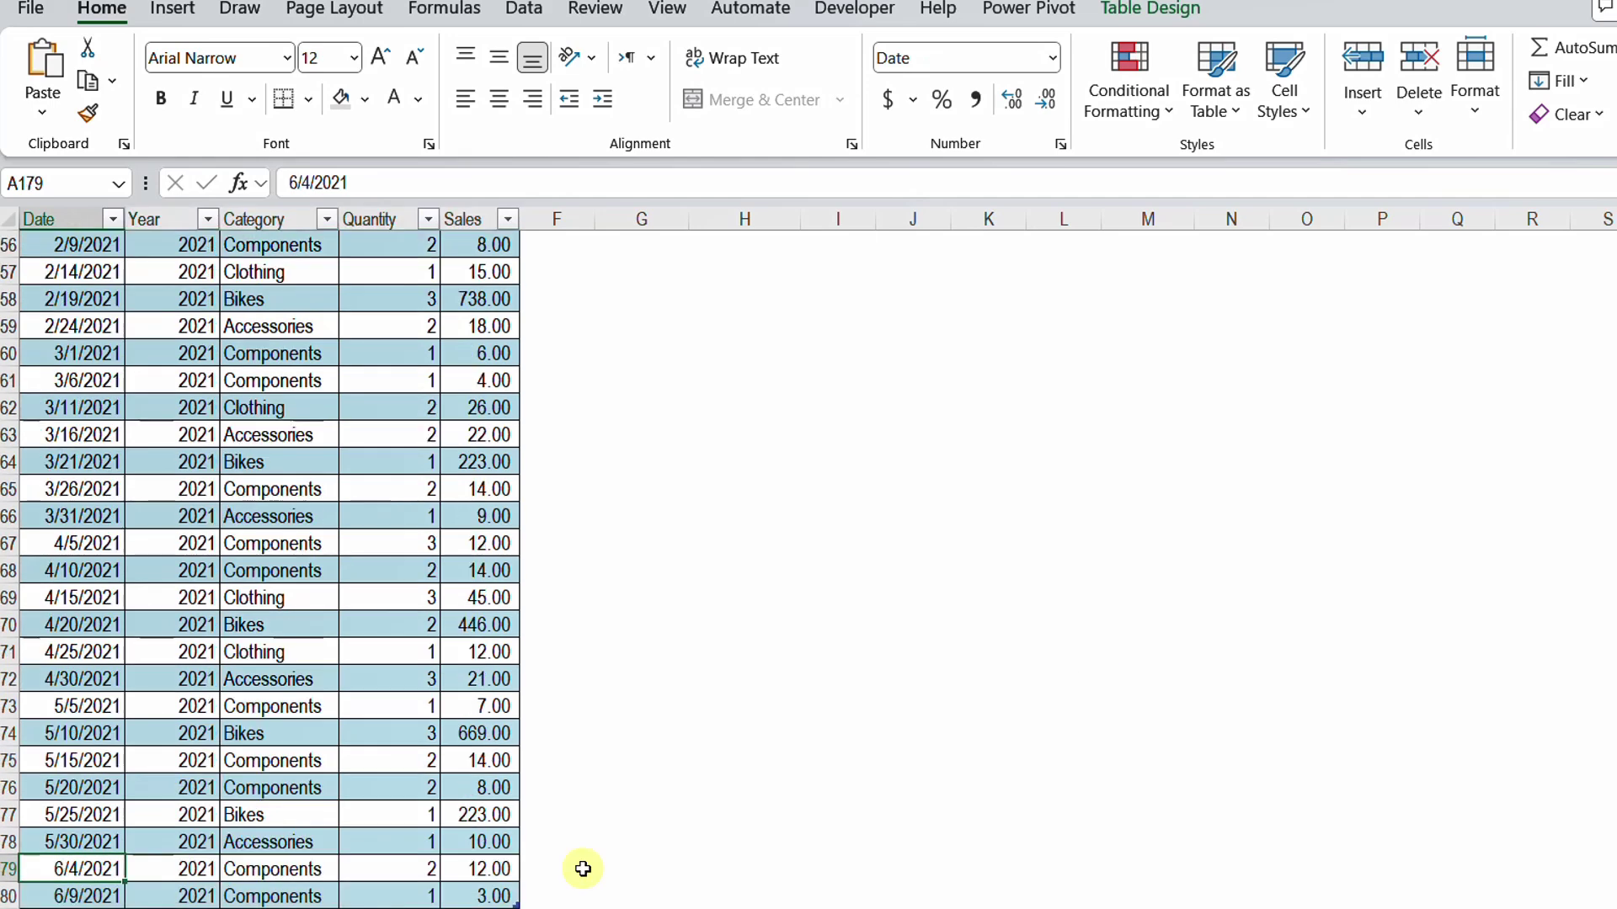
pyautogui.hotkey('ctrl', 'Home')
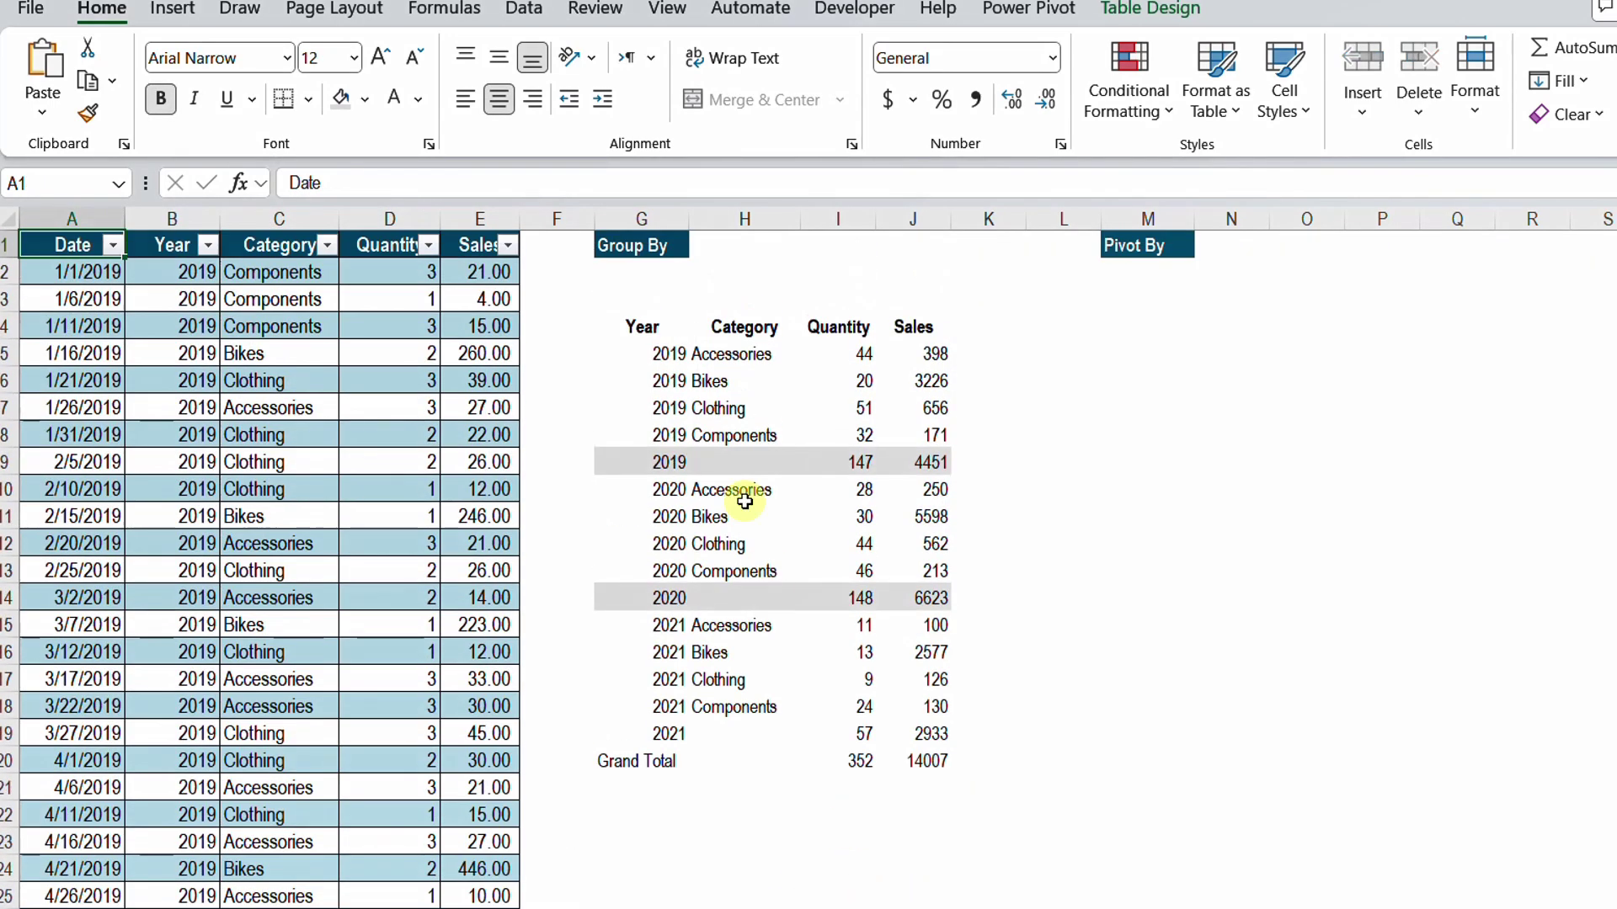
# Examine the 2021 groups and the year, category, quantity and sales columns in the GROUPBY result.
pyautogui.moveTo(669, 624); pyautogui.dragTo(898, 737)
pyautogui.click(995, 619)
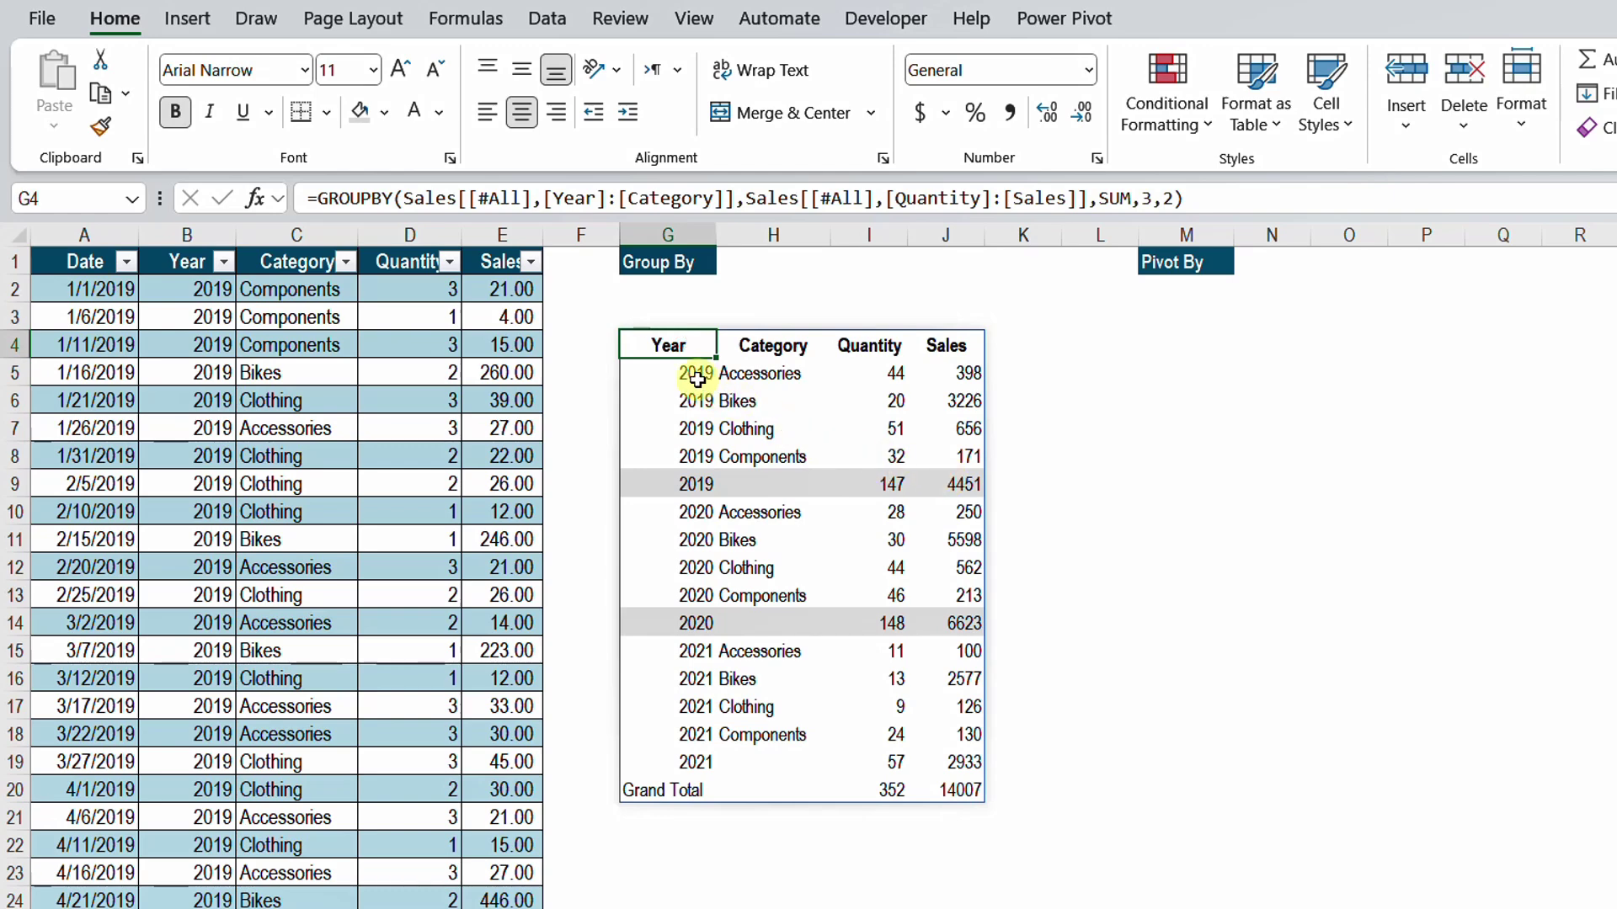
pyautogui.moveTo(696, 373); pyautogui.dragTo(739, 375)
pyautogui.click(696, 376)
pyautogui.click(758, 376)
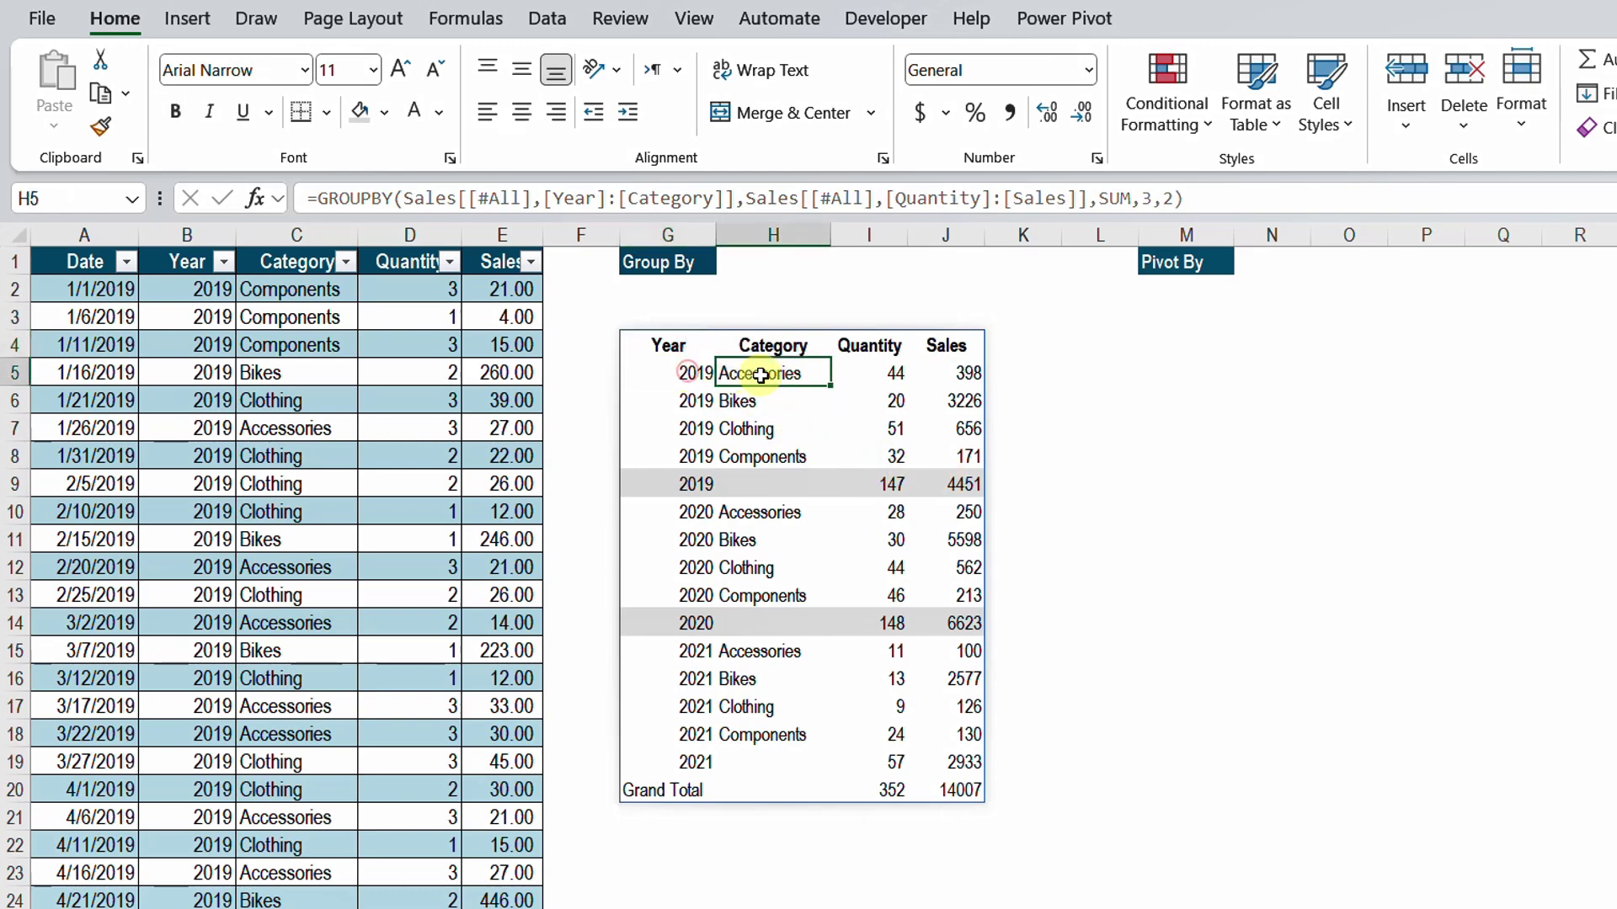
pyautogui.click(884, 372)
pyautogui.click(943, 372)
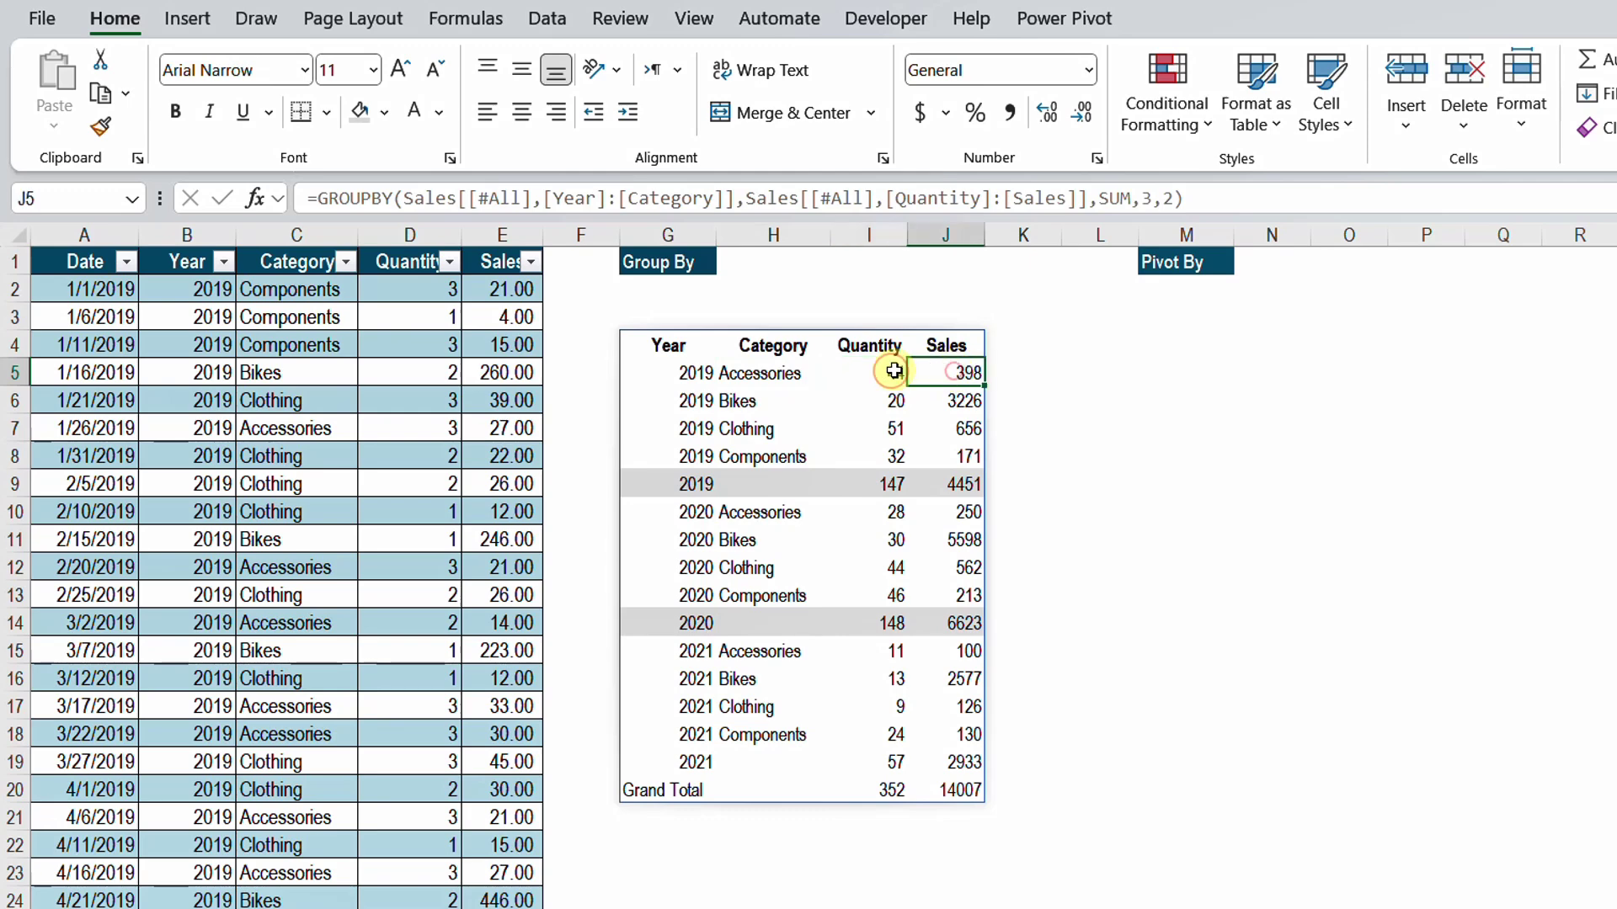
pyautogui.click(884, 372)
pyautogui.click(943, 372)
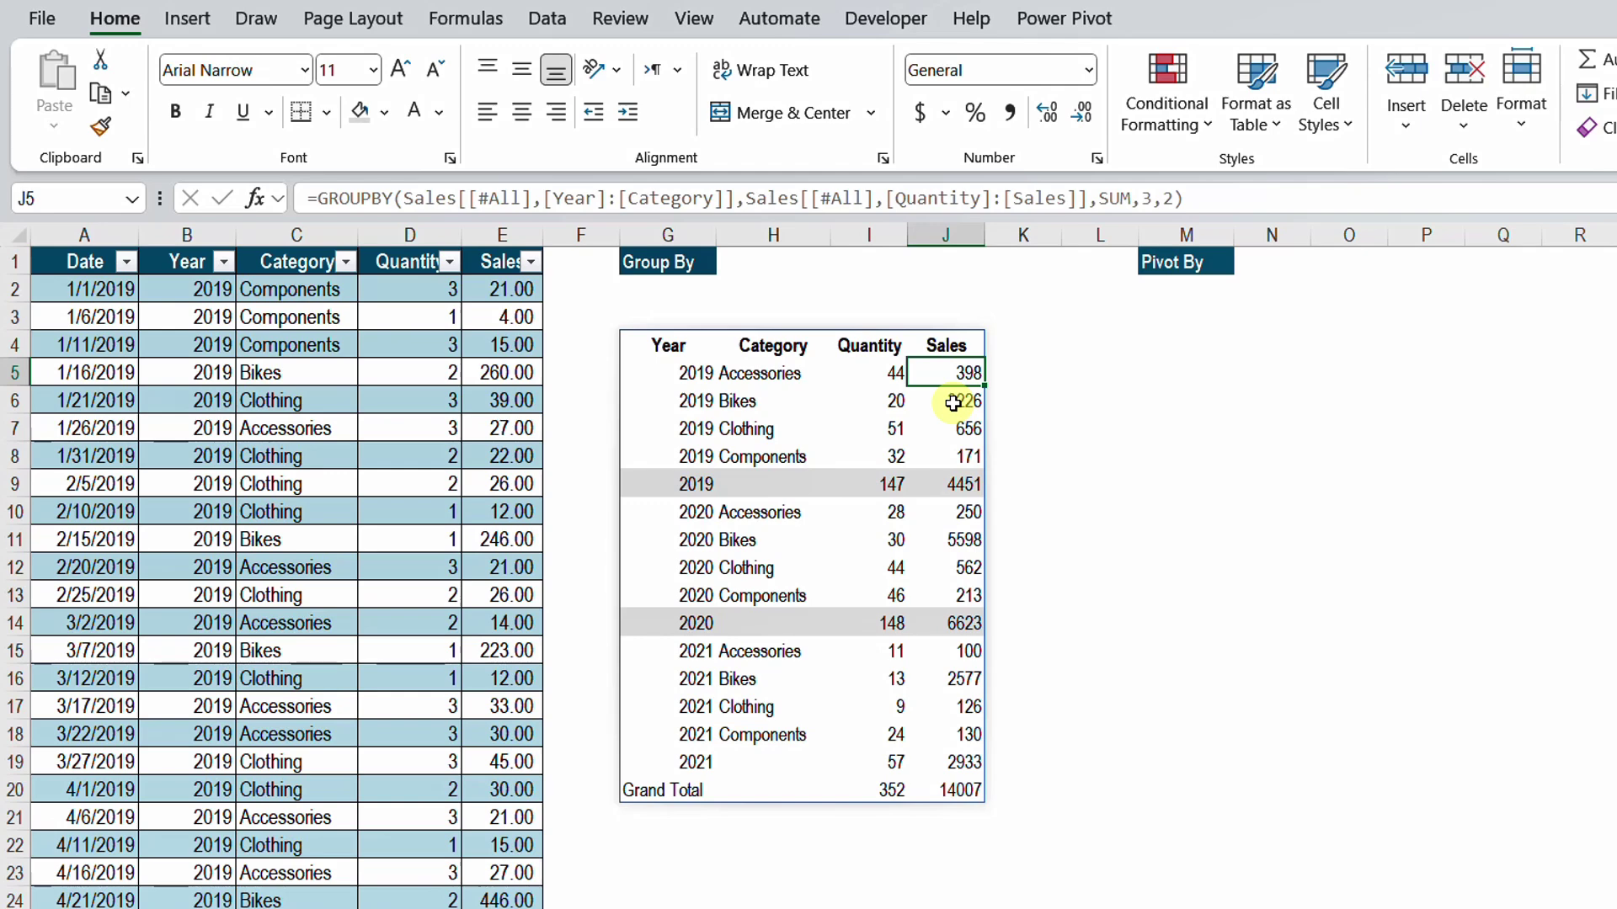
# Enter sample year headings 2019 in M3 and 2020 in N3 below the Pivot By label.
pyautogui.click(1180, 320)
pyautogui.write('2019')
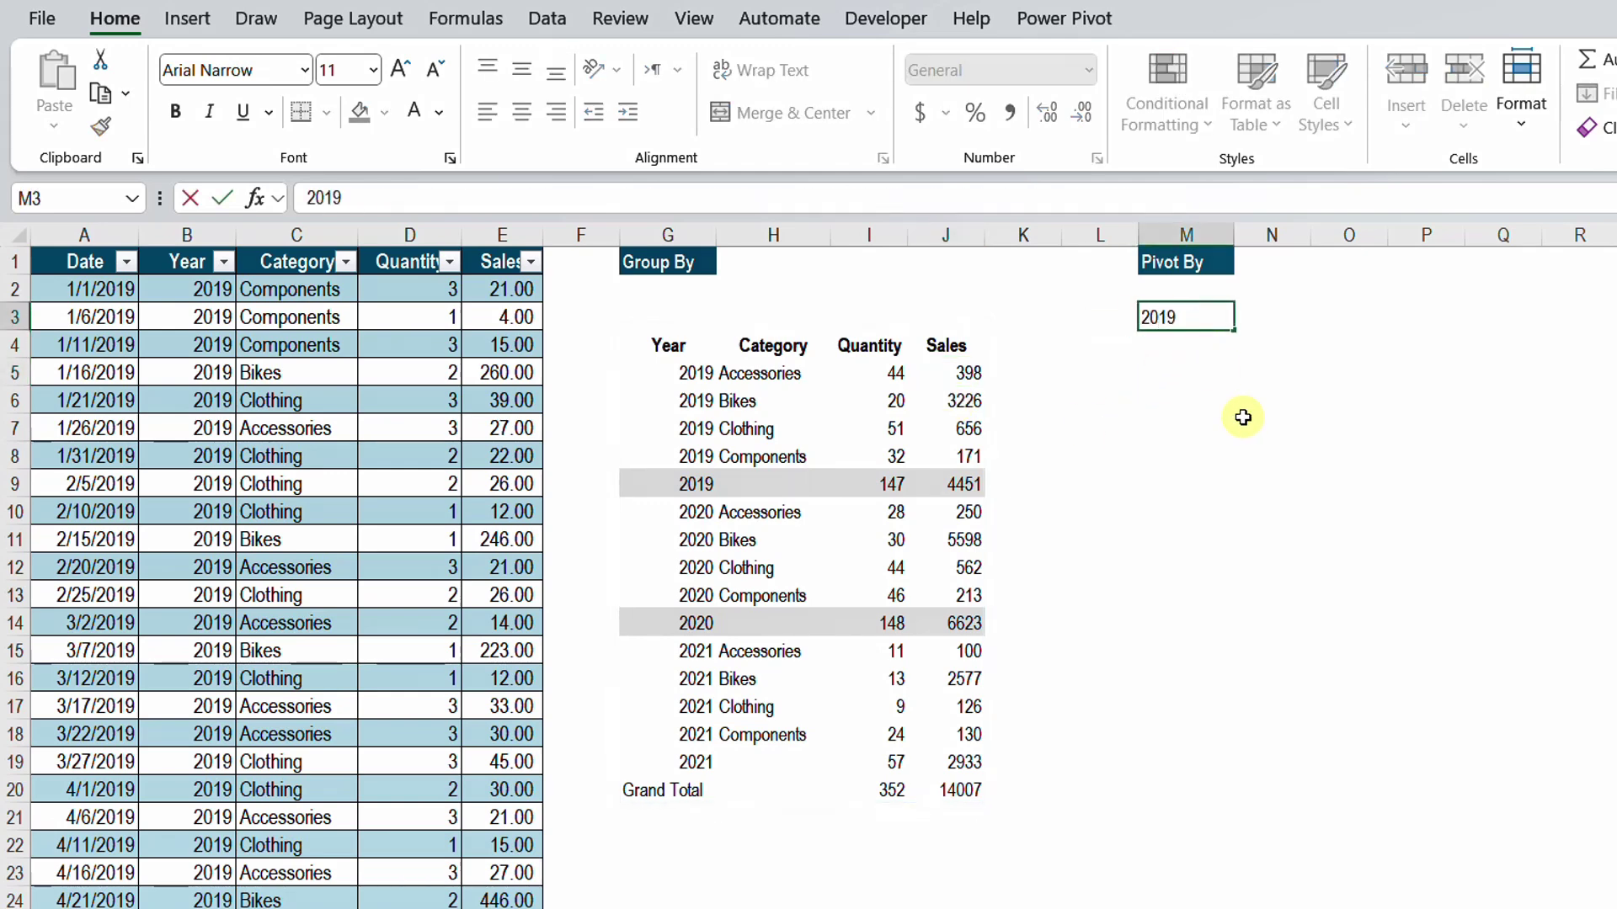
pyautogui.press('Tab')
pyautogui.write('2020')
pyautogui.press('Return')
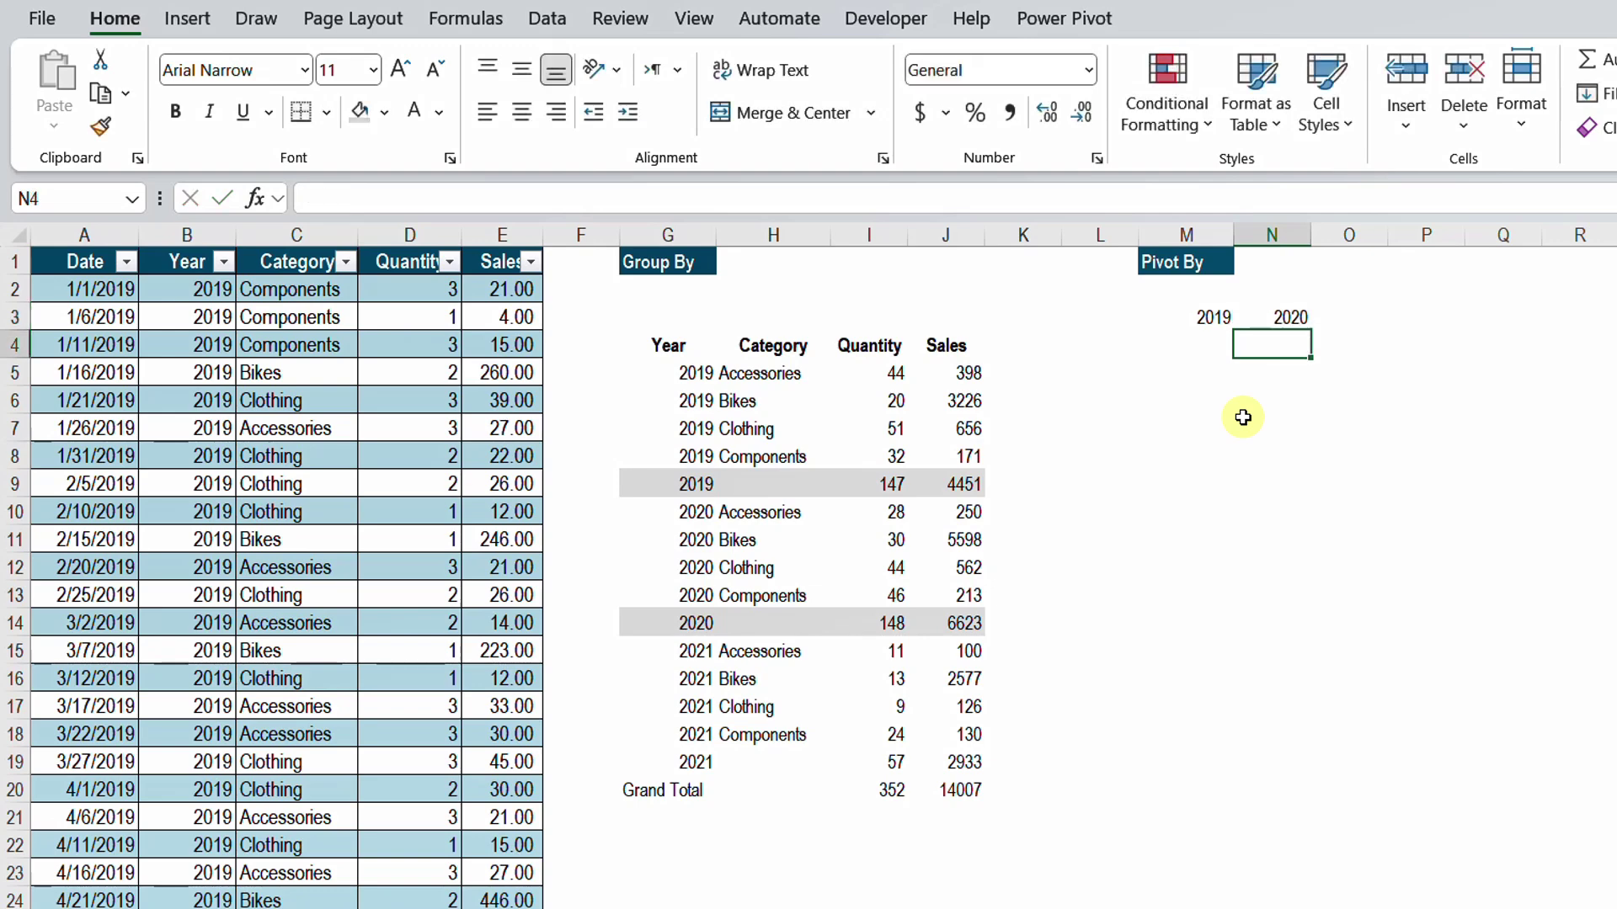
# Copy the four category names from H5:H8 to L4:L7 as sample row labels, and select the empty grid M4:N7.
pyautogui.press('Left')
pyautogui.press('Left')
pyautogui.moveTo(741, 373); pyautogui.dragTo(761, 455)
pyautogui.hotkey('ctrl', 'c')
pyautogui.click(1144, 347)
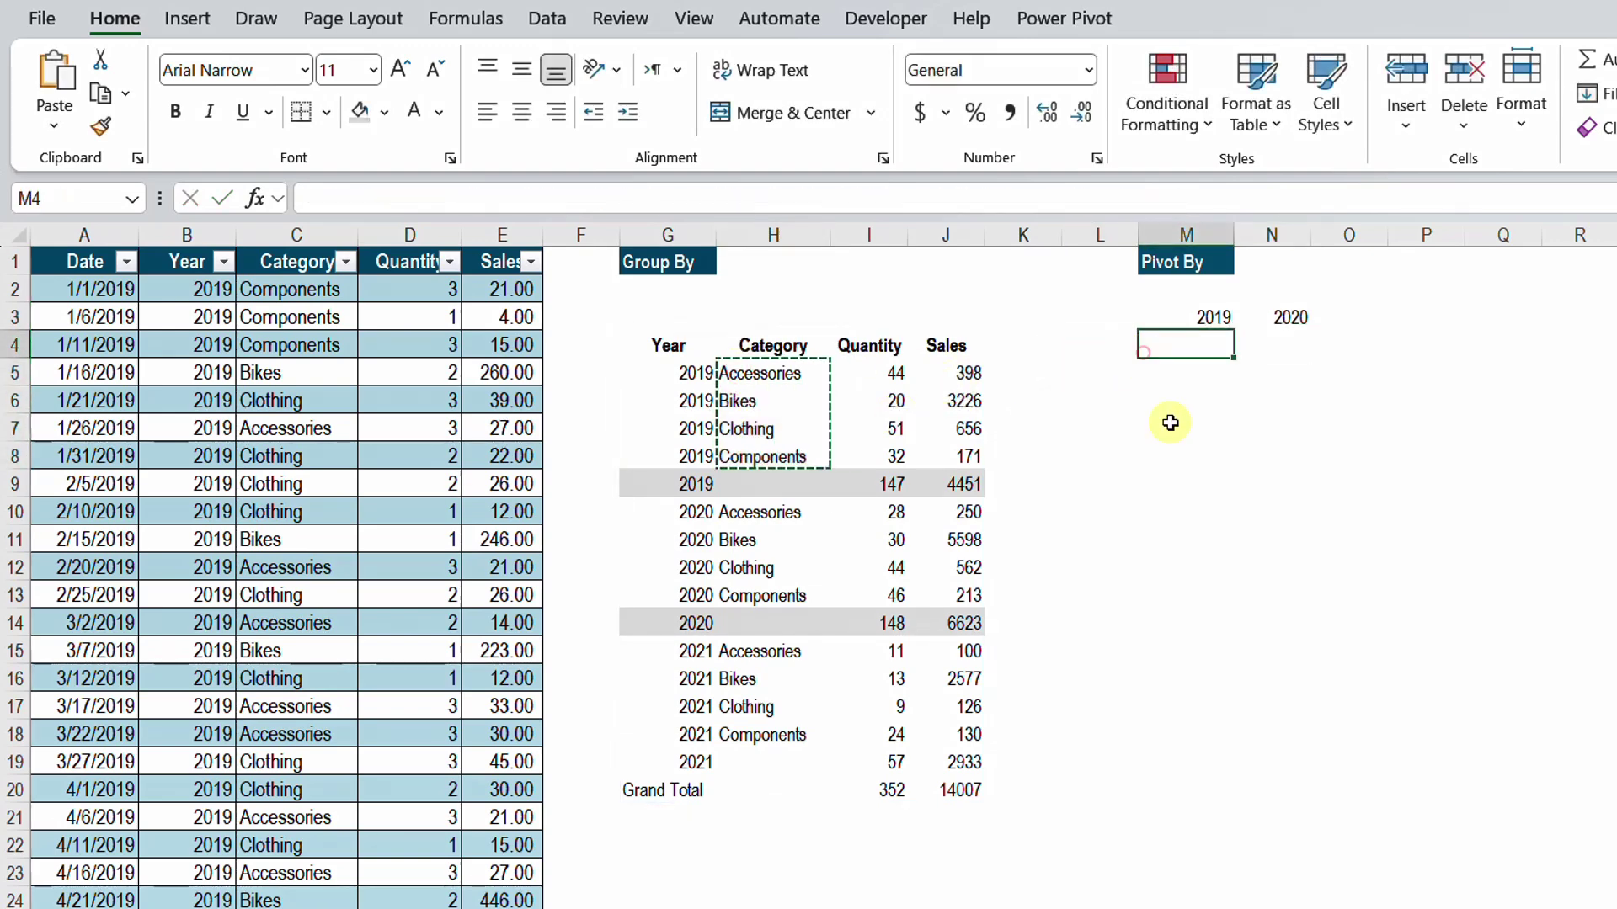
pyautogui.press('Left')
pyautogui.hotkey('ctrl', 'v')
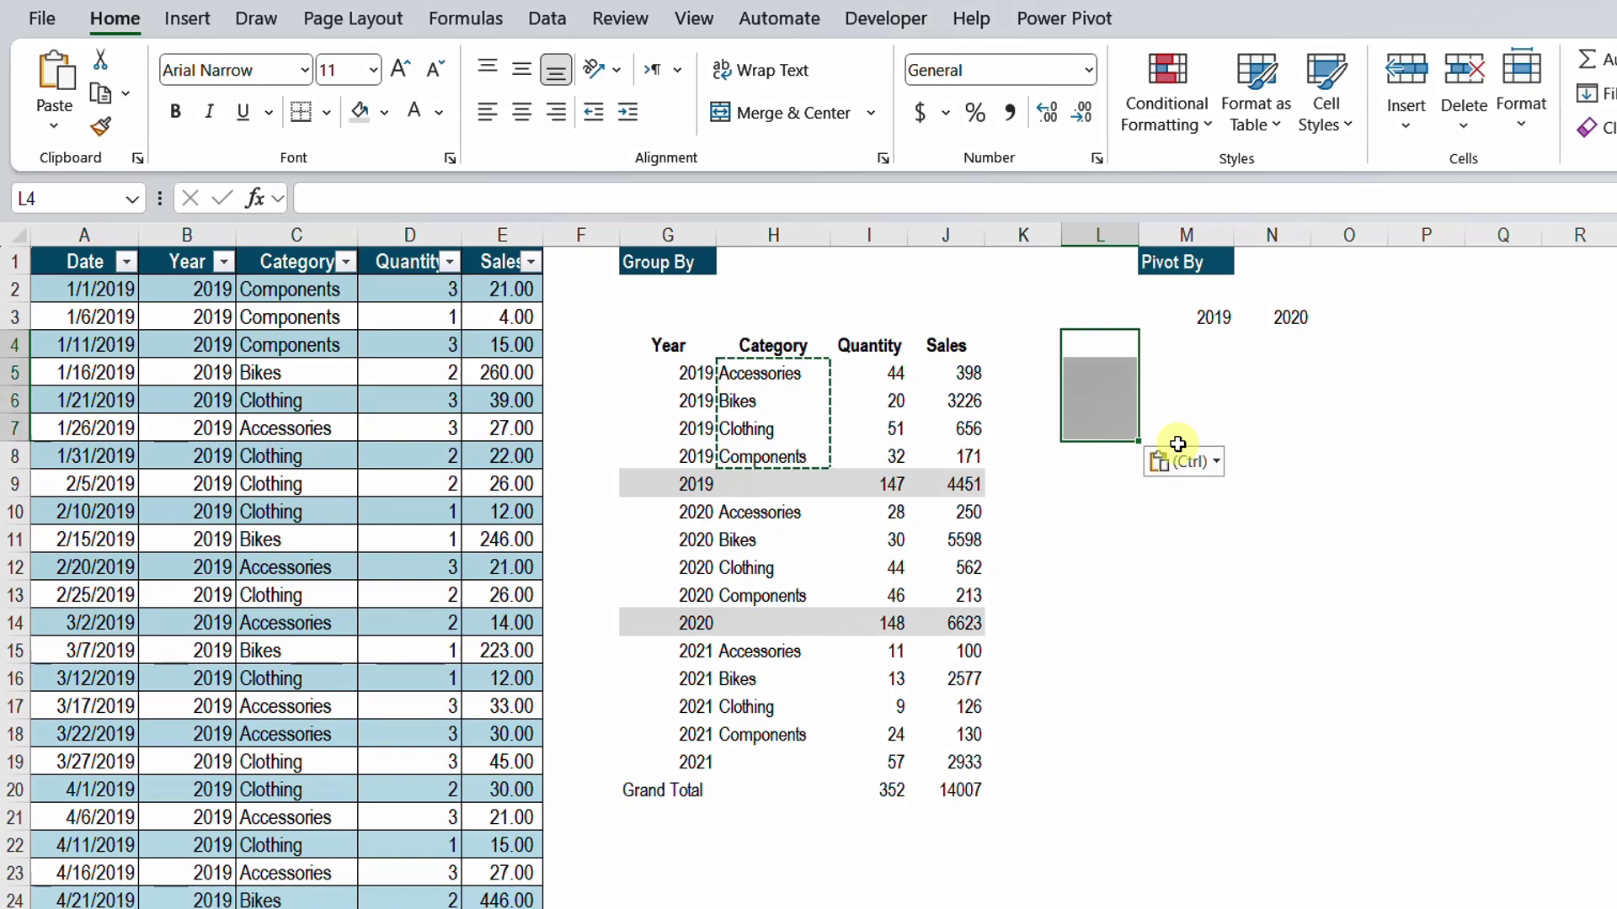
pyautogui.moveTo(1179, 345); pyautogui.dragTo(1307, 434)
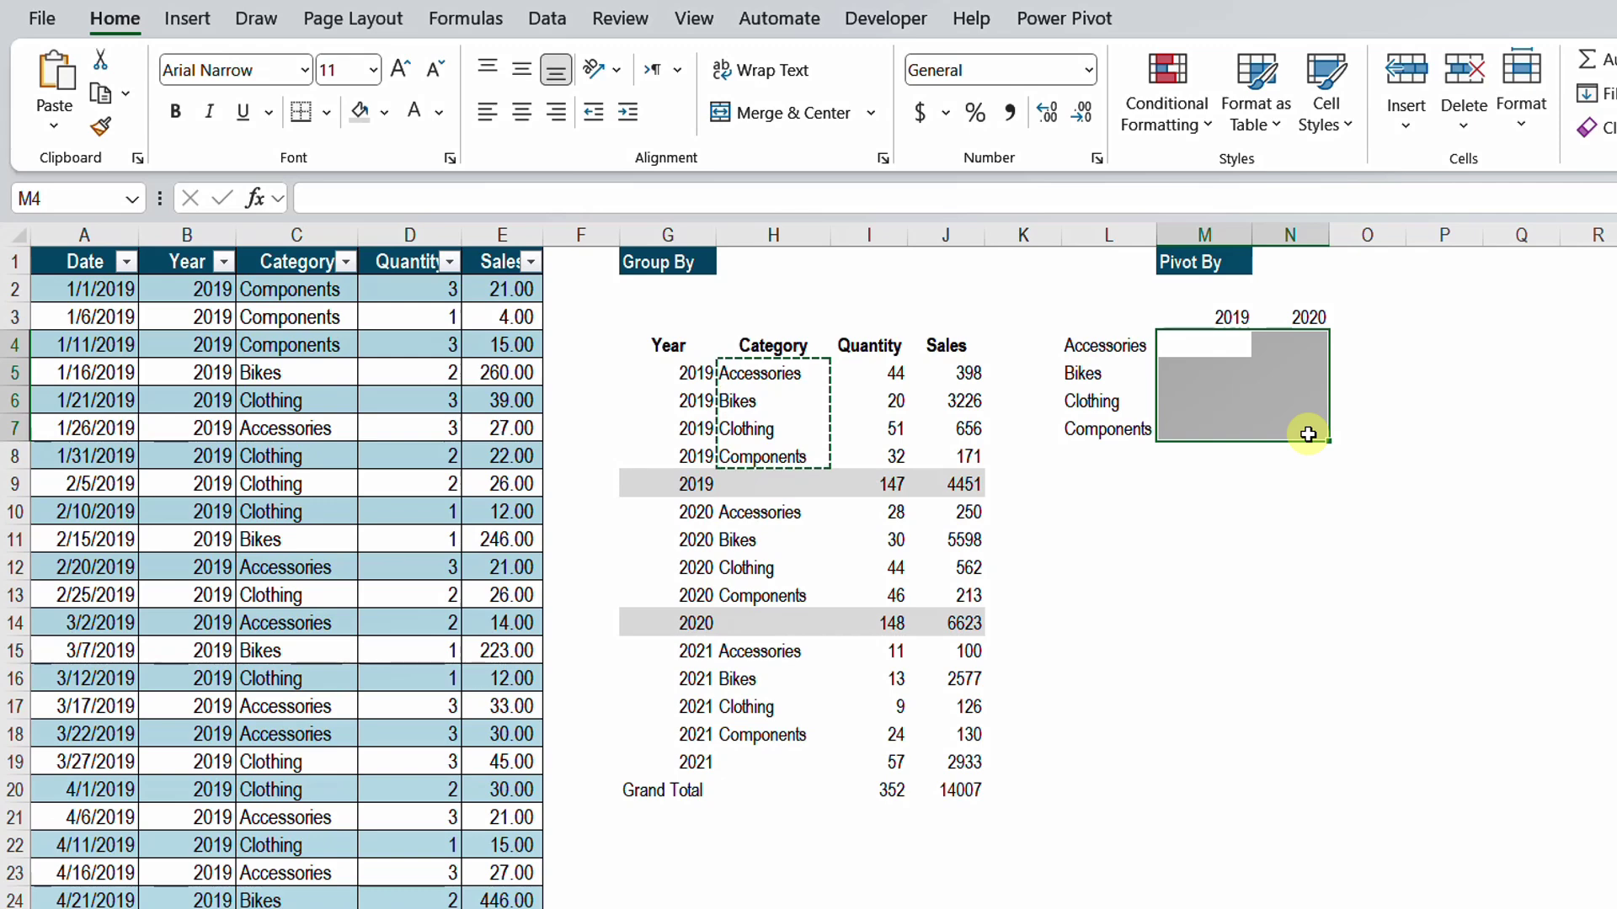
# Undo the sample category labels and year headings around the Pivot By area.
pyautogui.hotkey('ctrl', 'z')
pyautogui.hotkey('ctrl', 'z')
pyautogui.hotkey('ctrl', 'z')
pyautogui.hotkey('ctrl', 'z')
pyautogui.hotkey('ctrl', 'z')
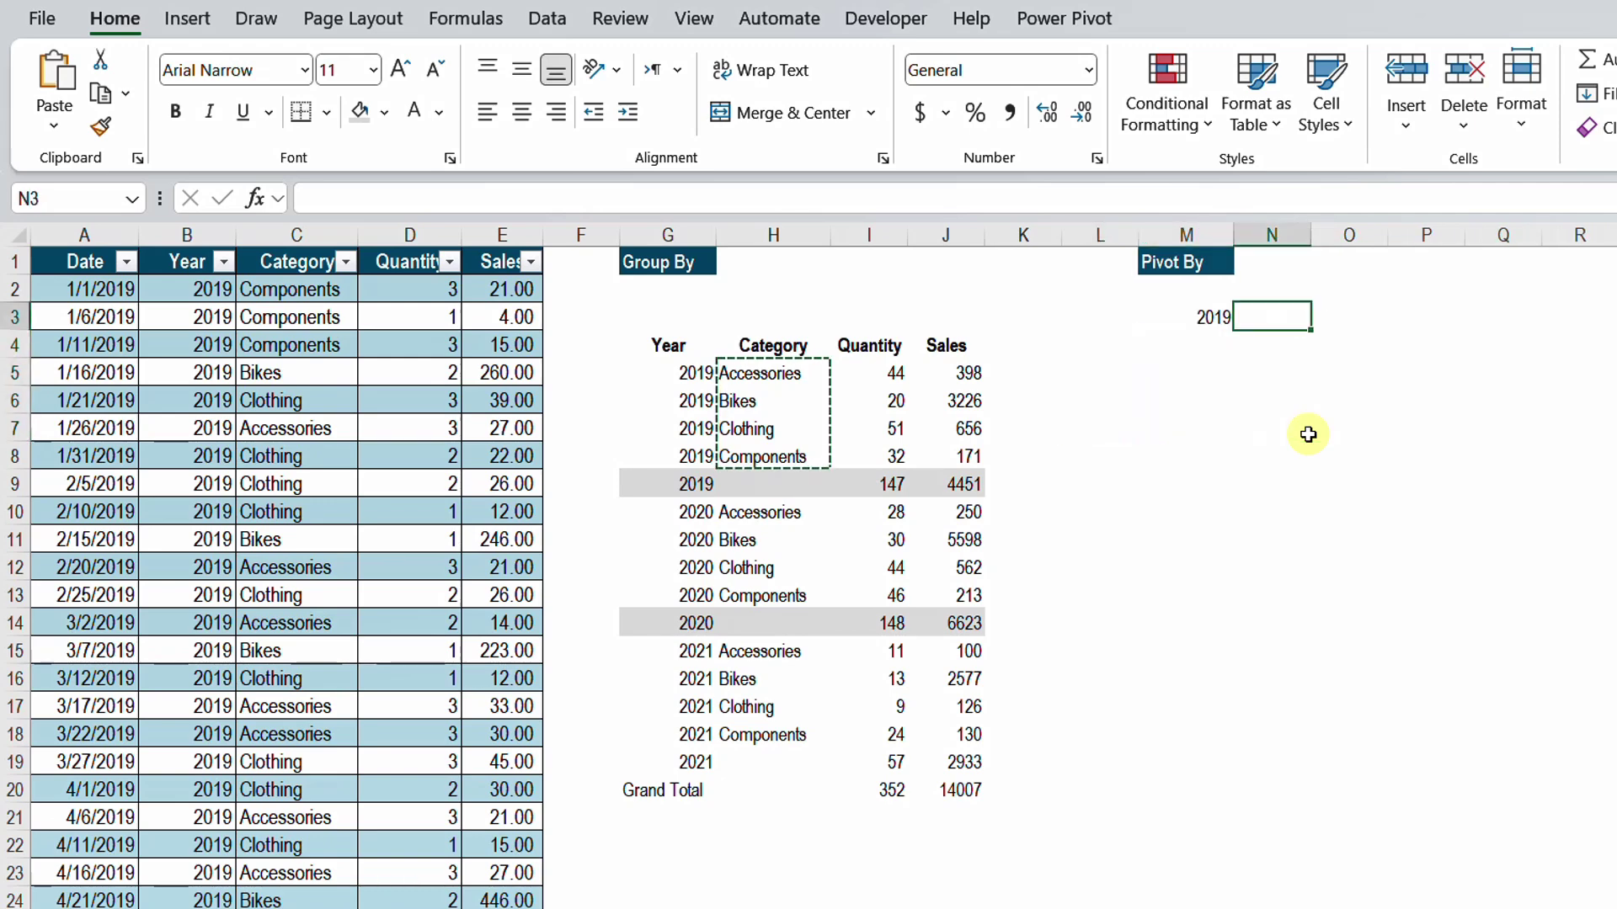
# Hide columns G to J, which hold the GROUPBY result.
pyautogui.moveTo(640, 235); pyautogui.dragTo(946, 236)
pyautogui.rightClick(946, 236)
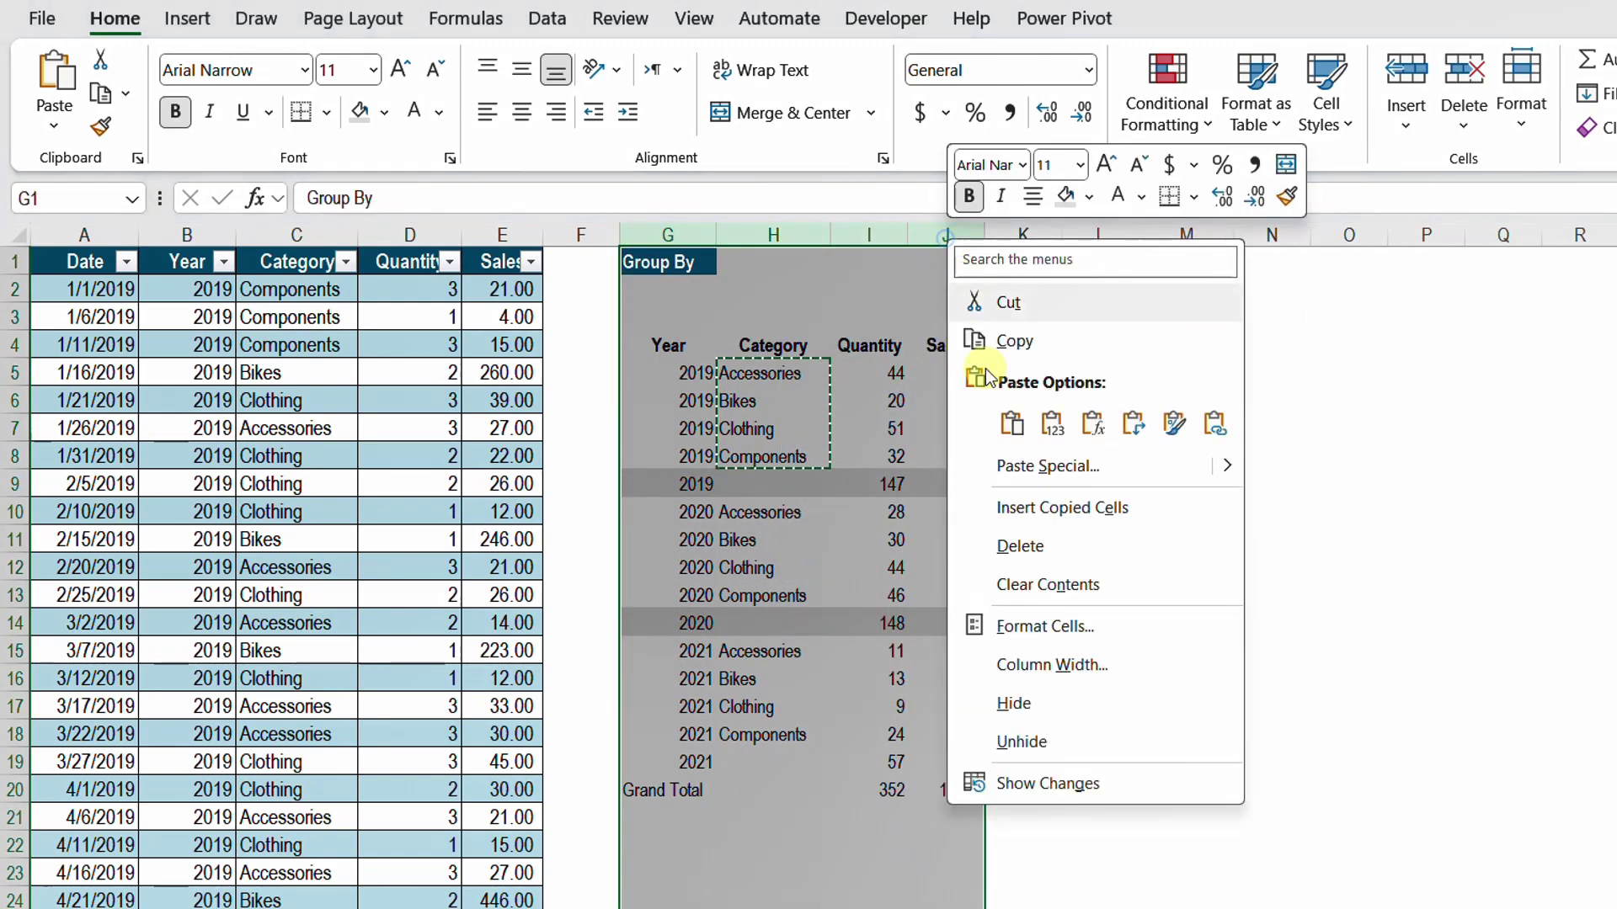
pyautogui.click(1051, 715)
# Start a PIVOTBY formula in M3 with the full Category column, Sales[[#All],[Category]], as its row fields.
pyautogui.click(815, 318)
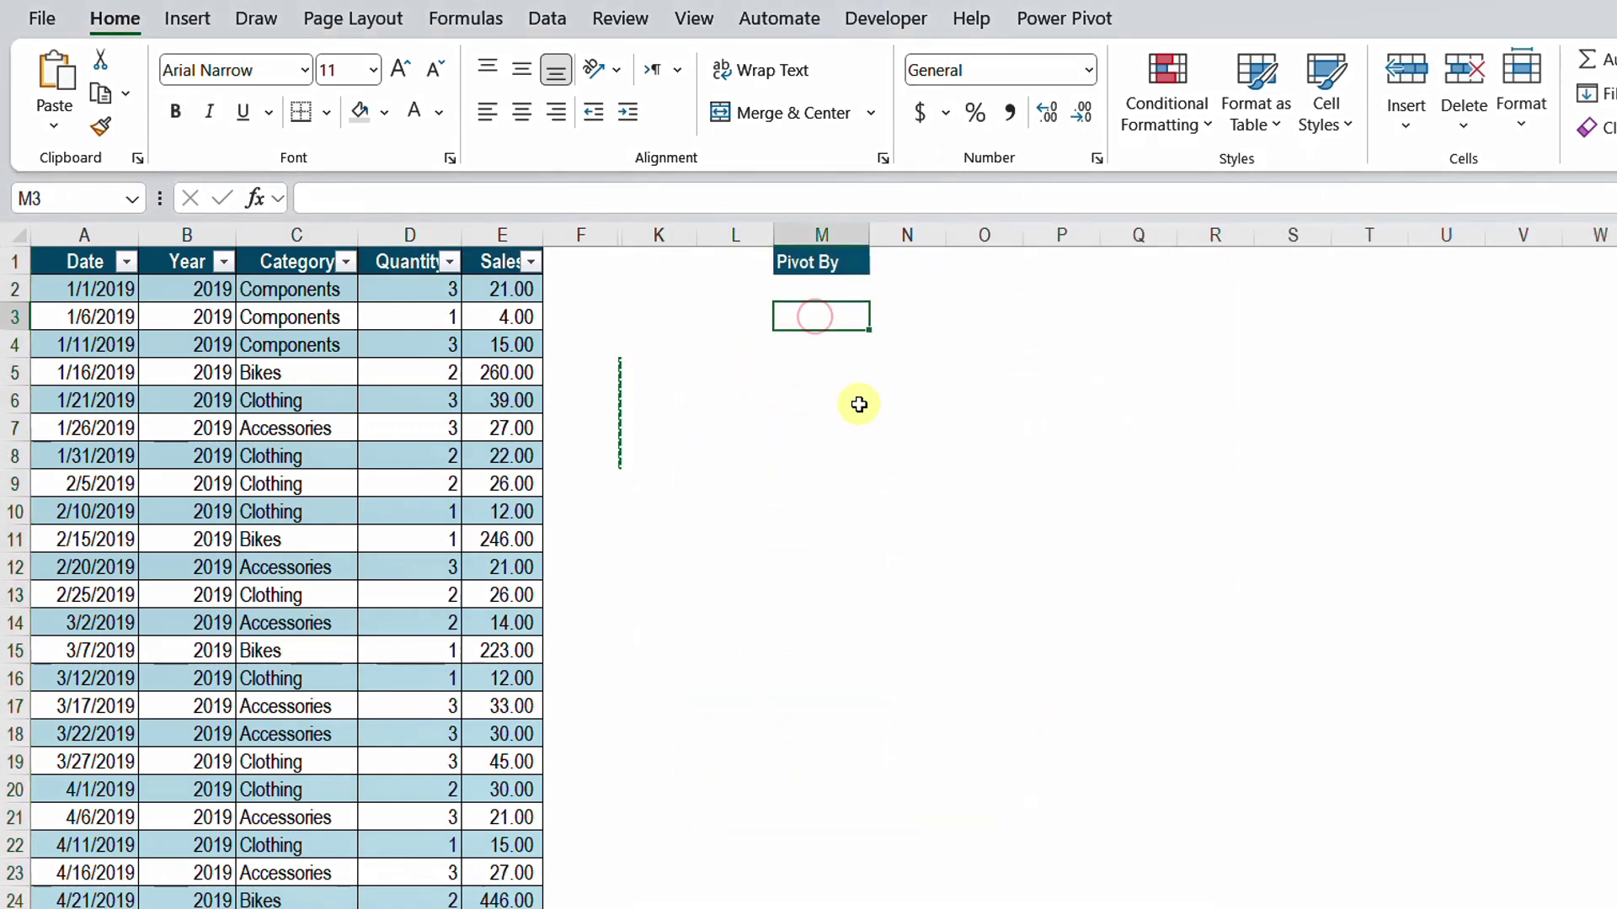
pyautogui.write('=')
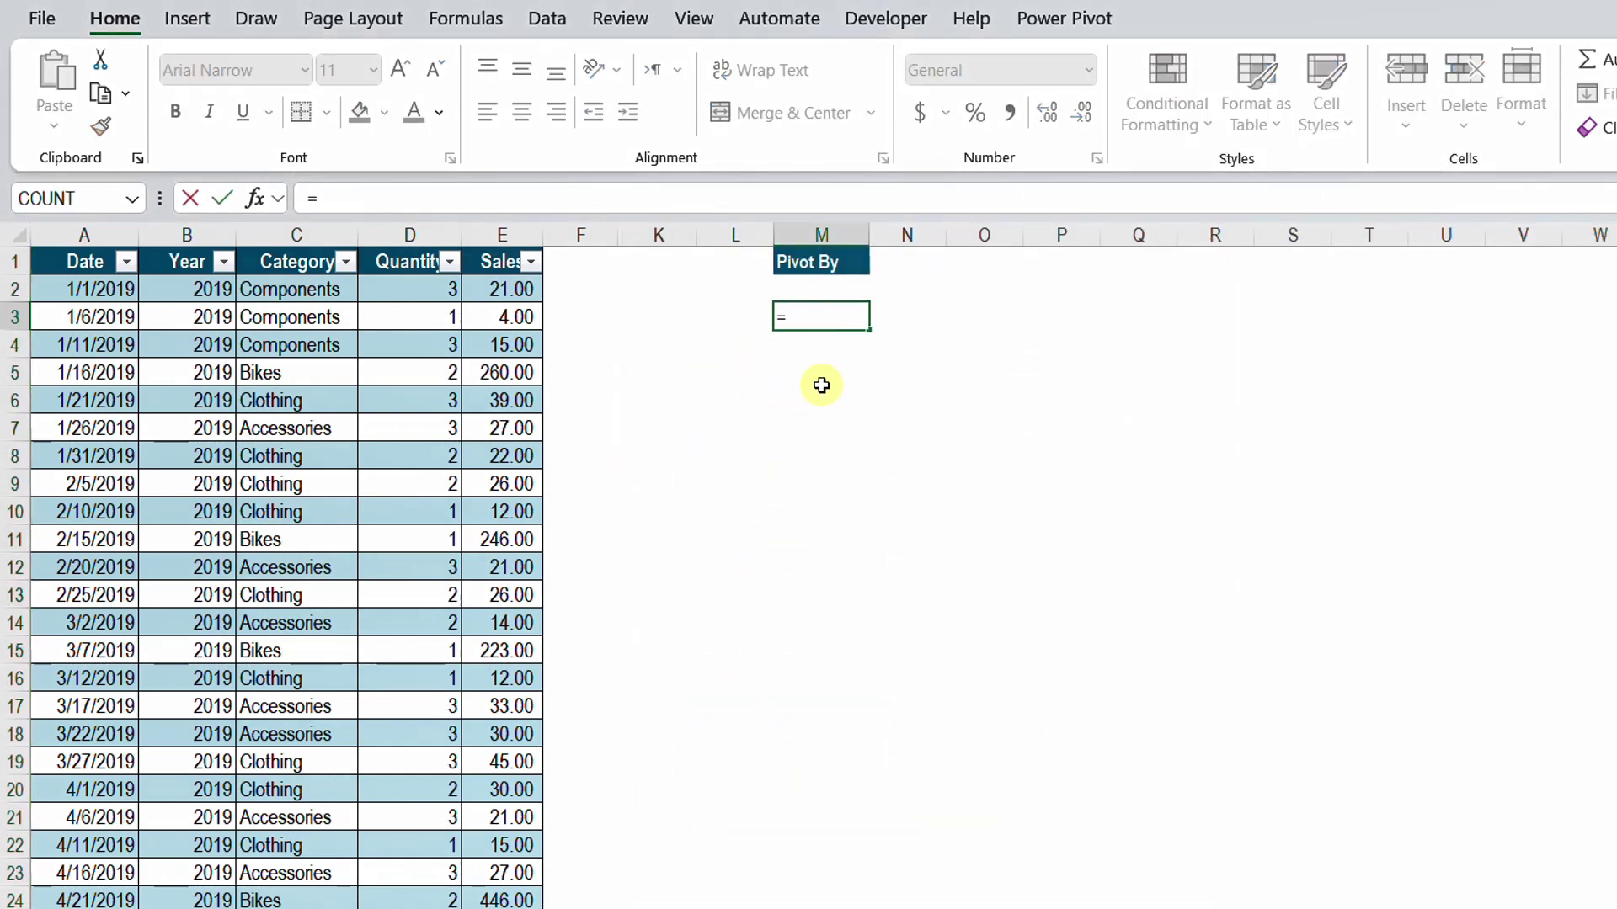
pyautogui.write('Piv')
pyautogui.press('Tab')
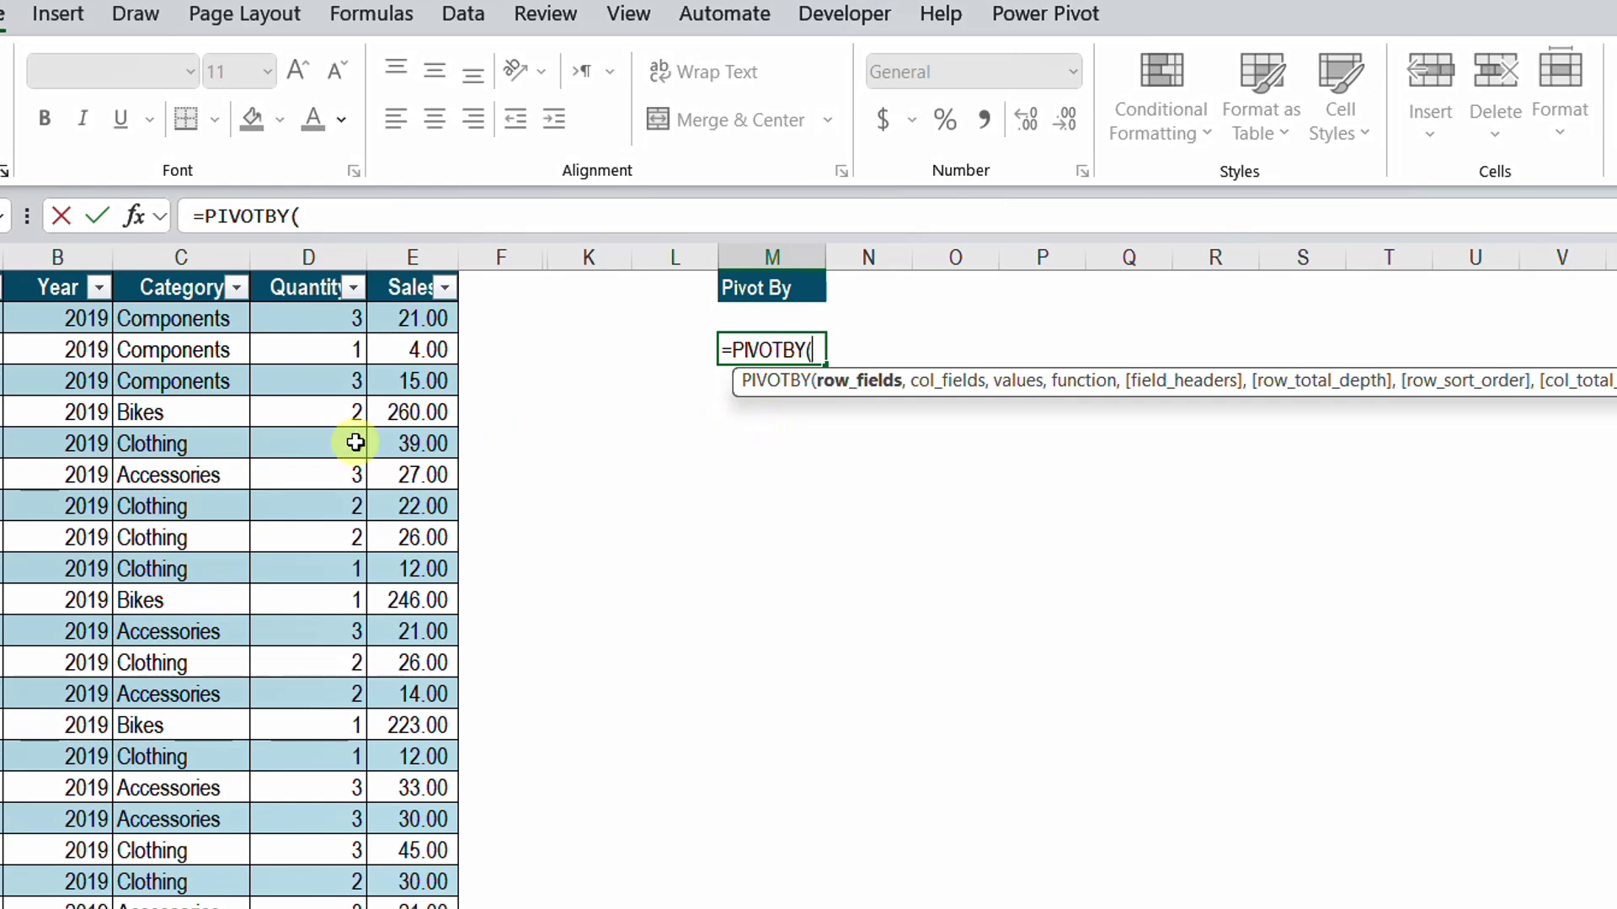
pyautogui.click(175, 279)
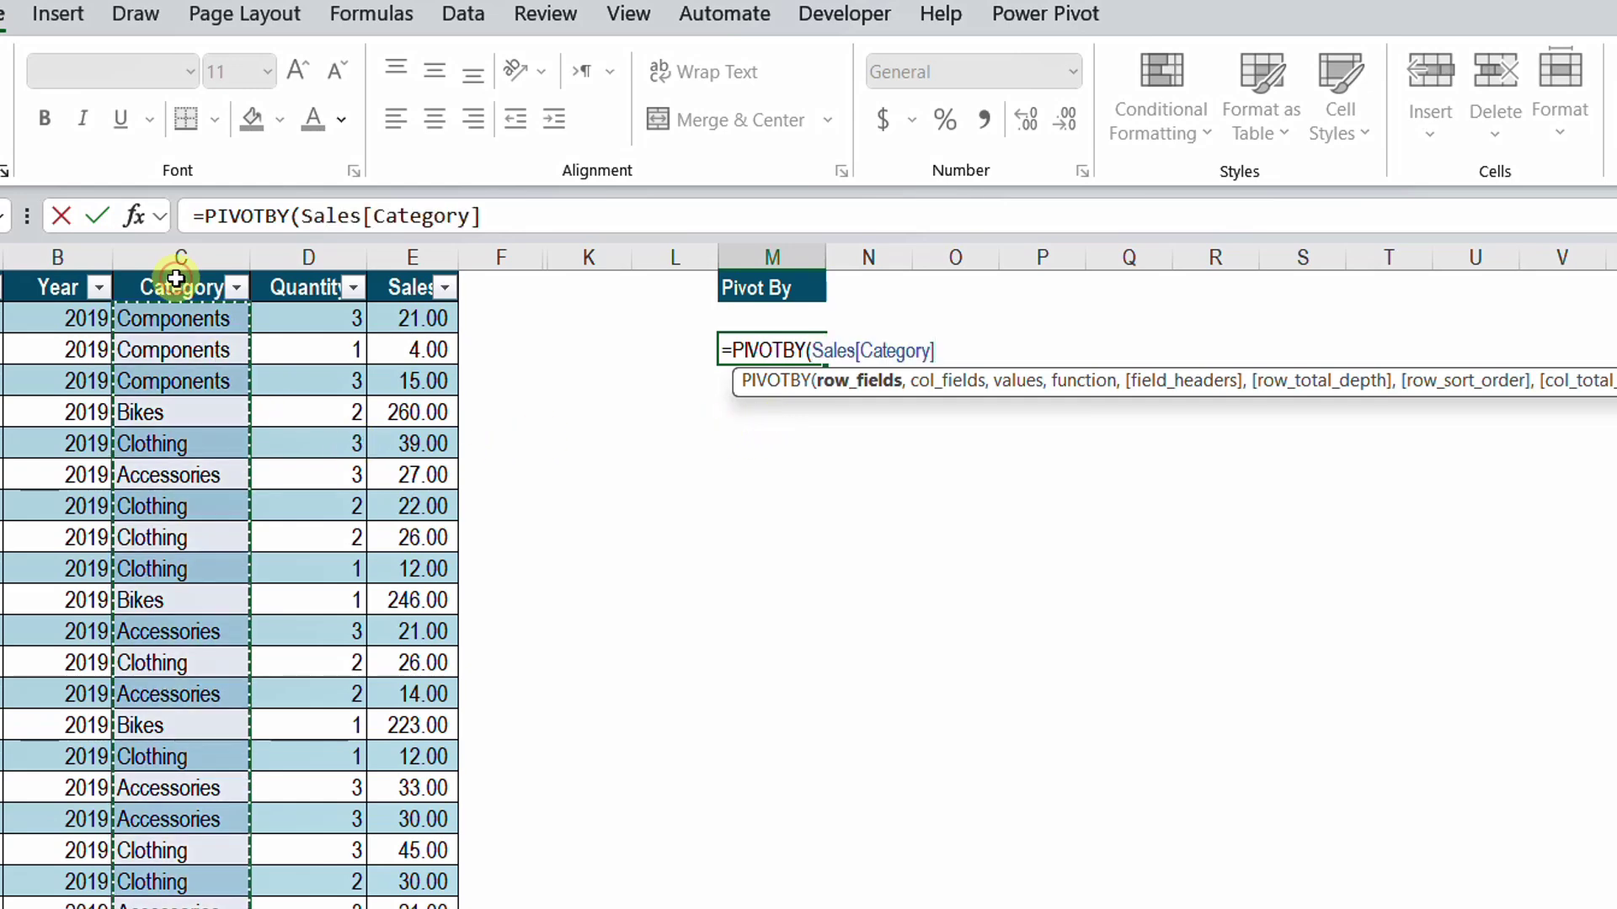
pyautogui.click(176, 272)
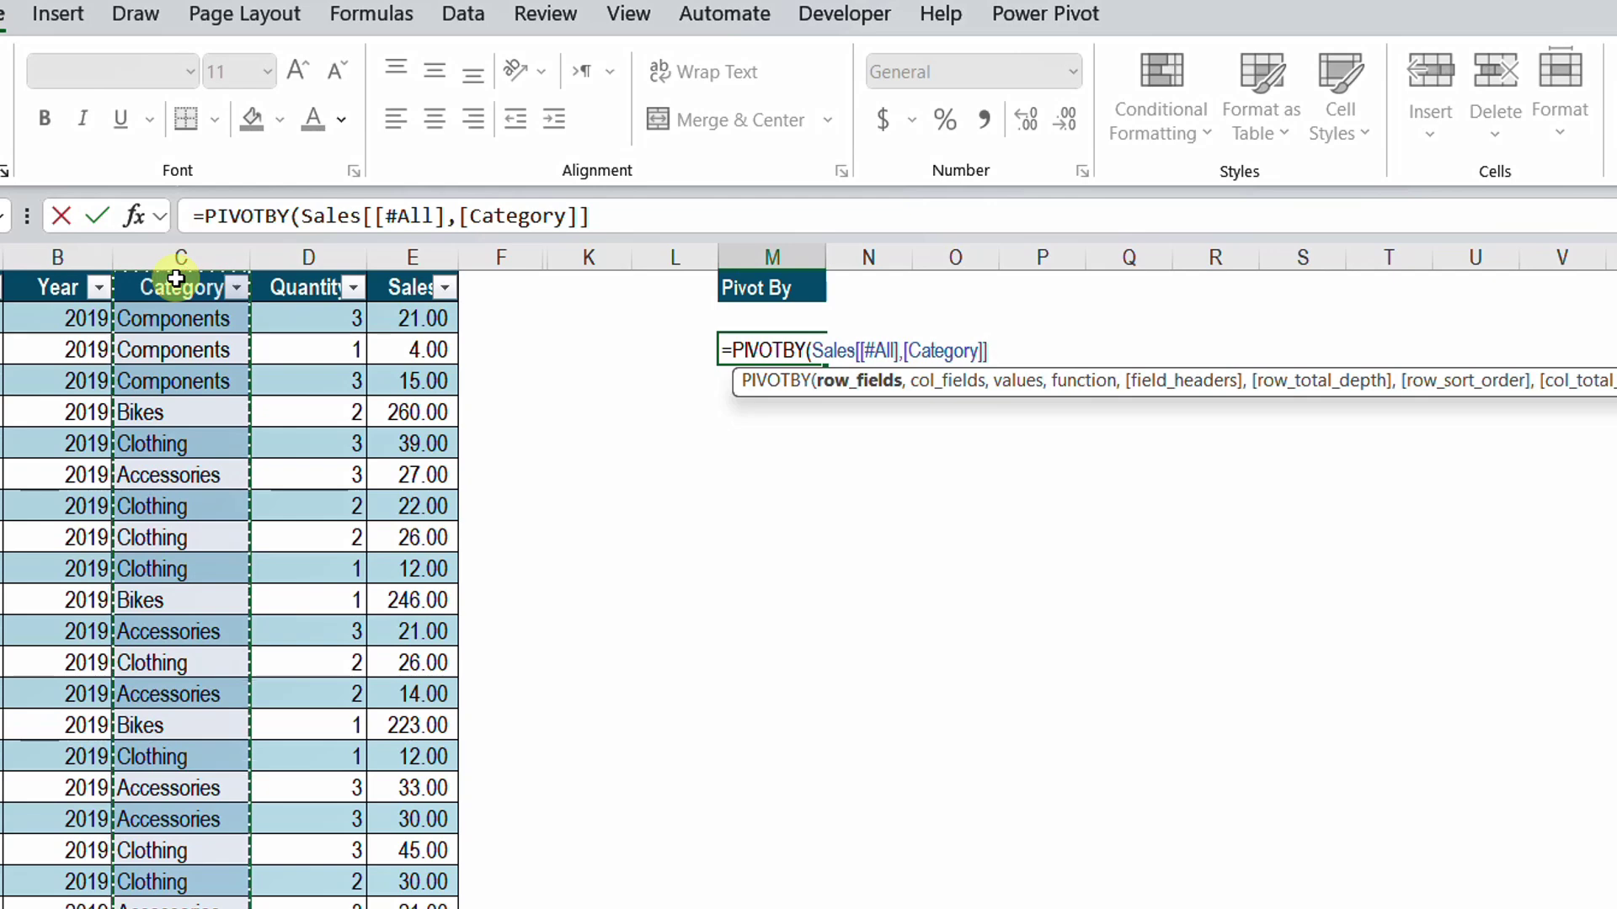
pyautogui.write(',')
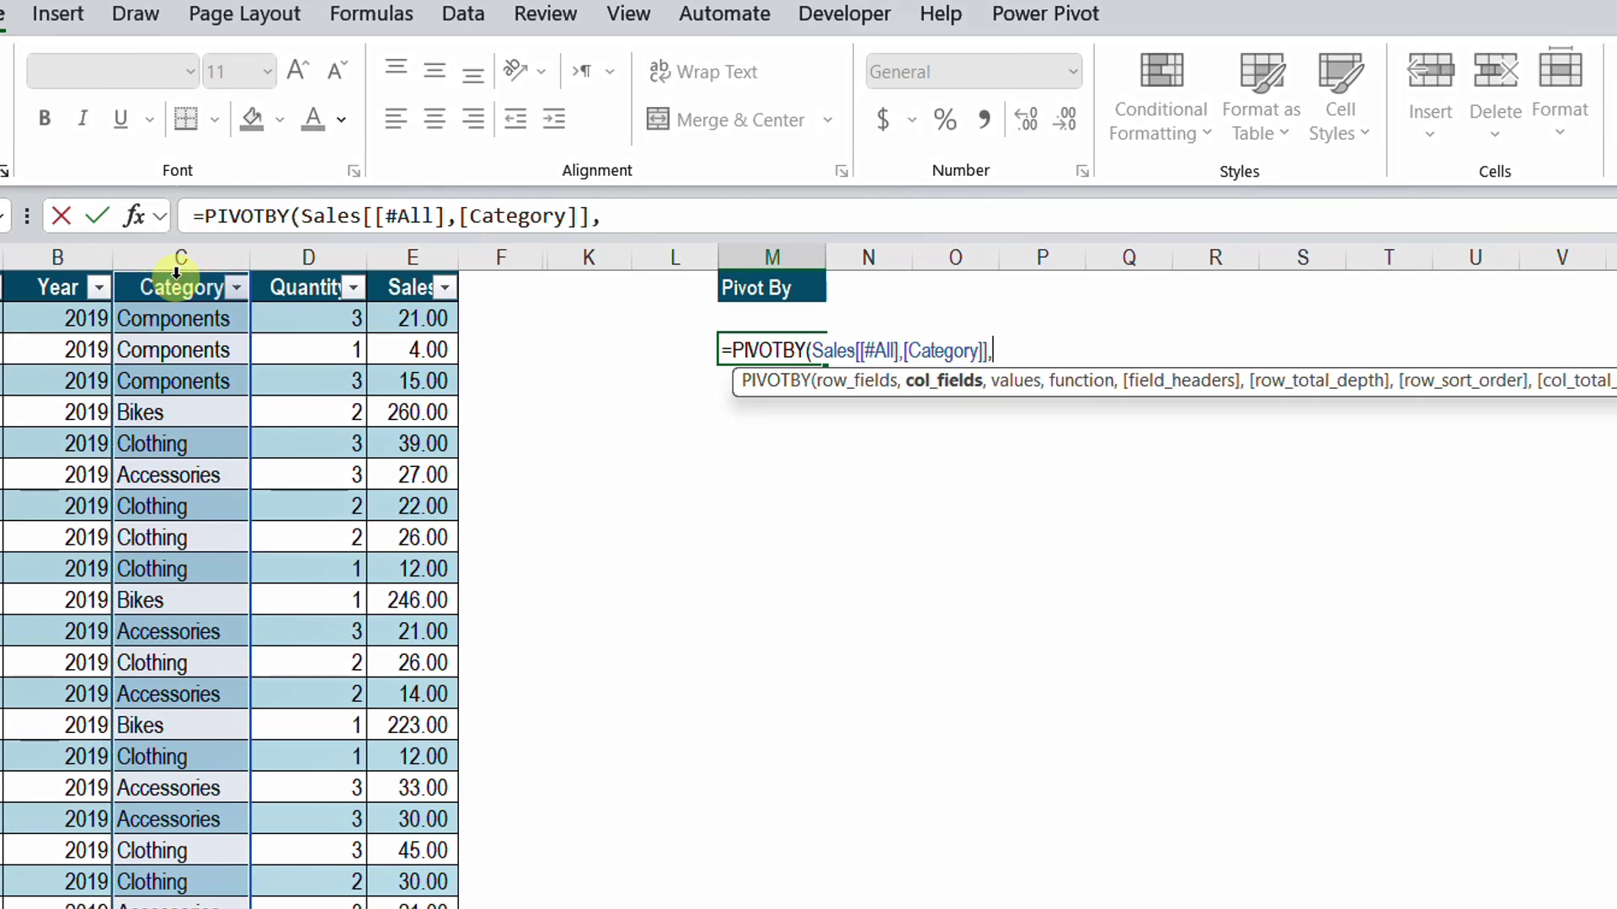
# Set the PIVOTBY column fields to Sales[[#All],[Year]] and the values to Sales[[#All],[Sales]].
pyautogui.click(60, 280)
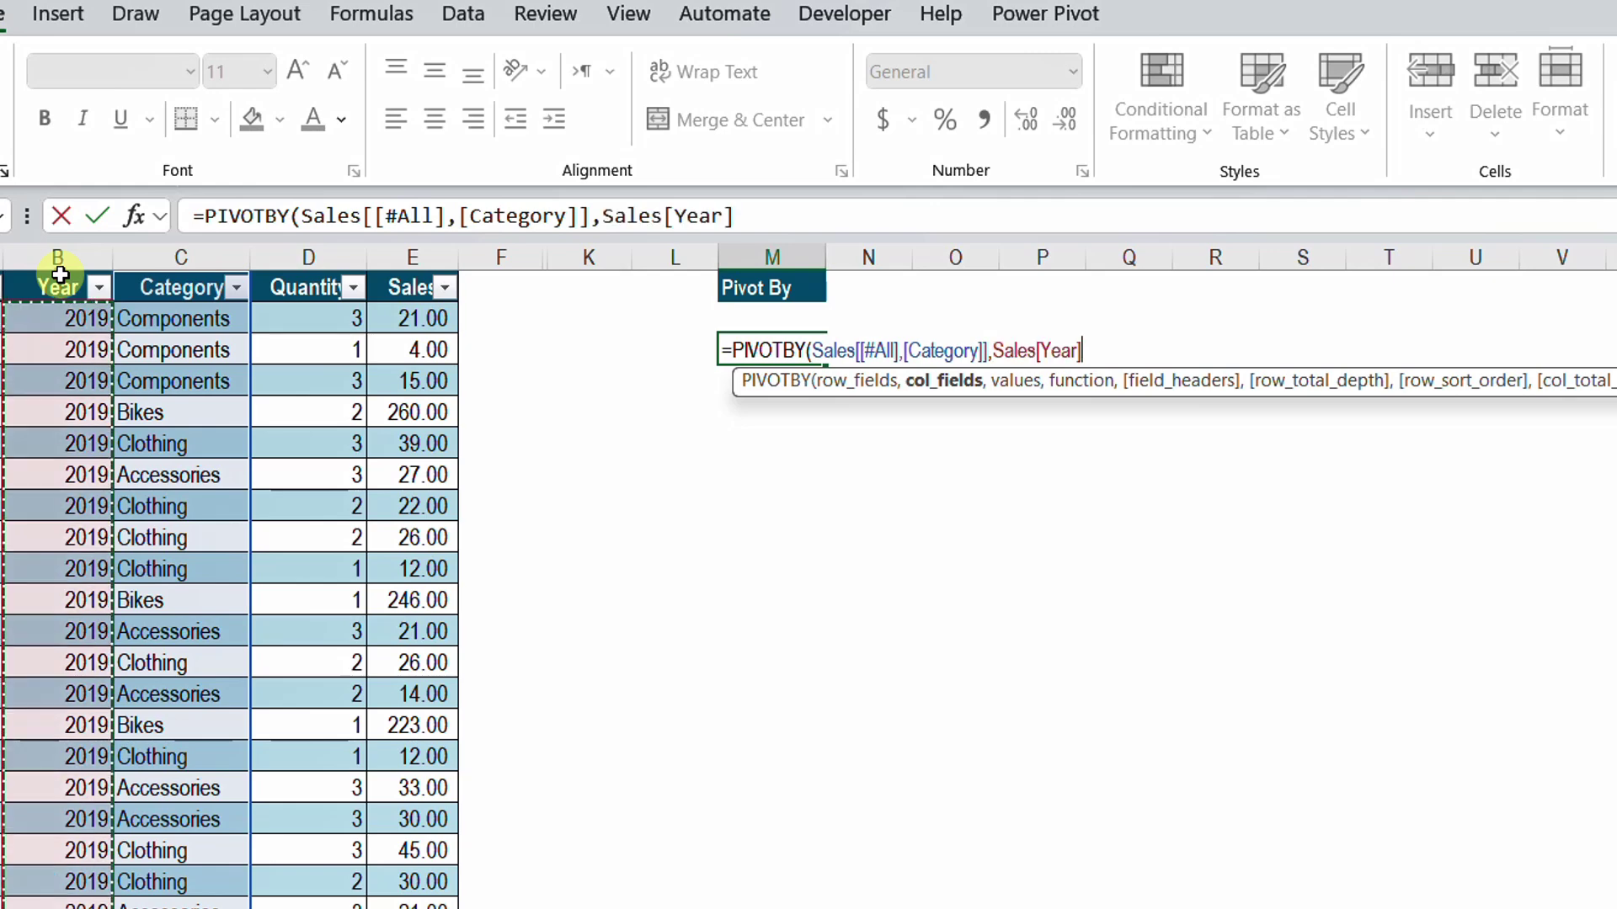
pyautogui.click(60, 275)
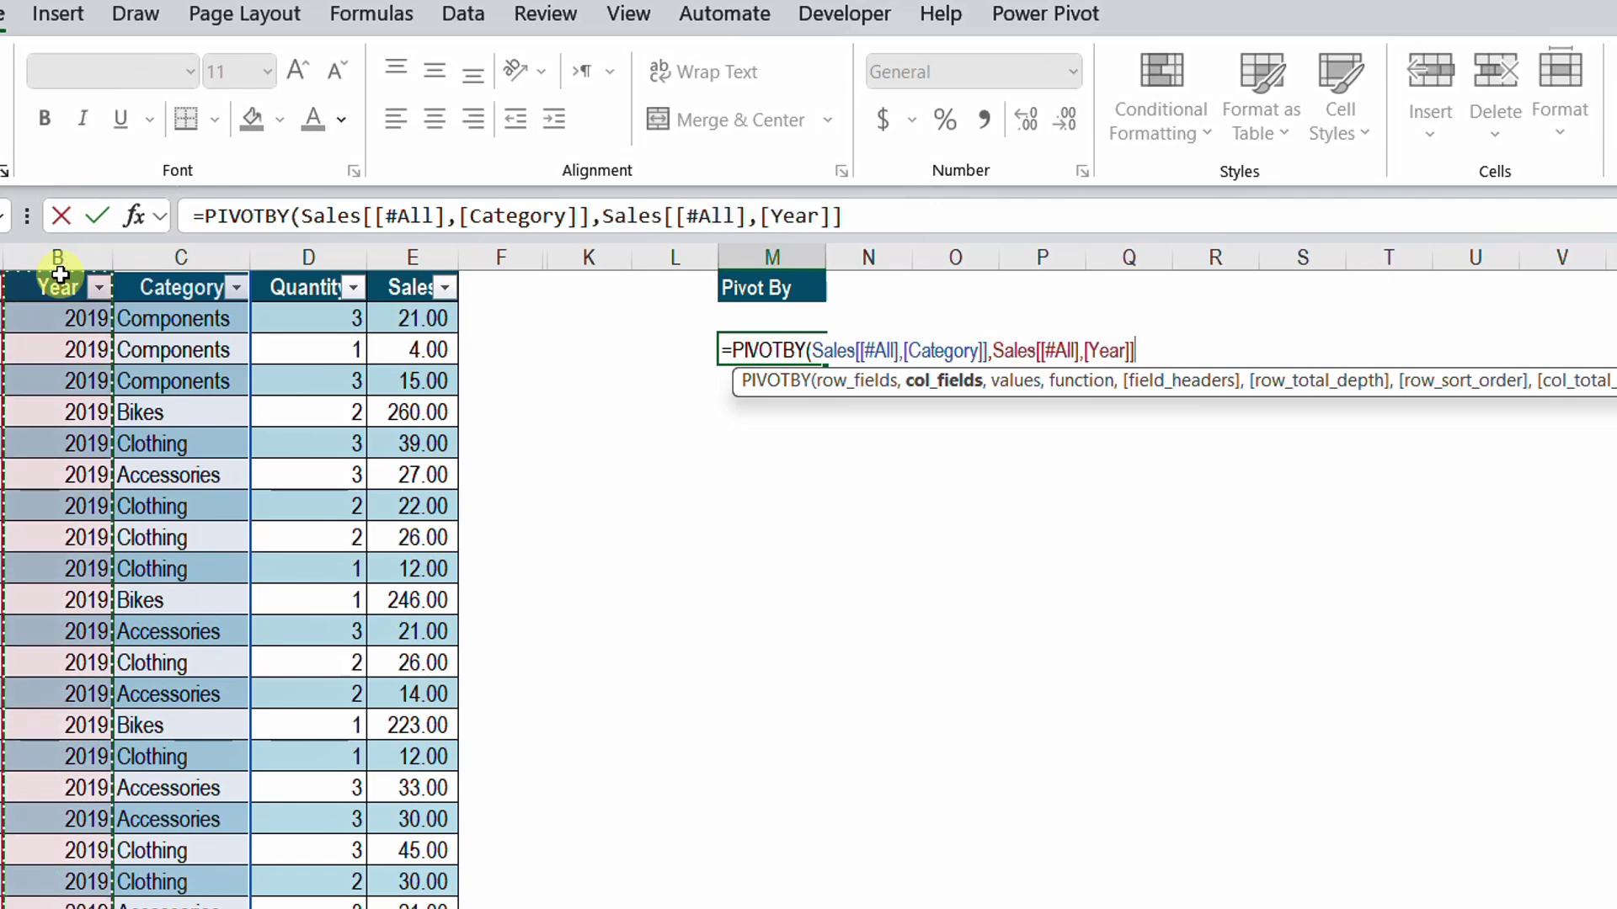
pyautogui.write(',')
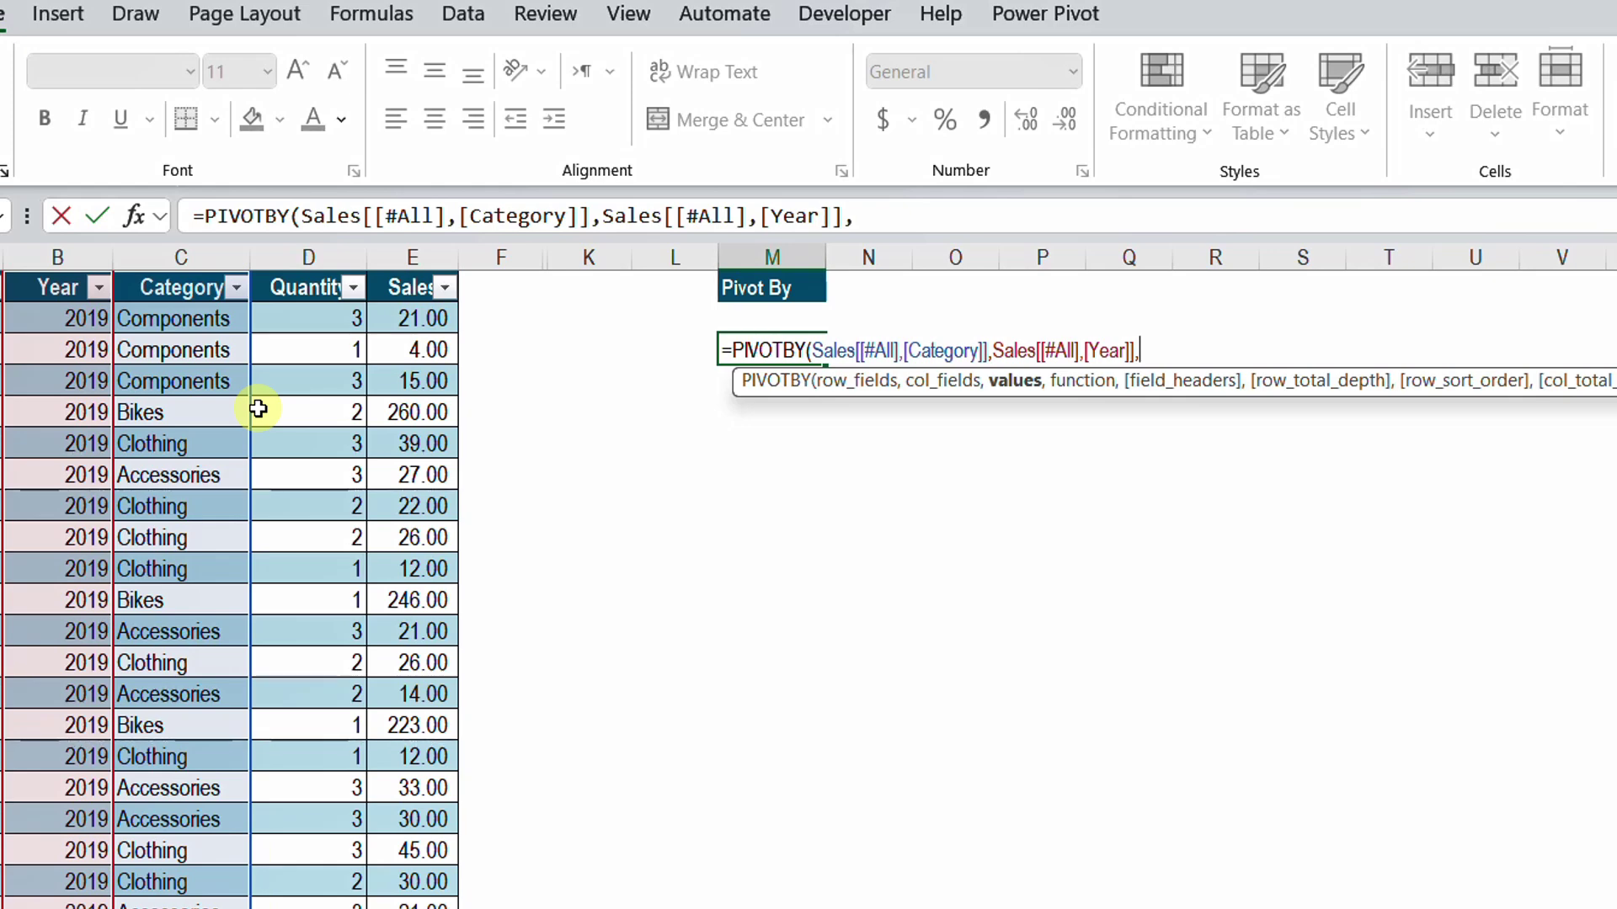
pyautogui.click(403, 276)
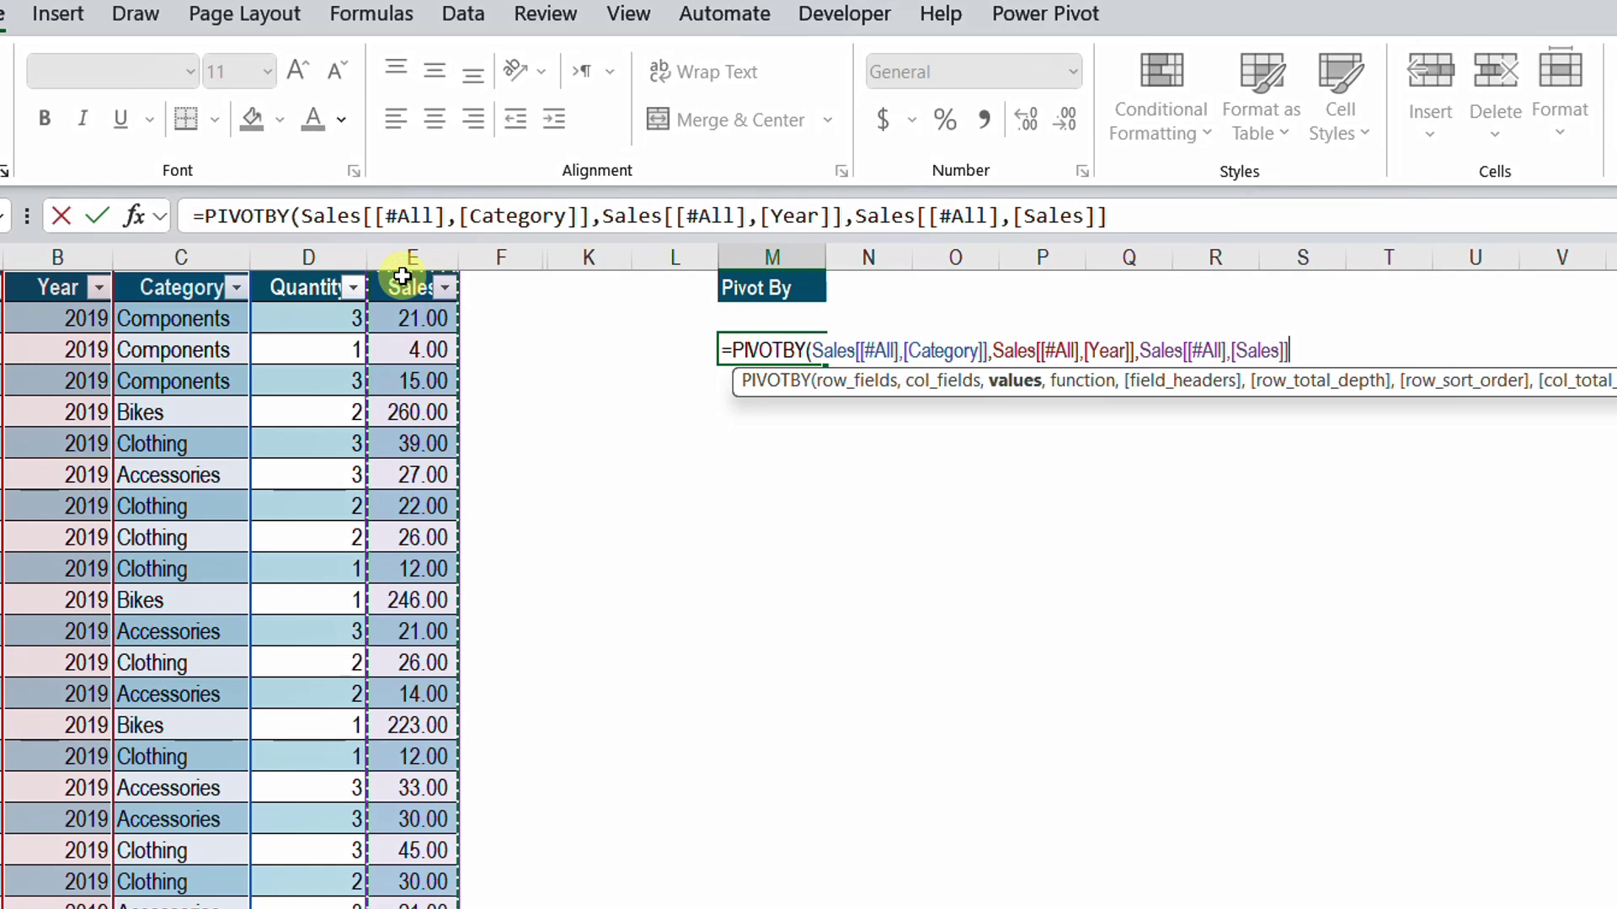
pyautogui.write(',')
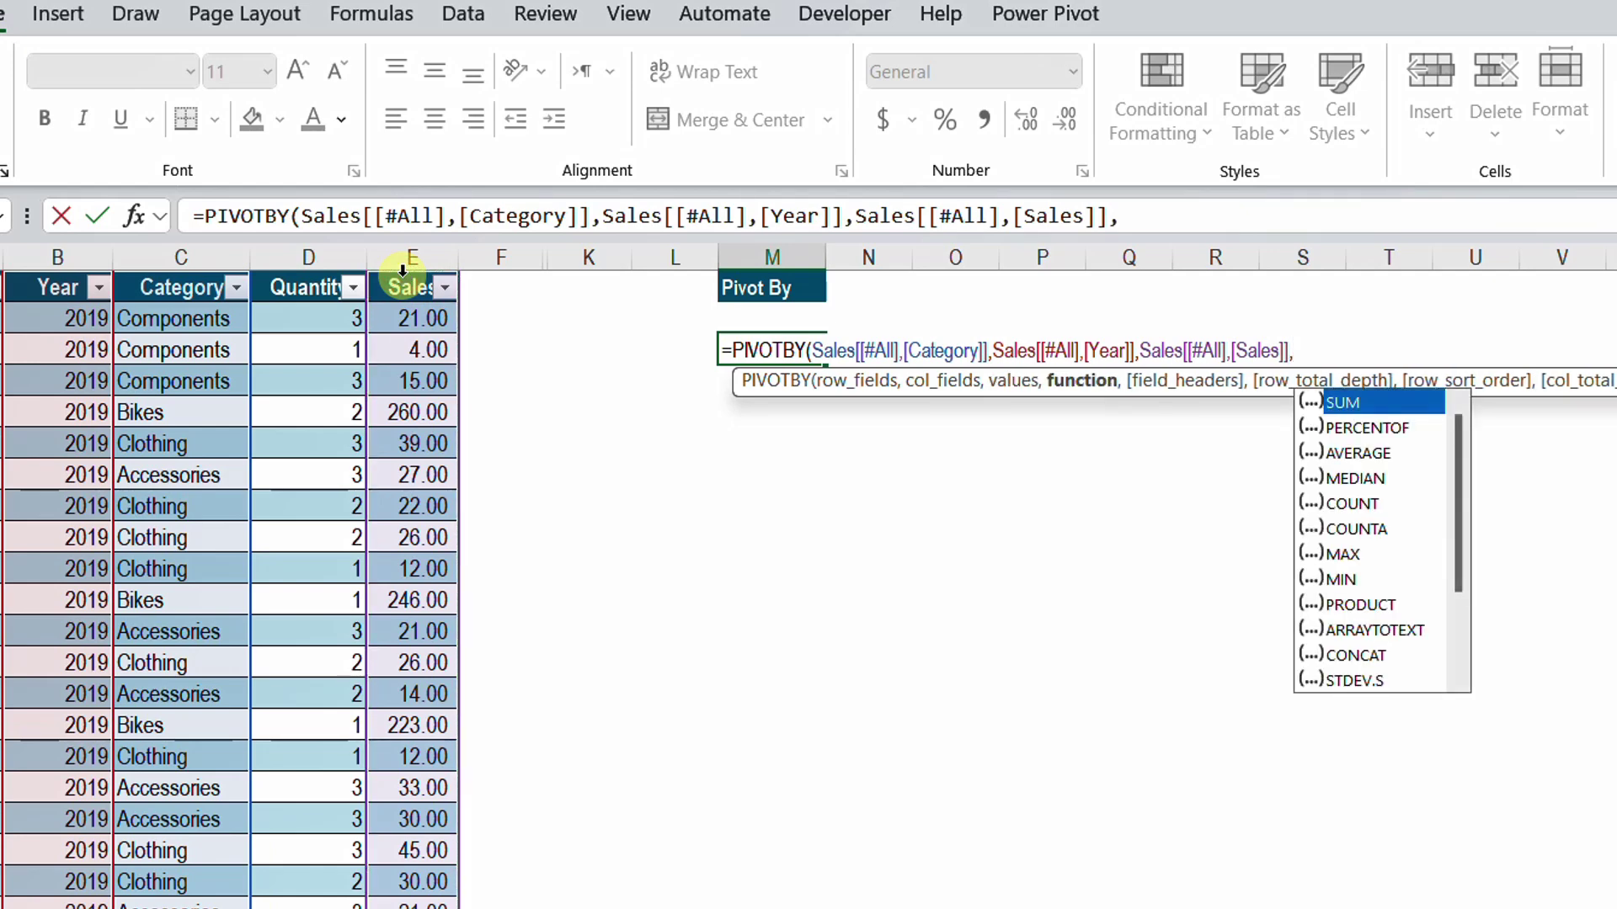
# Set the PIVOTBY function to SUM and the field headers argument to 3 - Yes and show.
pyautogui.press('Tab')
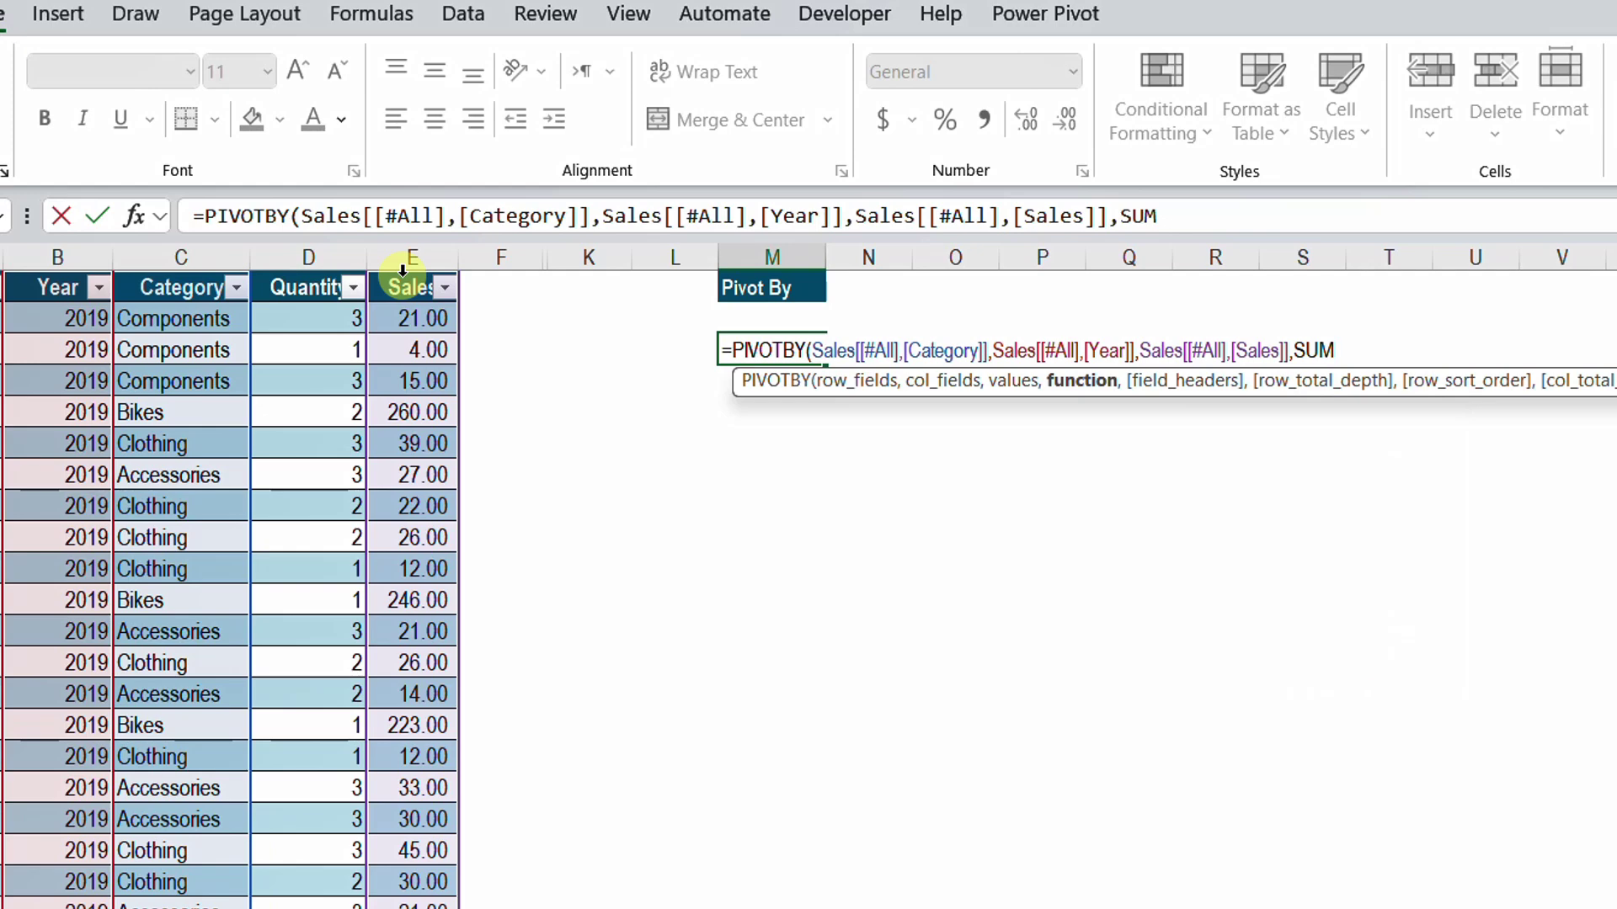
pyautogui.write(',')
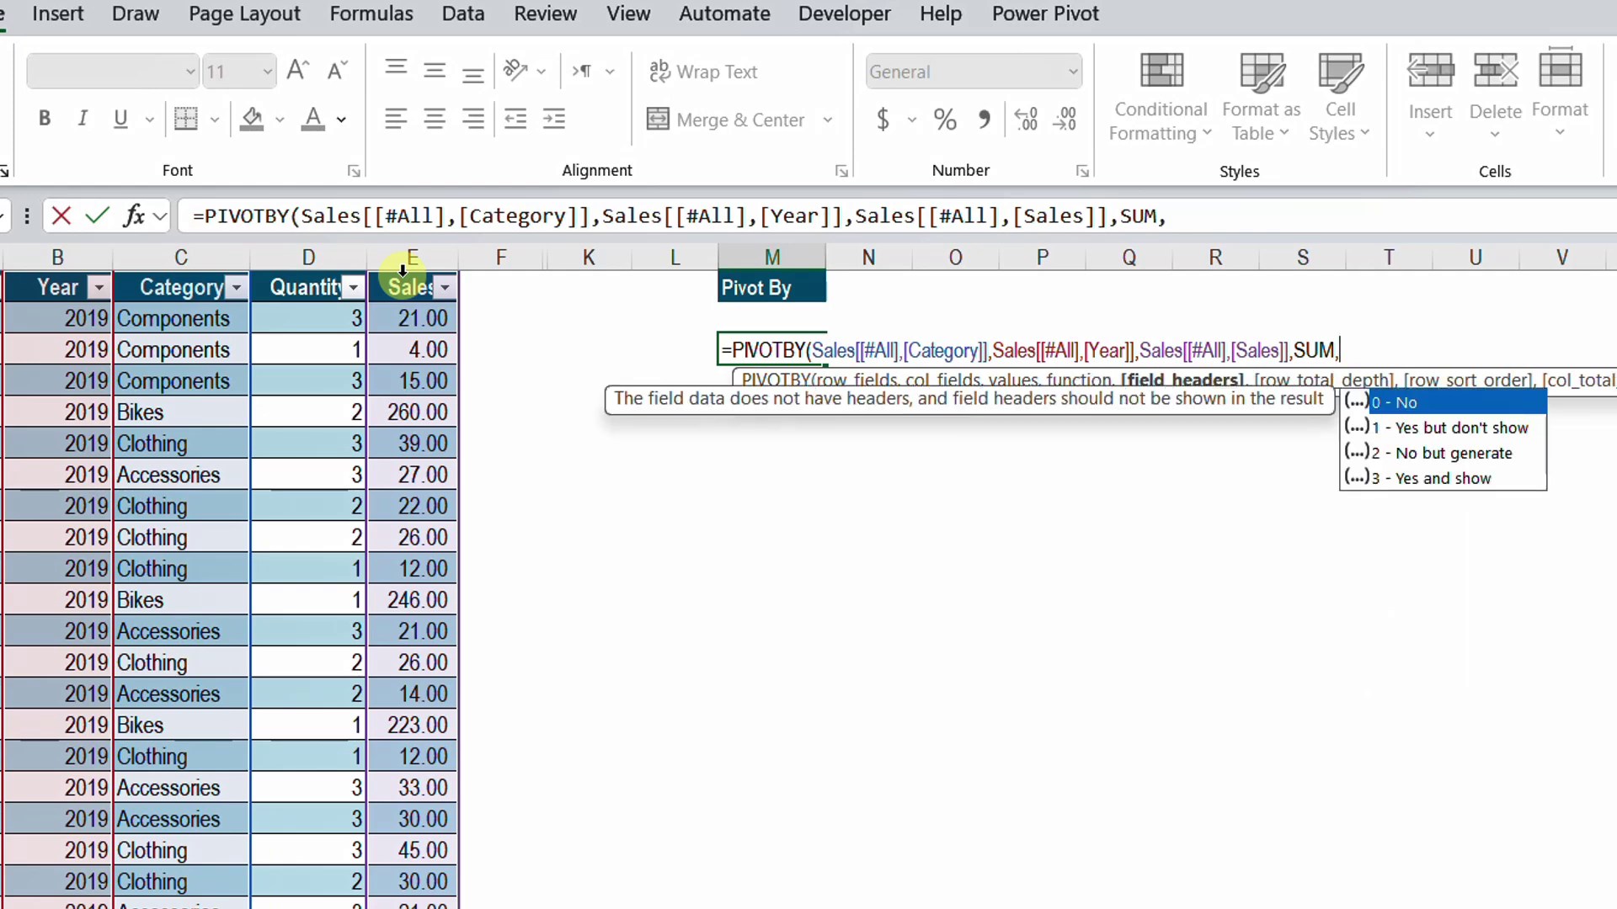
pyautogui.press('Down')
pyautogui.press('Down')
pyautogui.press('Down')
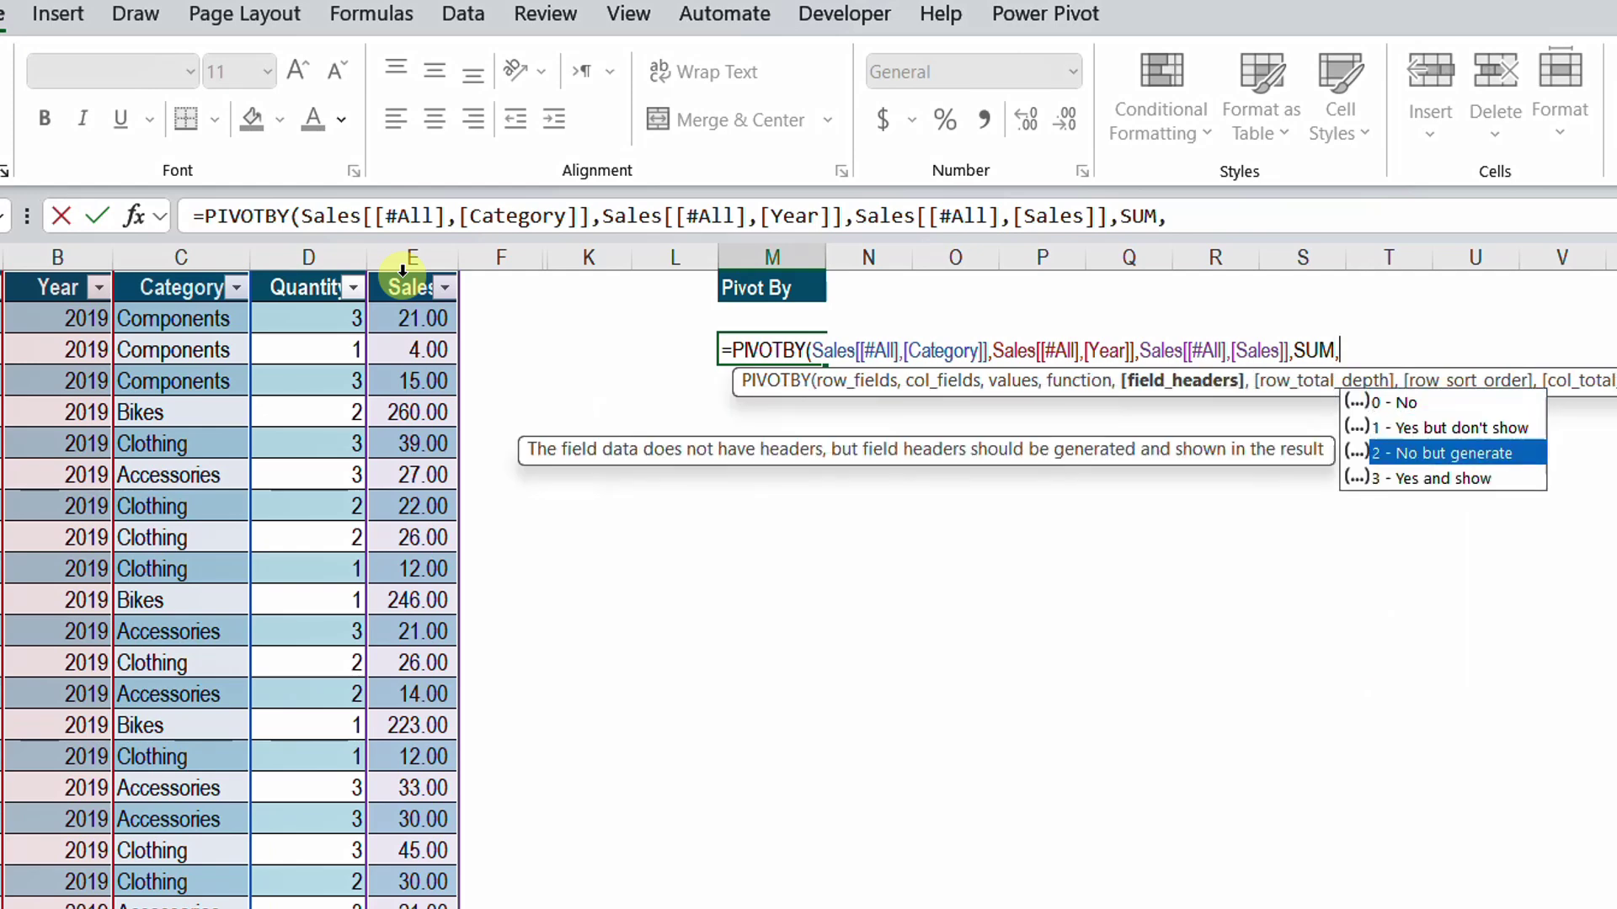
pyautogui.press('Tab')
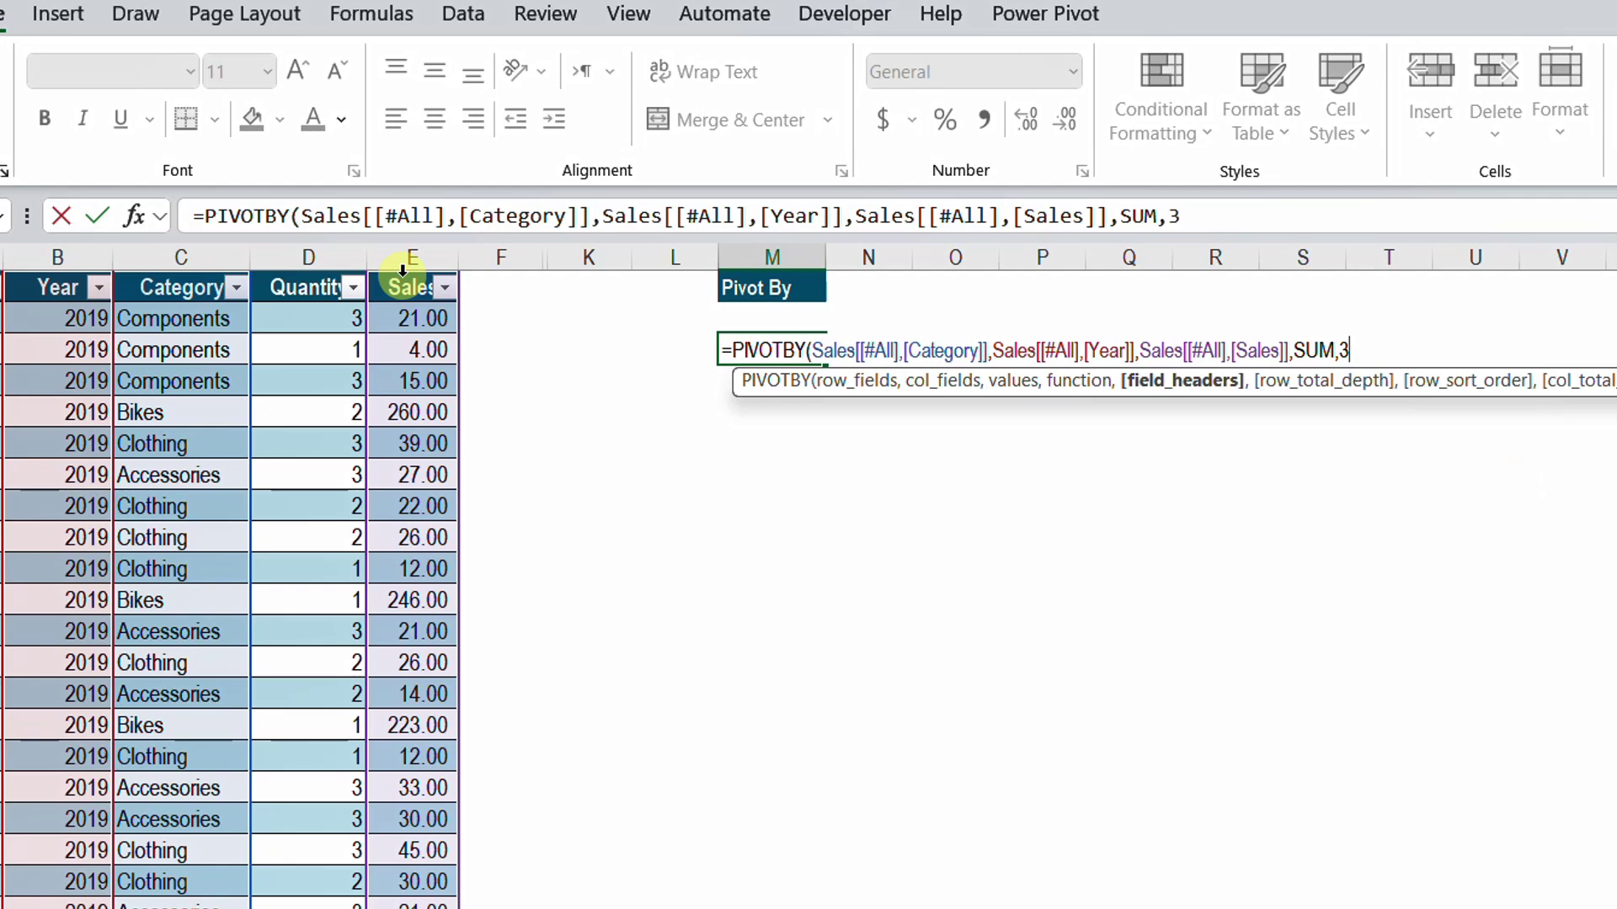
# Set the PIVOTBY row total depth to 1 - Grand totals and complete the formula in M3.
pyautogui.write(',')
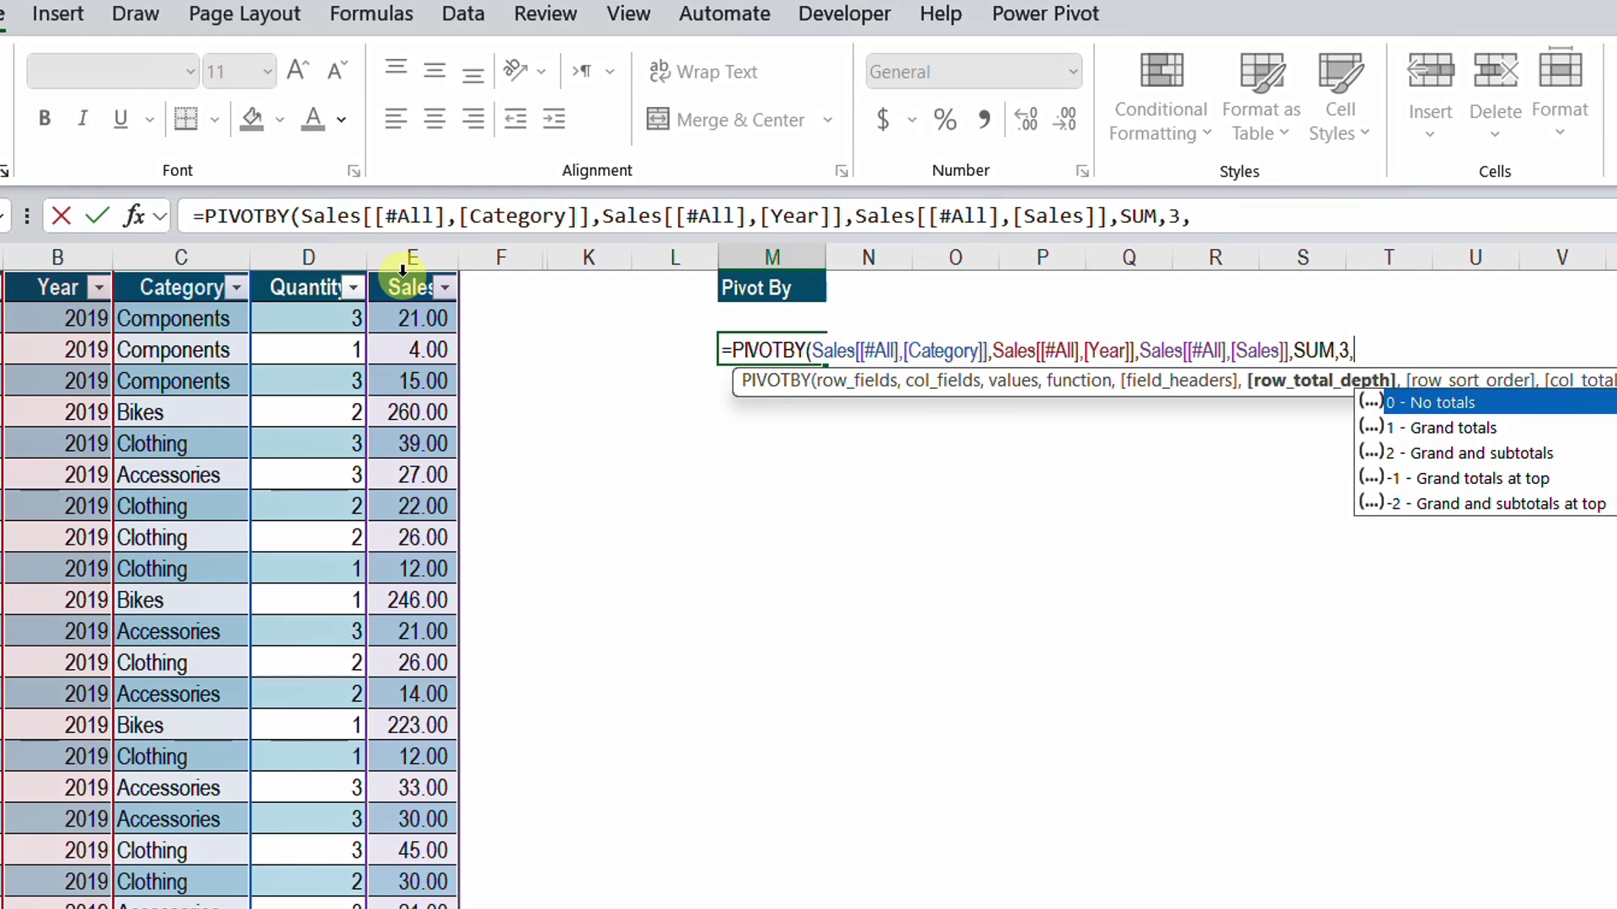
pyautogui.press('Down')
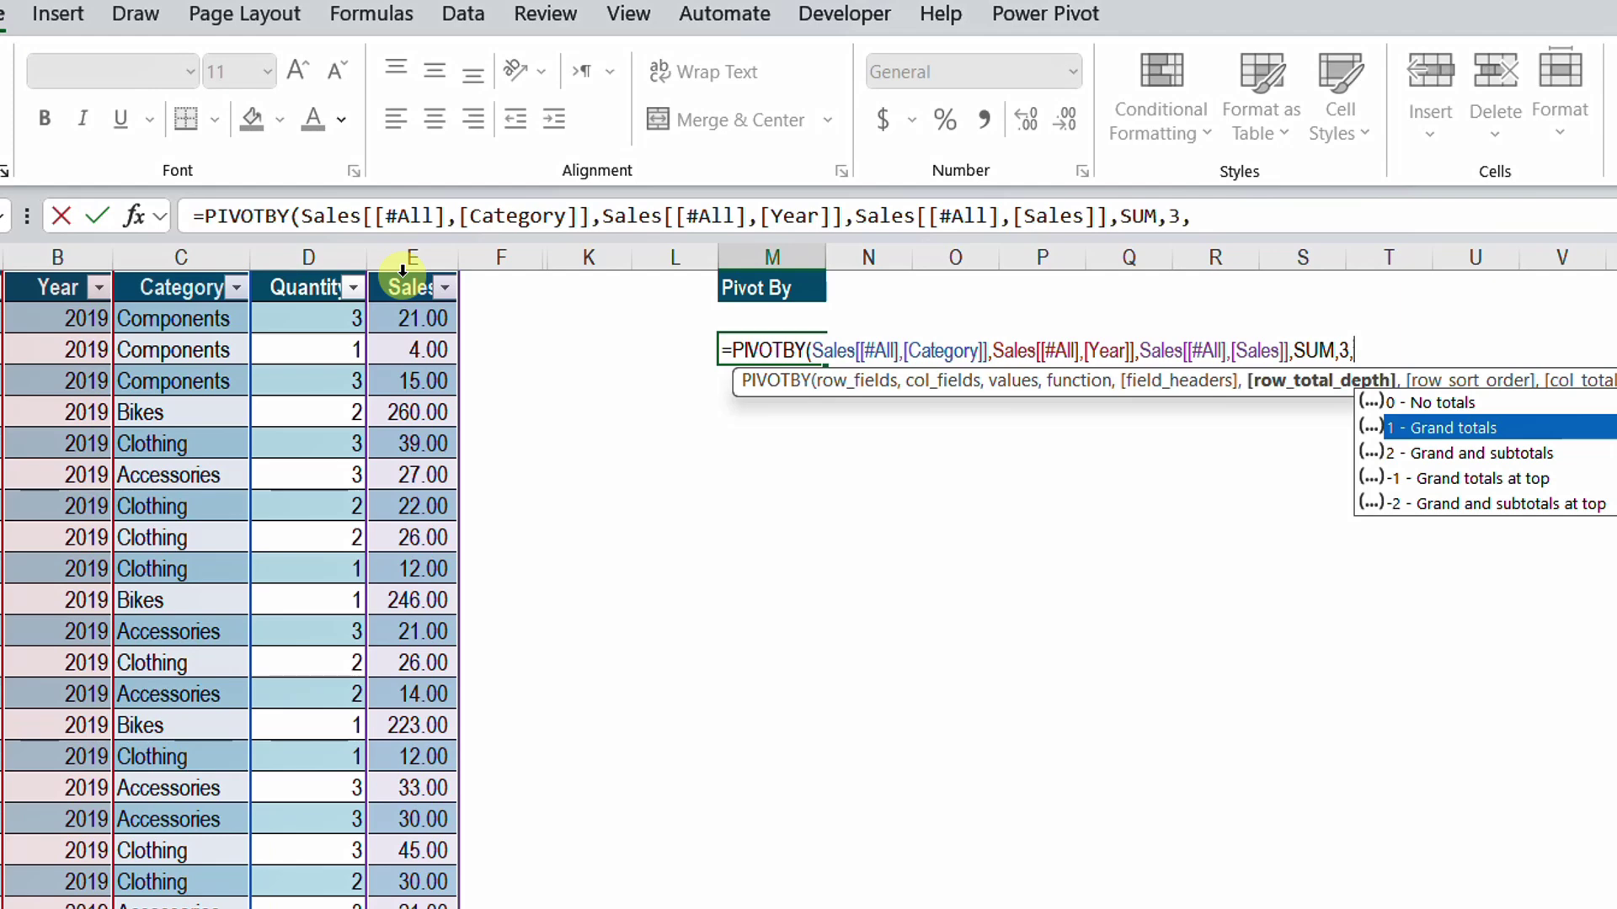
pyautogui.press('Tab')
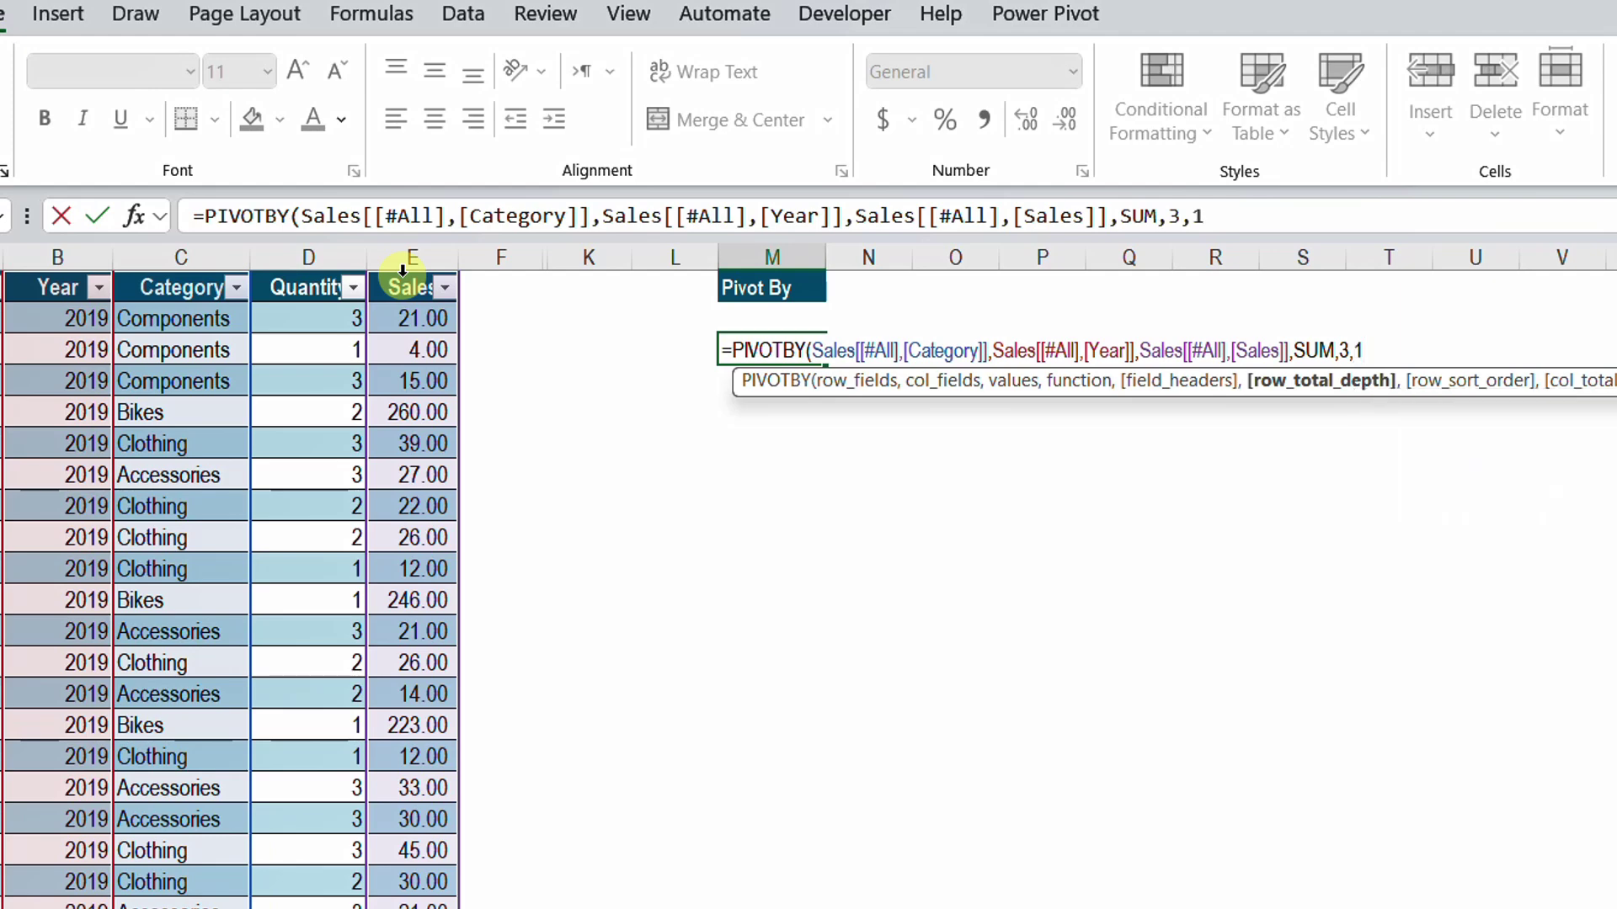
pyautogui.write(')')
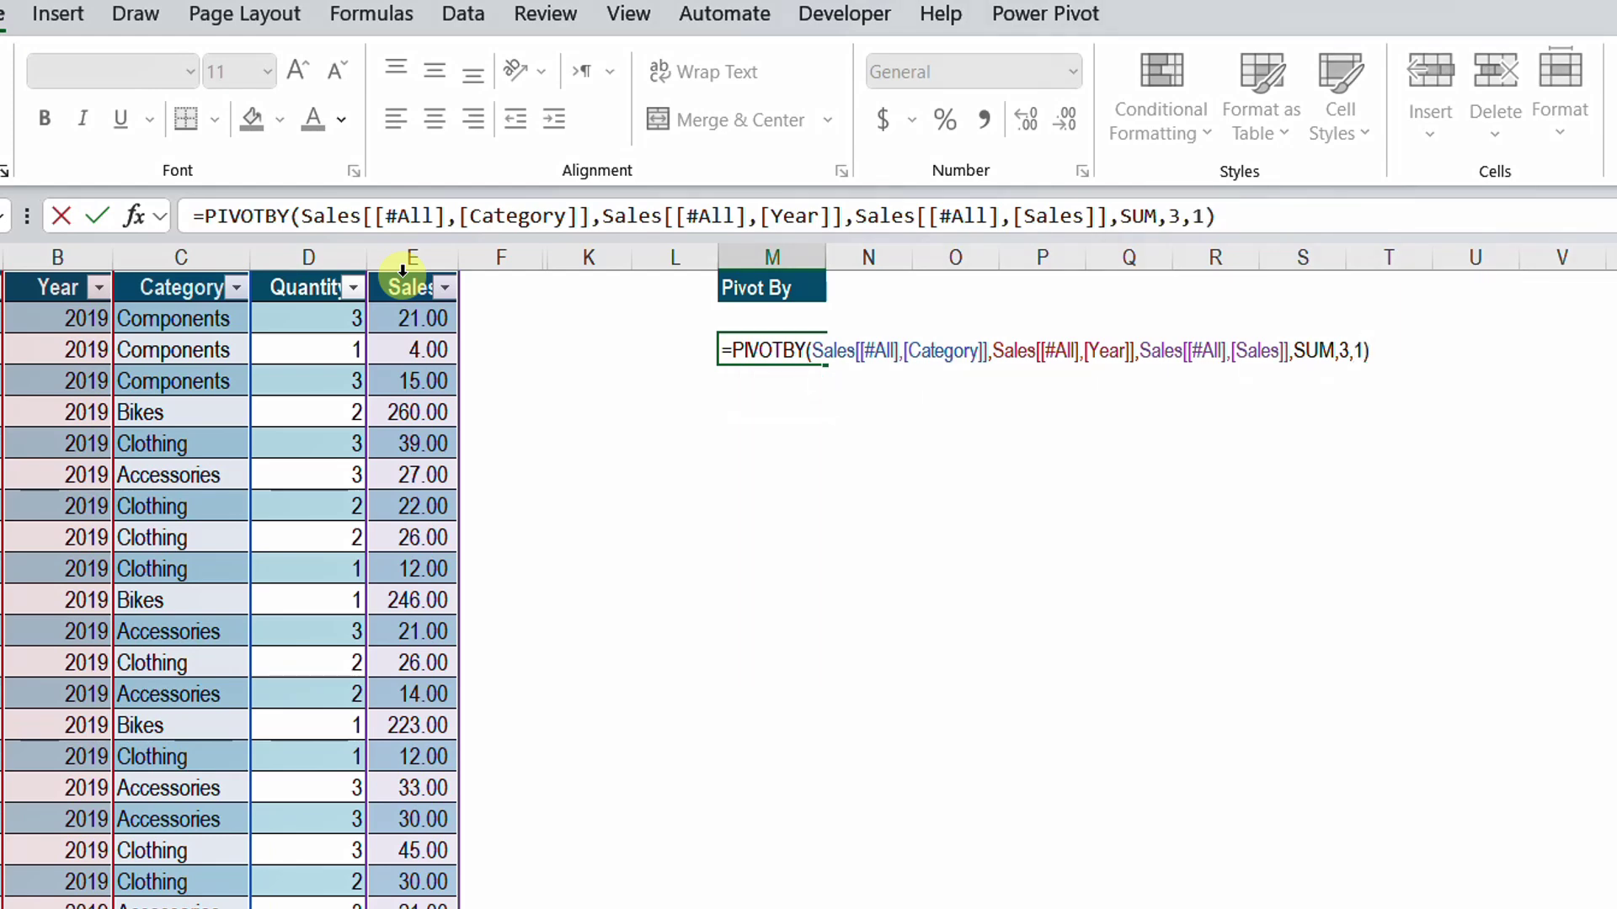
pyautogui.press('Return')
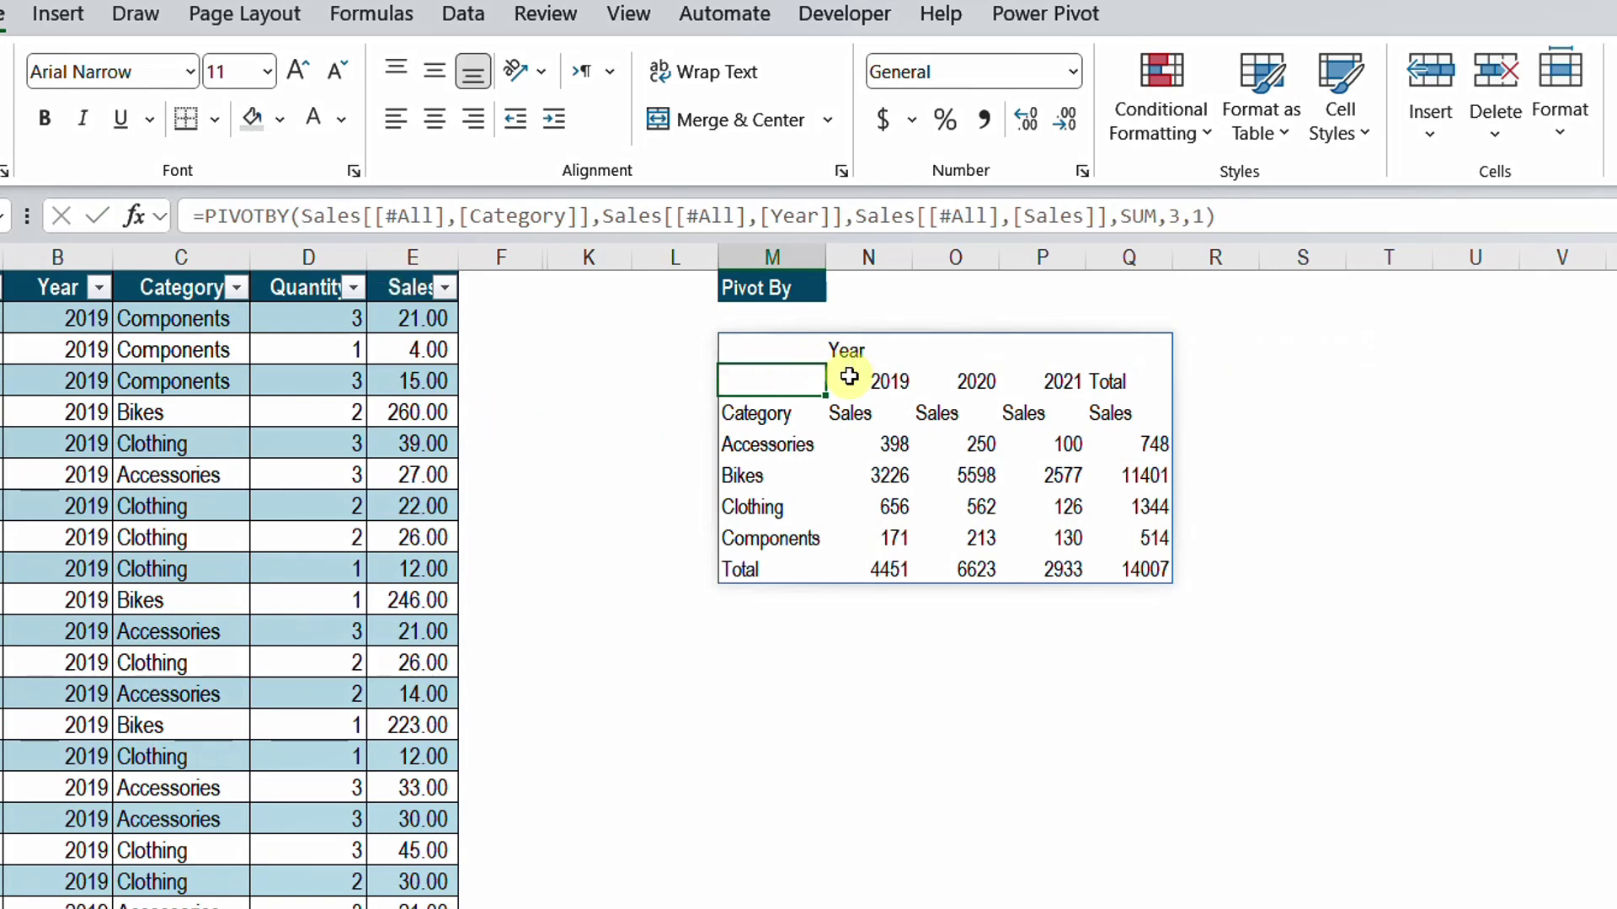
# Centre and bold the PIVOTBY heading rows in M4:Q5.
pyautogui.moveTo(766, 383); pyautogui.dragTo(1119, 422)
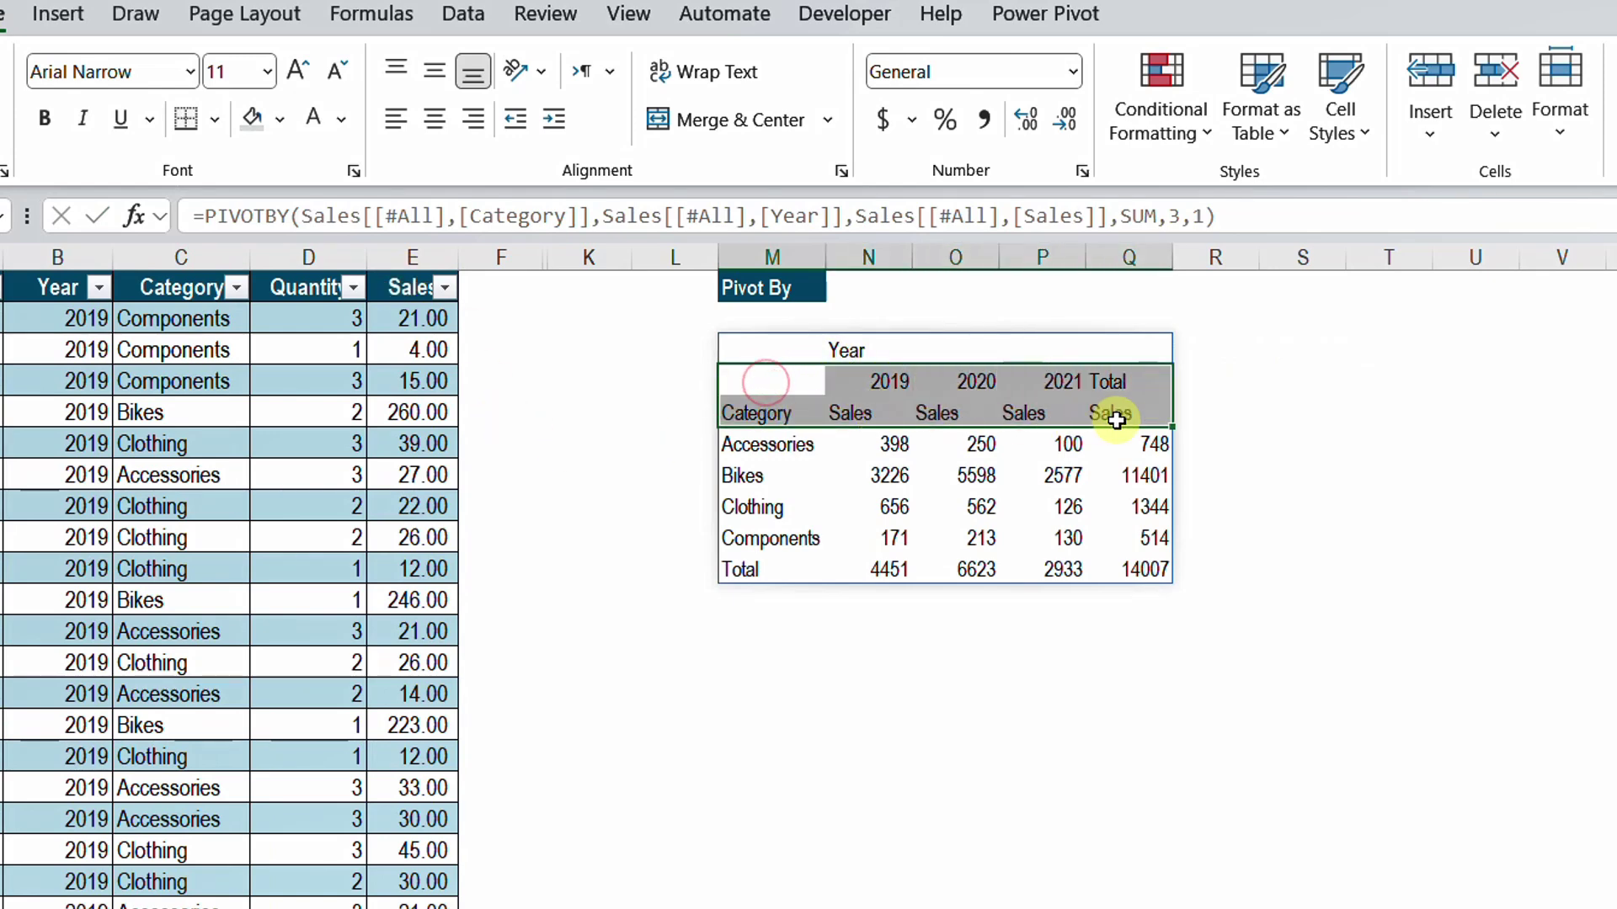
pyautogui.click(435, 119)
pyautogui.hotkey('ctrl', 'b')
pyautogui.moveTo(859, 413); pyautogui.dragTo(1087, 412)
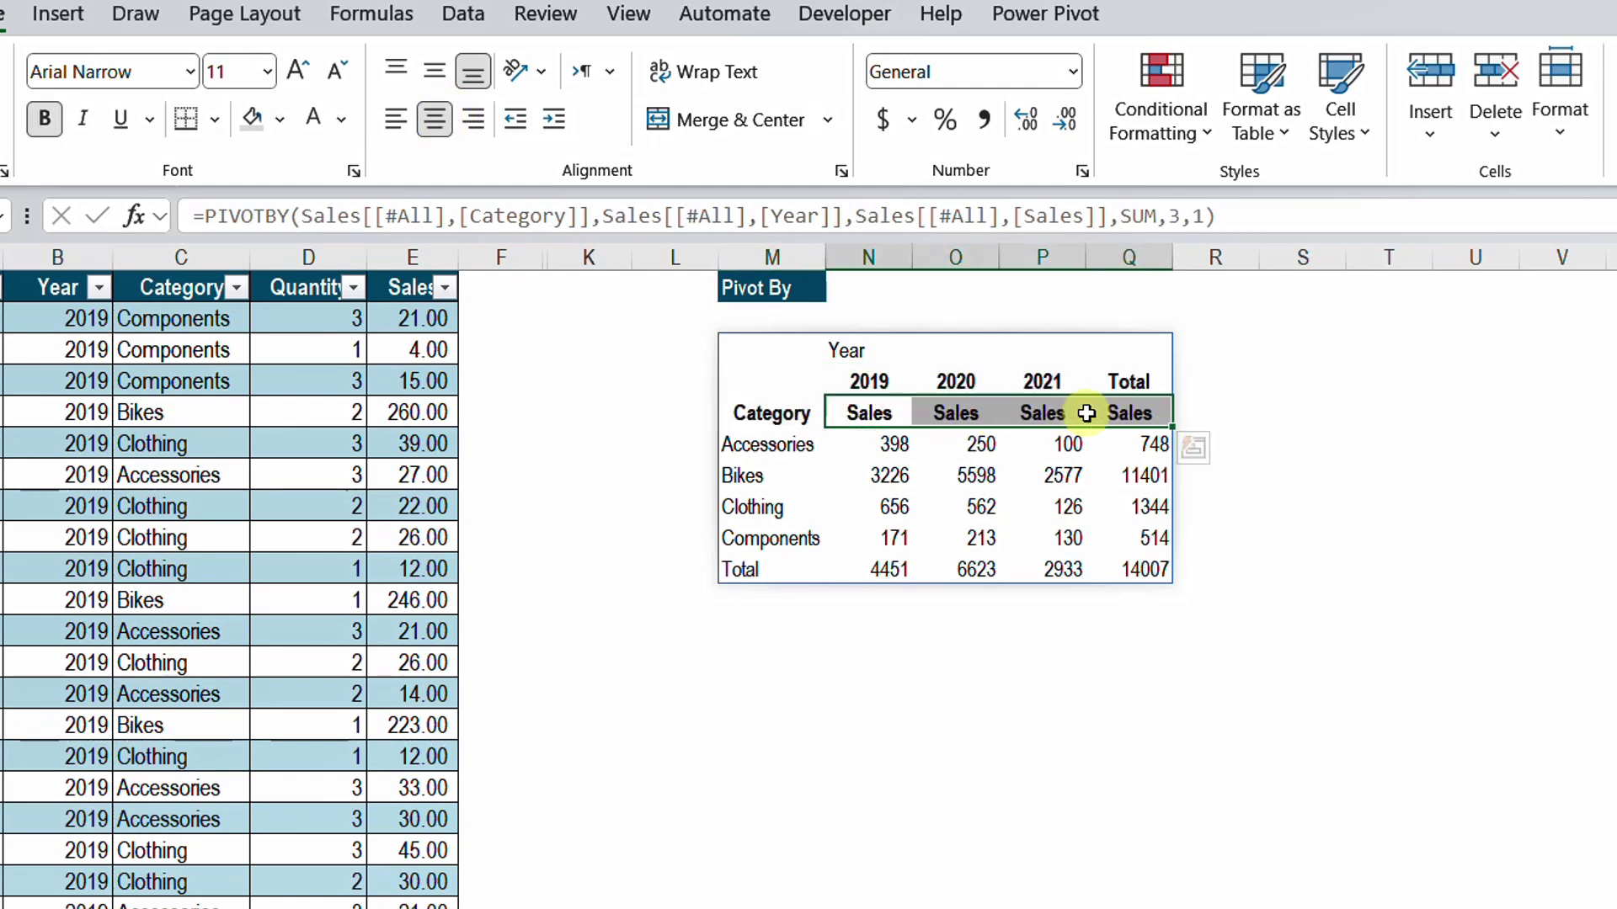
pyautogui.moveTo(860, 380); pyautogui.dragTo(1007, 381)
pyautogui.click(868, 380)
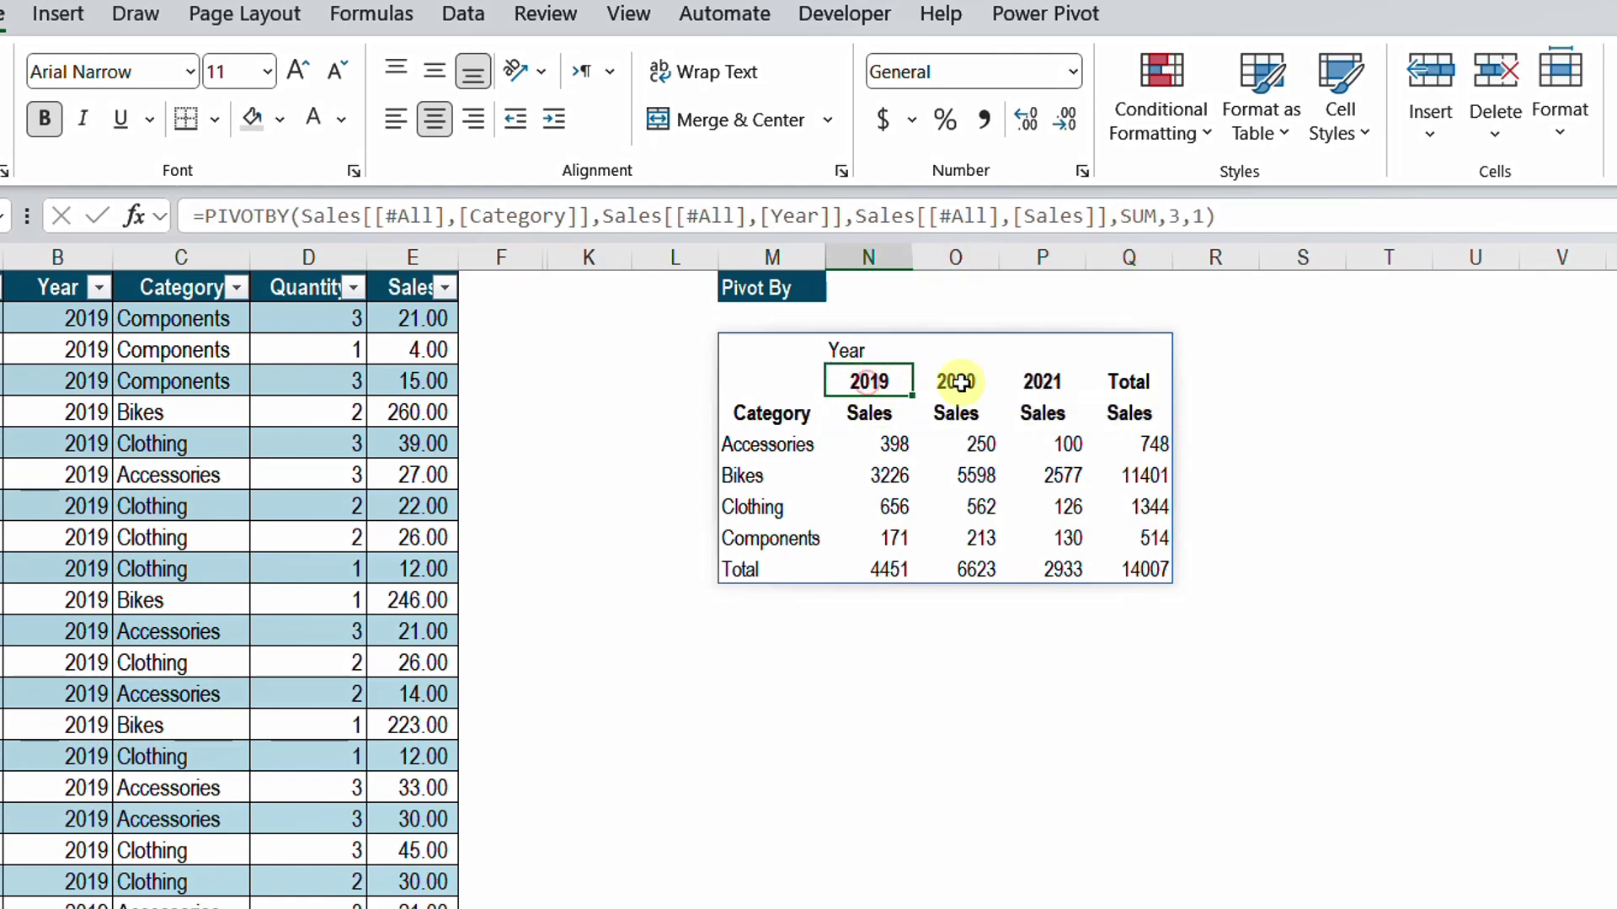
pyautogui.click(956, 381)
pyautogui.click(1029, 381)
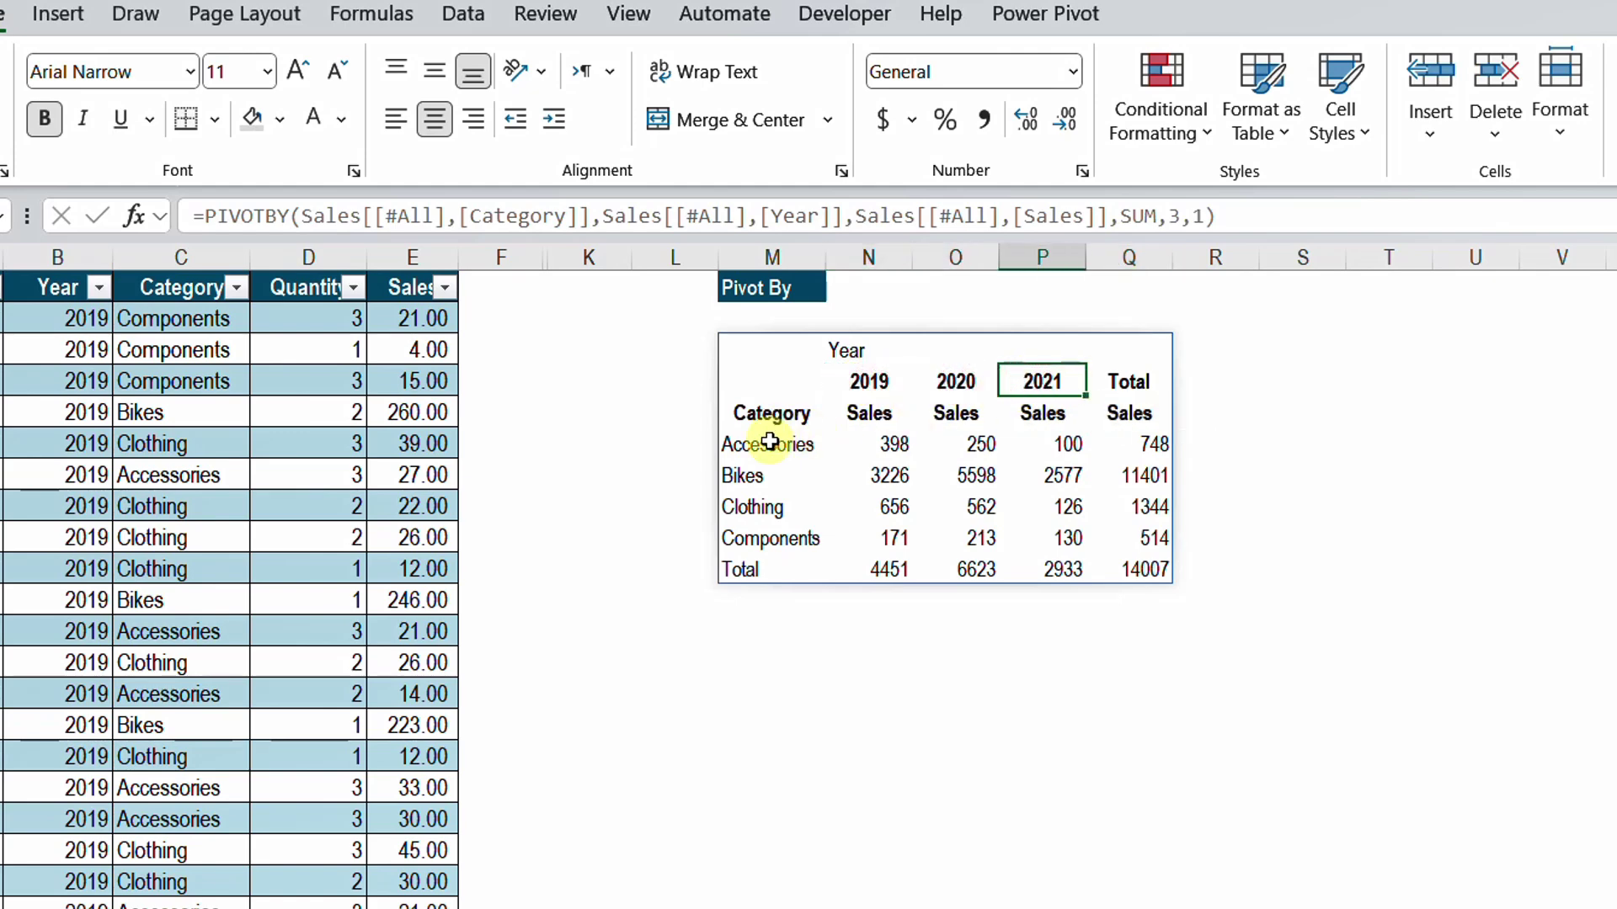
# Shade the PIVOTBY Total row M10:Q10 and the Total column cells Q6:Q9 light grey.
pyautogui.moveTo(769, 439); pyautogui.dragTo(1129, 569)
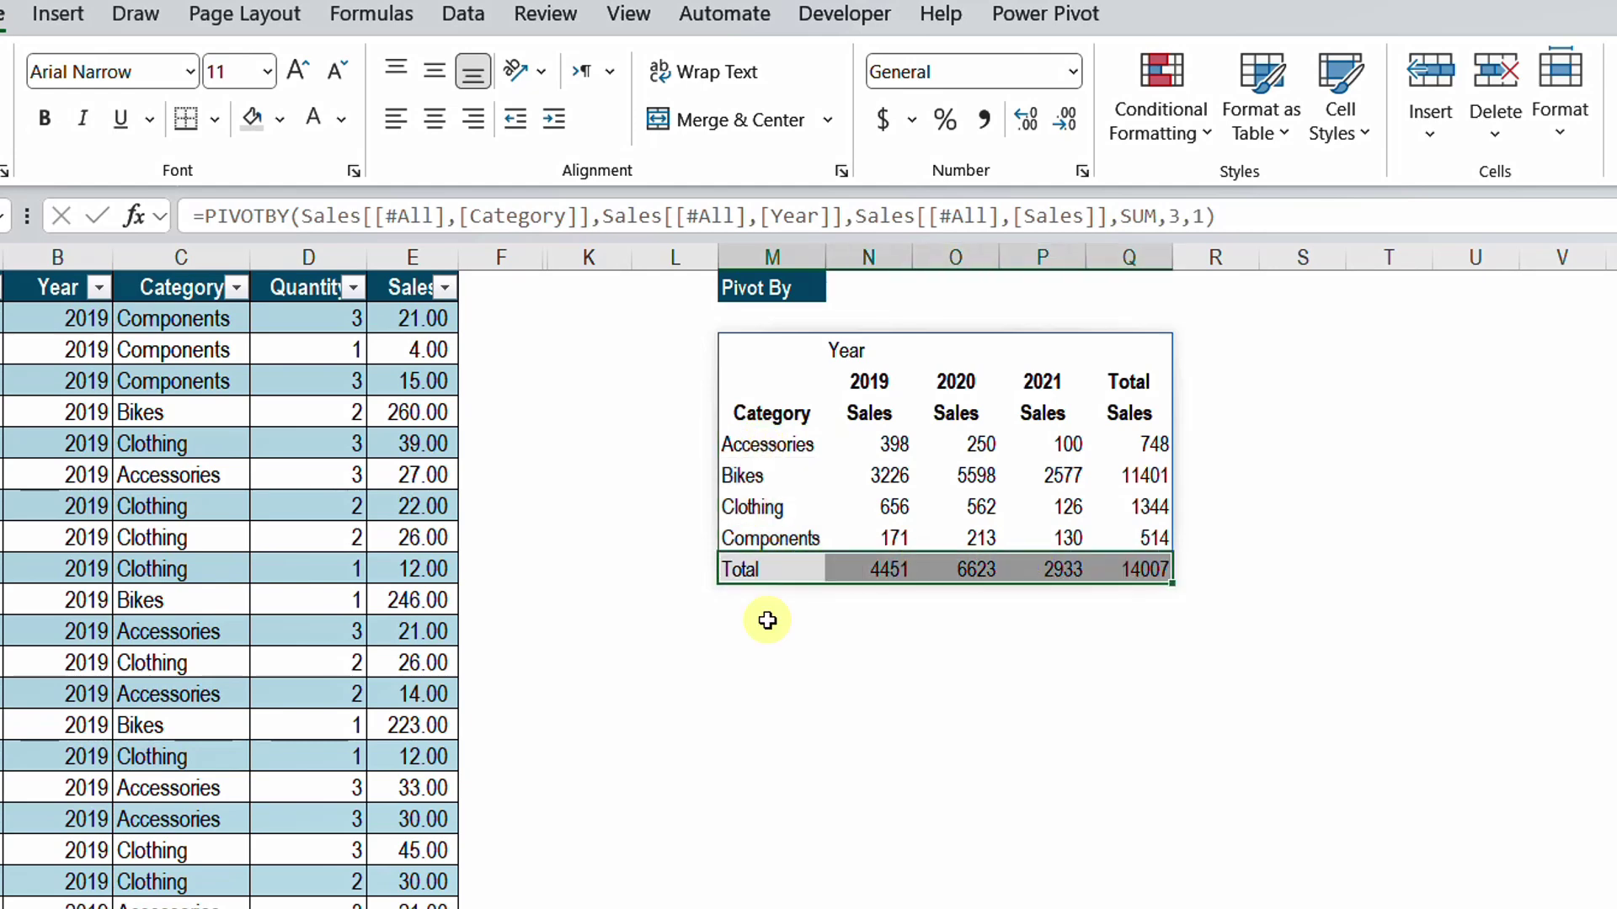
pyautogui.moveTo(1137, 443); pyautogui.dragTo(1133, 534)
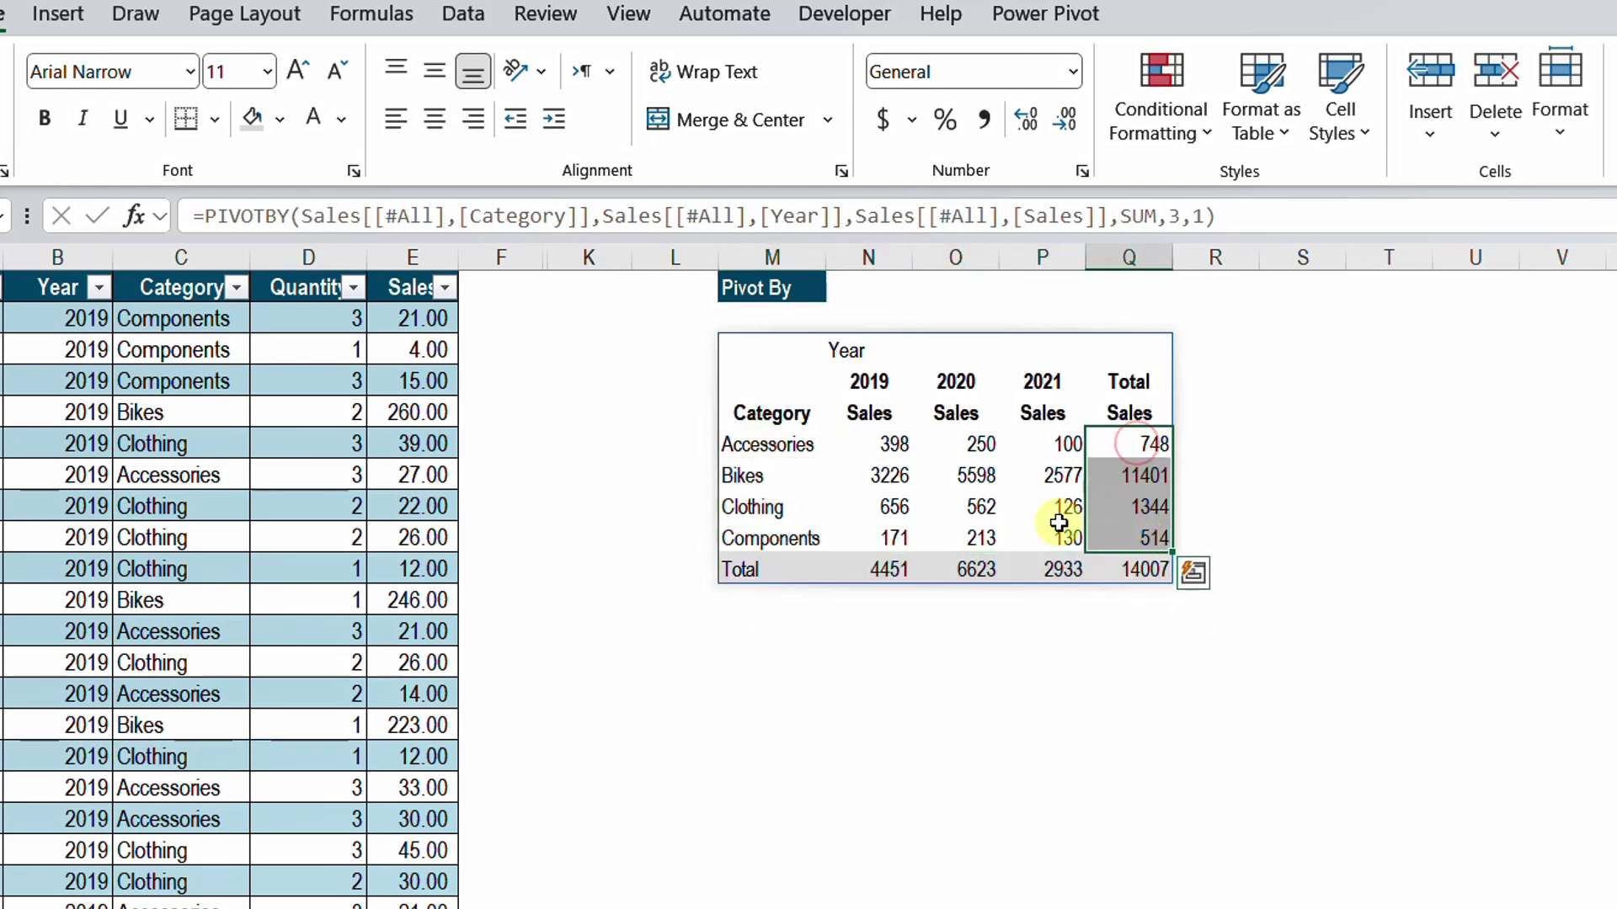
pyautogui.click(251, 118)
pyautogui.click(982, 603)
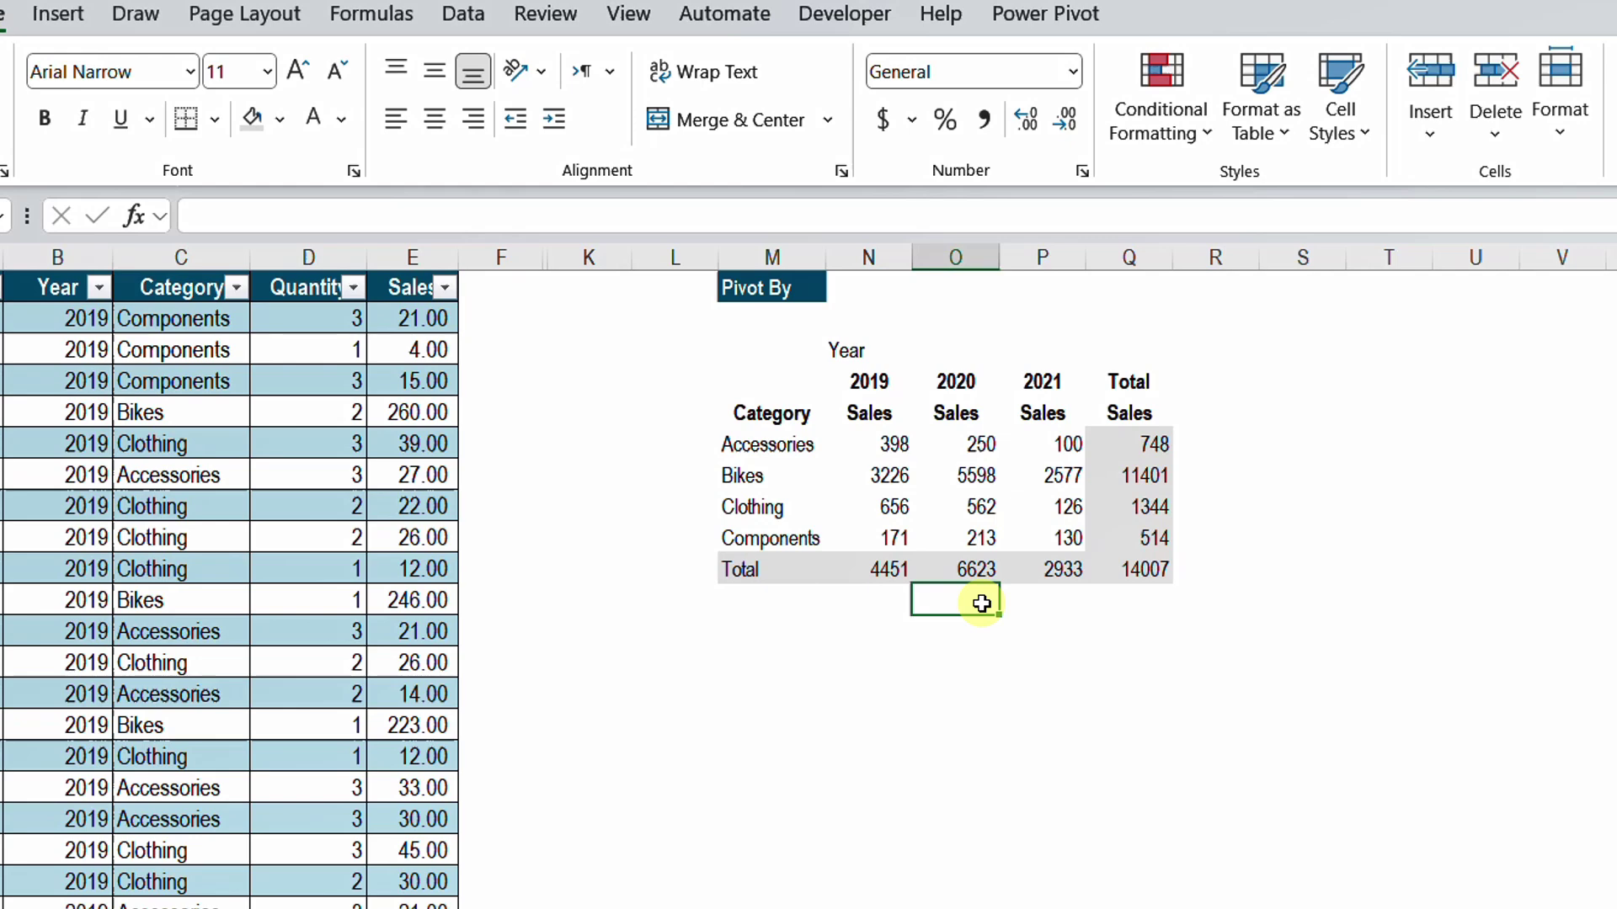
# Unhide columns G to J between columns F and K to show the GROUPBY result again.
pyautogui.moveTo(511, 246); pyautogui.dragTo(578, 253)
pyautogui.rightClick(577, 254)
pyautogui.click(664, 823)
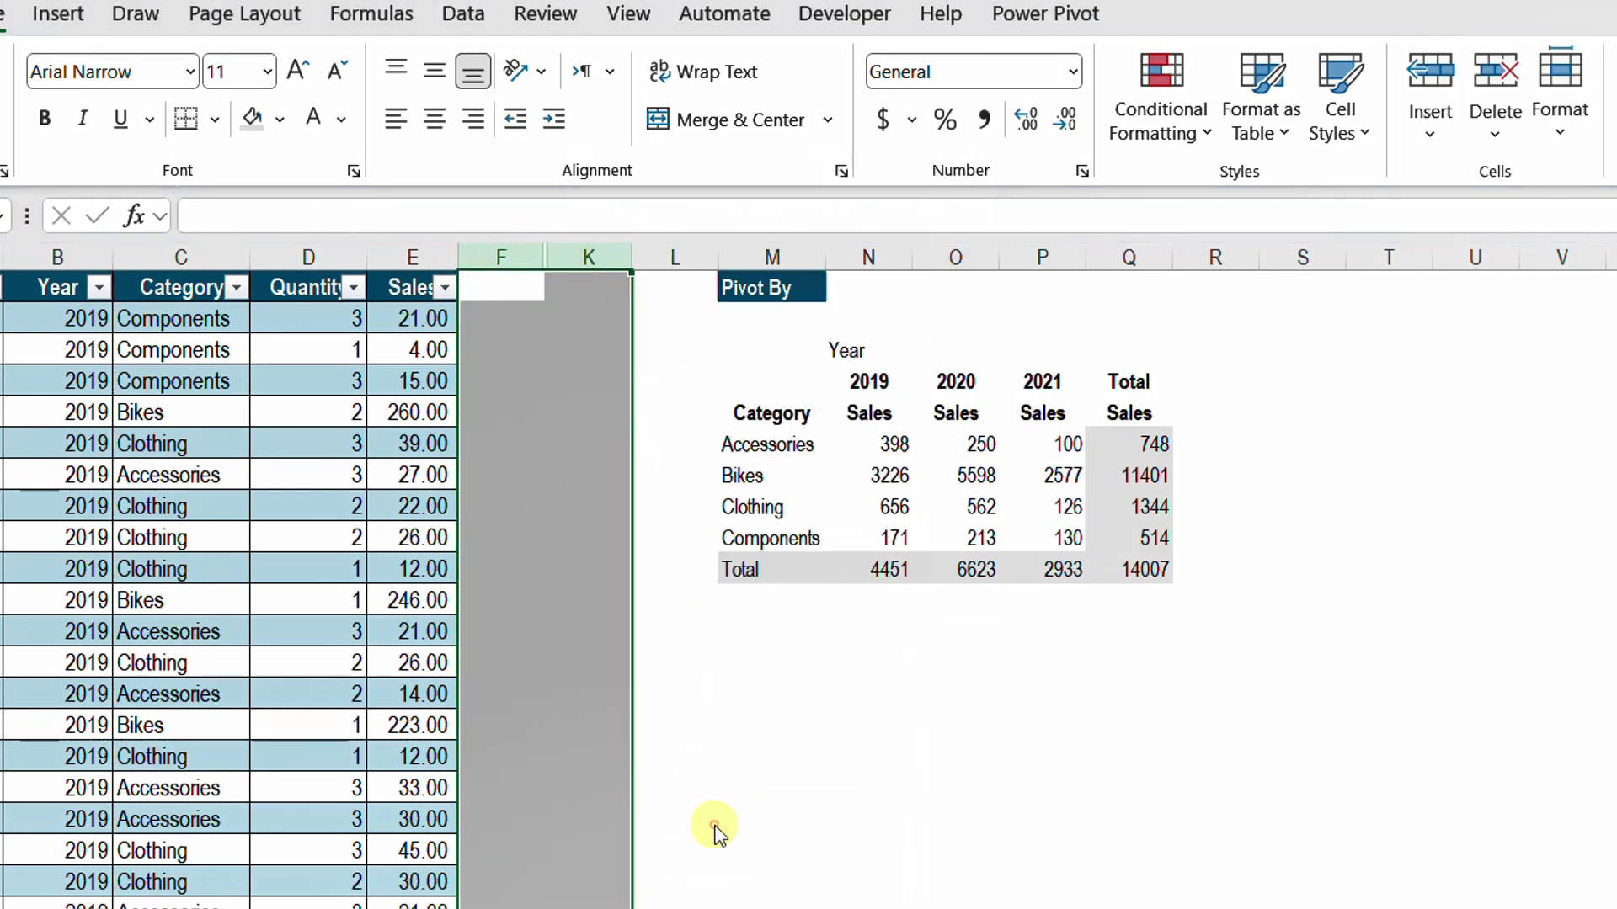
pyautogui.click(759, 592)
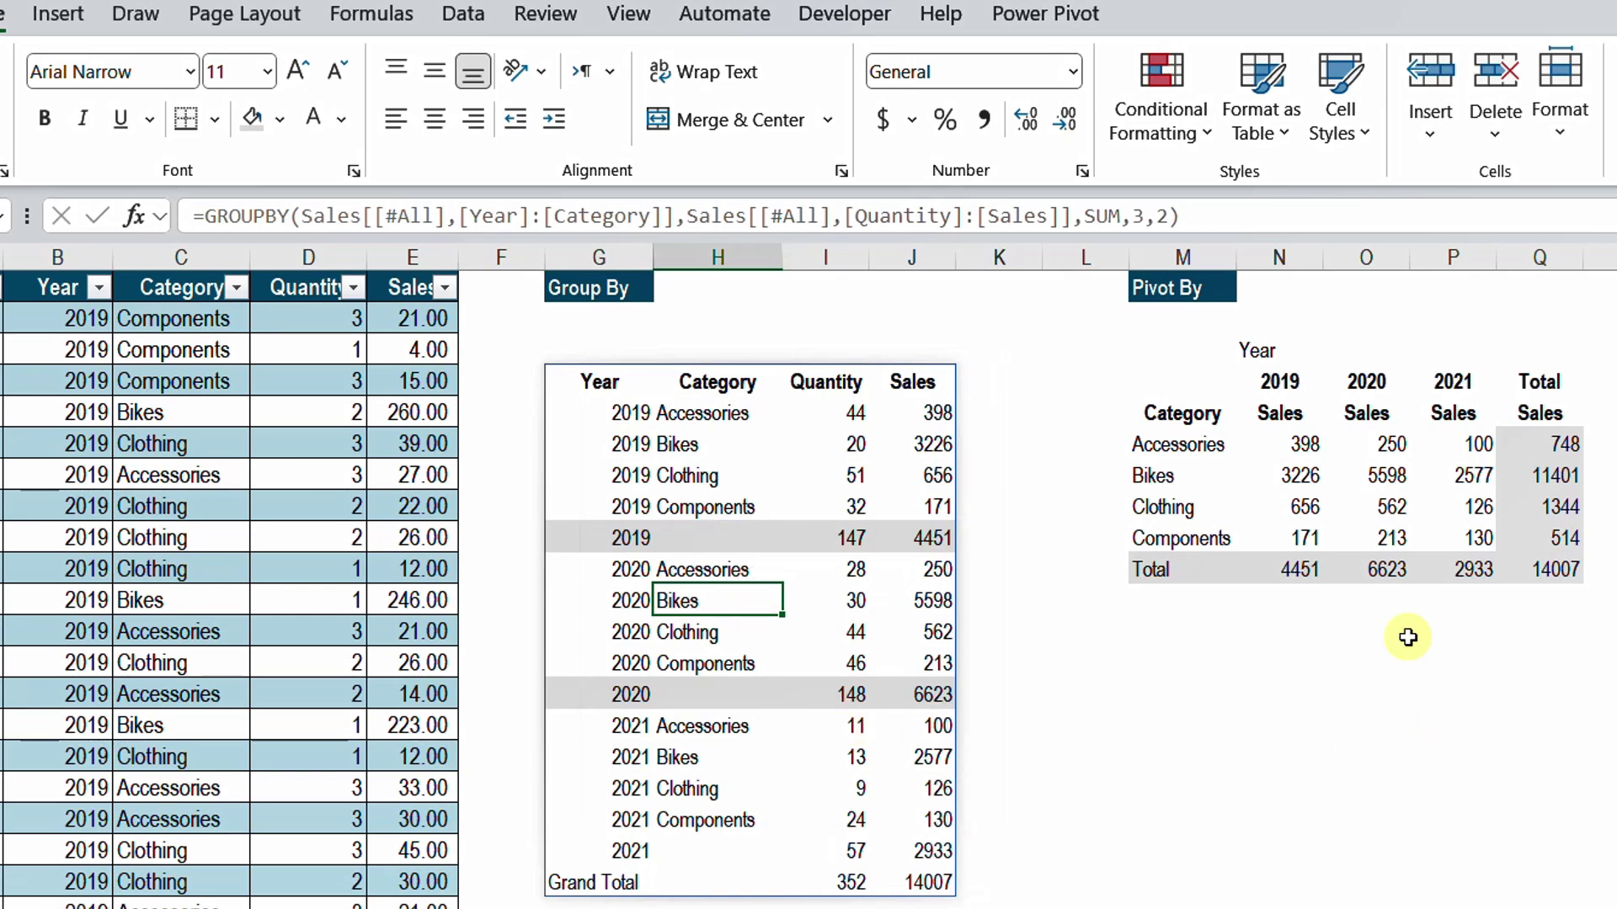